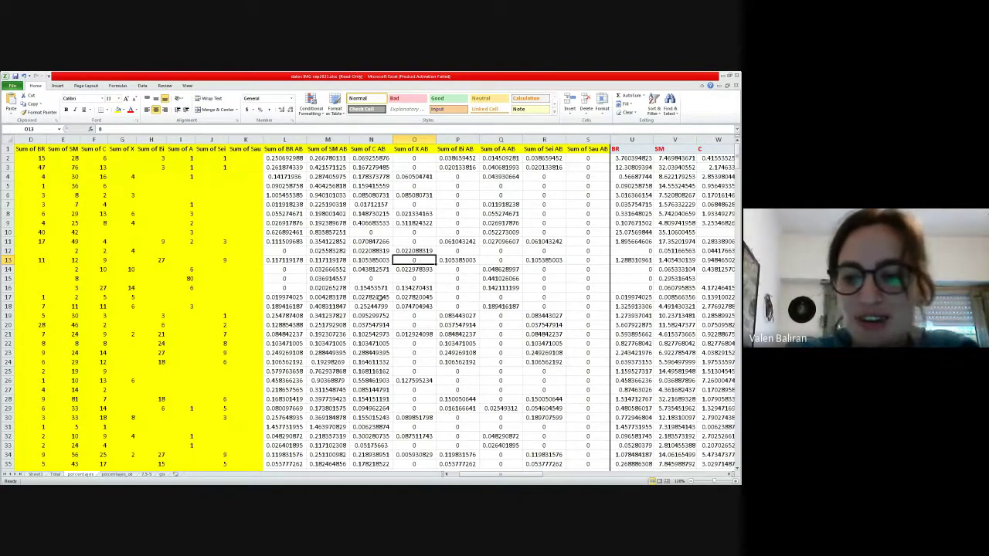
pyautogui.scroll(-8, 377, 306)
pyautogui.scroll(8, 379, 307)
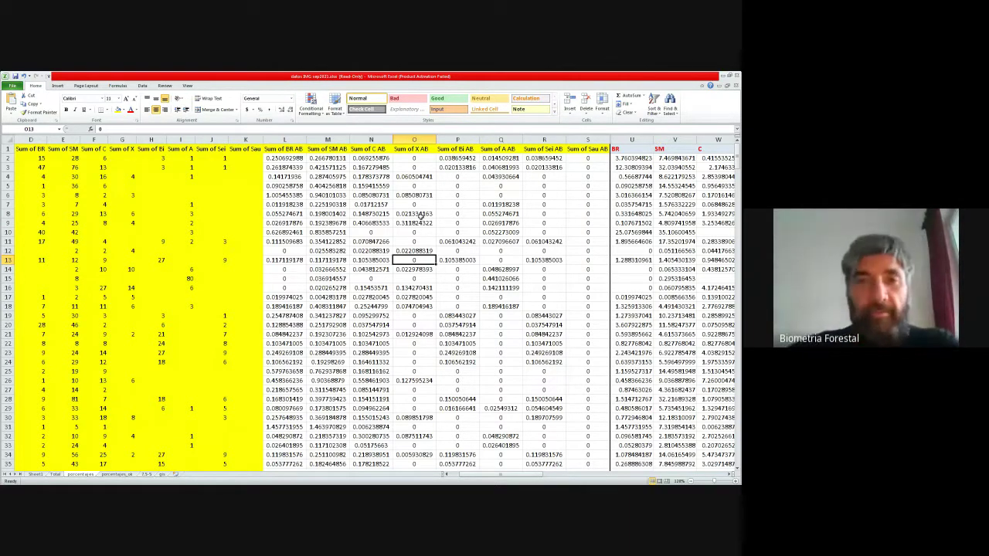
pyautogui.click(361, 205)
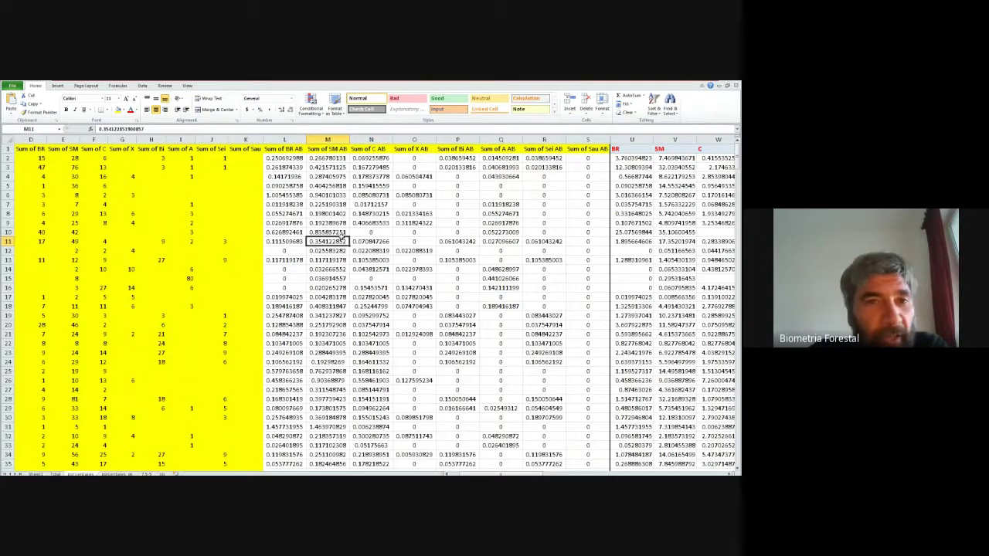
pyautogui.click(341, 241)
pyautogui.click(379, 249)
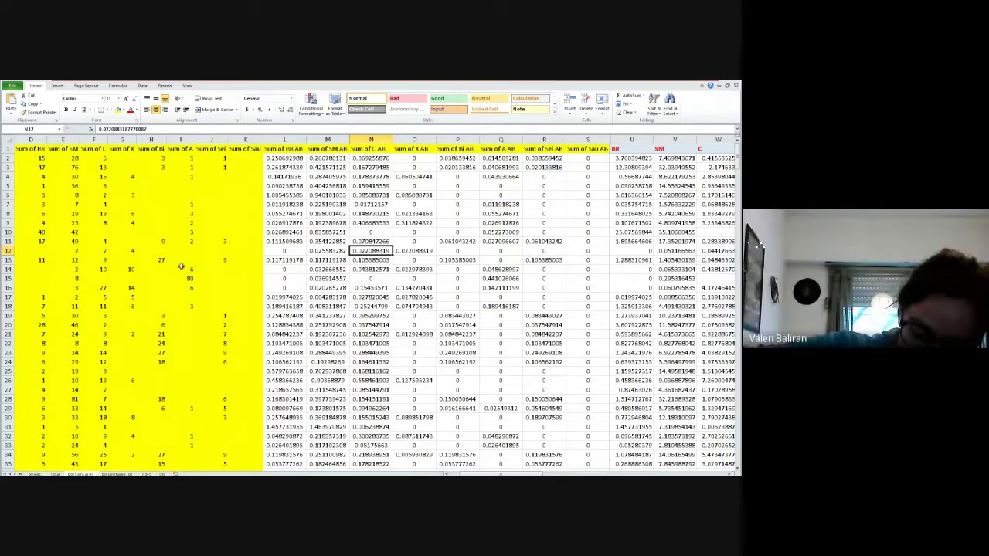
pyautogui.click(324, 317)
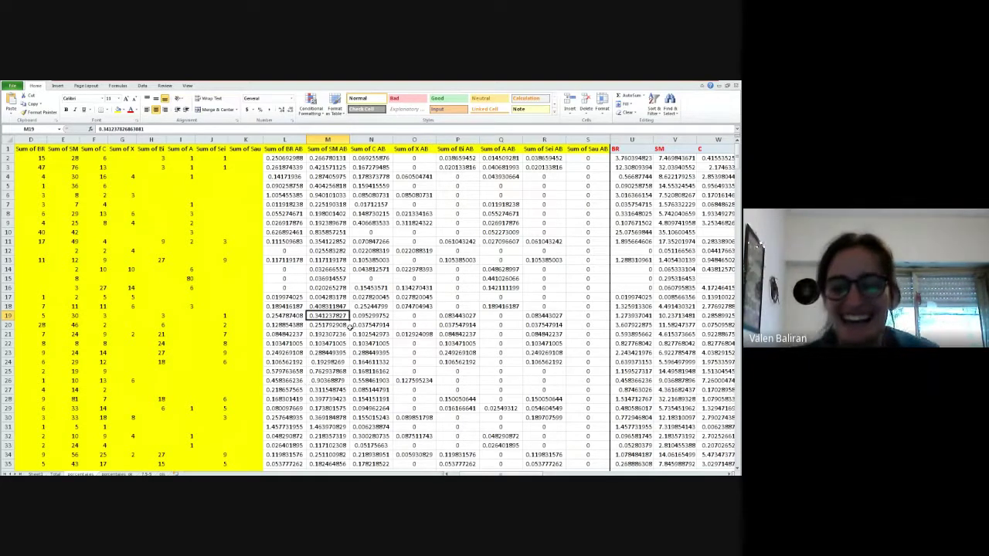
pyautogui.click(323, 271)
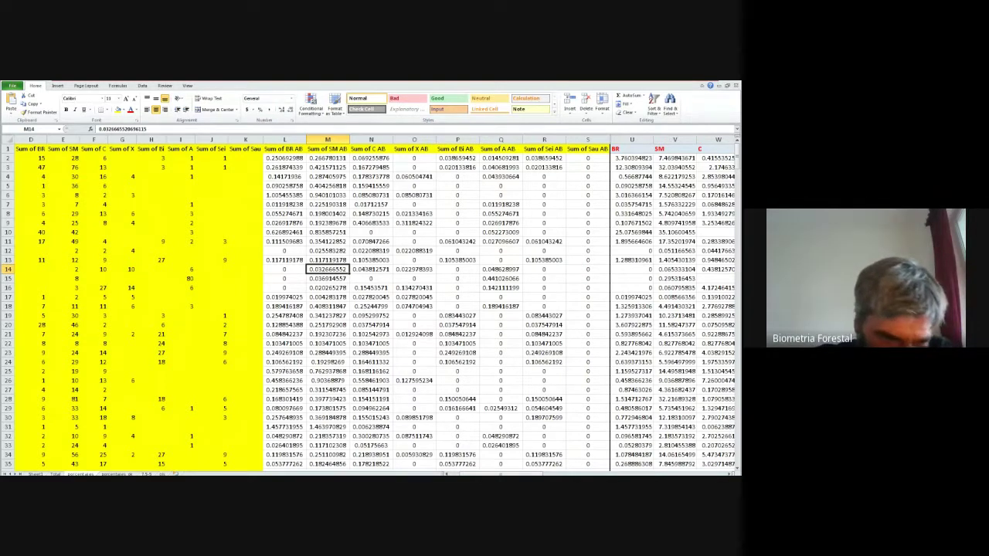
# Step: Review the plot rows and the count and AB sums for each inventory in the pivot table on Sheet1
pyautogui.hotkey('ctrl', 'pageup')
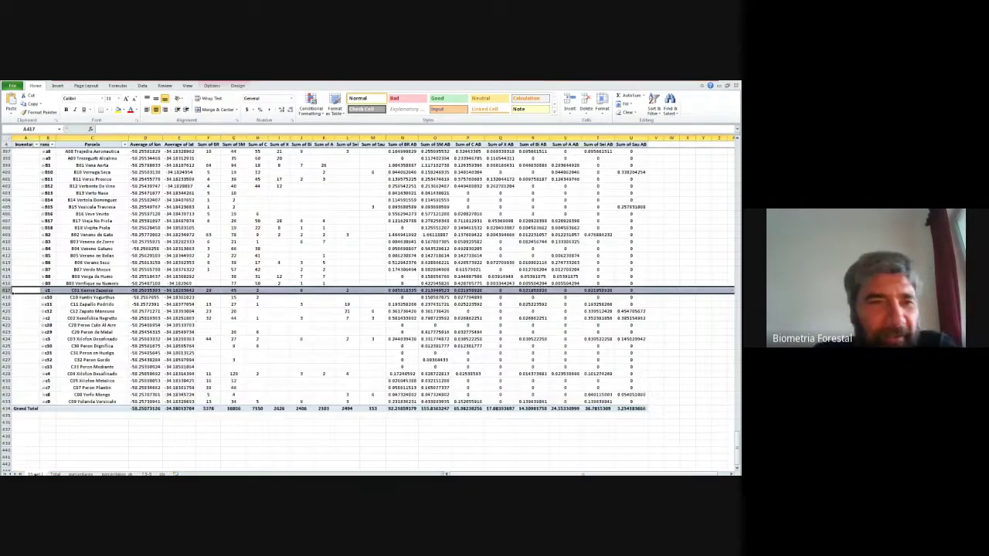
pyautogui.click(115, 336)
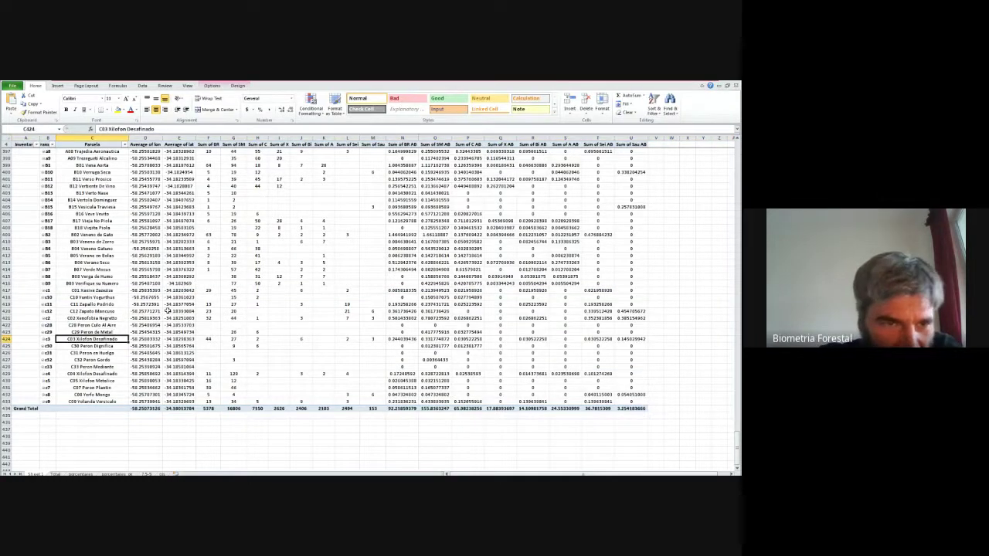
pyautogui.click(165, 311)
pyautogui.scroll(17, 166, 311)
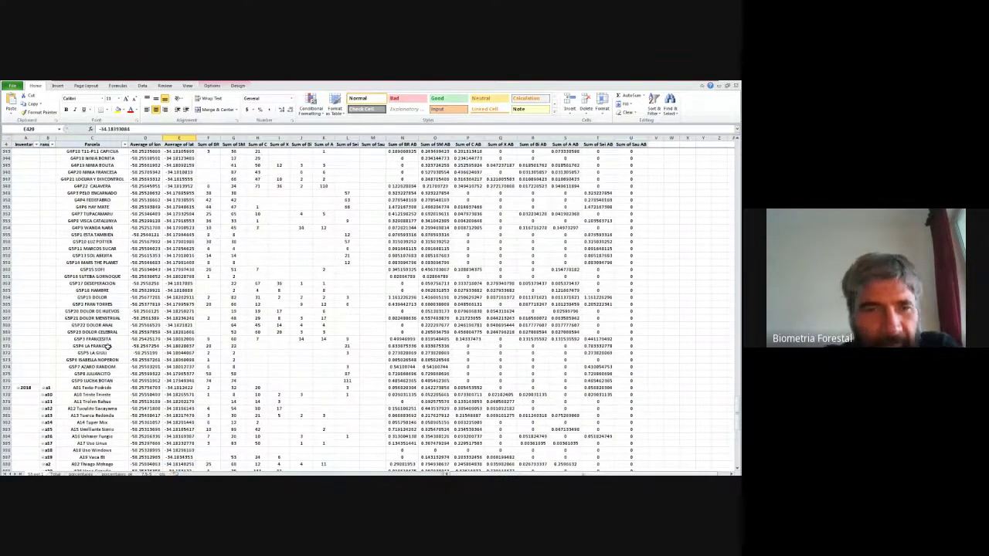
pyautogui.scroll(10, 109, 347)
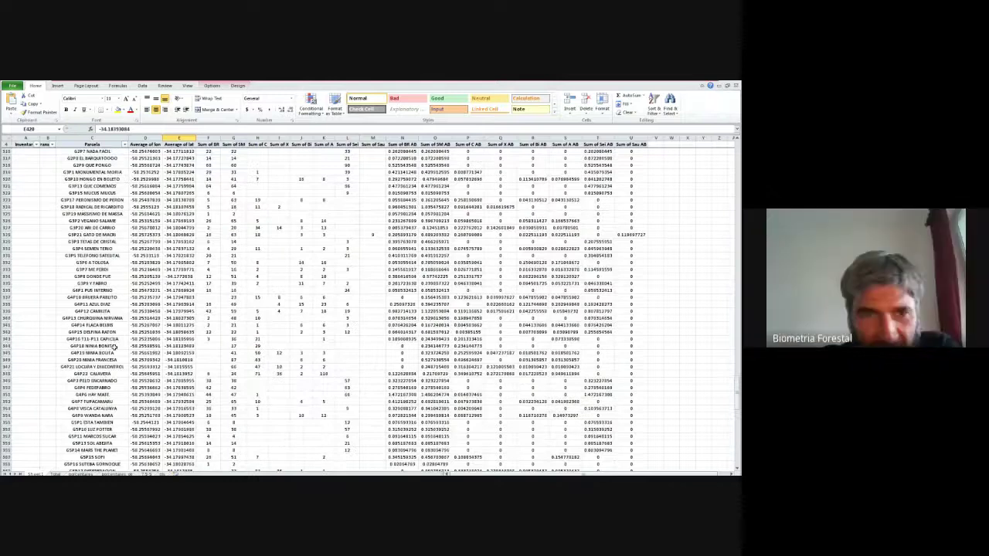
pyautogui.scroll(-18, 115, 347)
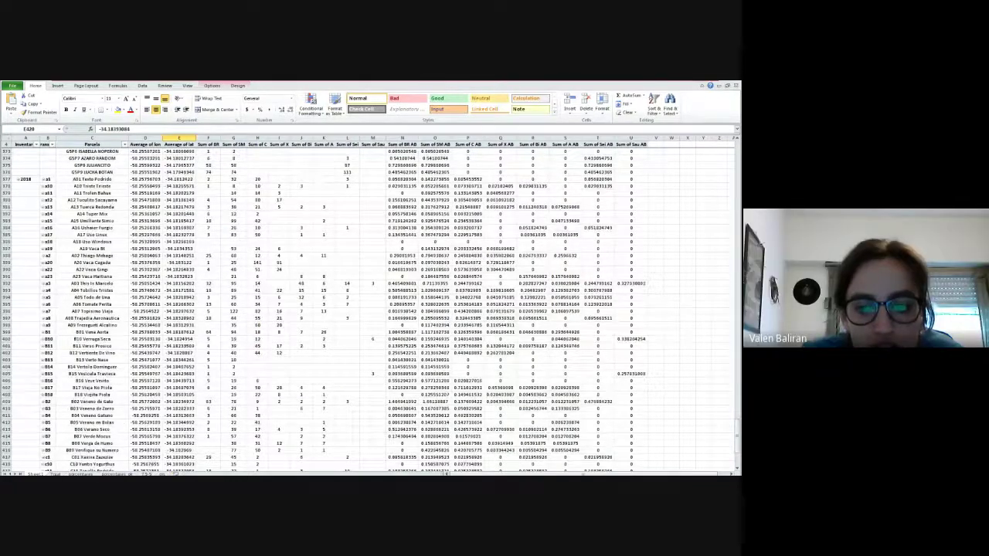
# Step: Examine the tree records on the Total sheet, from the Inventario column through SupParc, against the percentages sheet
pyautogui.hotkey('ctrl', 'pageup')
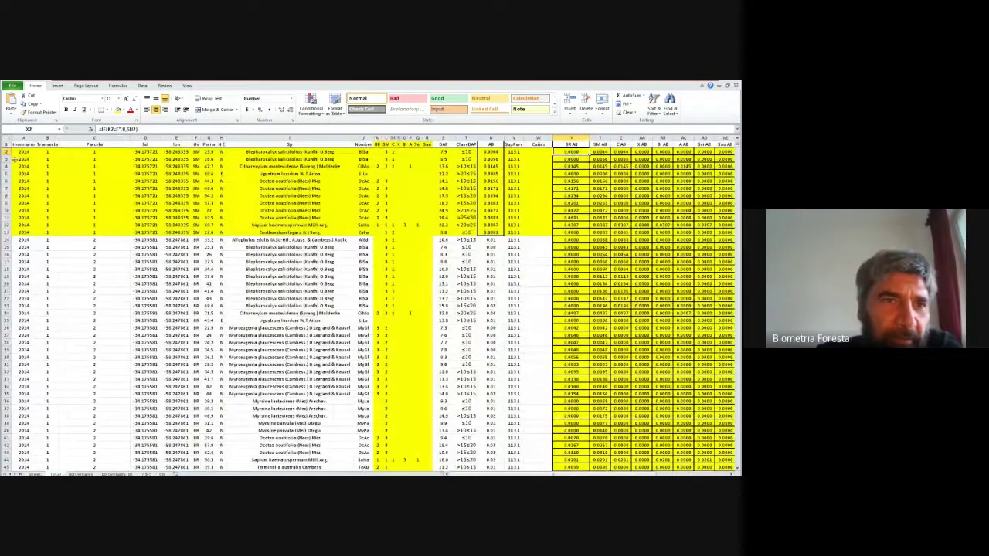
pyautogui.click(24, 145)
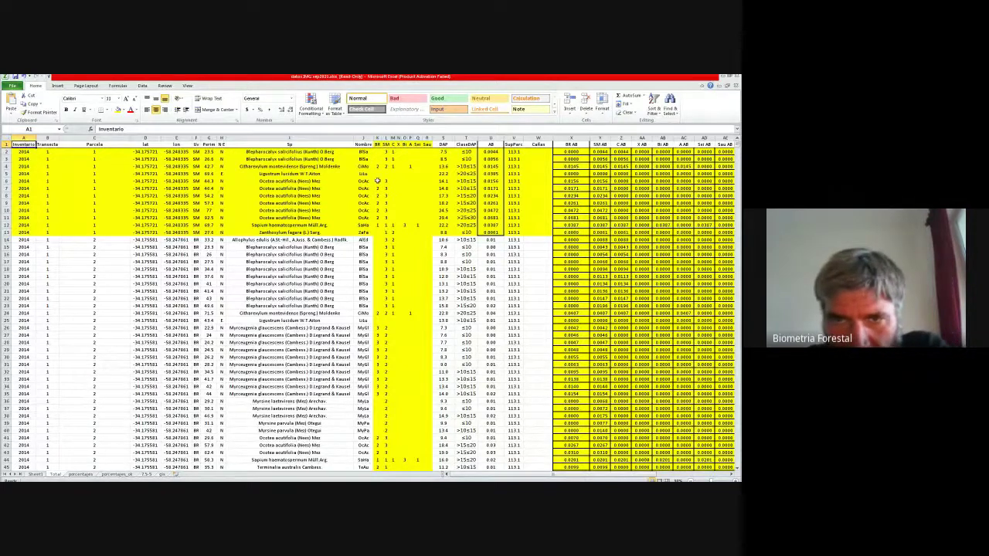
pyautogui.click(466, 152)
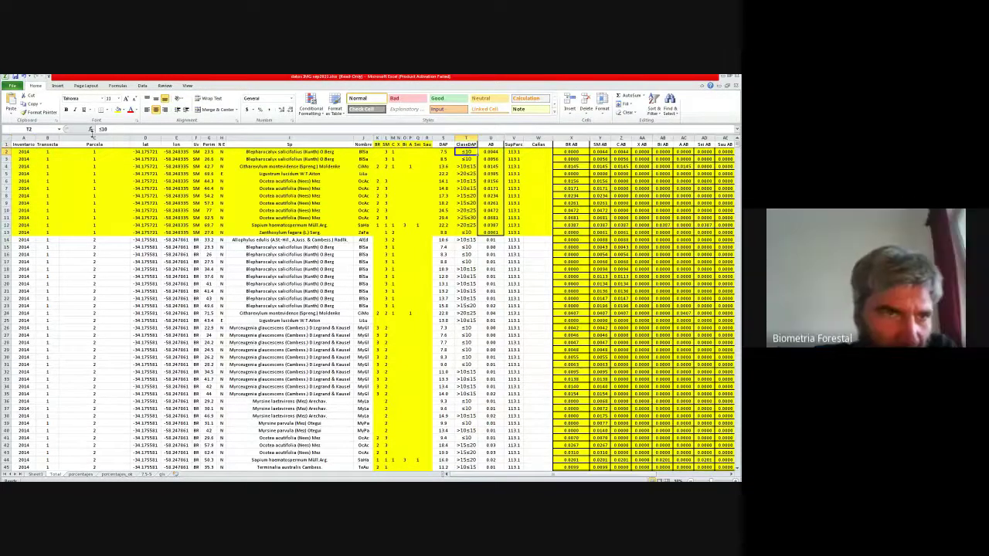
pyautogui.click(23, 144)
pyautogui.moveTo(23, 145); pyautogui.dragTo(513, 149)
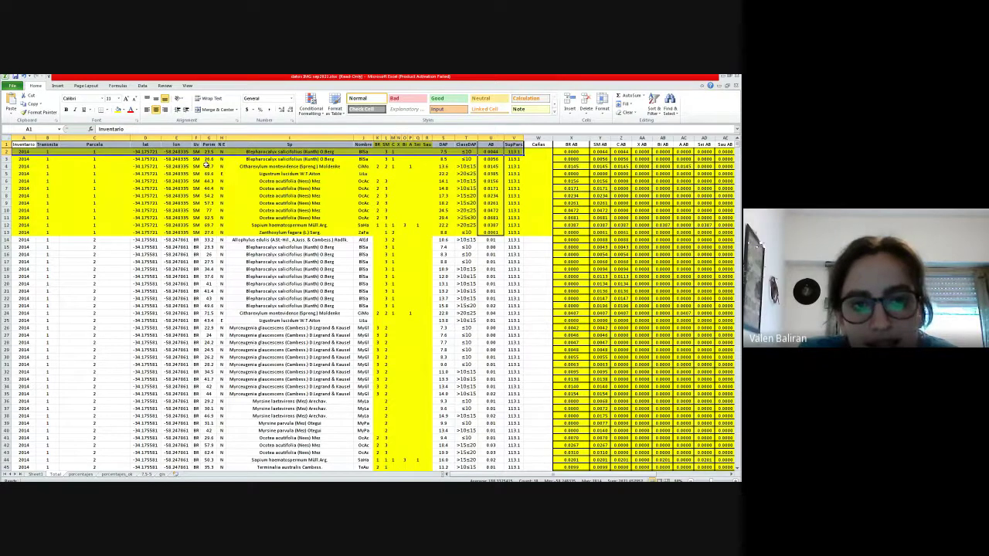
pyautogui.click(198, 159)
pyautogui.scroll(-8, 199, 188)
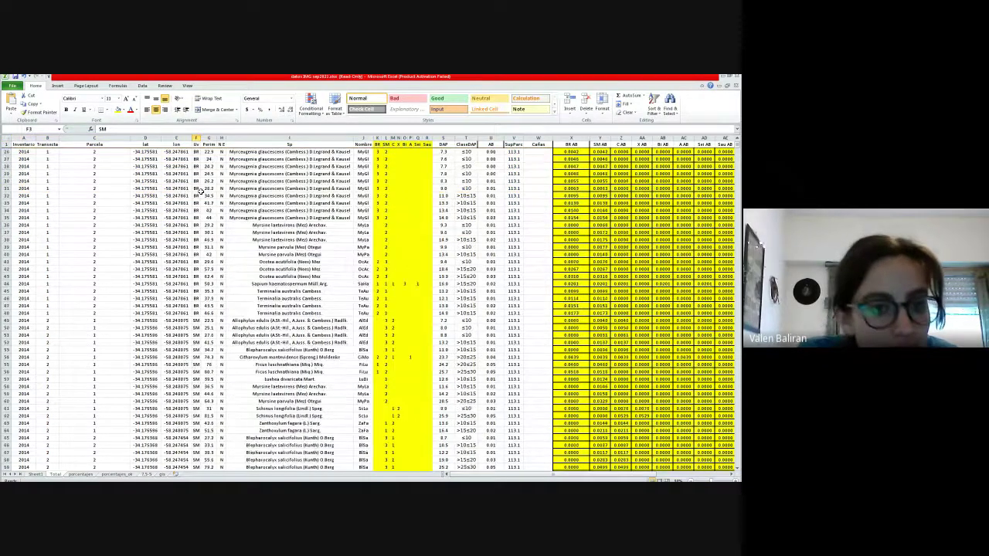
pyautogui.scroll(8, 199, 189)
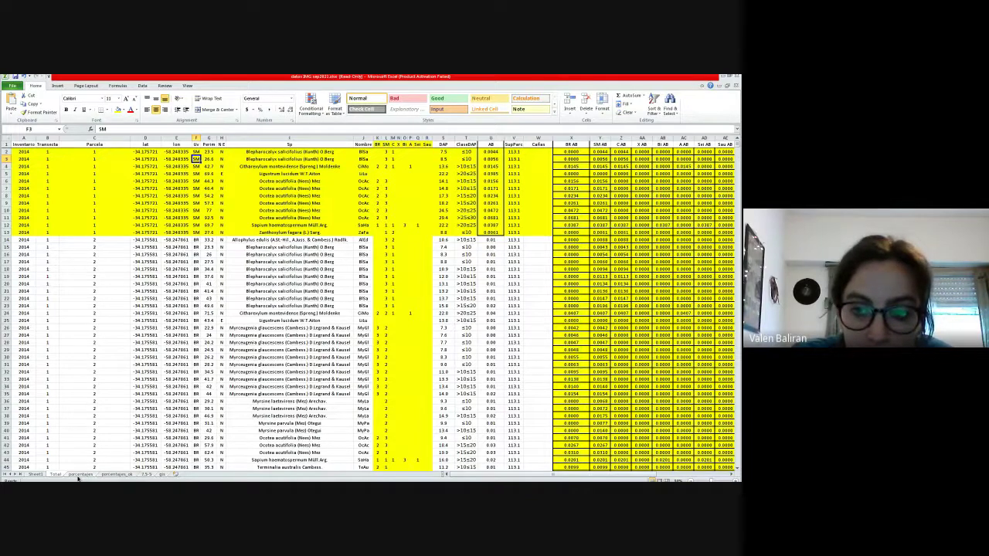
pyautogui.click(78, 476)
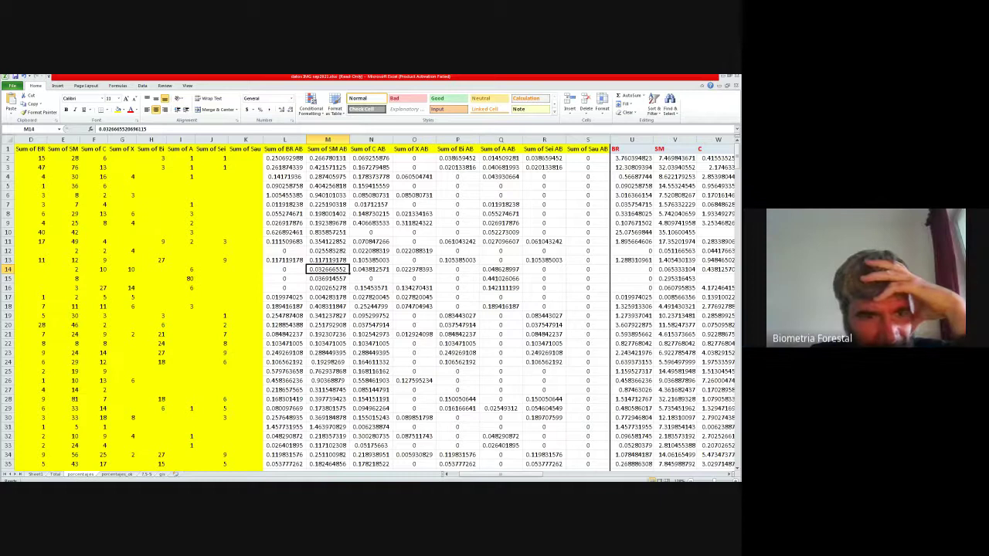
pyautogui.click(54, 474)
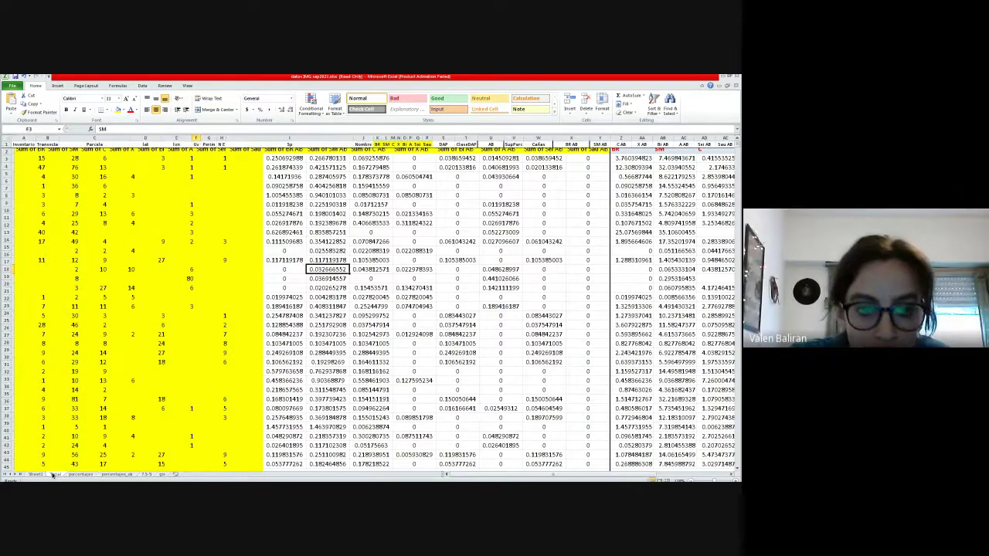
pyautogui.click(34, 475)
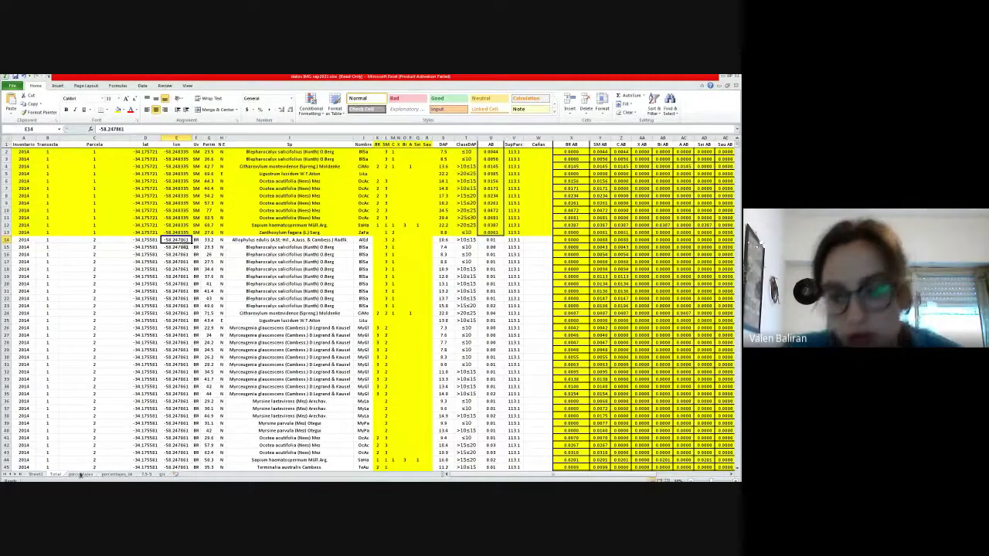
# Step: On the percentages sheet, copy the comunidad primaria column CE and paste it as values into column CI
pyautogui.hotkey('ctrl', 'pagedown')
pyautogui.moveTo(209, 249); pyautogui.dragTo(740, 236)
pyautogui.click(720, 187)
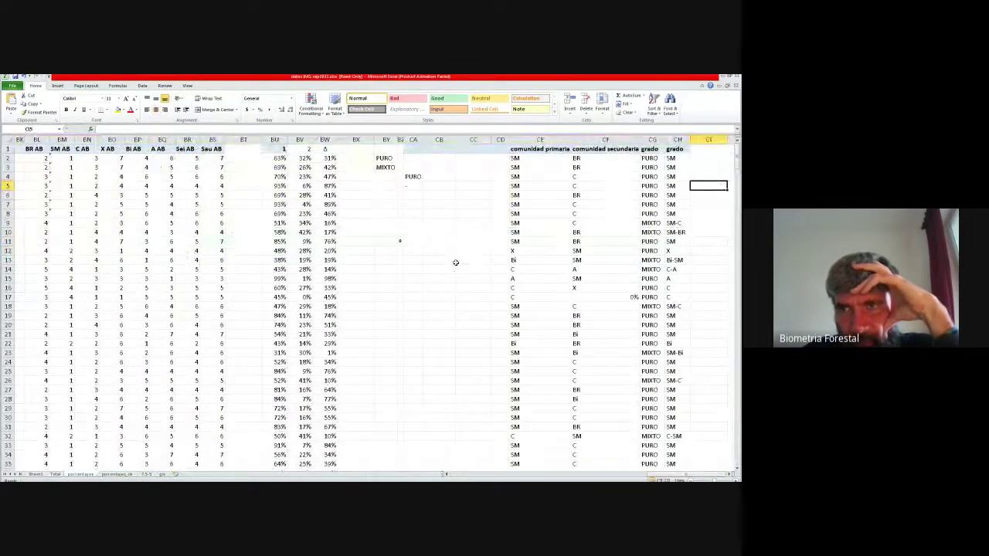
pyautogui.moveTo(456, 263); pyautogui.dragTo(556, 280)
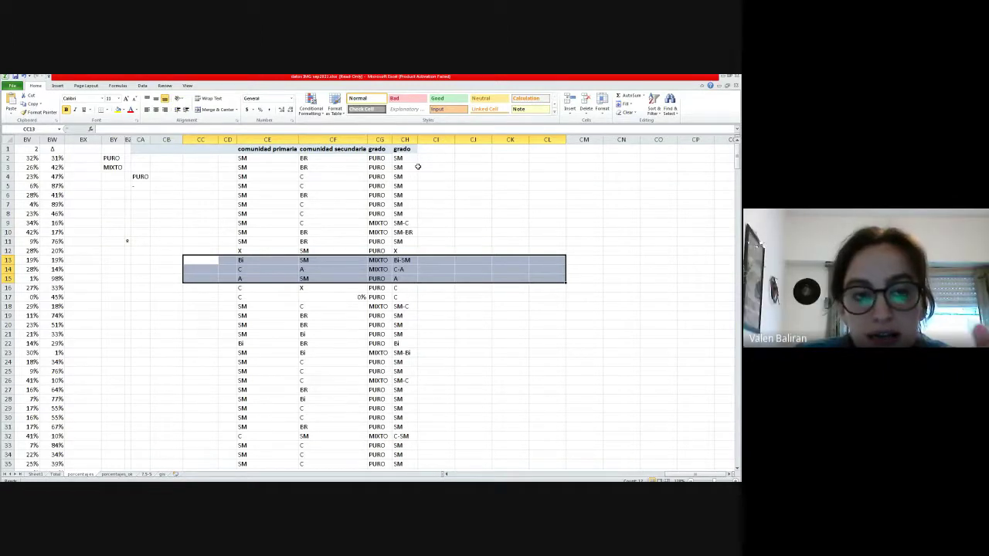
pyautogui.click(268, 139)
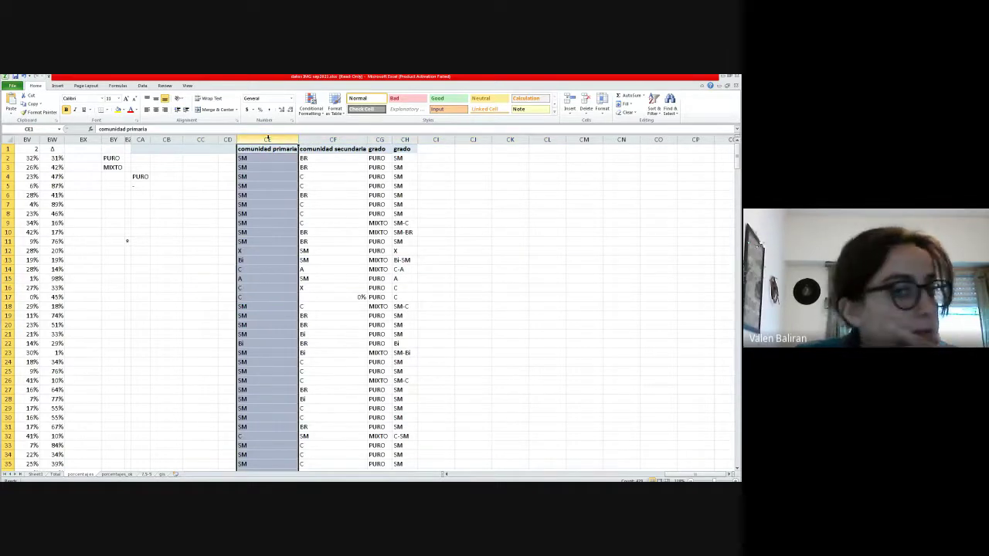
pyautogui.hotkey('ctrl', 'c')
pyautogui.click(435, 148)
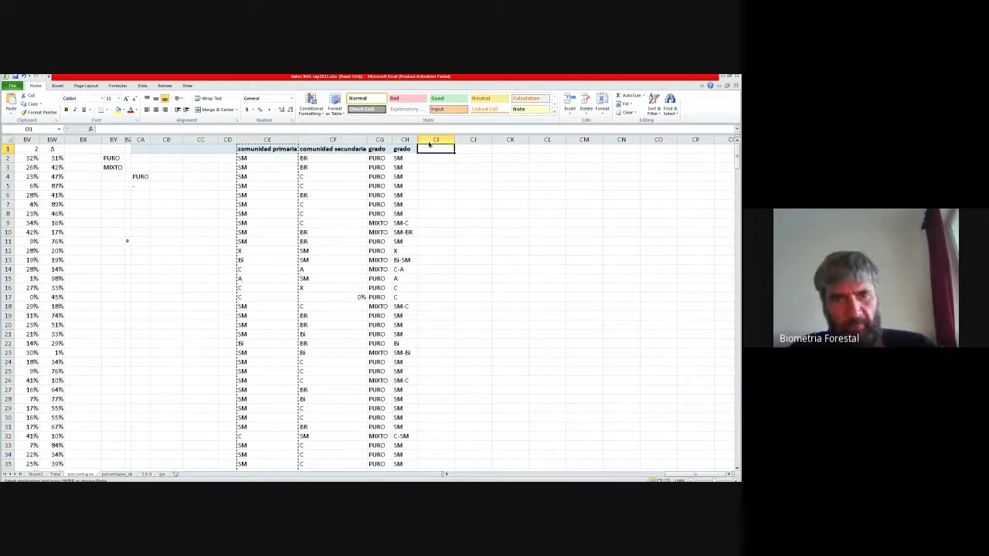
pyautogui.hotkey('ctrl', 'v')
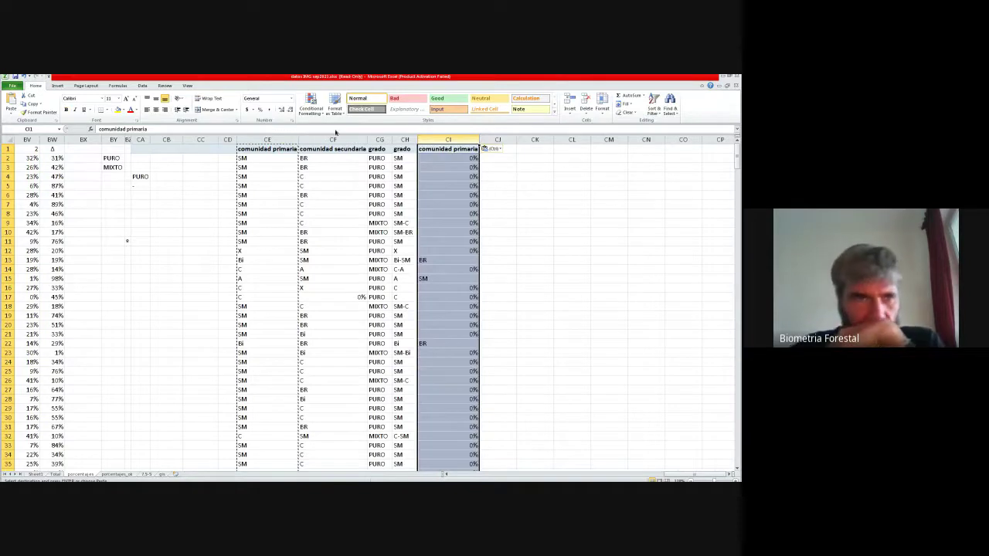
pyautogui.click(14, 112)
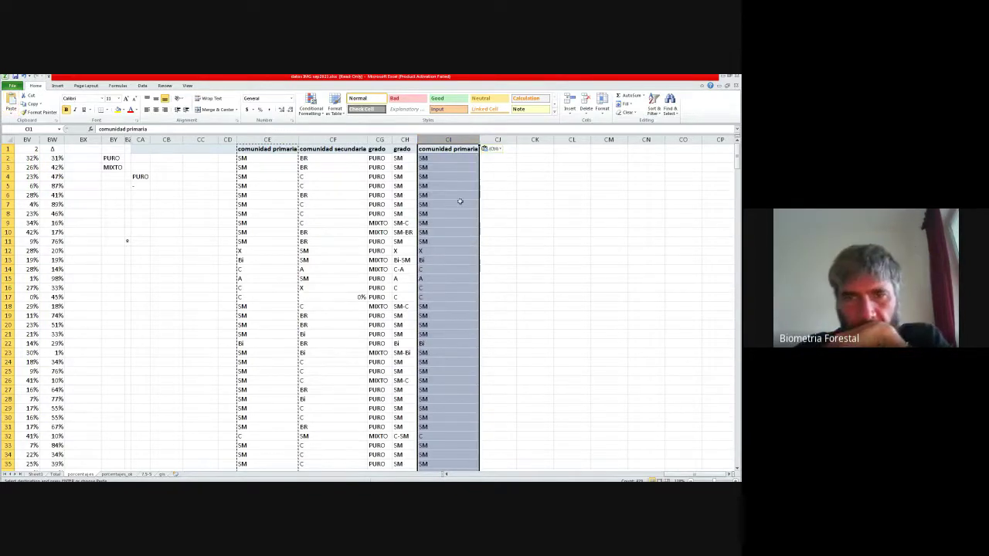
pyautogui.click(516, 191)
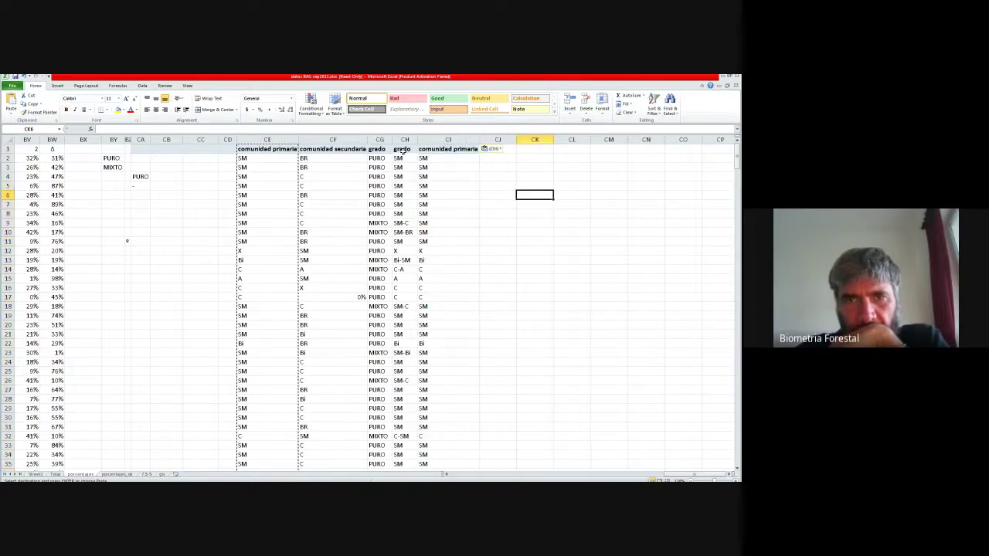
# Step: Copy the Inventario, Transecta and Parcela columns from row 1 through row 430 into columns CJ to CL, beside the pasted comunidad primaria
pyautogui.moveTo(202, 260); pyautogui.dragTo(3, 260)
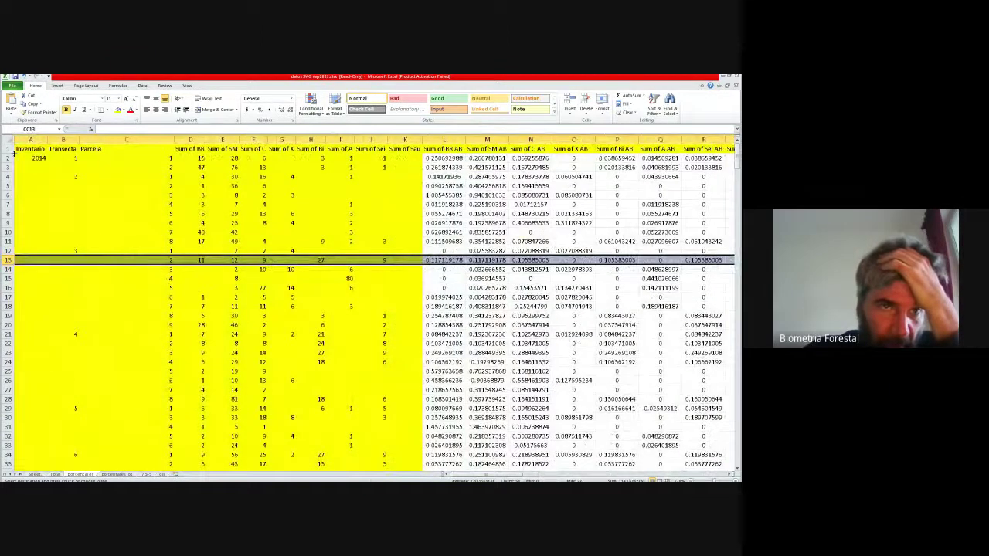
pyautogui.moveTo(31, 149); pyautogui.dragTo(142, 201)
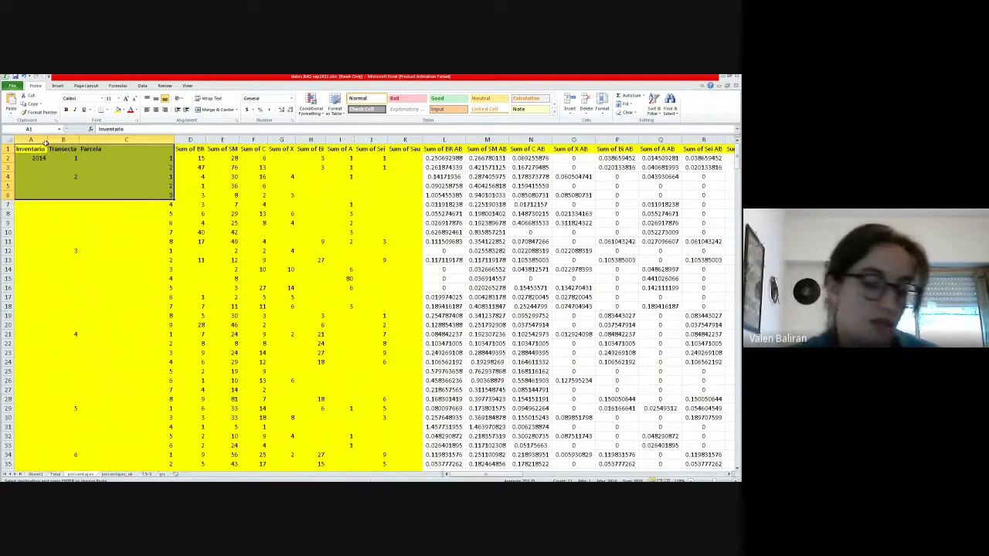
pyautogui.moveTo(34, 148); pyautogui.dragTo(171, 446)
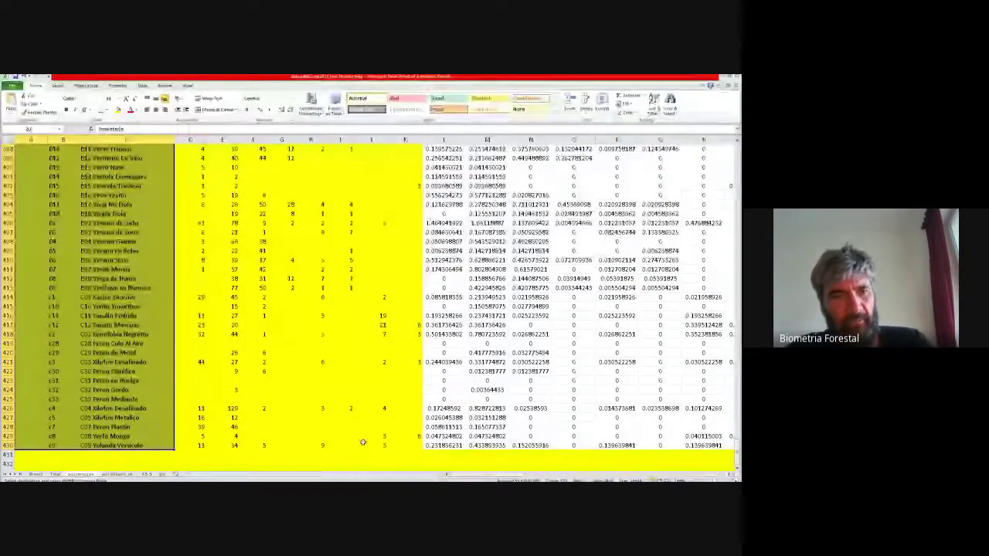
pyautogui.moveTo(492, 196); pyautogui.dragTo(739, 207)
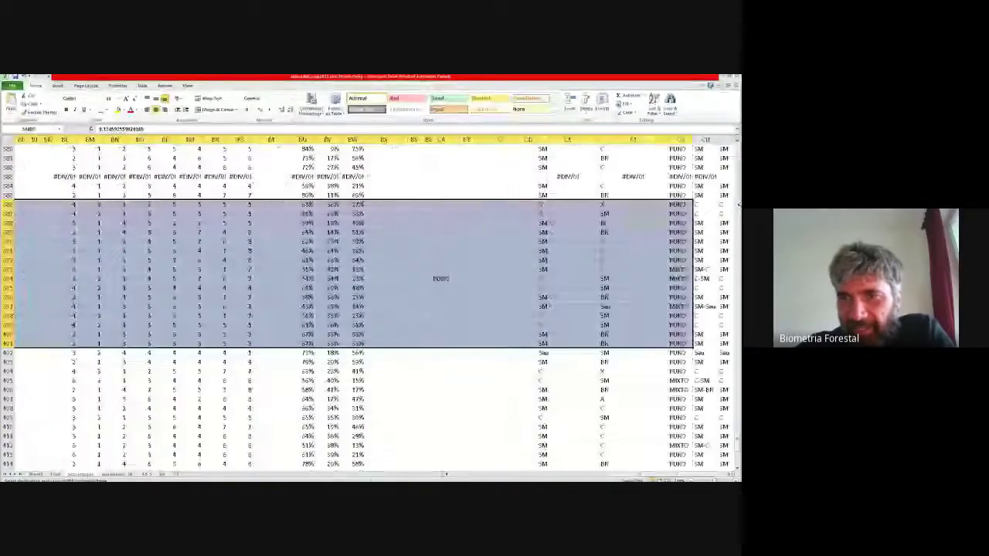
pyautogui.click(674, 232)
pyautogui.moveTo(674, 232); pyautogui.dragTo(739, 218)
pyautogui.scroll(8, 343, 276)
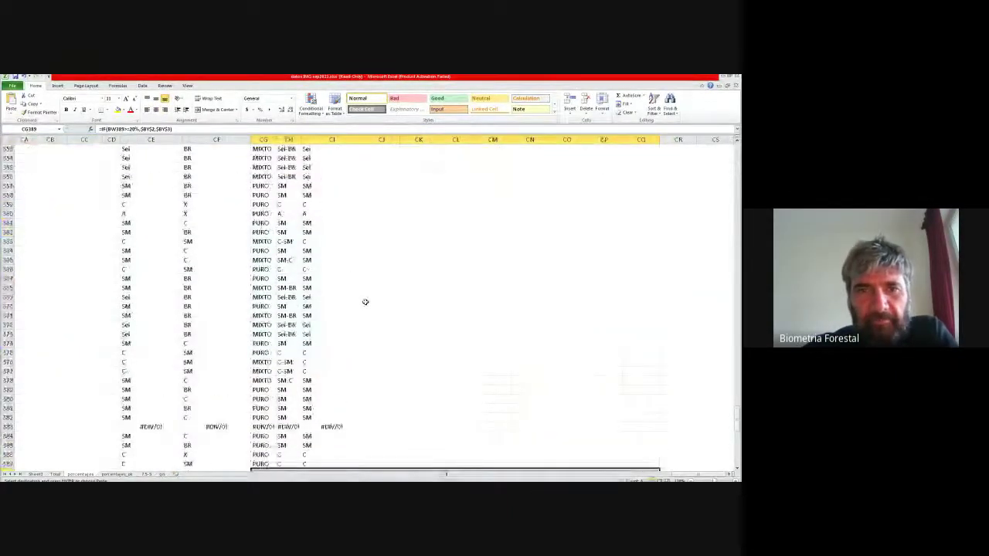
pyautogui.moveTo(365, 302); pyautogui.dragTo(384, 146)
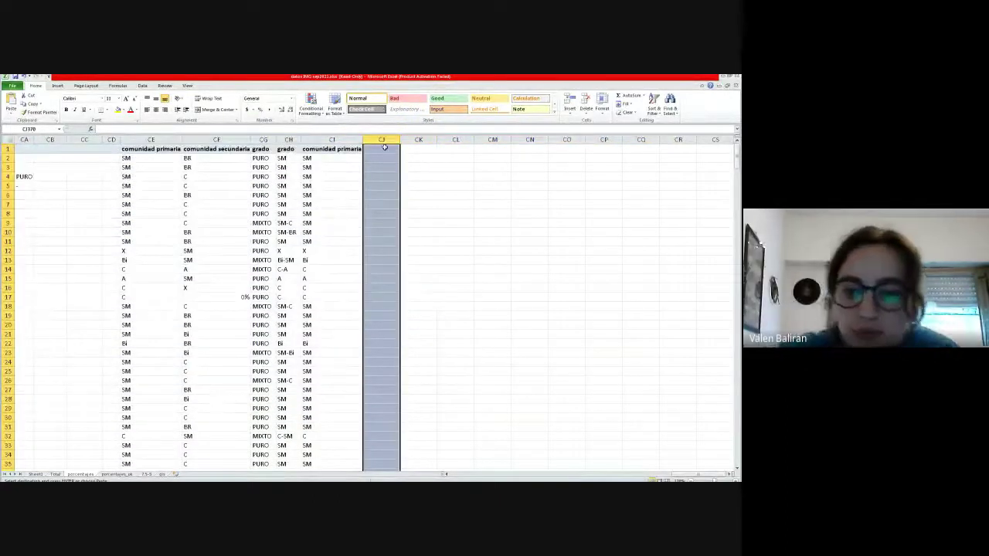
pyautogui.click(385, 147)
pyautogui.hotkey('ctrl', 'v')
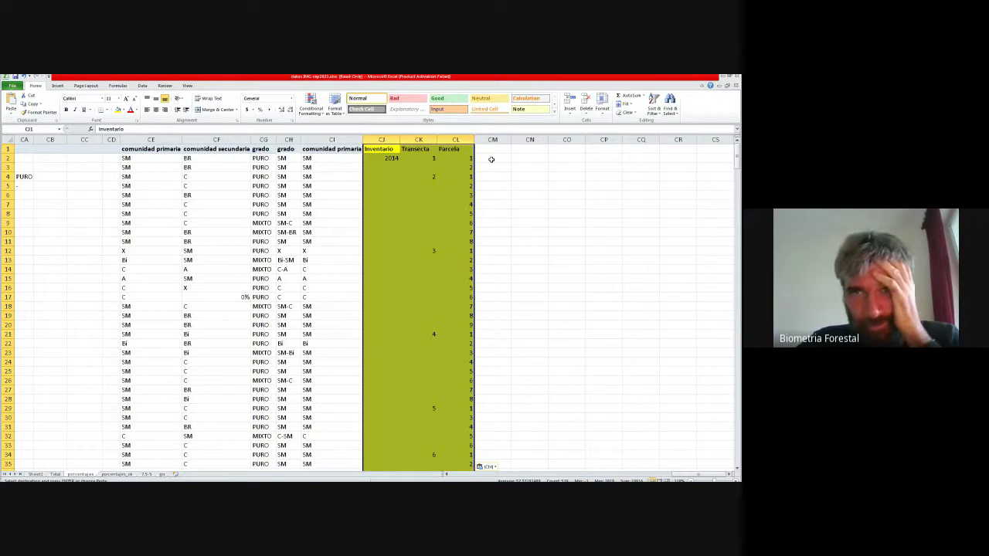
# Step: Fill the inventory year 2014 down the blank cells below it in the copied Inventario column
pyautogui.click(392, 158)
pyautogui.doubleClick(401, 160)
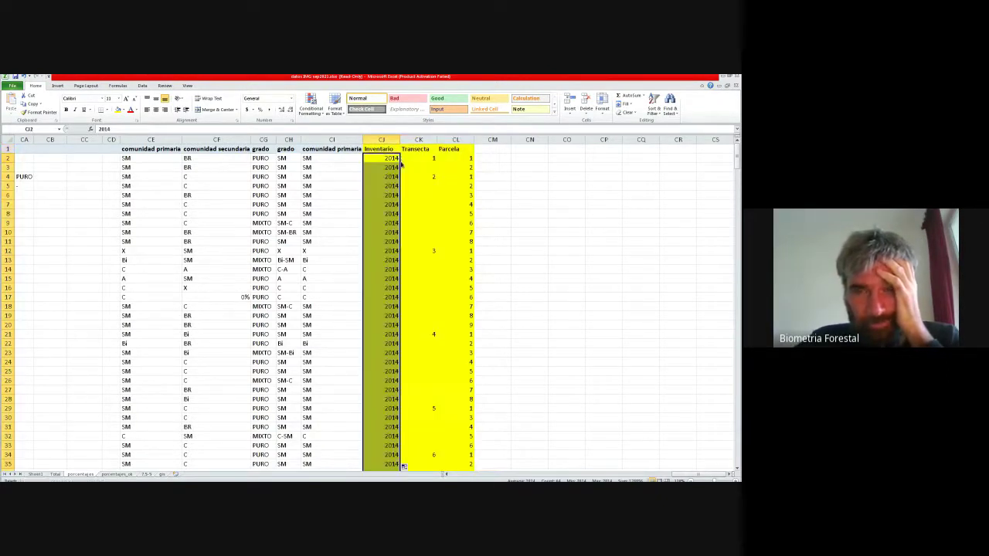
pyautogui.scroll(-3, 368, 316)
pyautogui.scroll(-15, 368, 315)
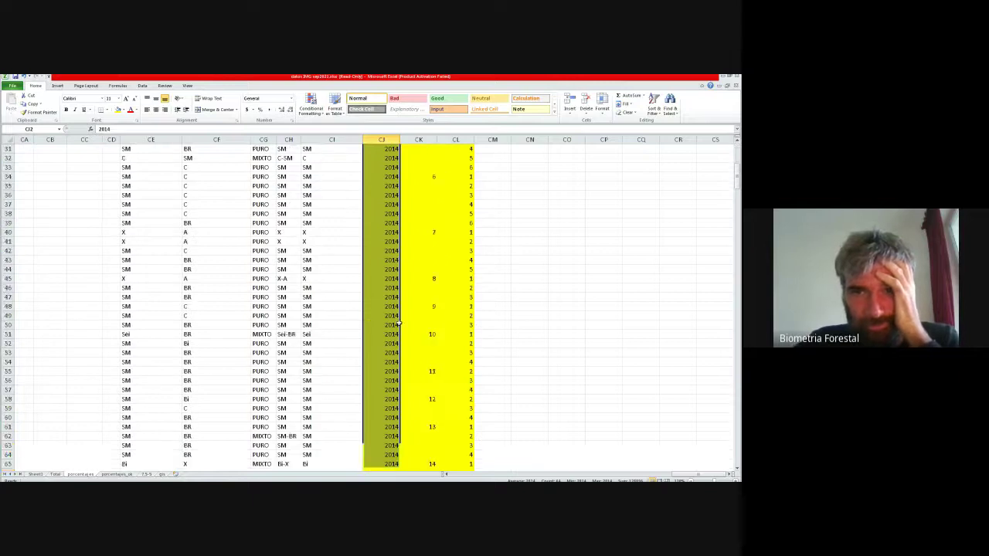
# Step: Fill the inventory year 2015 from CJ66 down the blank Inventario cells below it, through row 140
pyautogui.scroll(-20, 391, 323)
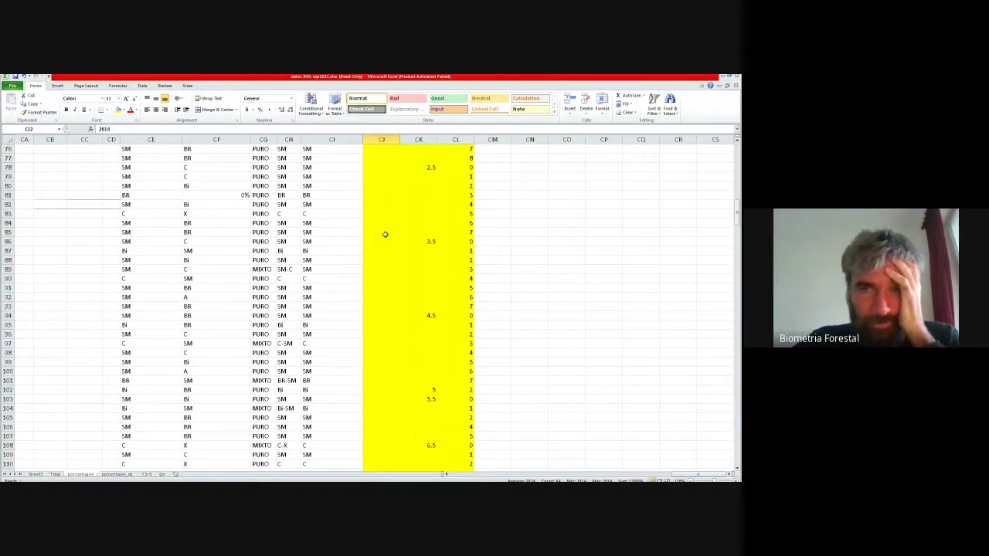
pyautogui.scroll(20, 386, 232)
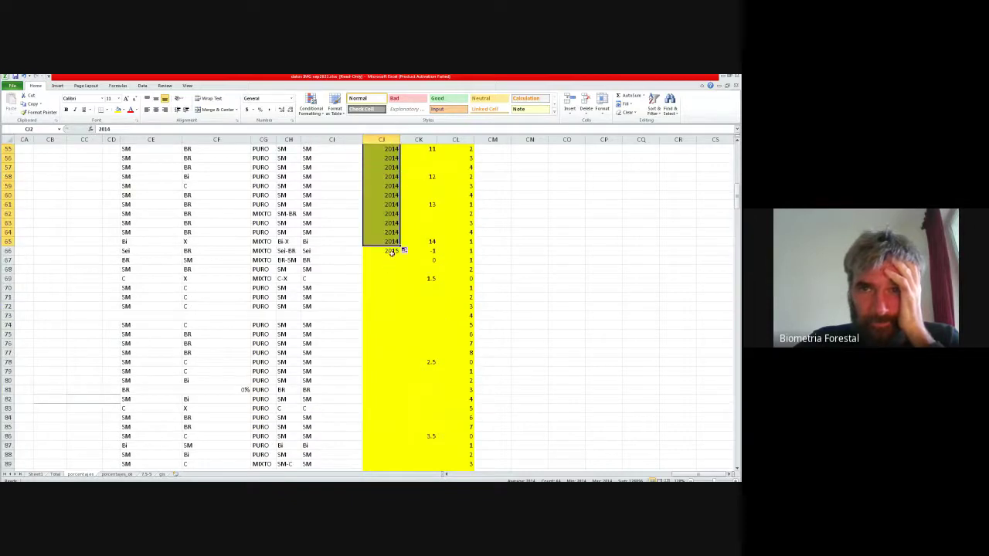
pyautogui.click(390, 252)
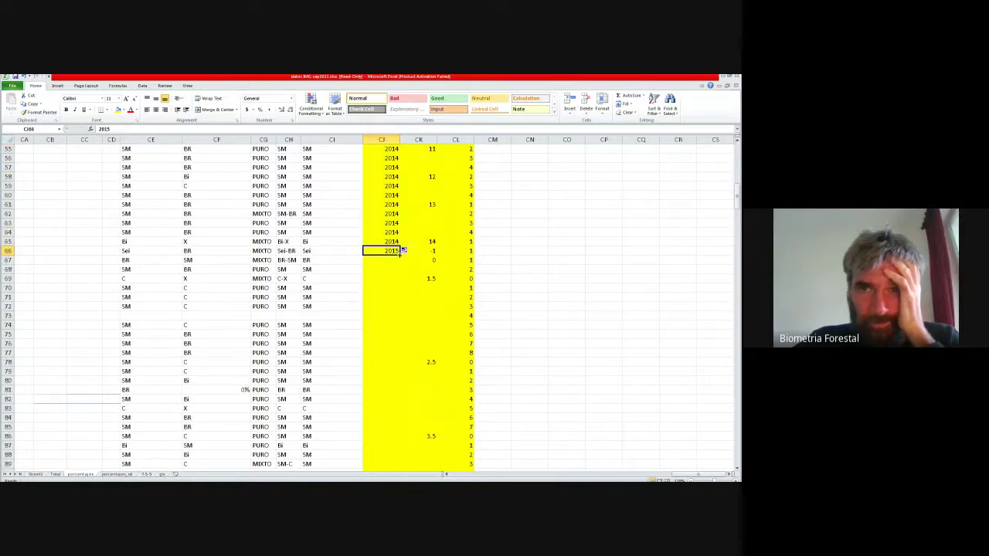
pyautogui.doubleClick(400, 254)
# Step: Fill the inventory year 2016 from CJ141 down the blank Inventario cells below it, through row 275
pyautogui.scroll(-9, 387, 342)
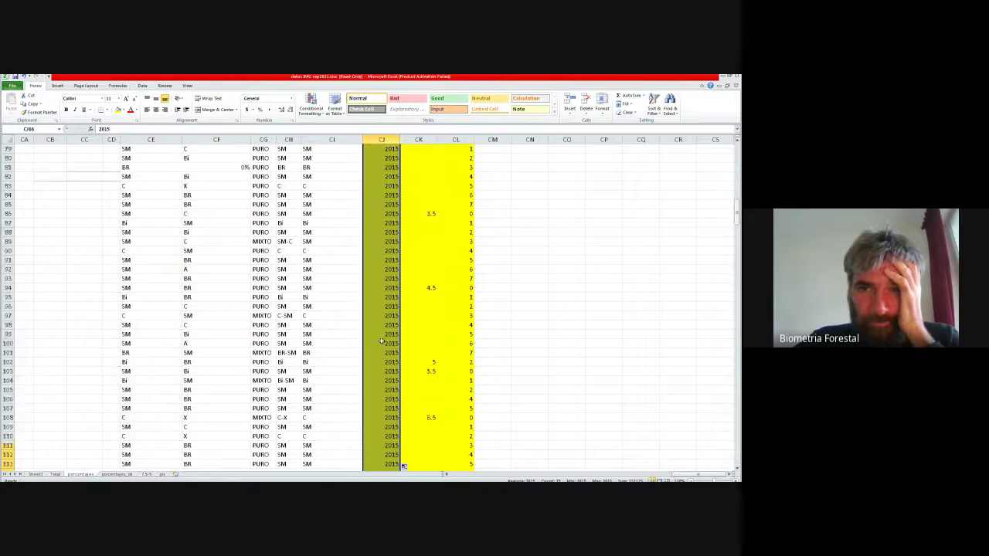
pyautogui.scroll(-17, 388, 343)
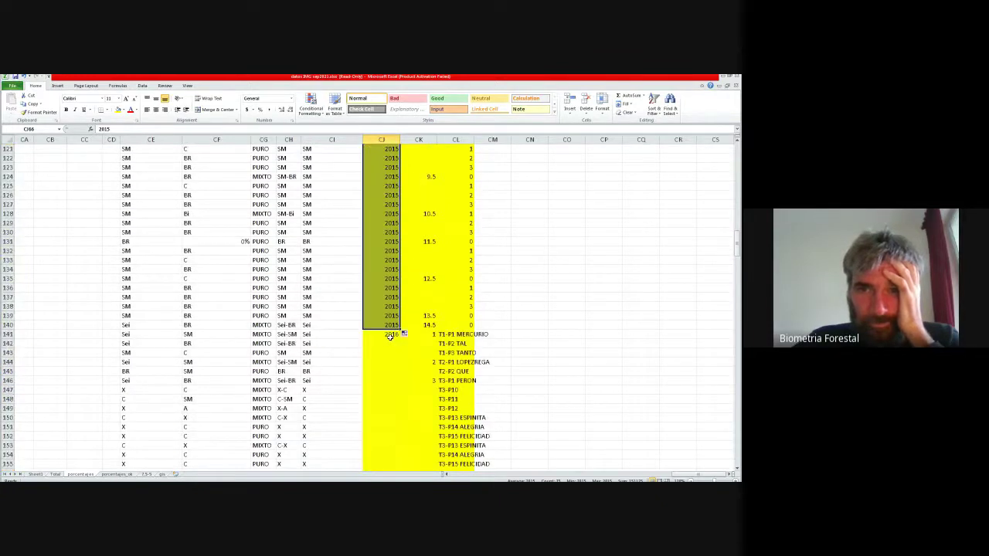
pyautogui.click(394, 222)
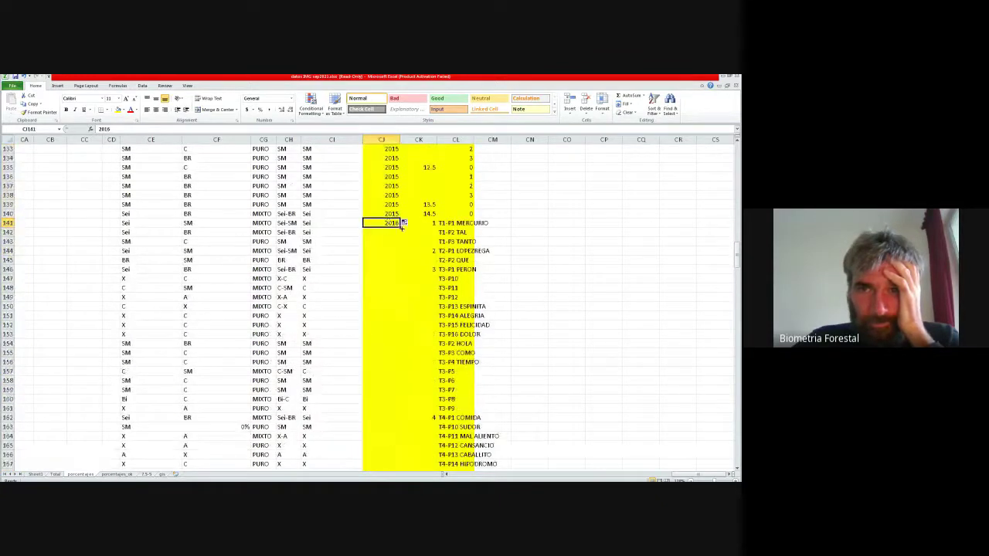
pyautogui.doubleClick(402, 223)
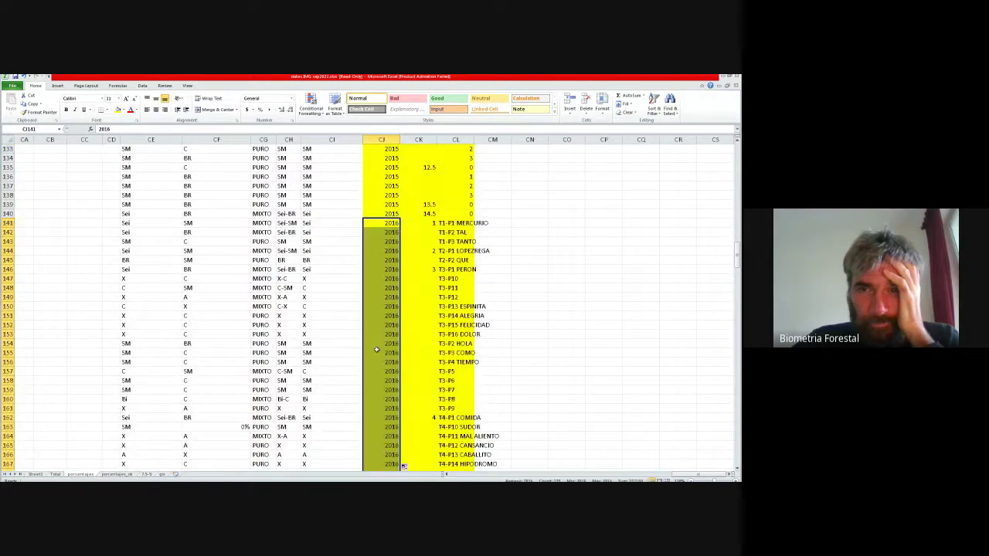
# Step: Fill the inventory year 2017 from CJ276 down the blank Inventario cells below it, through row 373
pyautogui.scroll(-7, 380, 355)
pyautogui.scroll(-16, 379, 355)
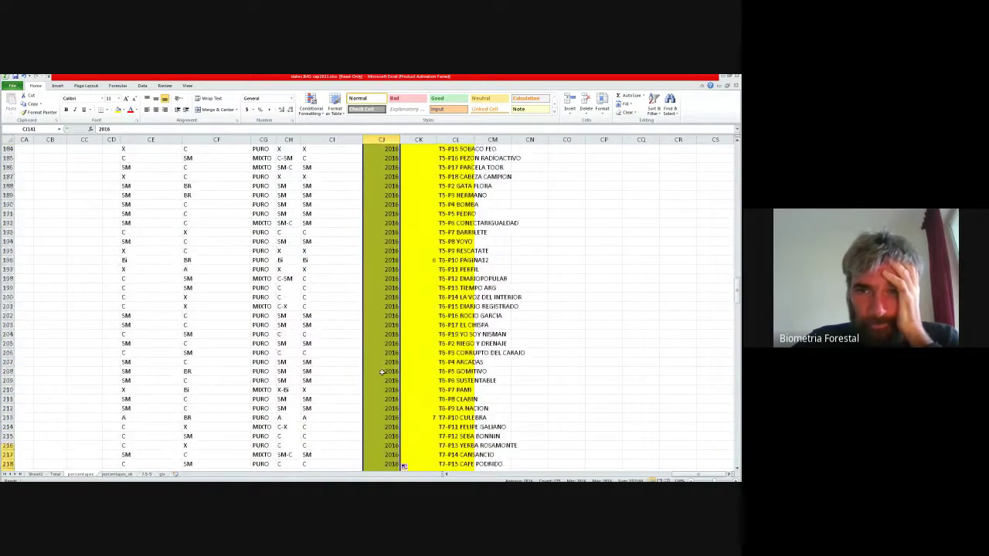
pyautogui.scroll(-14, 382, 368)
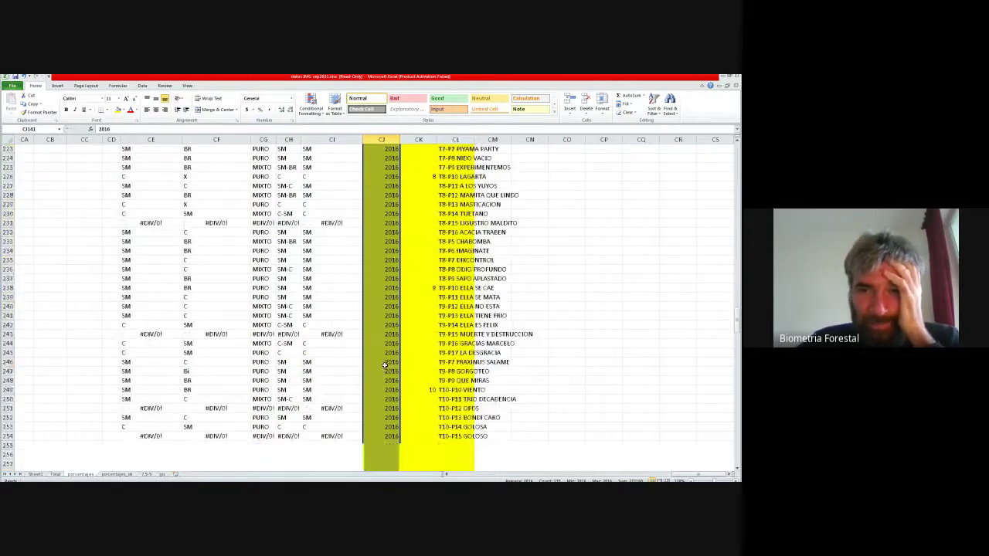
pyautogui.scroll(-4, 382, 367)
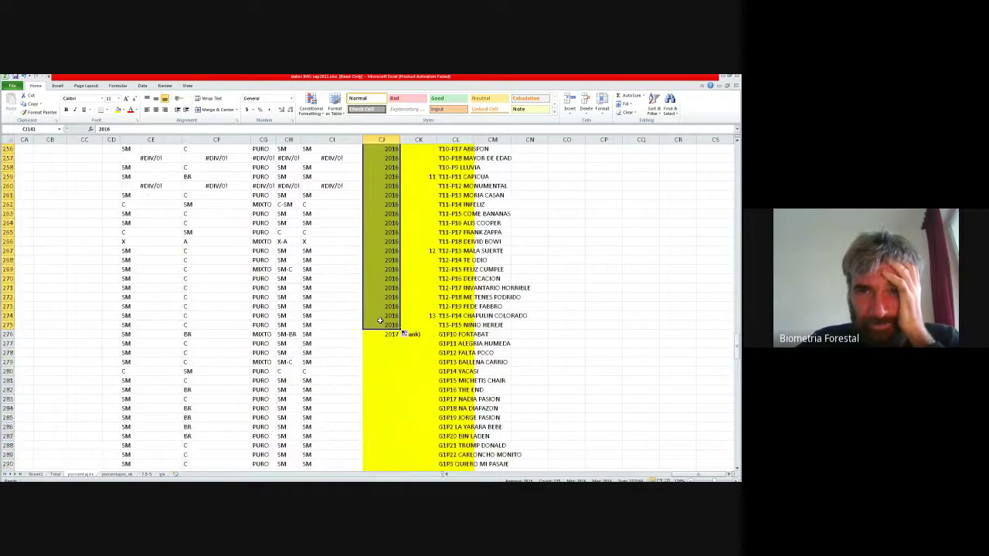
pyautogui.click(392, 334)
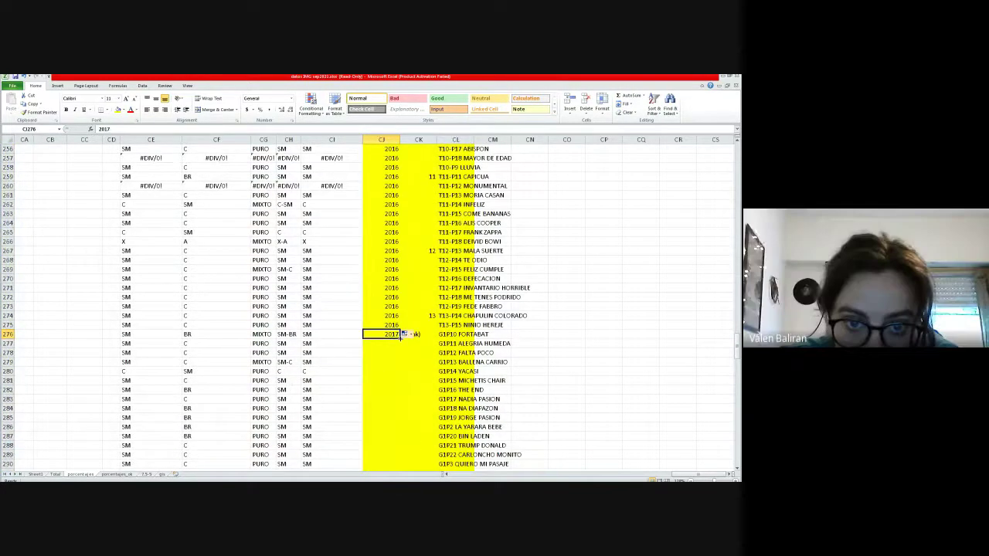
pyautogui.doubleClick(399, 338)
# Step: Fill the inventory year 2018 from CJ374 down the remaining blank cells of the copied Inventario column
pyautogui.scroll(-10, 376, 380)
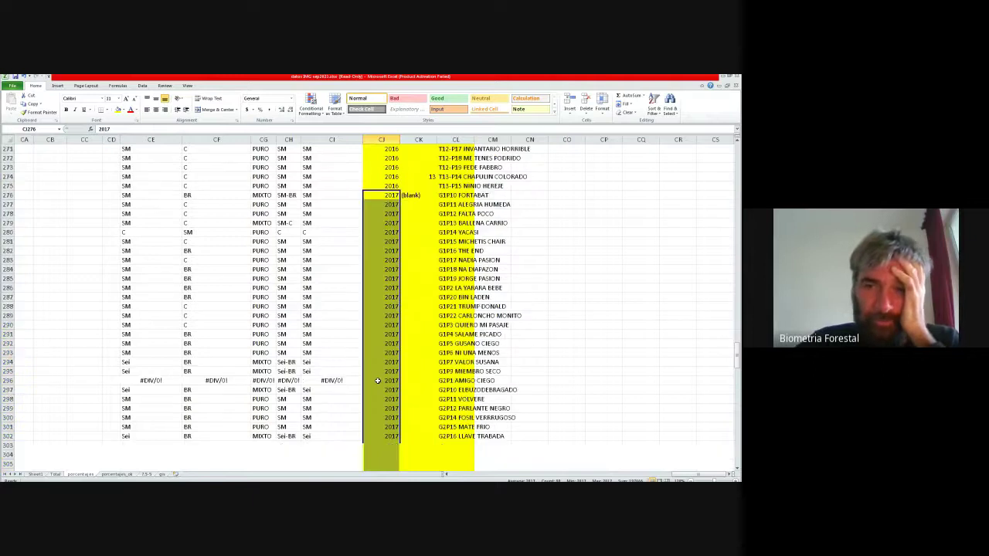
pyautogui.scroll(-5, 376, 380)
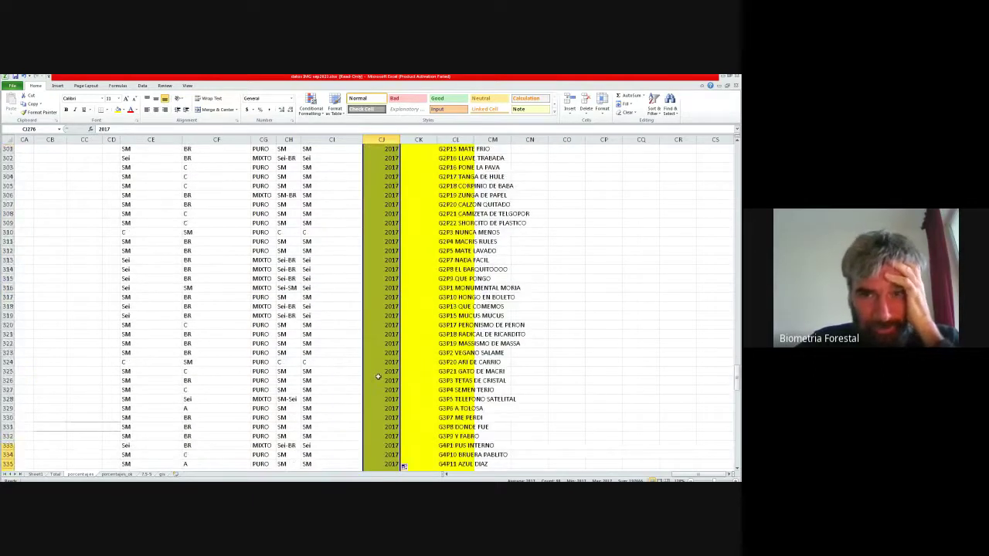
pyautogui.scroll(-14, 379, 379)
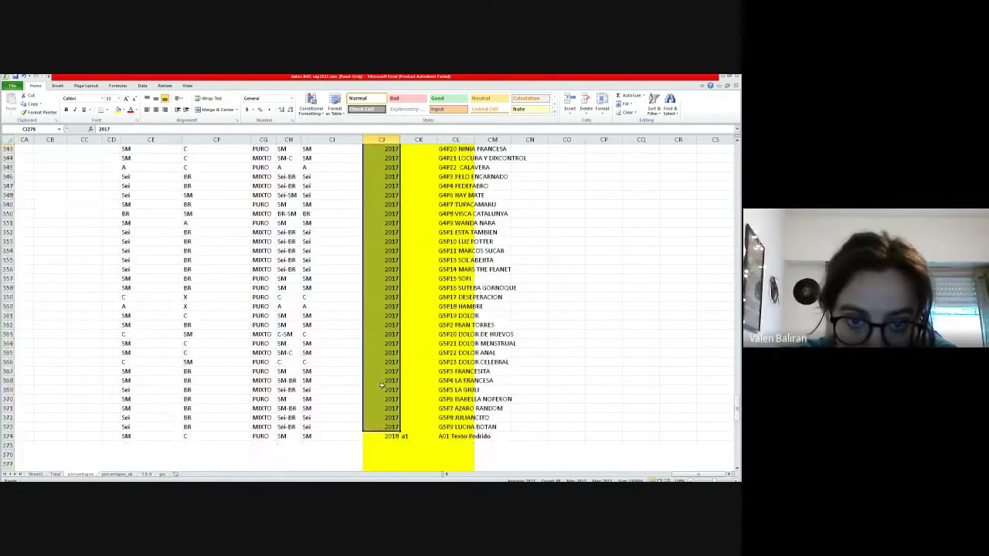
pyautogui.scroll(-6, 382, 385)
pyautogui.click(390, 268)
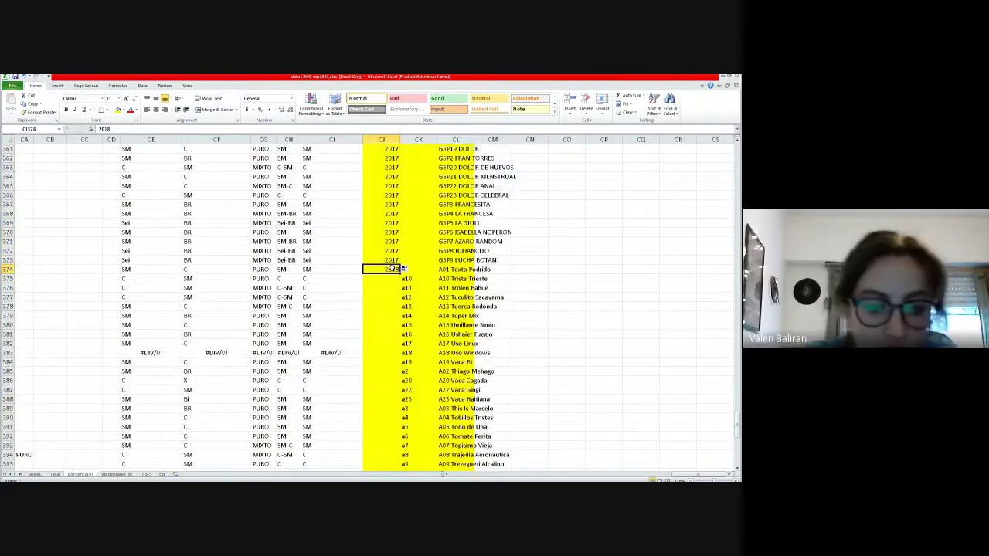
pyautogui.doubleClick(403, 270)
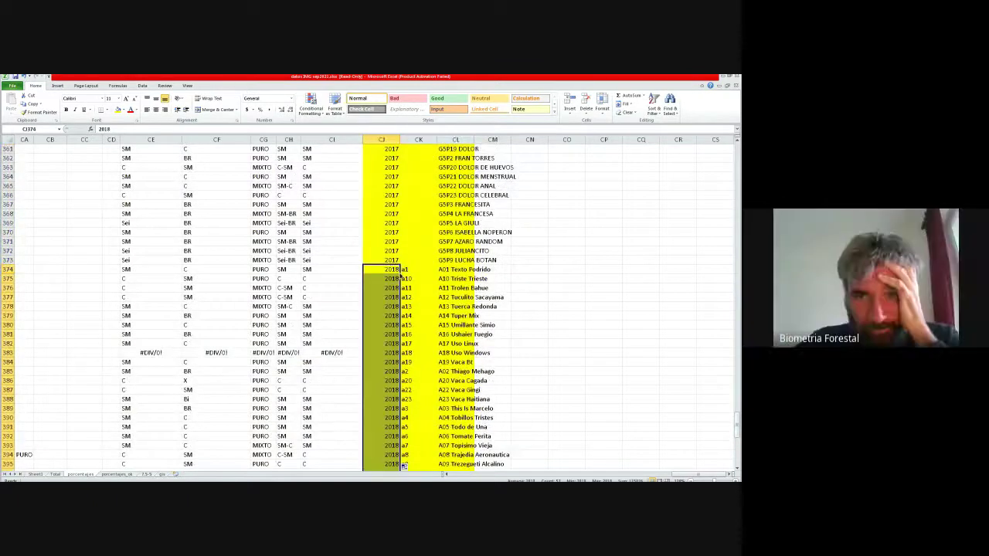
# Step: In the copied Transecta column, fill transect 1 down to CK3 and transect 2 from CK4 down to CK11
pyautogui.click(407, 371)
pyautogui.scroll(9, 408, 372)
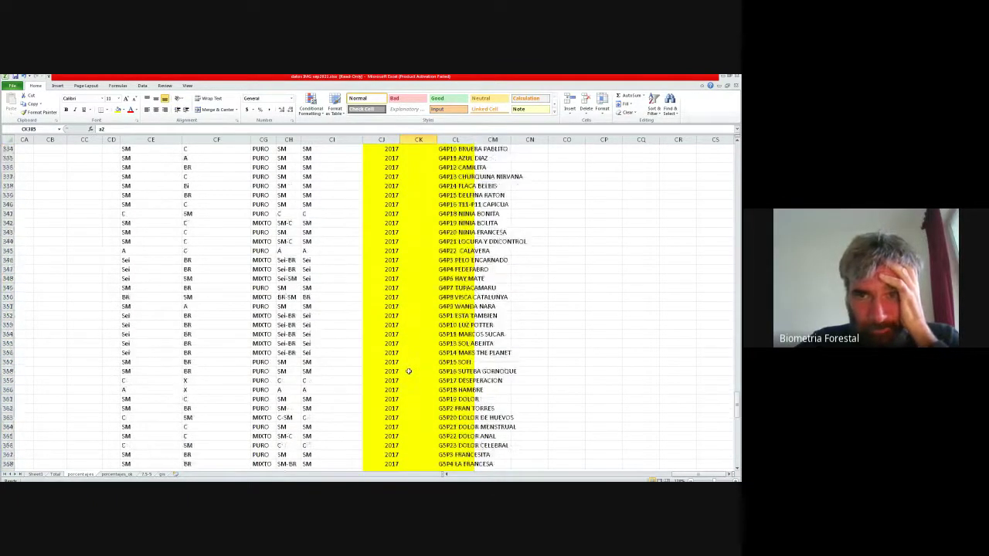
pyautogui.scroll(9, 410, 372)
pyautogui.scroll(9, 411, 371)
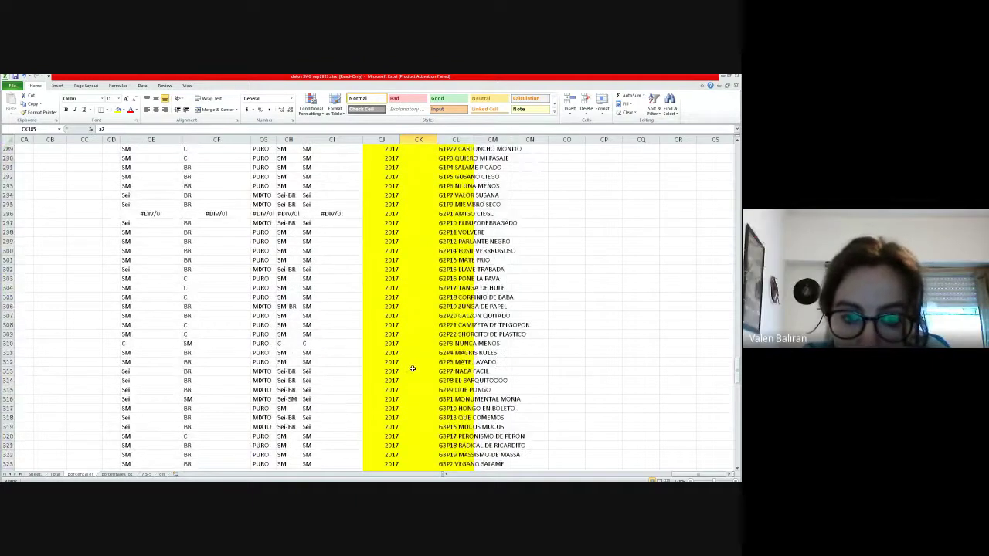
pyautogui.moveTo(738, 367); pyautogui.dragTo(733, 139)
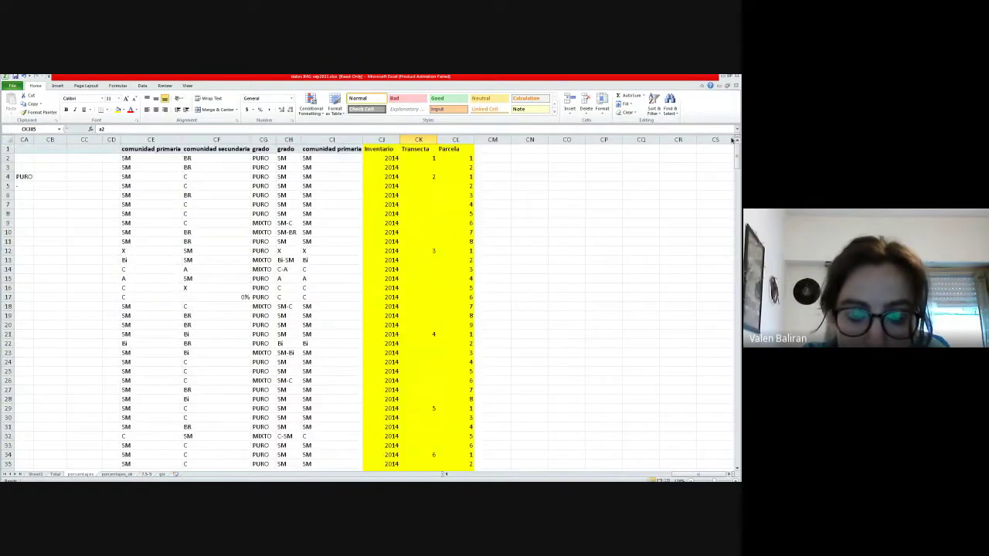
pyautogui.click(435, 158)
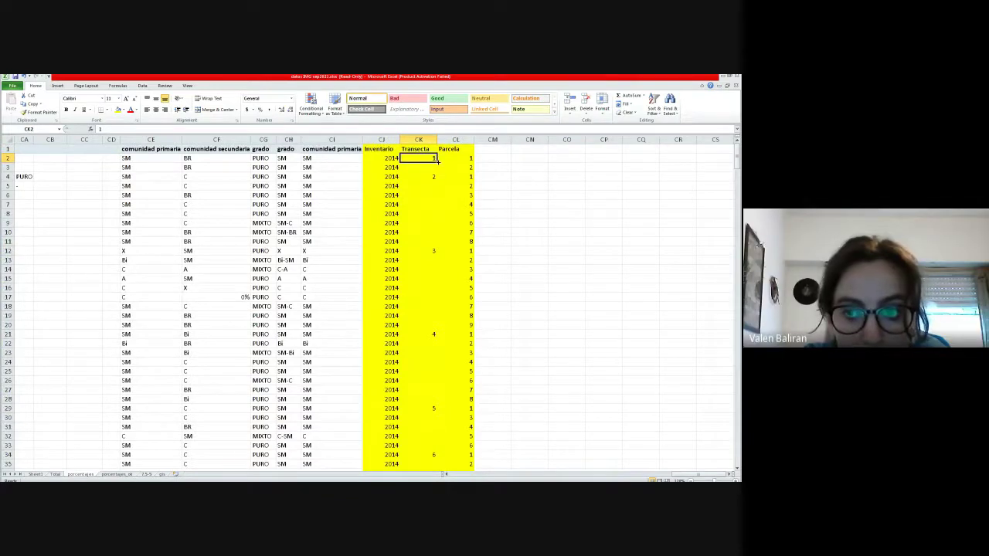
pyautogui.moveTo(438, 159); pyautogui.dragTo(429, 249)
pyautogui.click(435, 176)
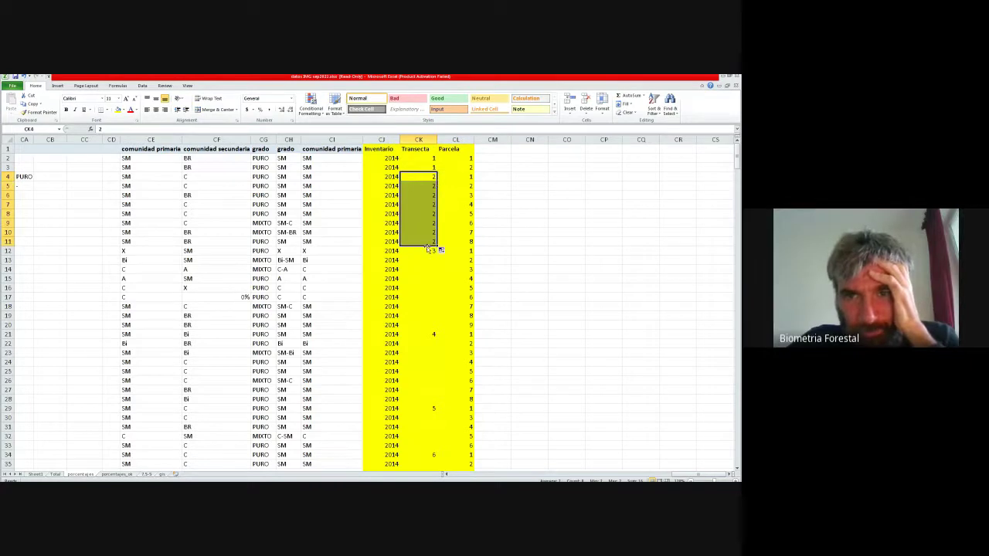
# Step: Fill transect 3 from CK12 down to CK20 and transect 4 from CK21 down to CK28 in the Transecta column
pyautogui.click(433, 251)
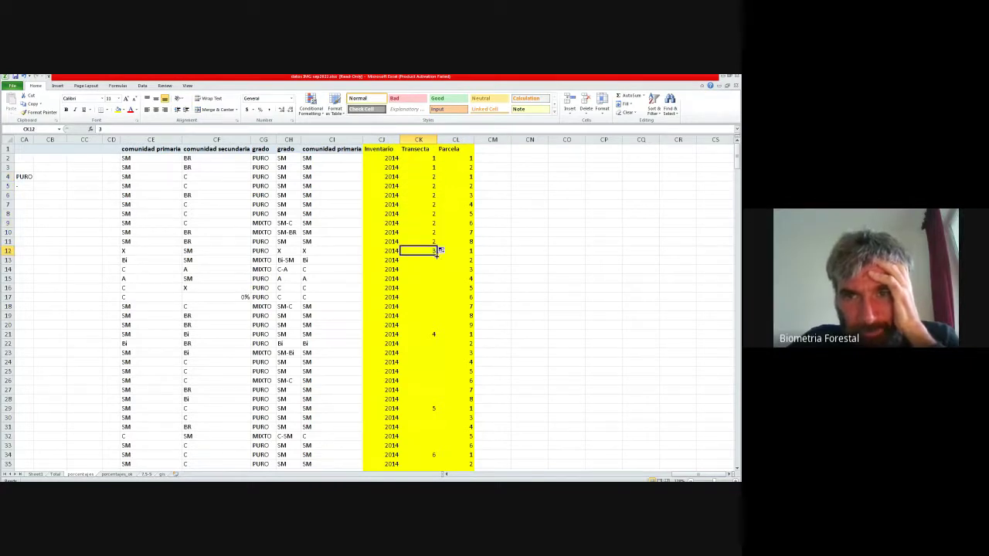
pyautogui.moveTo(436, 257); pyautogui.dragTo(438, 328)
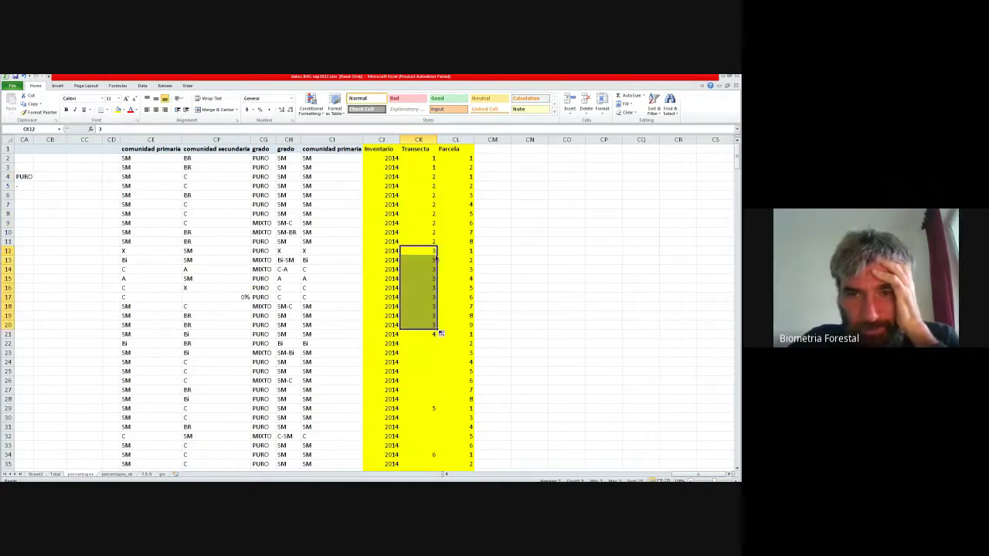
pyautogui.click(424, 333)
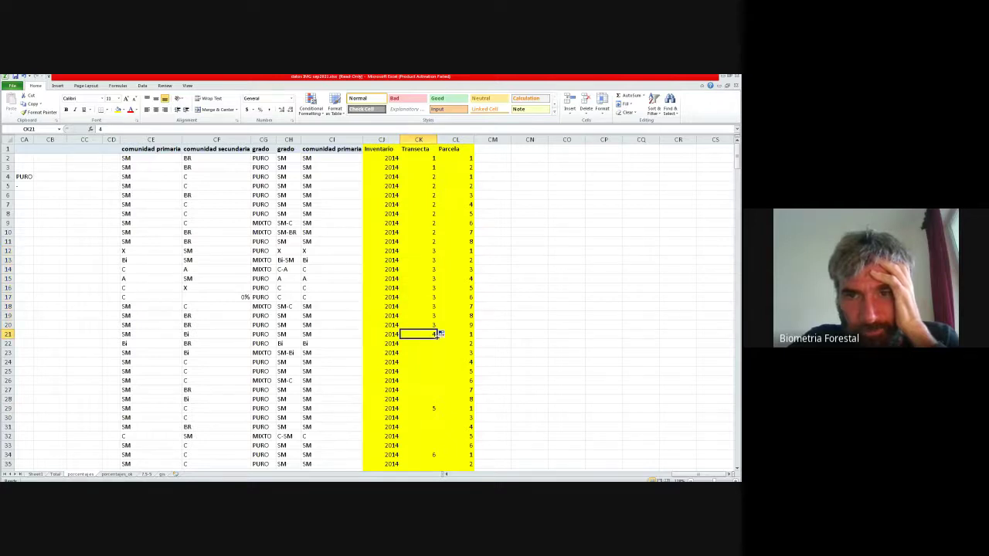
pyautogui.moveTo(437, 337); pyautogui.dragTo(438, 401)
pyautogui.scroll(-3, 423, 372)
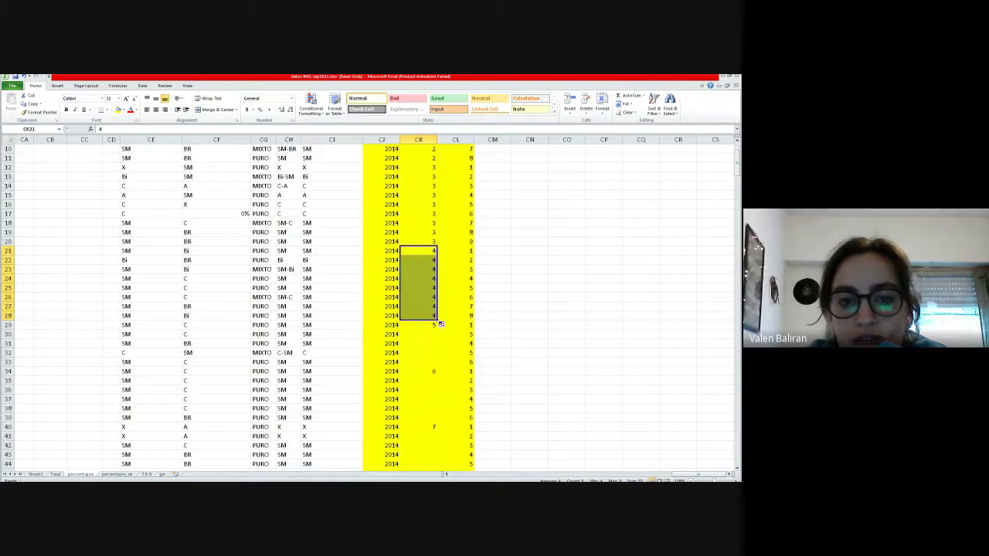
# Step: Insert a blank column D before the lat column on the Total sheet
pyautogui.click(55, 475)
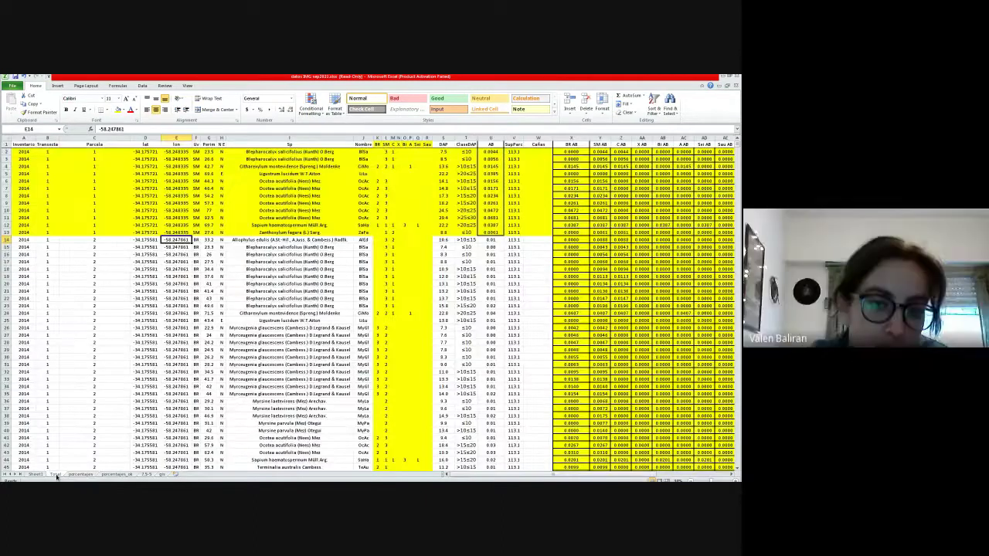
pyautogui.click(144, 138)
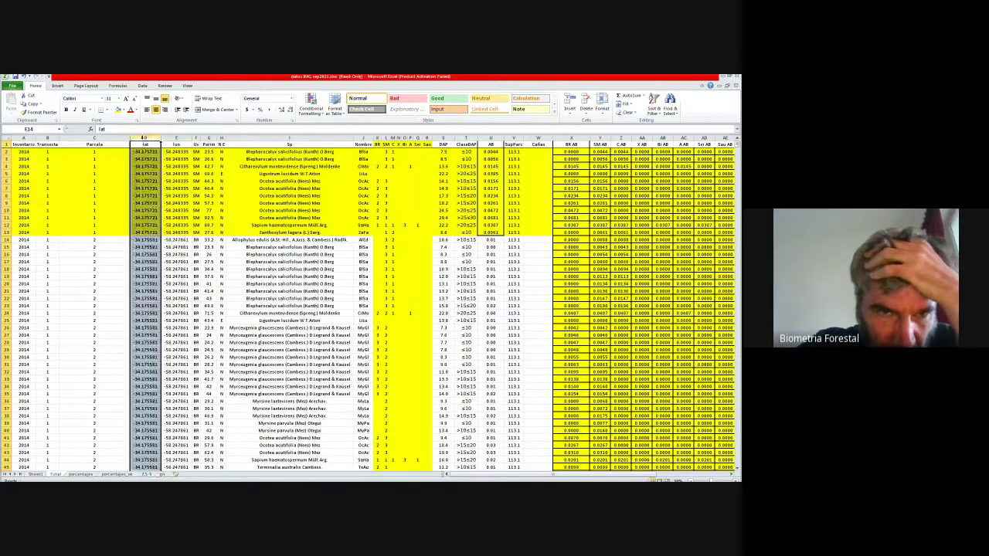
pyautogui.hotkey('ctrl', '+')
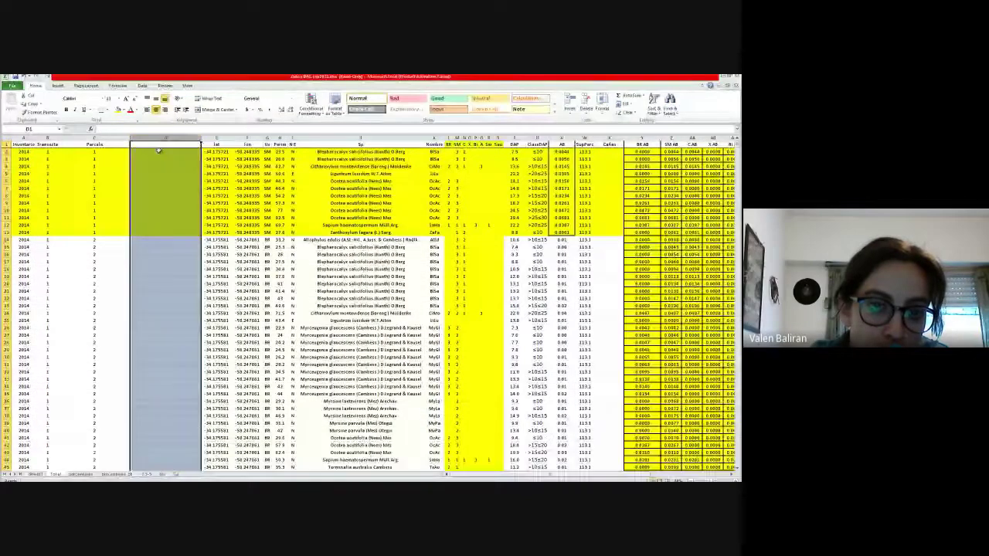
# Step: In D2 of the Total sheet, enter a CONCATENATE formula joining the inventory, transect and plot cells A2, B2 and C2
pyautogui.click(158, 152)
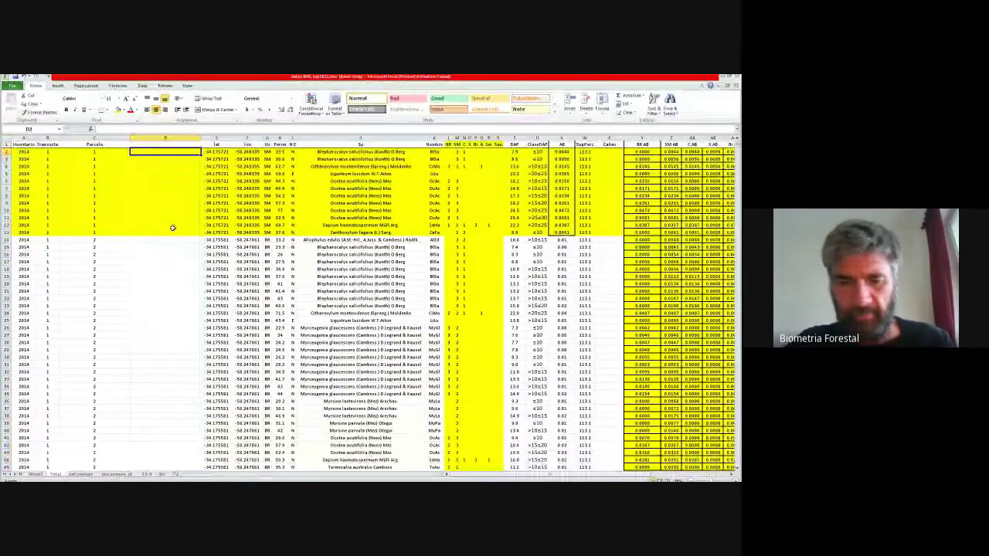
pyautogui.write('=c')
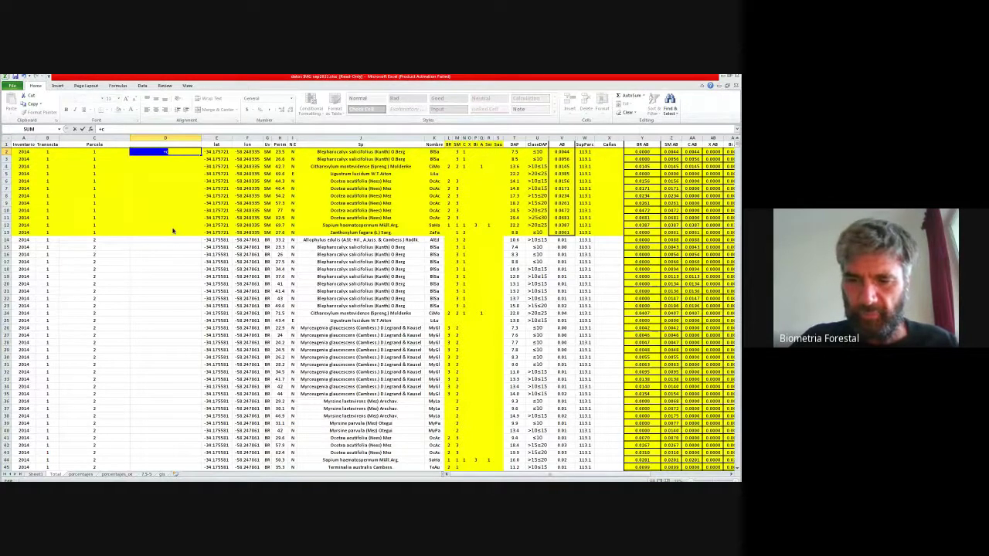
pyautogui.press('BackSpace')
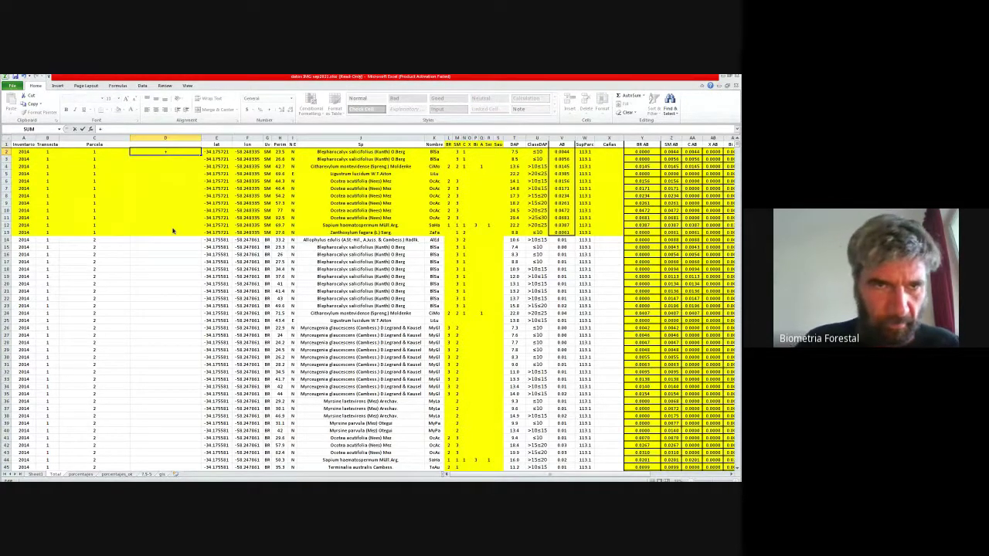
pyautogui.write('conc')
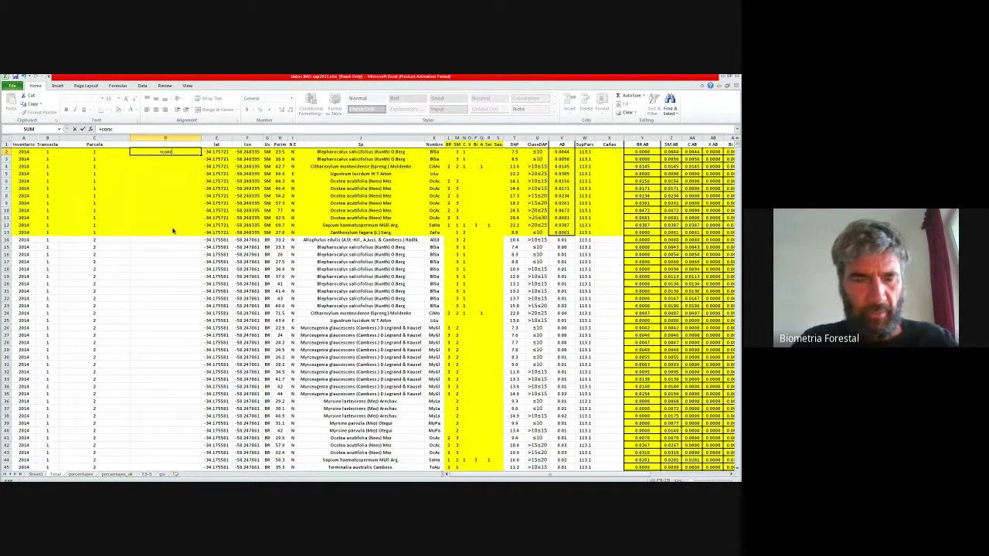
pyautogui.write('a')
pyautogui.press('Tab')
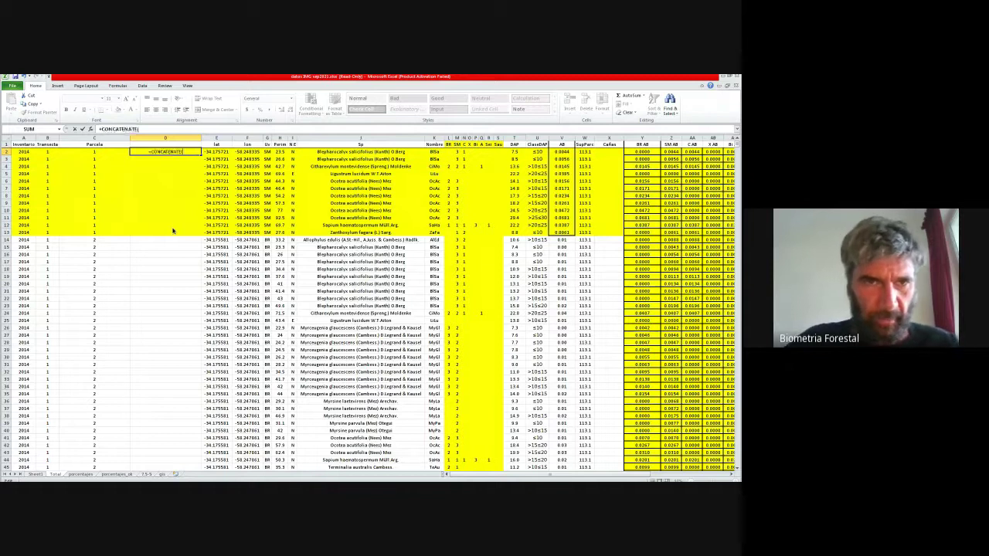
pyautogui.click(24, 152)
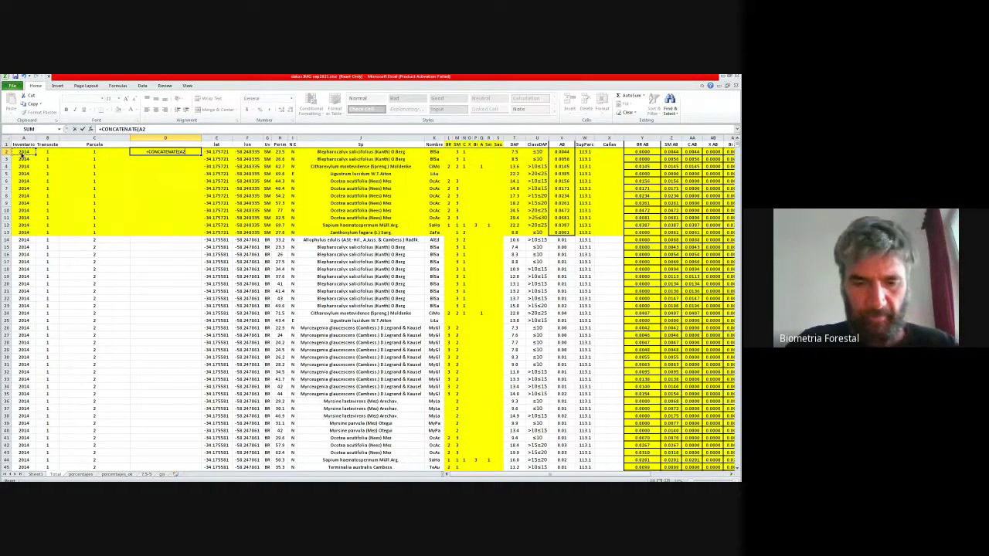
pyautogui.write(',')
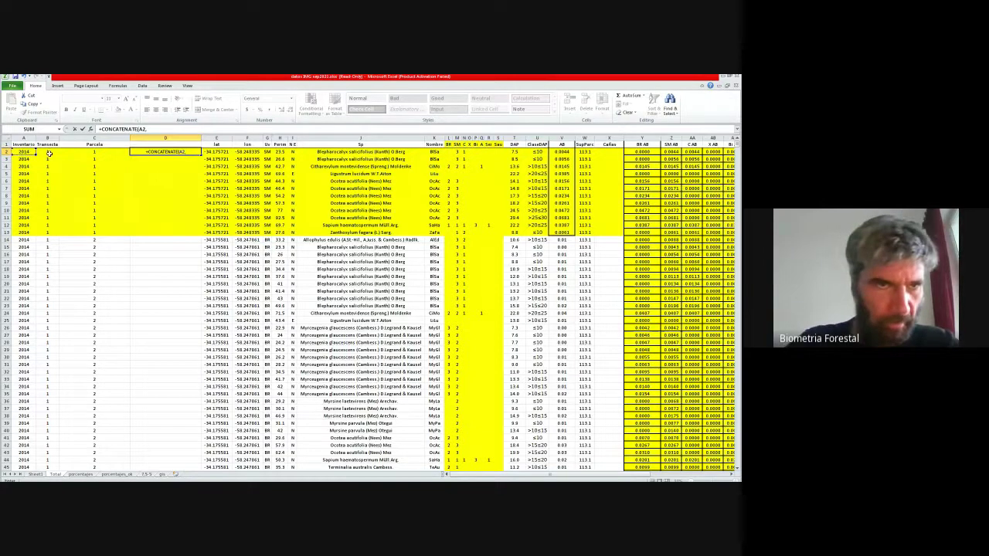
pyautogui.click(49, 152)
pyautogui.write(',')
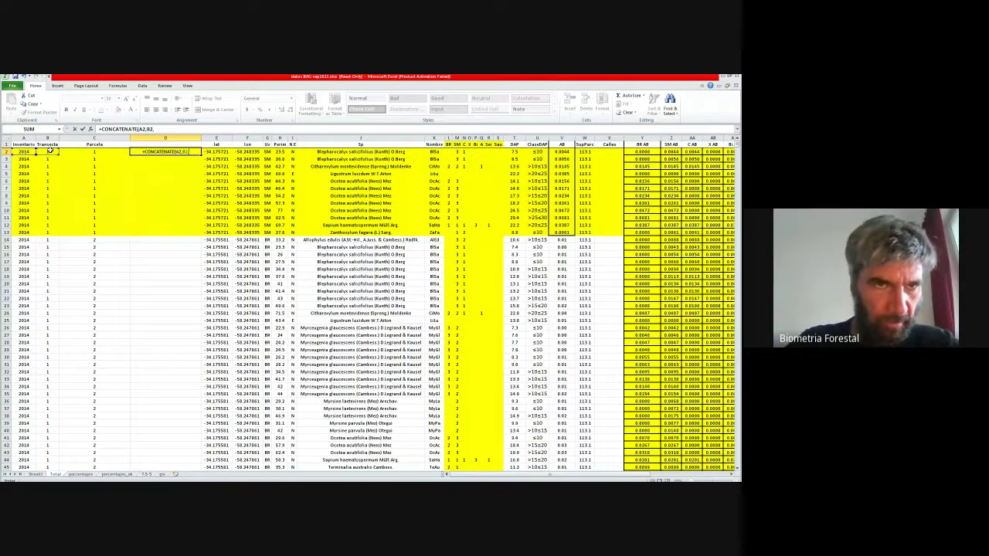
pyautogui.click(95, 153)
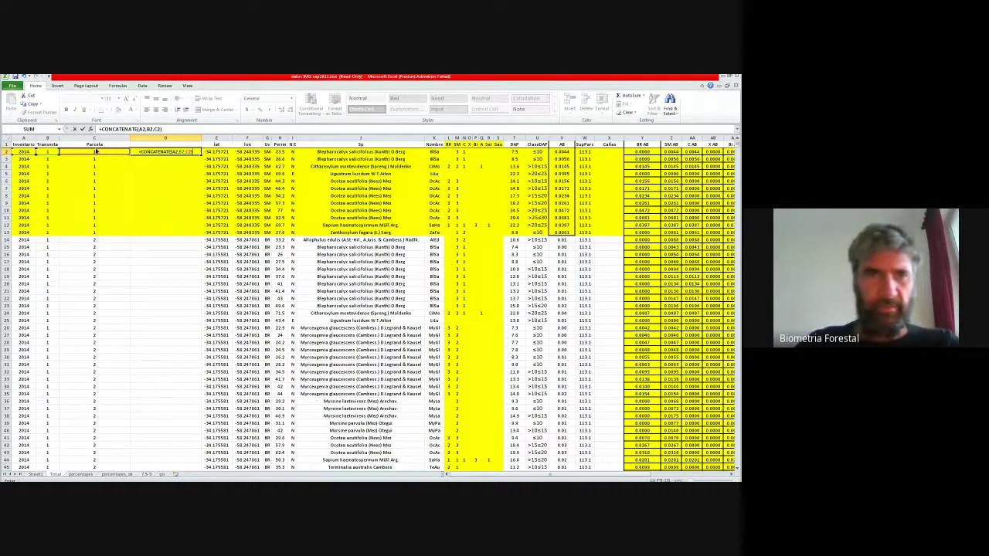
pyautogui.press('Return')
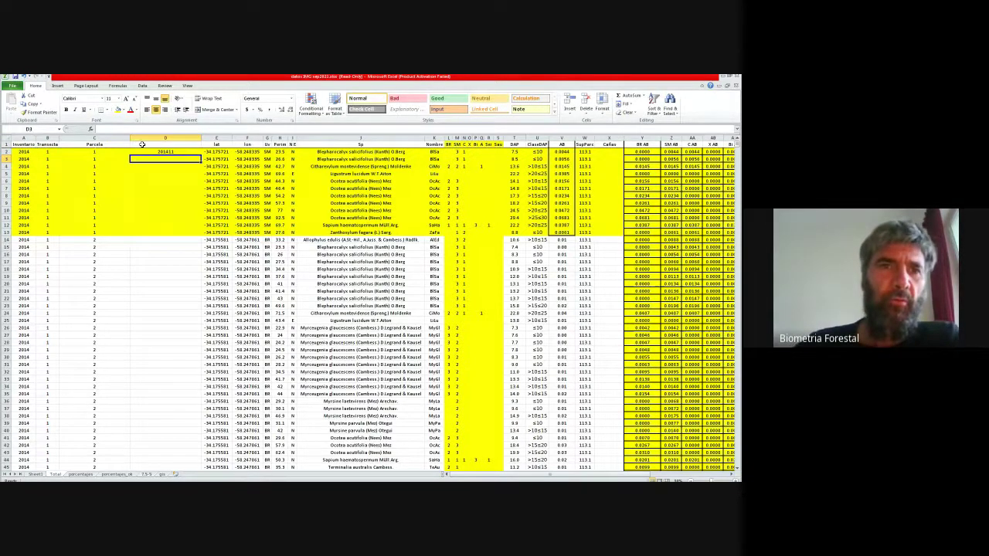
# Step: Title column D "ID" and fill the D2 concatenation formula down the whole column
pyautogui.click(139, 143)
pyautogui.write('ID')
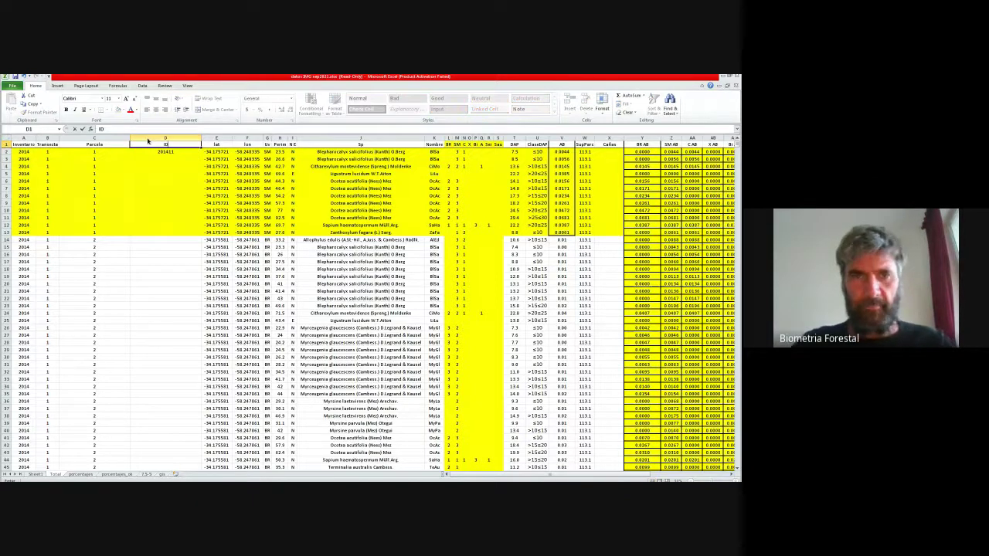
pyautogui.press('Return')
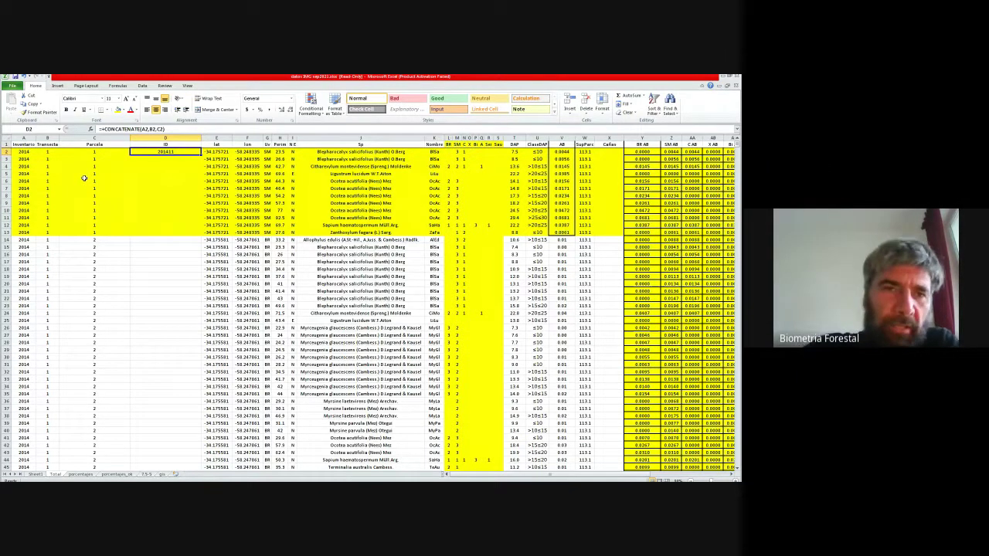
pyautogui.doubleClick(200, 157)
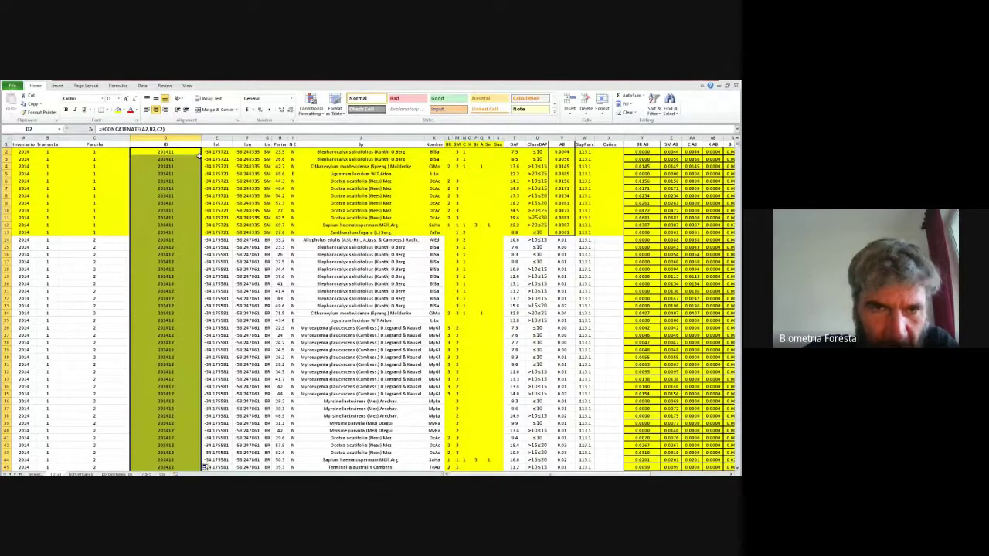
# Step: Check the concatenated ID values down column D against the inventory, transect and plot columns
pyautogui.click(166, 240)
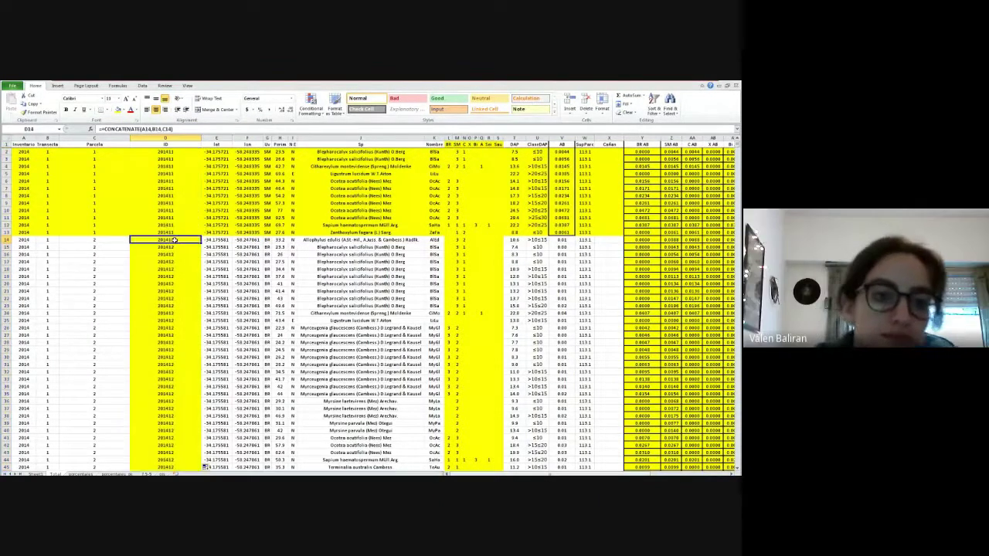
pyautogui.scroll(-2, 170, 264)
pyautogui.scroll(-16, 171, 262)
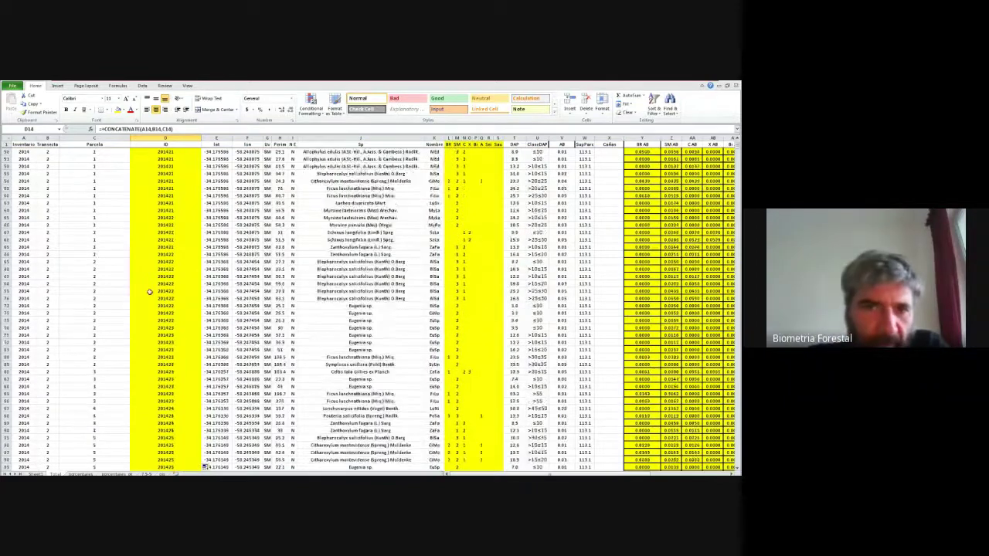
pyautogui.scroll(19, 155, 284)
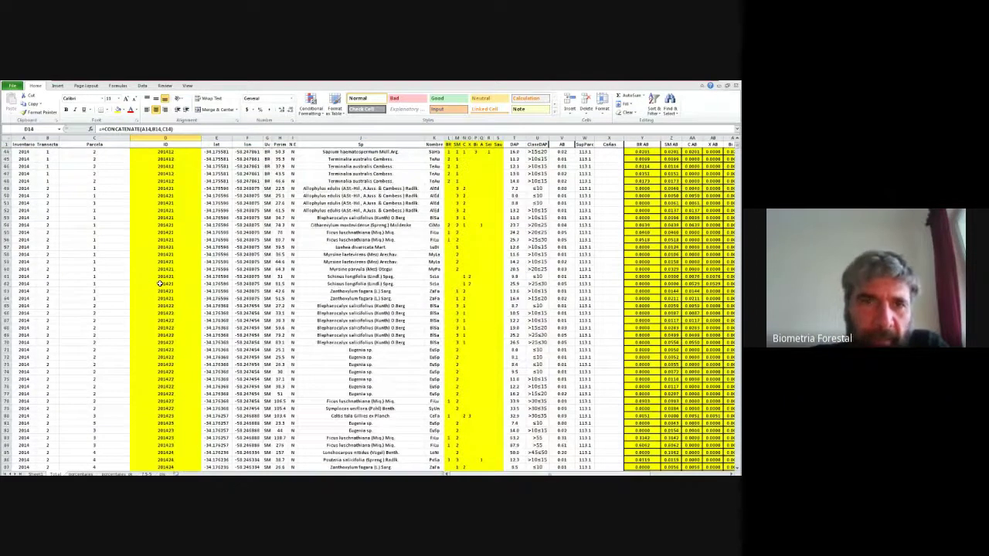
pyautogui.click(166, 217)
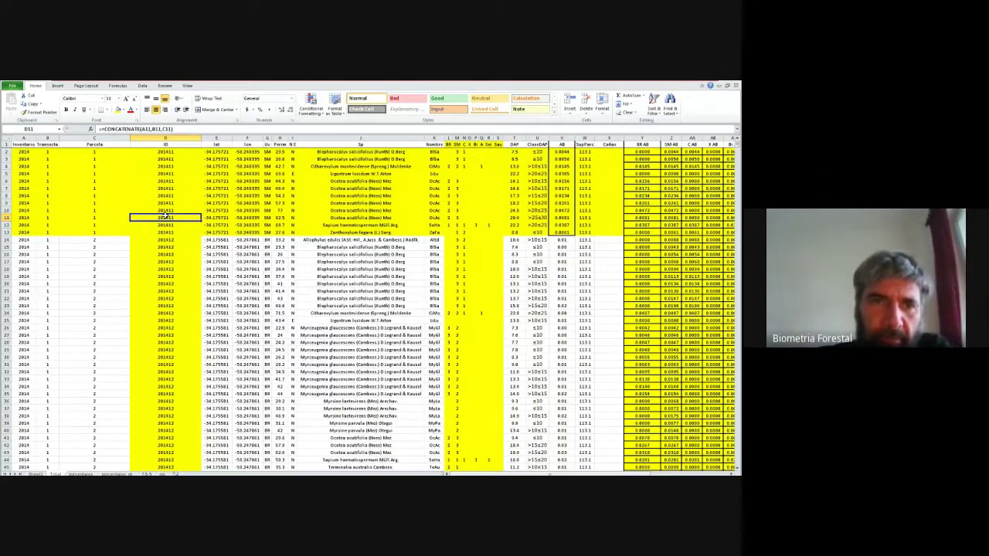
pyautogui.click(175, 199)
pyautogui.moveTo(175, 199); pyautogui.dragTo(170, 309)
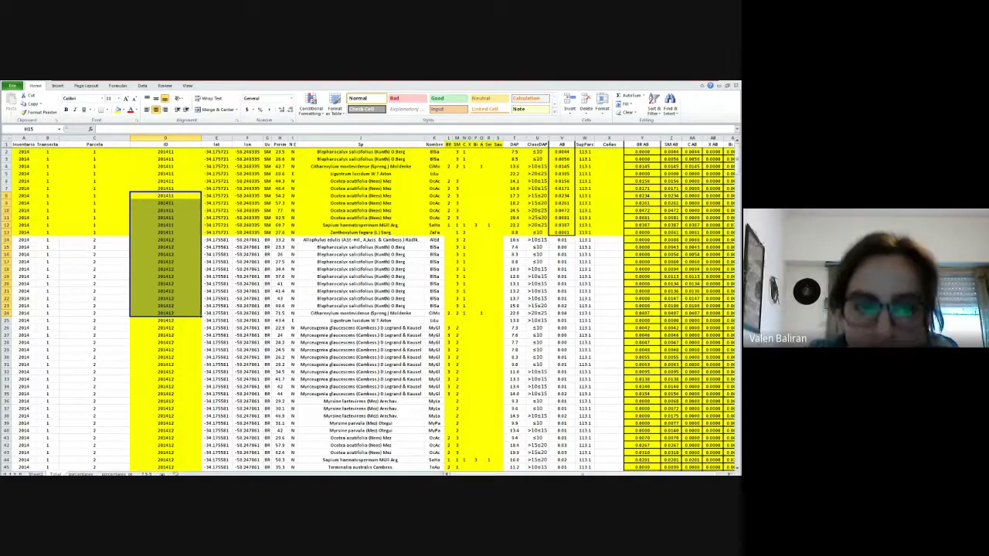
# Step: On the porcentajes sheet, fill transect 5 from CK29 down to CK33 and transect 6 from CK34 down to CK39
pyautogui.click(147, 474)
pyautogui.click(145, 474)
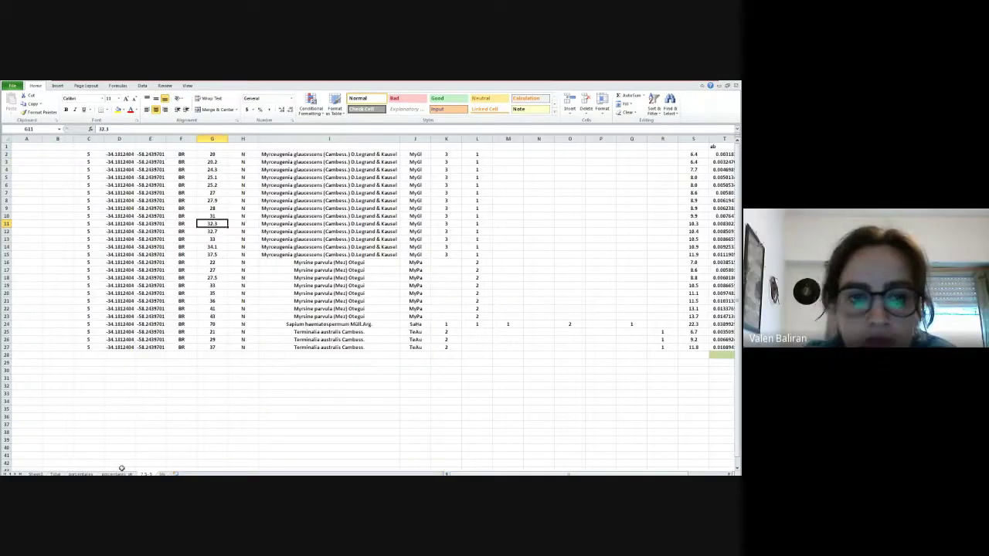
pyautogui.hotkey('ctrl', 'pageup')
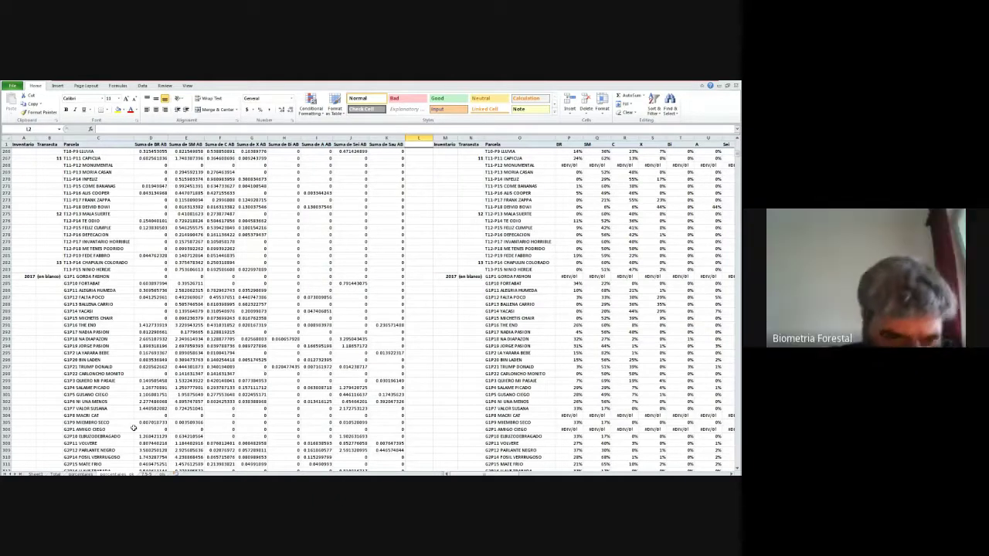
pyautogui.hotkey('ctrl', 'pageup')
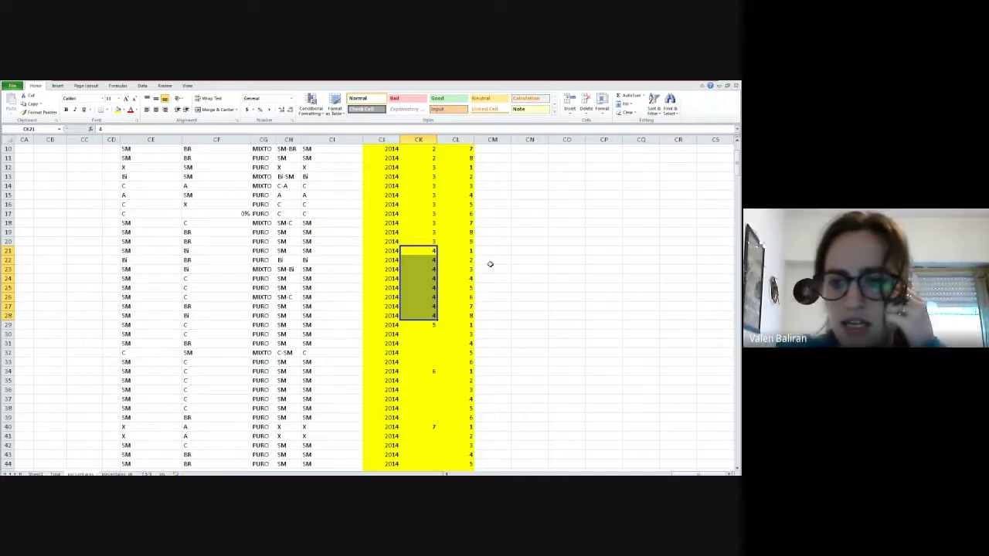
pyautogui.click(435, 326)
pyautogui.write('5')
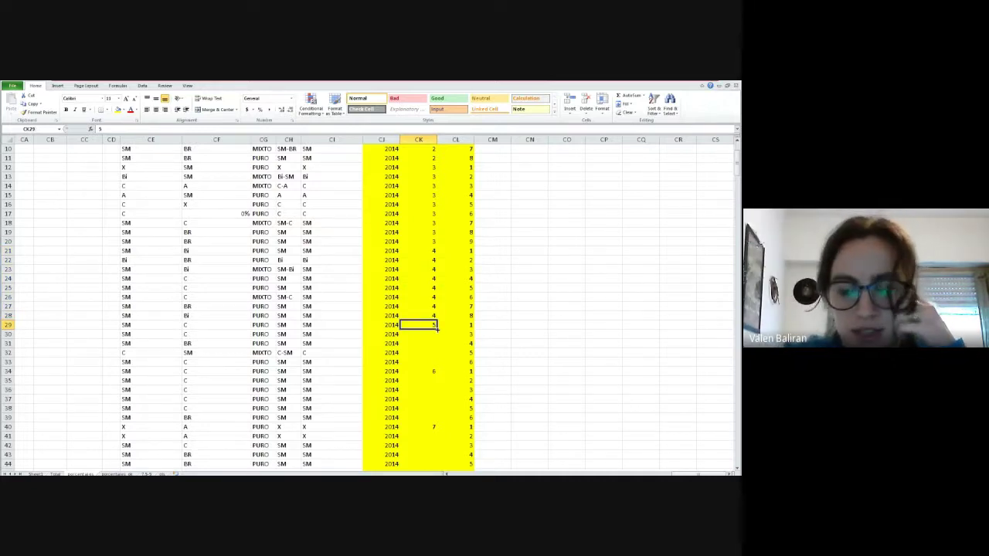
pyautogui.moveTo(437, 330); pyautogui.dragTo(437, 420)
pyautogui.click(435, 371)
# Step: Fill transect 7 from CK40 down to CK44 and transect 8 from CK45 down to CK47
pyautogui.scroll(-6, 437, 404)
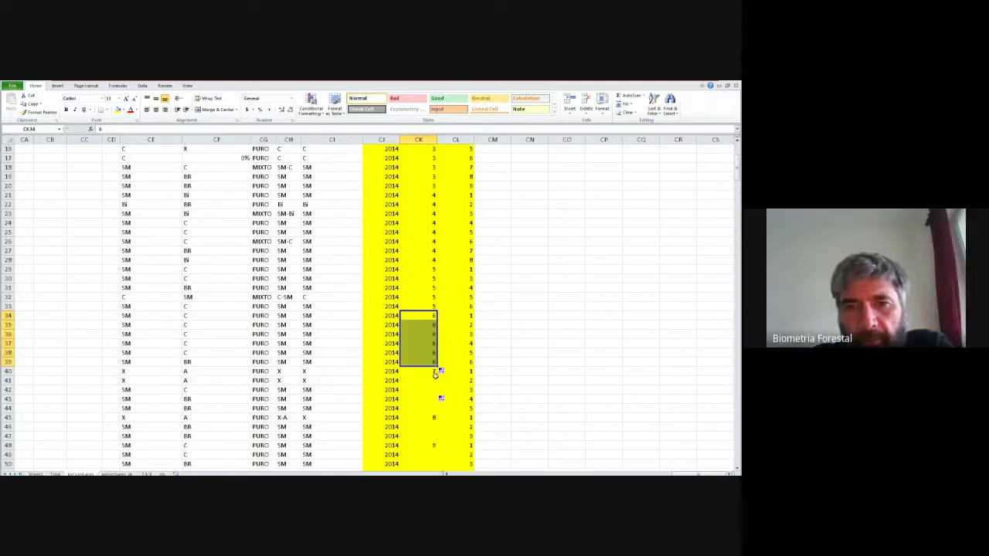
pyautogui.click(436, 261)
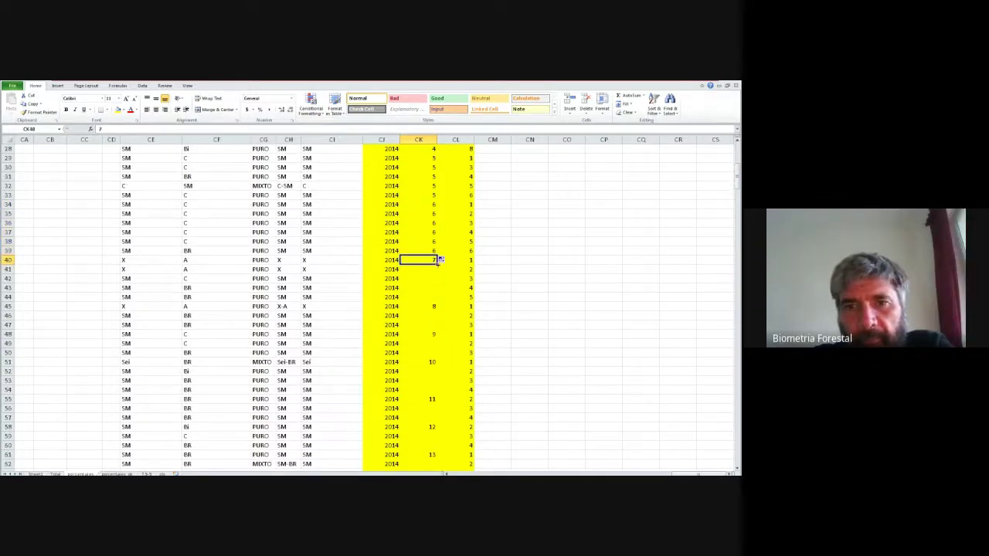
pyautogui.moveTo(439, 261); pyautogui.dragTo(437, 301)
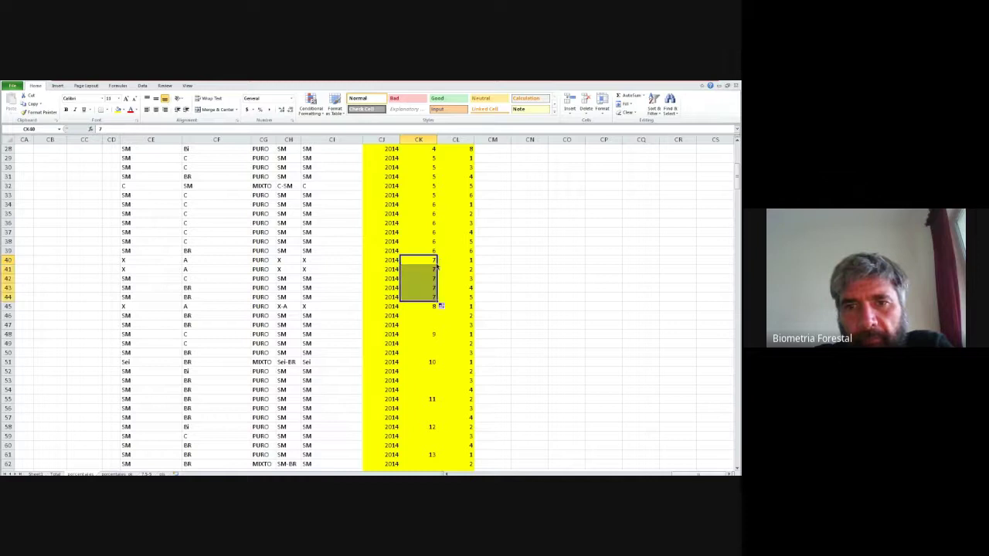
pyautogui.click(437, 307)
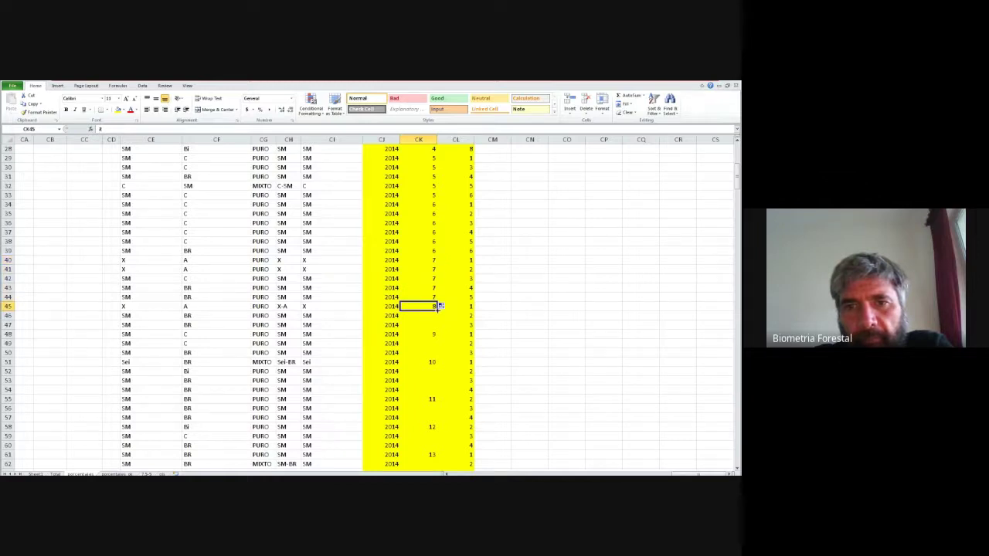
pyautogui.moveTo(438, 307); pyautogui.dragTo(435, 354)
# Step: Fill transect 9 from CK48 down to CK50 and transect 10 from CK51 down to CK54
pyautogui.click(429, 334)
pyautogui.scroll(-6, 417, 356)
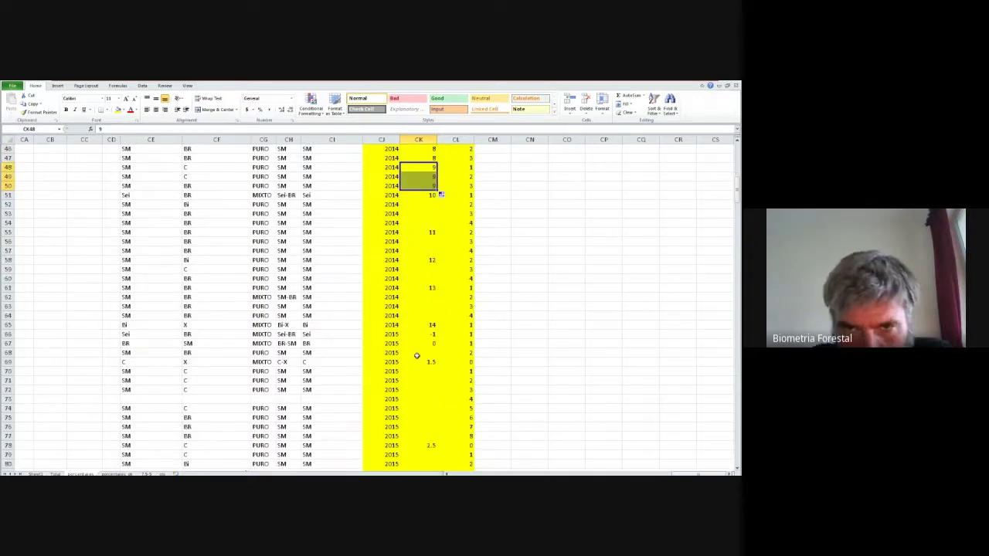
pyautogui.click(421, 195)
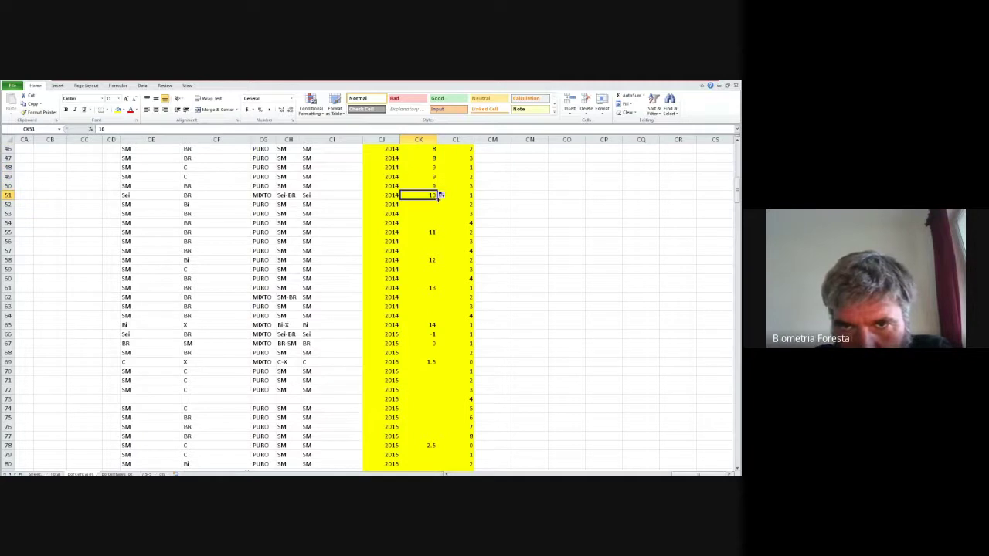
pyautogui.moveTo(440, 196); pyautogui.dragTo(437, 253)
# Step: Fill transects 11, 12 and 13 from CK55, CK58 and CK61 down their blank cells as far as CK64
pyautogui.click(433, 232)
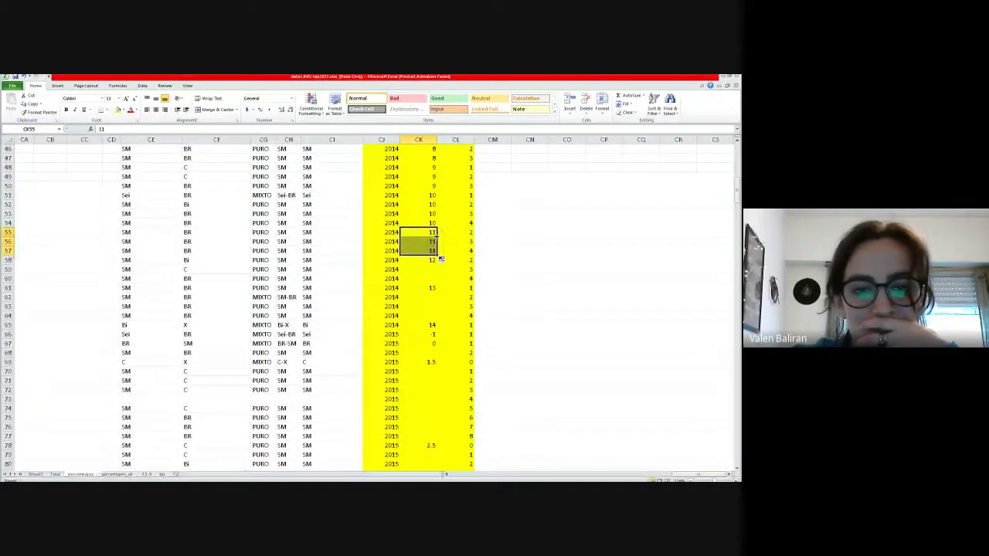
pyautogui.click(428, 260)
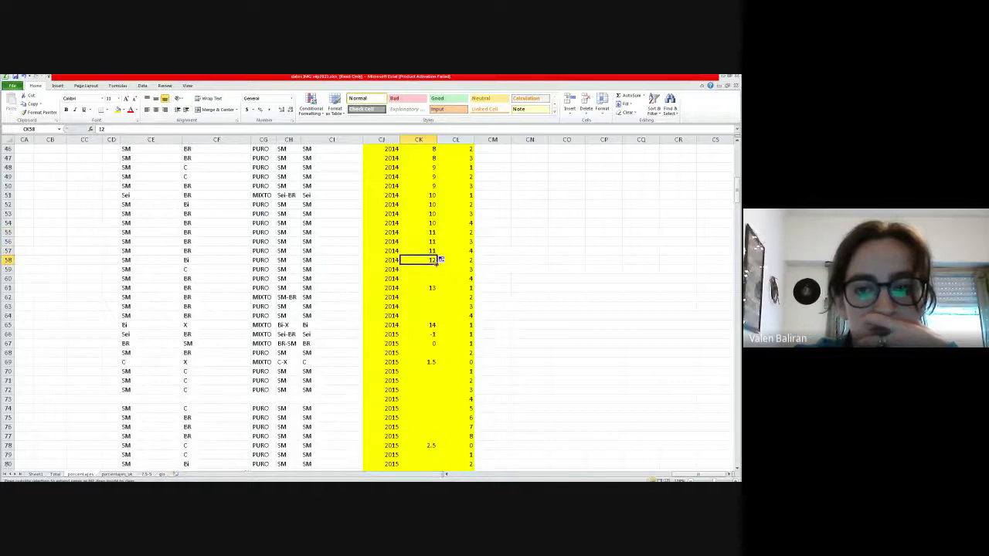
pyautogui.moveTo(438, 262); pyautogui.dragTo(430, 317)
pyautogui.click(421, 287)
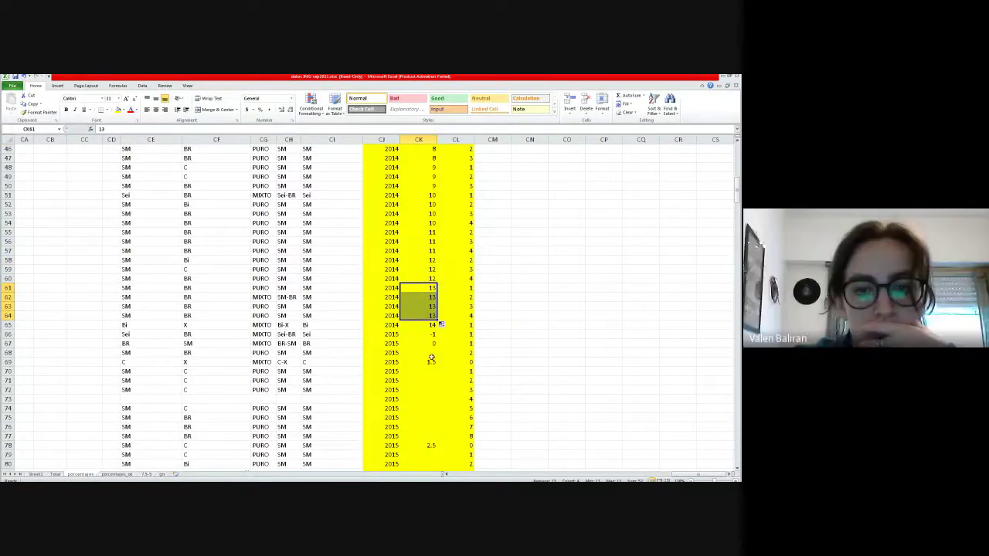
# Step: Fill transect 0 from CK67 down to CK68 and transect 1.5 from CK69 down to CK77
pyautogui.click(427, 344)
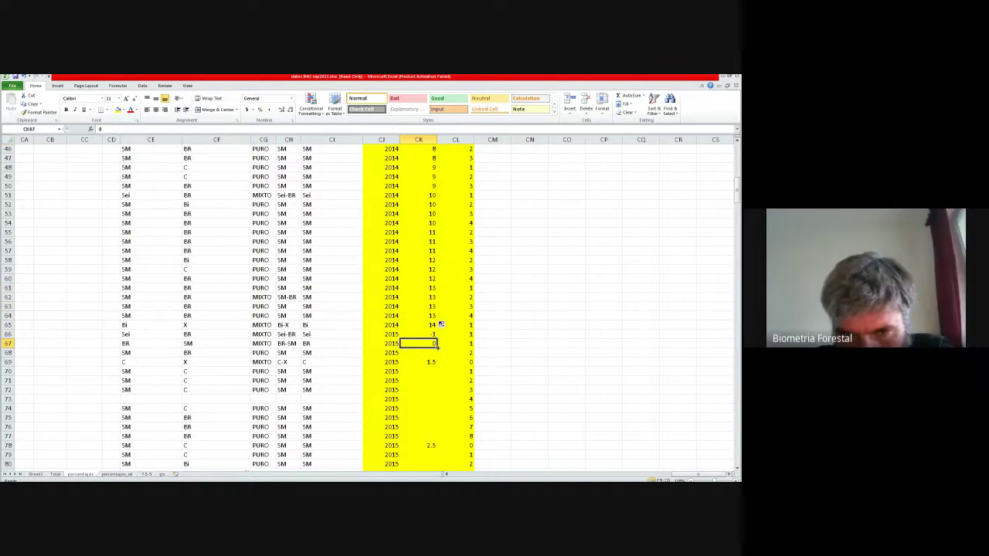
pyautogui.moveTo(437, 349); pyautogui.dragTo(438, 356)
pyautogui.click(435, 361)
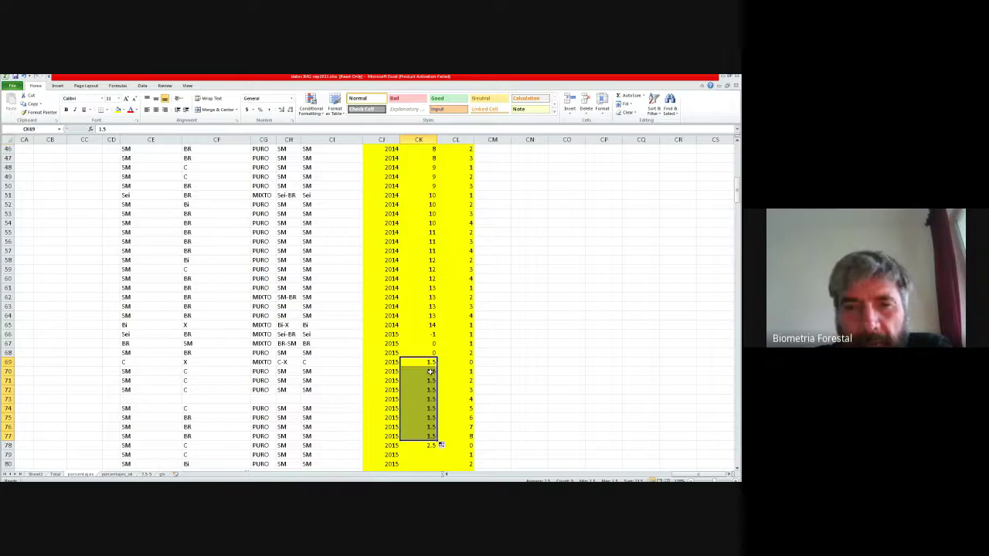
# Step: Fill transect 2.5 from CK78 down to CK85 and transect 3.5 from CK86 down to CK93
pyautogui.scroll(-5, 433, 365)
pyautogui.scroll(-2, 430, 255)
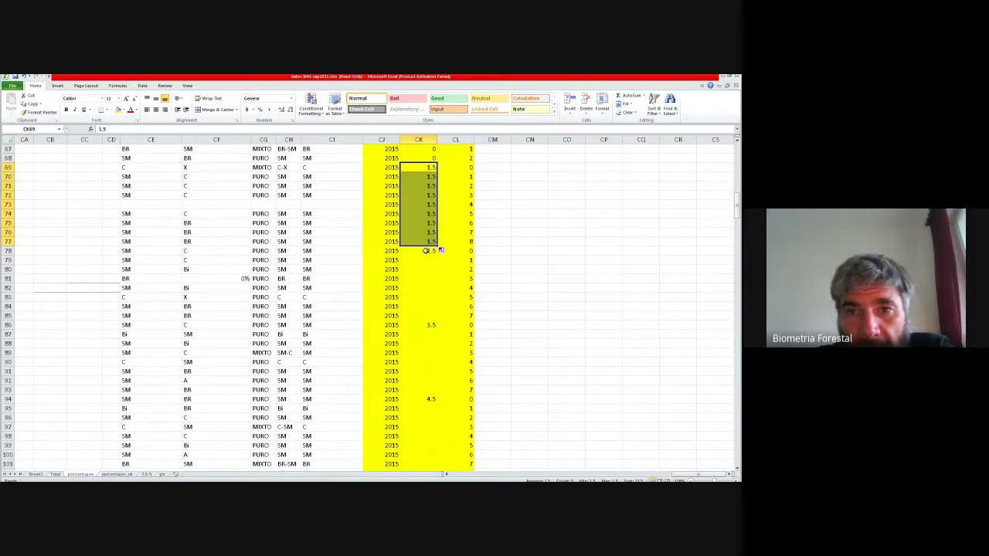
pyautogui.click(425, 250)
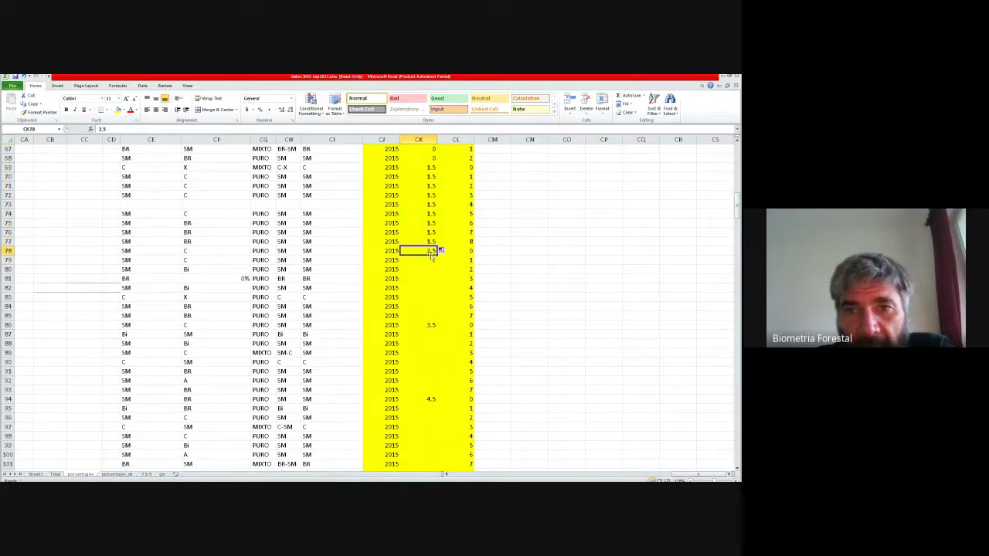
pyautogui.moveTo(438, 254); pyautogui.dragTo(435, 319)
pyautogui.click(424, 325)
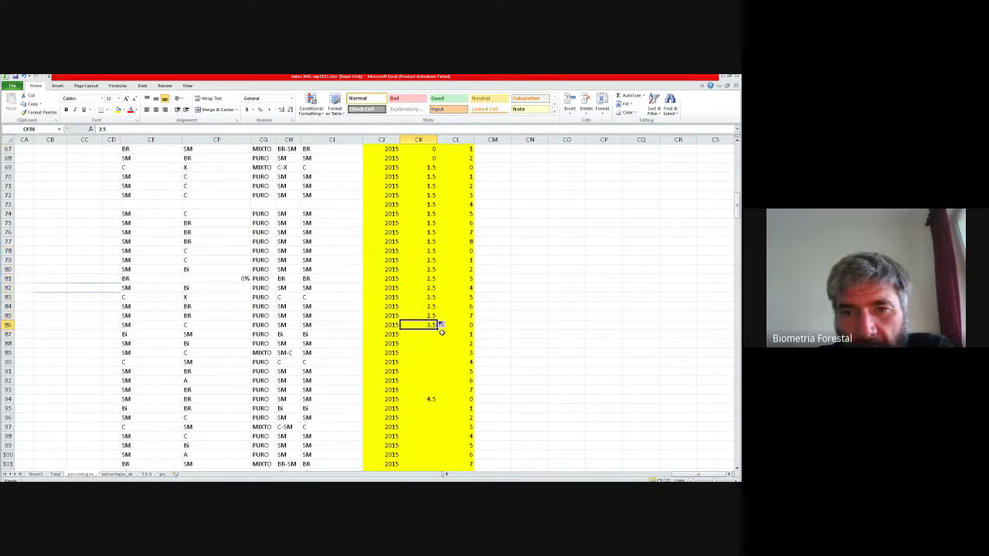
pyautogui.doubleClick(437, 329)
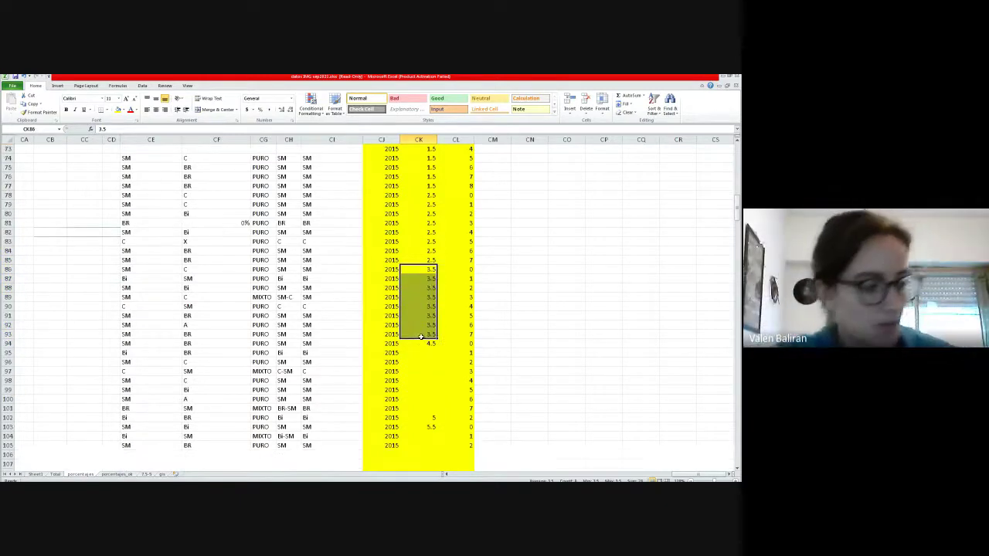
# Step: Fill transect 4.5 from CK94 down to CK101 and transect 5.5 from CK103 down to CK107
pyautogui.scroll(-6, 423, 338)
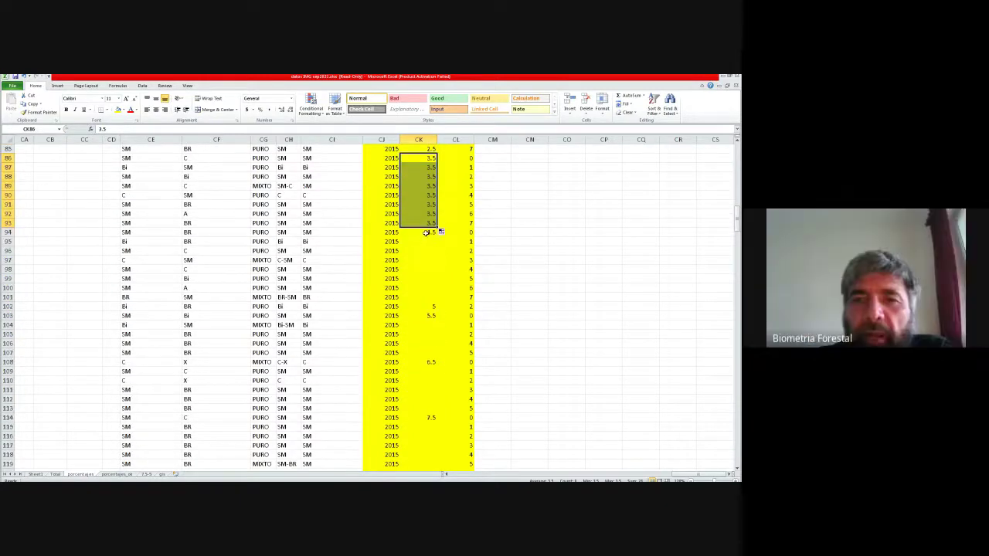
pyautogui.click(426, 233)
pyautogui.doubleClick(437, 237)
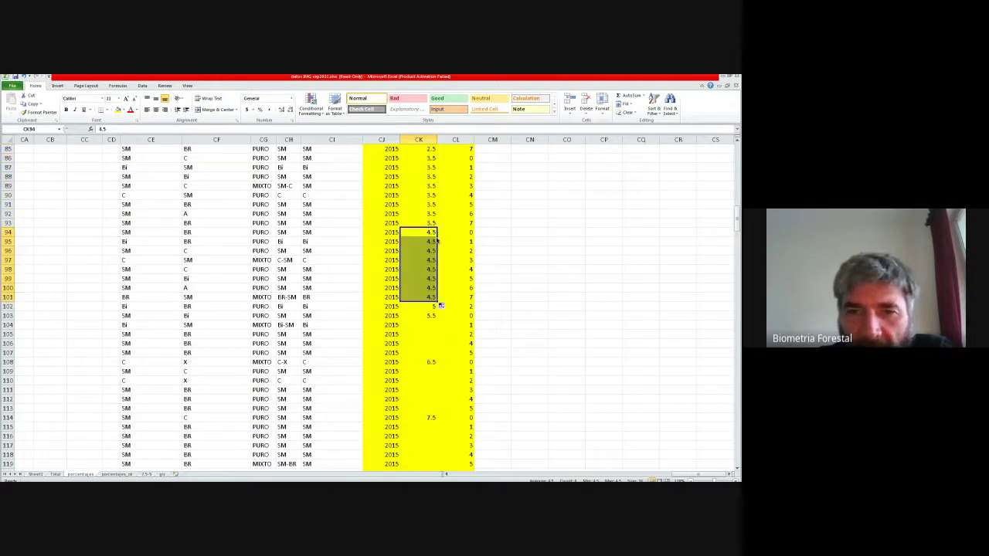
pyautogui.click(431, 316)
pyautogui.doubleClick(437, 317)
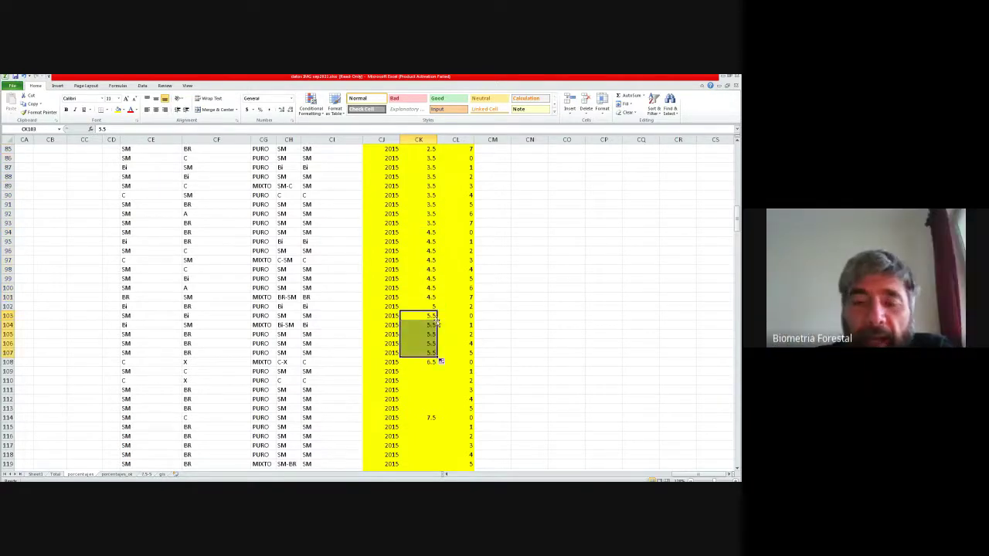
# Step: Fill transect 6.5 from CK108 down to CK113 and transect 7.5 from CK114 down to CK119
pyautogui.scroll(-4, 435, 317)
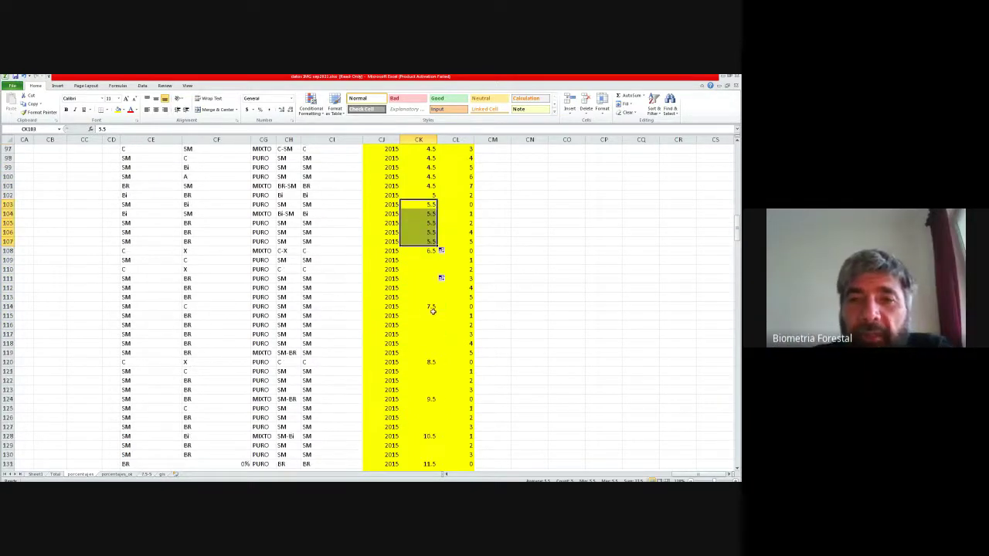
pyautogui.click(432, 251)
pyautogui.moveTo(438, 255); pyautogui.dragTo(435, 300)
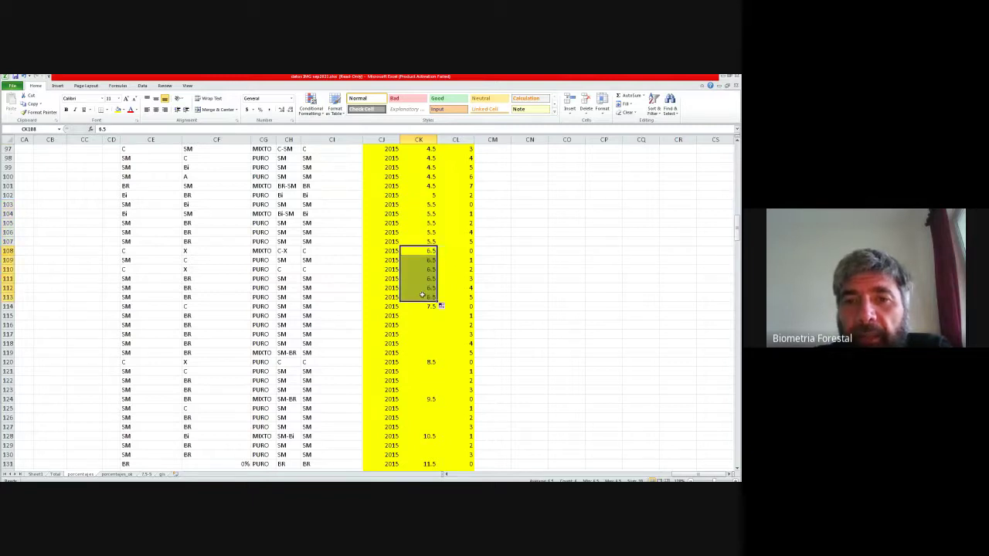
pyautogui.click(434, 307)
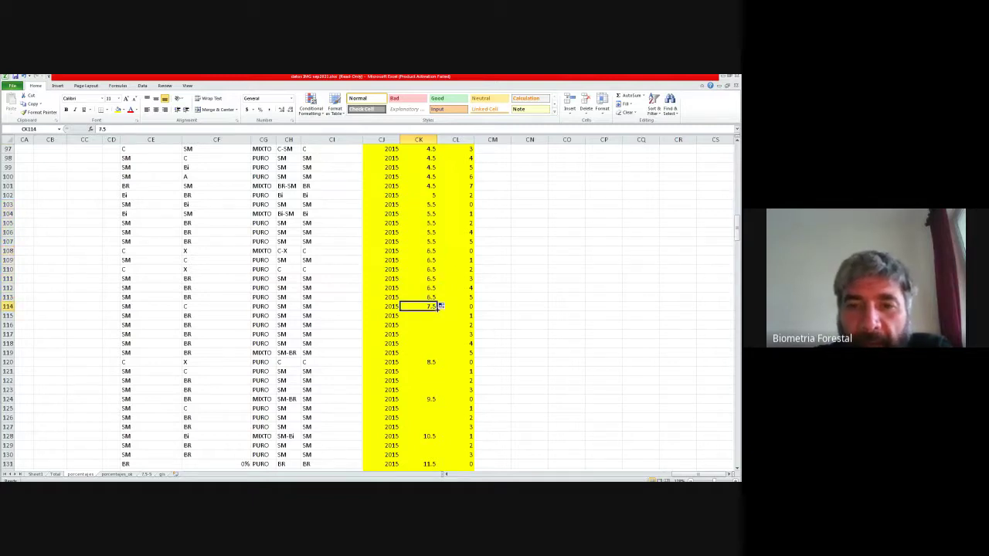
pyautogui.moveTo(440, 308); pyautogui.dragTo(437, 355)
# Step: Fill transect 8.5 from CK120 down to CK123 and transect 9.5 from CK124 down to CK127
pyautogui.scroll(-4, 437, 332)
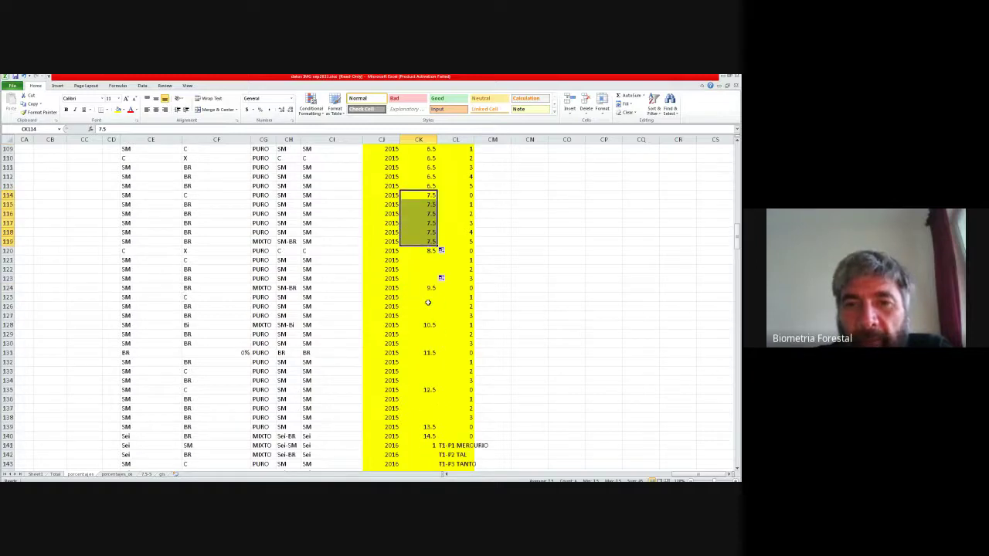
pyautogui.click(429, 250)
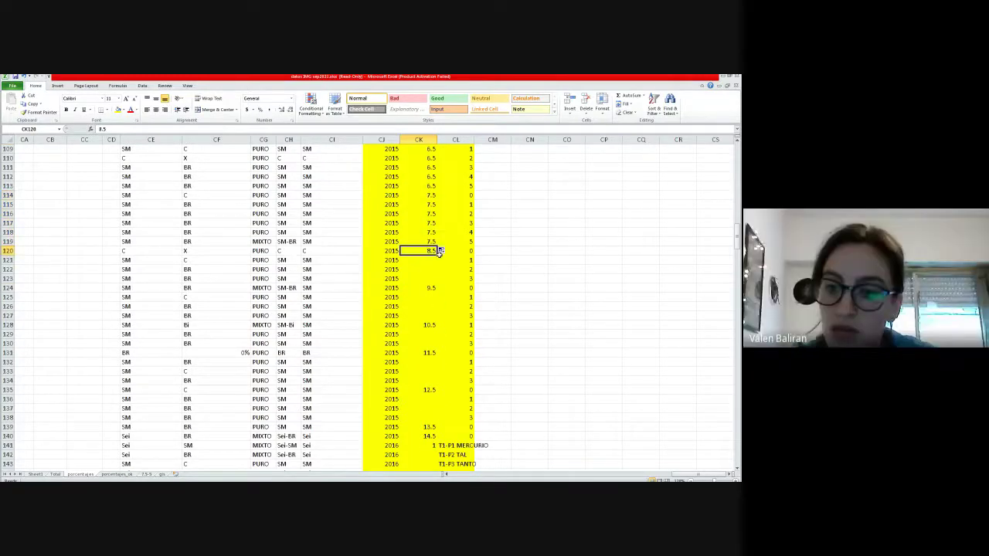
pyautogui.moveTo(440, 251); pyautogui.dragTo(437, 318)
pyautogui.click(430, 288)
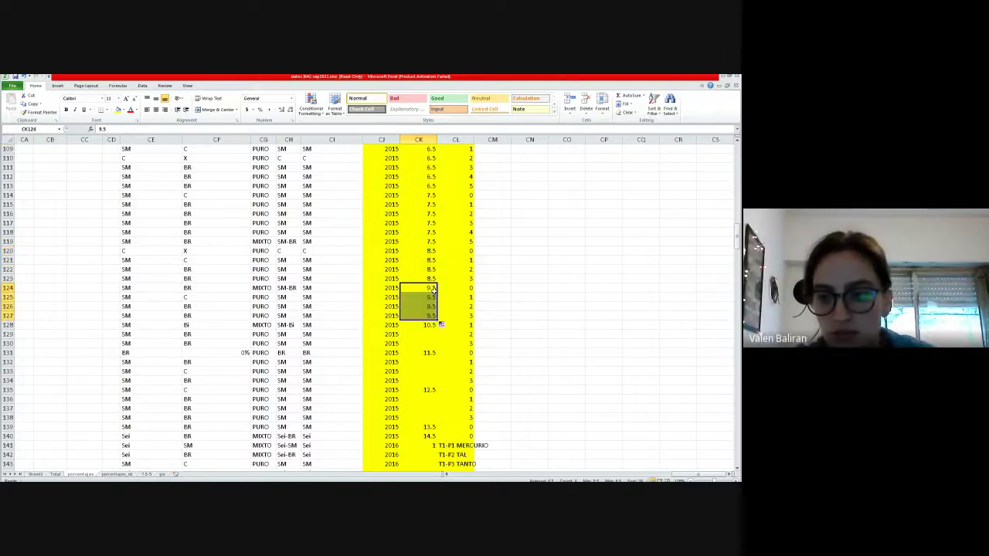
# Step: Fill transects 10.5, 11.5 and 12.5 from CK128, CK131 and CK135 down their blank cells as far as CK138
pyautogui.scroll(-4, 432, 286)
pyautogui.click(429, 214)
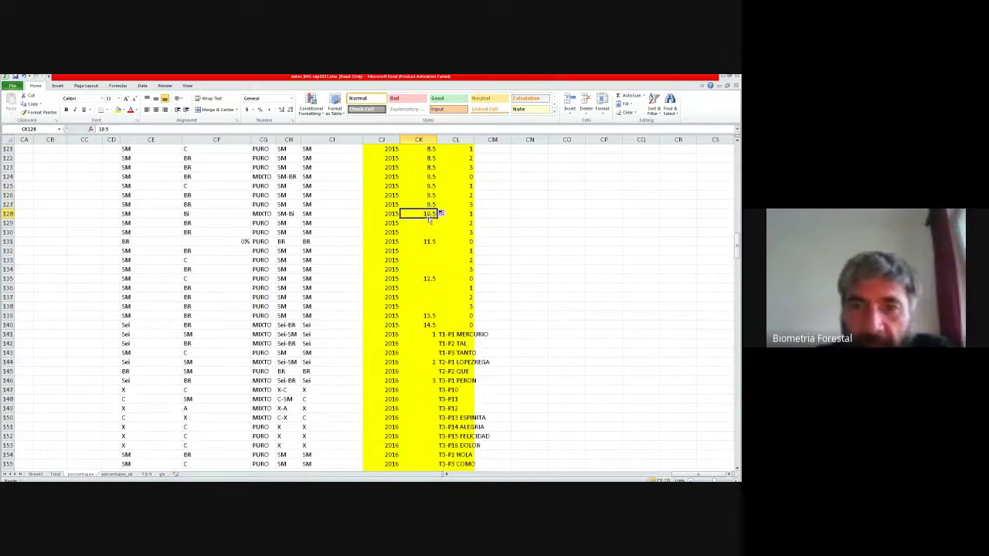
pyautogui.moveTo(440, 214); pyautogui.dragTo(435, 240)
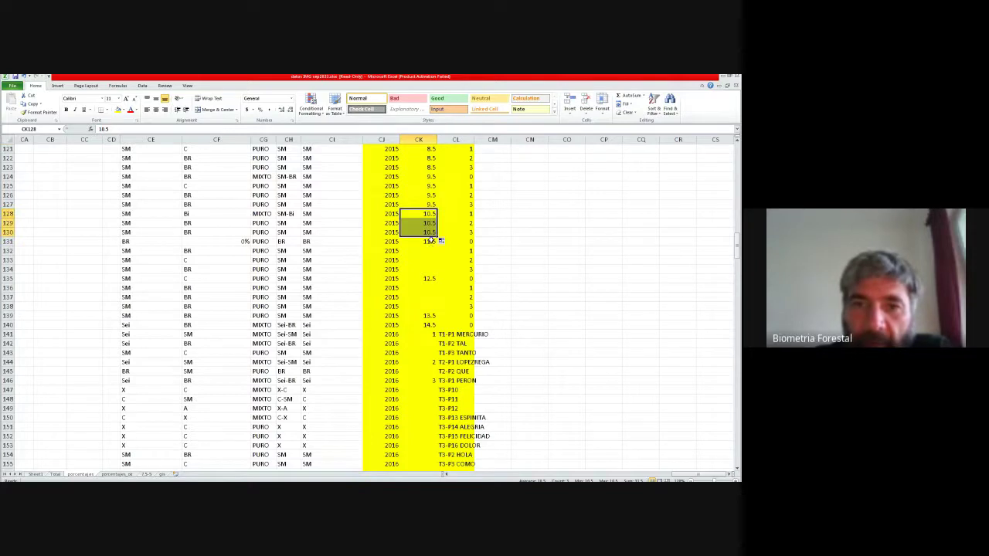
pyautogui.click(435, 241)
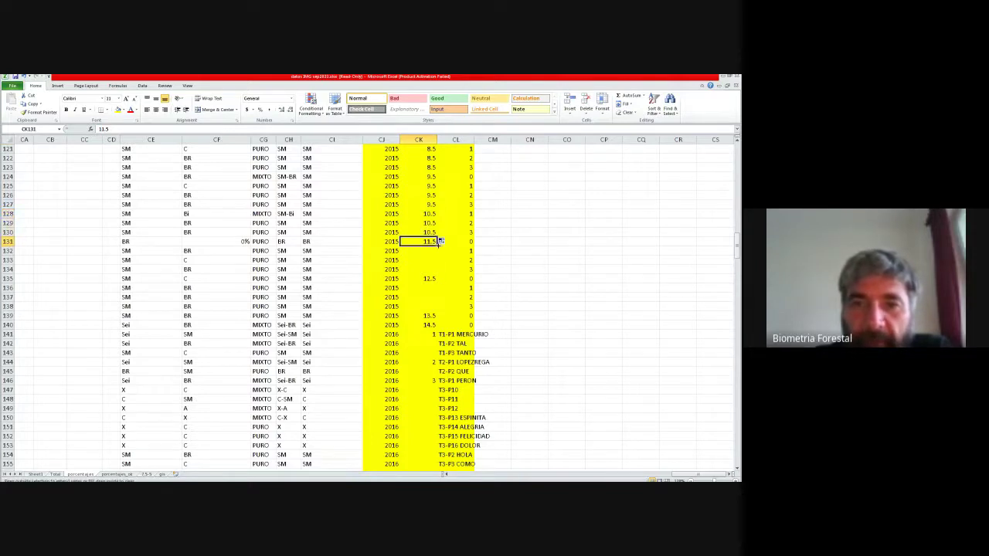
pyautogui.moveTo(441, 242); pyautogui.dragTo(437, 311)
pyautogui.click(435, 279)
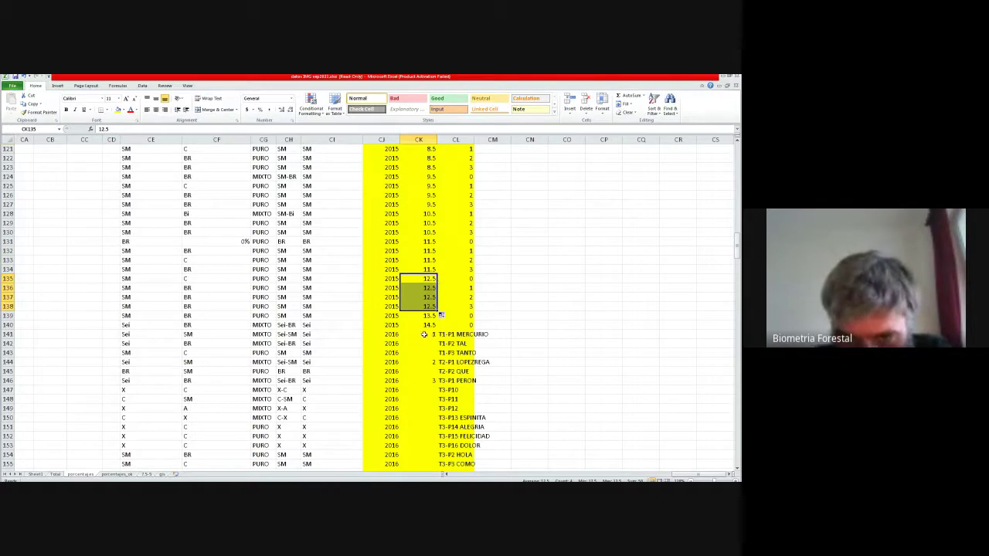
# Step: Fill the 2016 transect 1 from CK141 down to CK143 and transect 2 from CK144 down to CK145
pyautogui.click(434, 337)
pyautogui.scroll(-2, 435, 336)
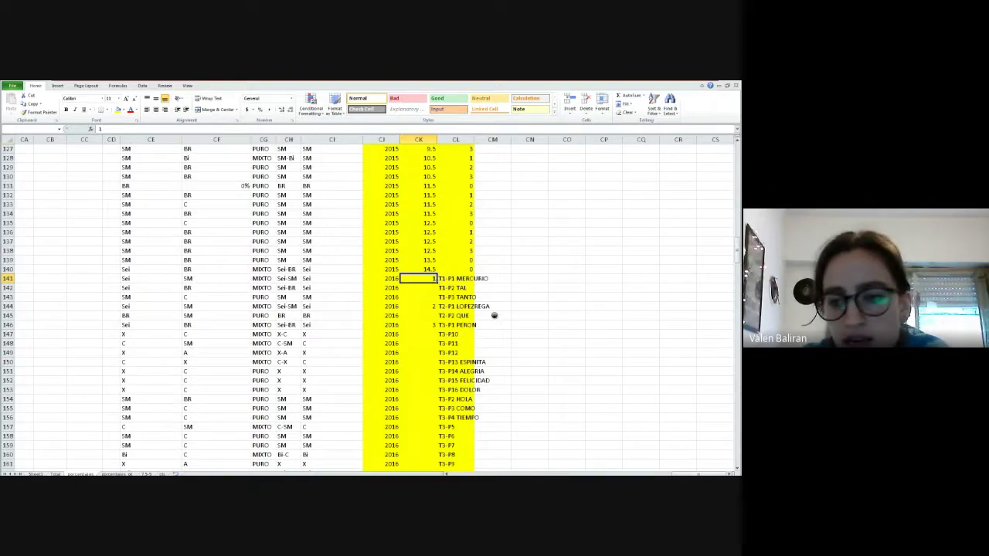
pyautogui.click(437, 284)
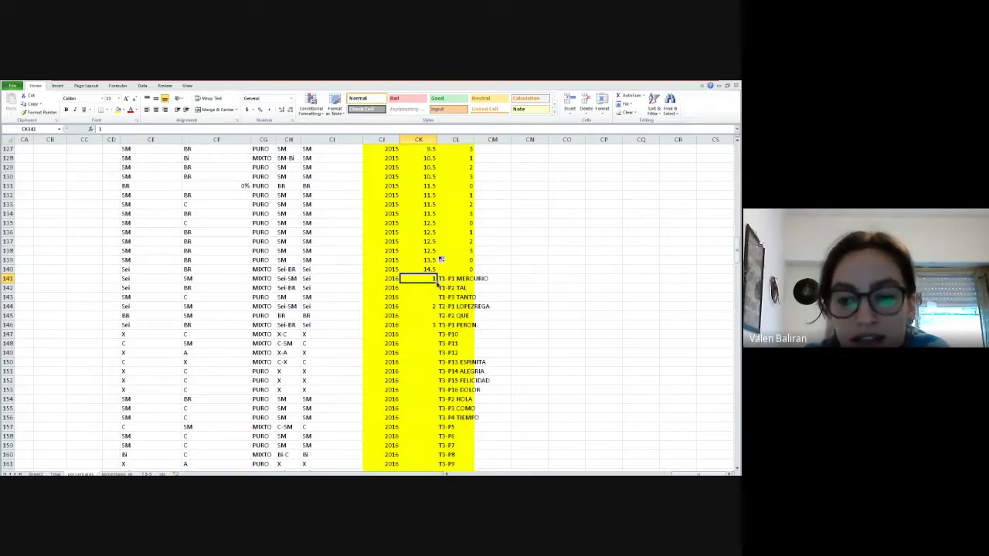
pyautogui.moveTo(437, 283); pyautogui.dragTo(436, 319)
pyautogui.click(433, 307)
# Step: Fill the 2016 transect 3 from CK146 down to CK161 and transect 4 from CK162 down to CK177
pyautogui.click(435, 325)
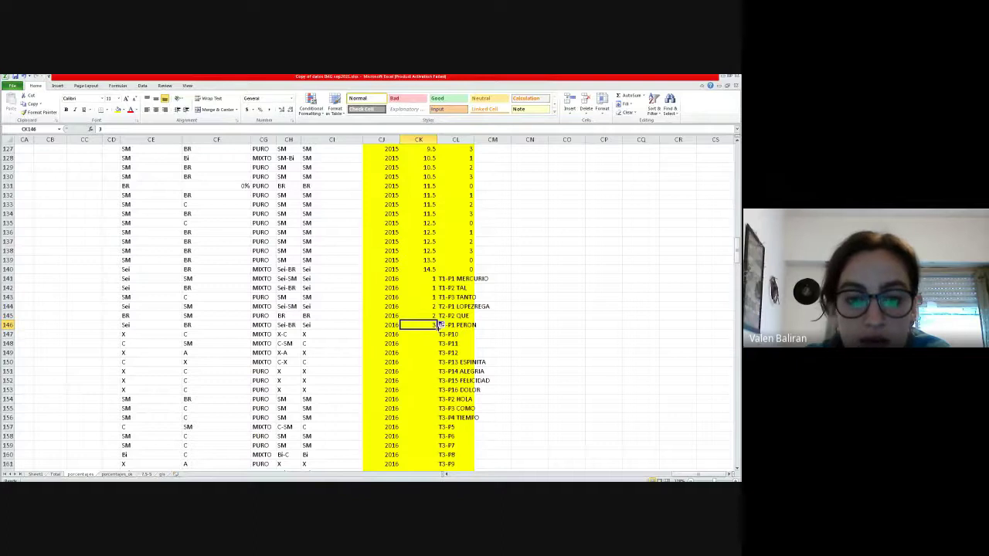
pyautogui.moveTo(437, 325)
pyautogui.mouseDown()
pyautogui.moveTo(437, 464)
pyautogui.moveTo(431, 255)
pyautogui.moveTo(438, 392)
pyautogui.mouseUp()
pyautogui.click(431, 254)
# Step: Fill the 2016 transect 5 from CK178 down to CK195 and transect 6 from CK196 down to CK212
pyautogui.scroll(-7, 435, 230)
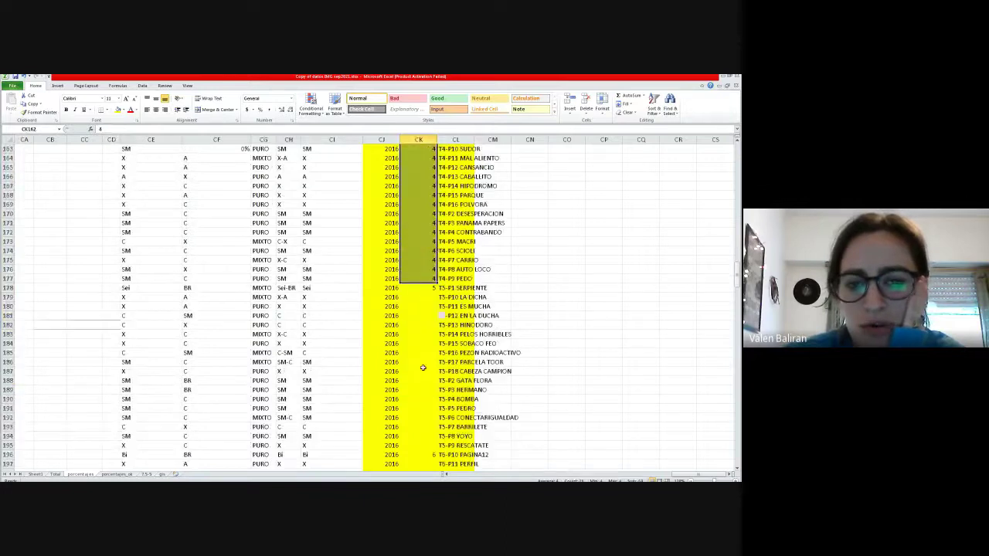
pyautogui.click(431, 205)
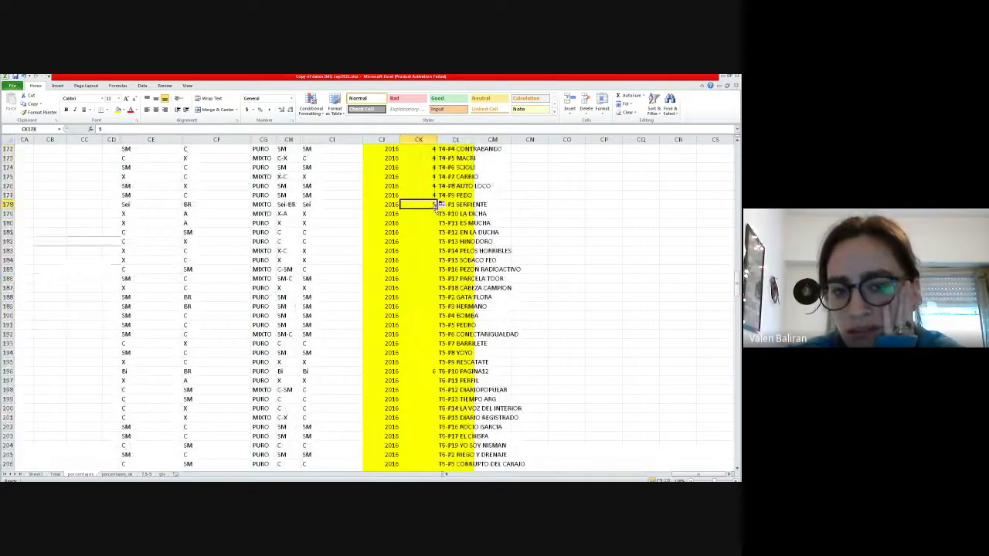
pyautogui.moveTo(438, 207); pyautogui.dragTo(438, 354)
pyautogui.scroll(-3, 433, 307)
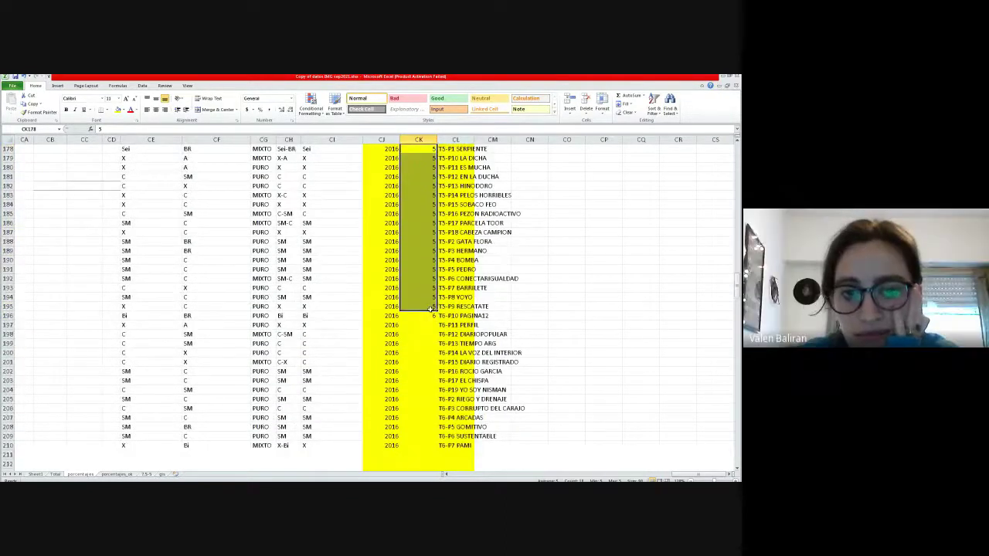
pyautogui.scroll(-3, 433, 301)
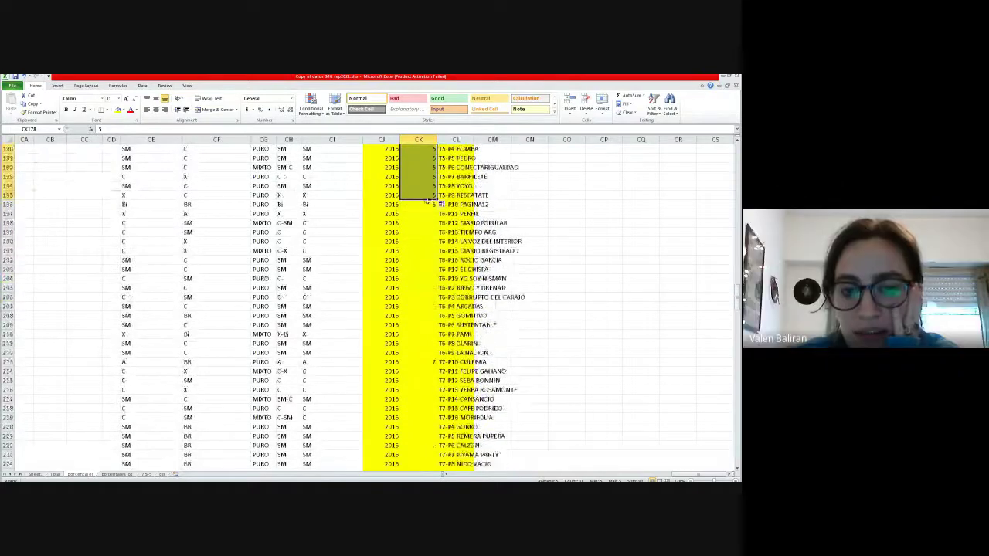
pyautogui.click(428, 204)
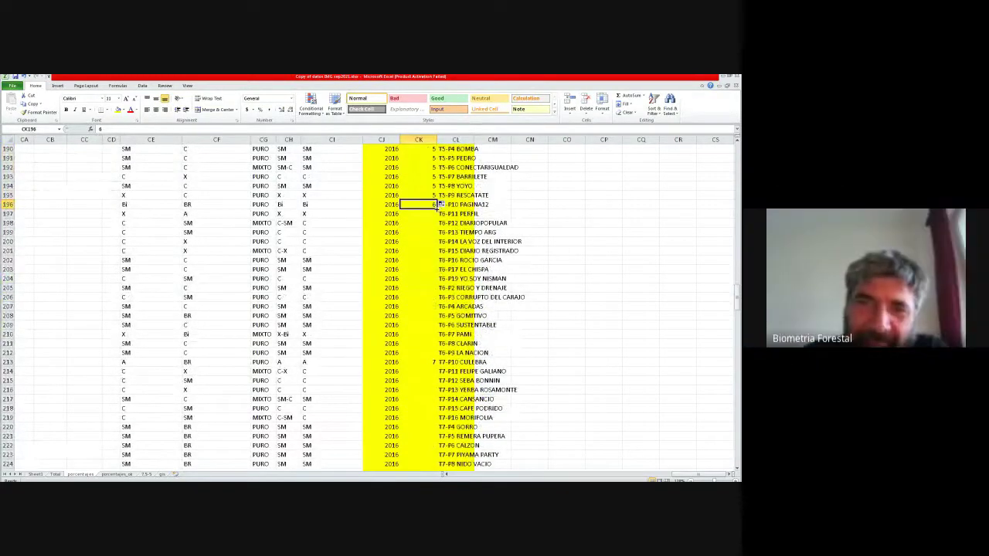
pyautogui.moveTo(437, 207); pyautogui.dragTo(438, 354)
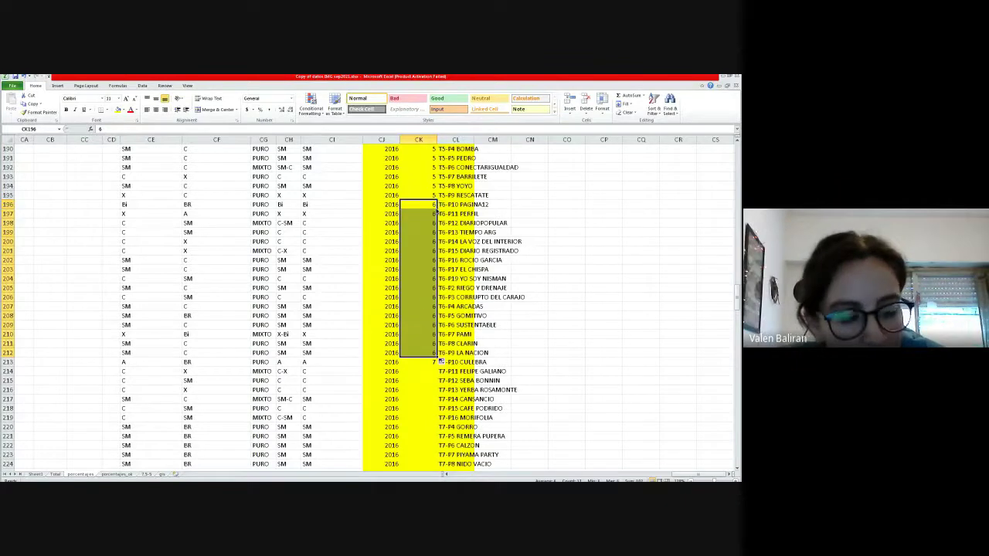
# Step: Fill the 2016 transect 7 from CK213 down to CK225 and transect 8 from CK226 down to CK237
pyautogui.scroll(-4, 428, 305)
pyautogui.click(432, 251)
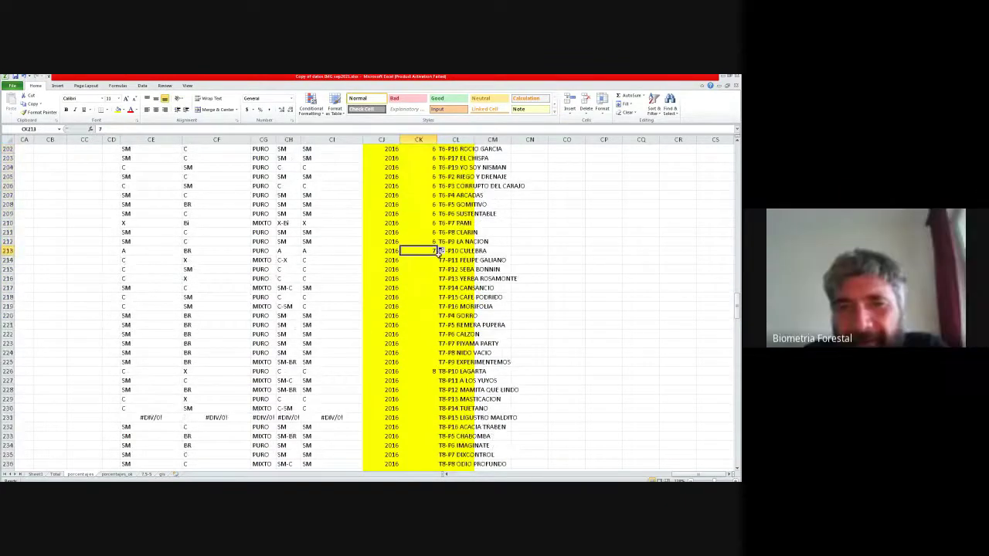
pyautogui.moveTo(437, 251); pyautogui.dragTo(437, 364)
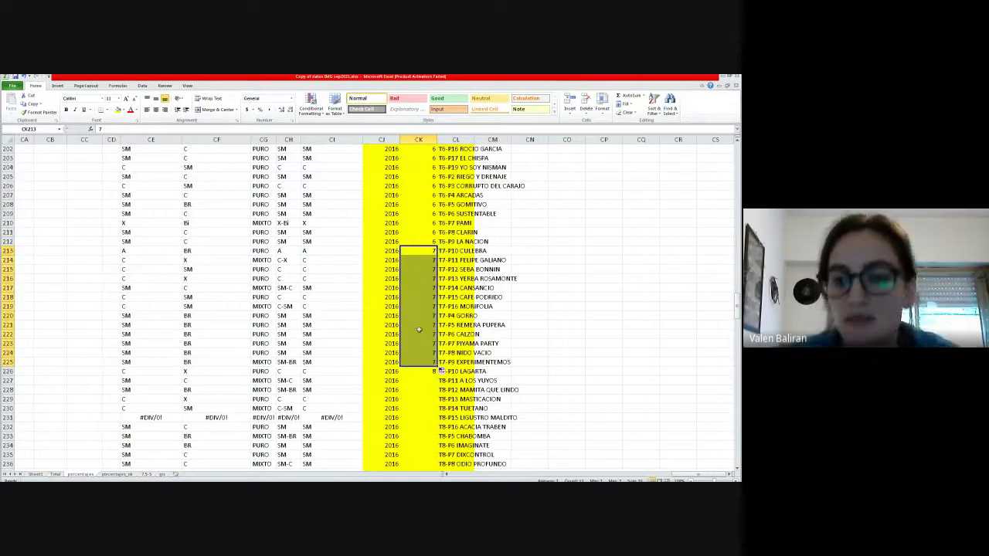
pyautogui.scroll(-6, 424, 309)
pyautogui.click(423, 204)
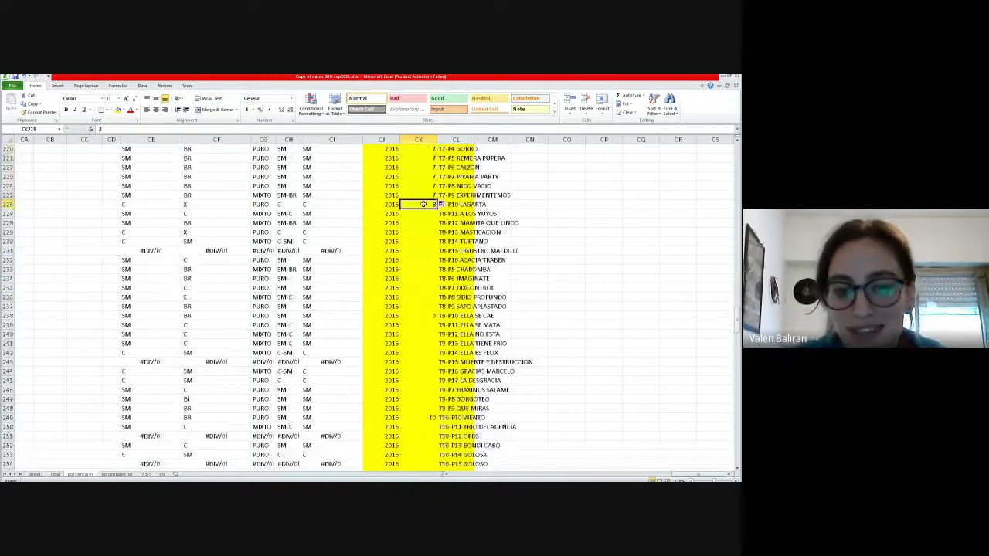
pyautogui.moveTo(437, 205); pyautogui.dragTo(437, 309)
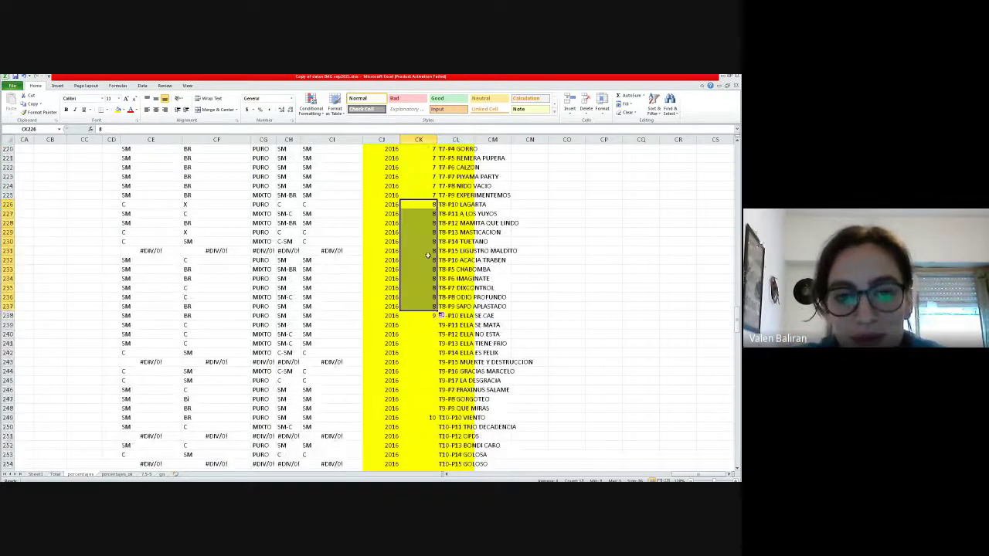
# Step: Fill the 2016 transect 9 from CK238 down to CK248 and transect 10 from CK249 down to CK258
pyautogui.scroll(-3, 420, 296)
pyautogui.click(429, 231)
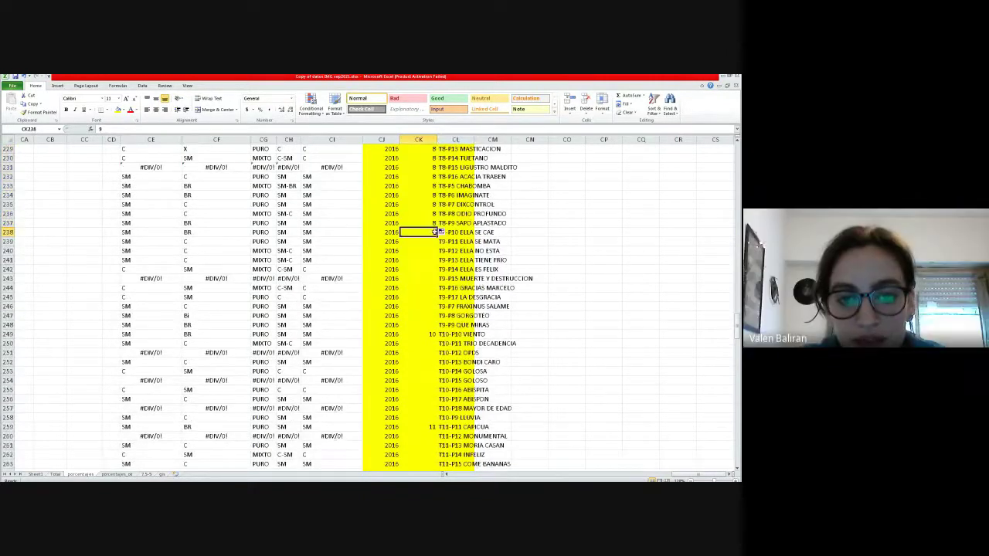
pyautogui.moveTo(436, 232); pyautogui.dragTo(437, 325)
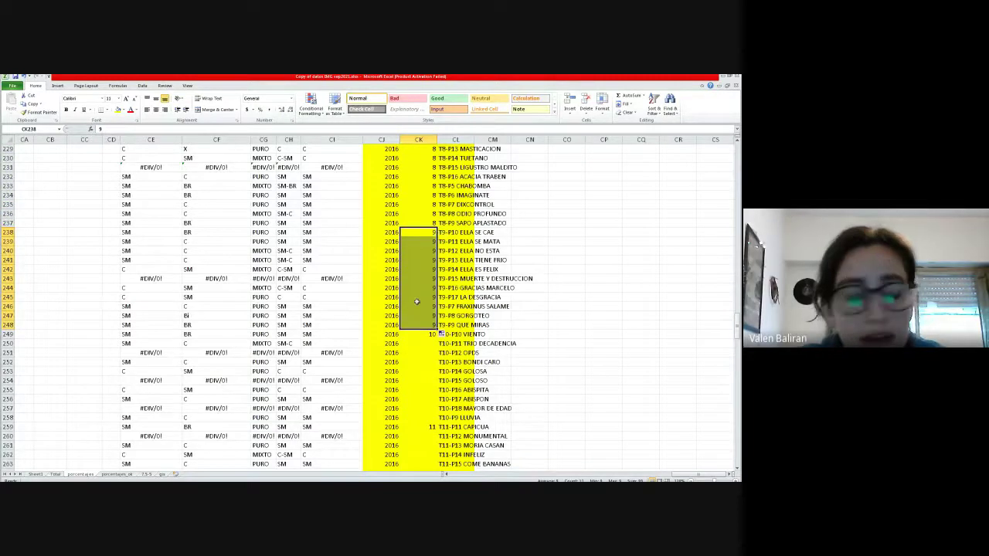
pyautogui.scroll(-4, 435, 232)
pyautogui.click(434, 224)
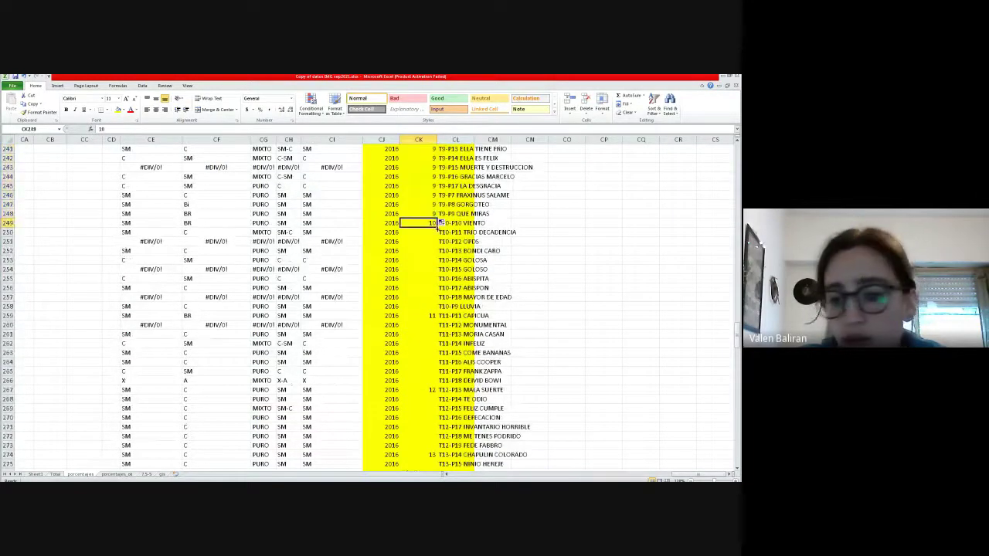
pyautogui.moveTo(438, 224); pyautogui.dragTo(437, 309)
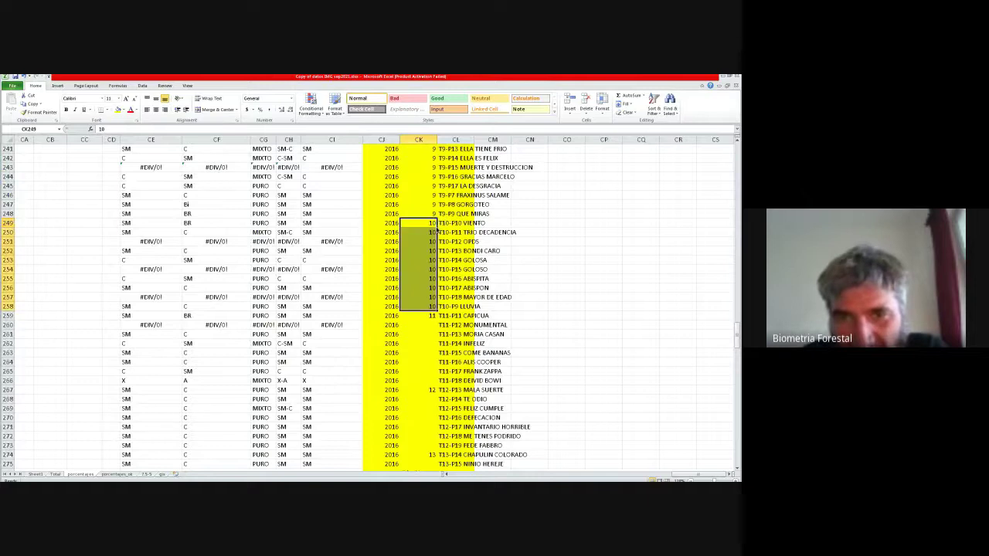
# Step: Fill the 2016 transect 11 from CK259 down to CK266 and transect 12 from CK267 down to CK273
pyautogui.click(418, 315)
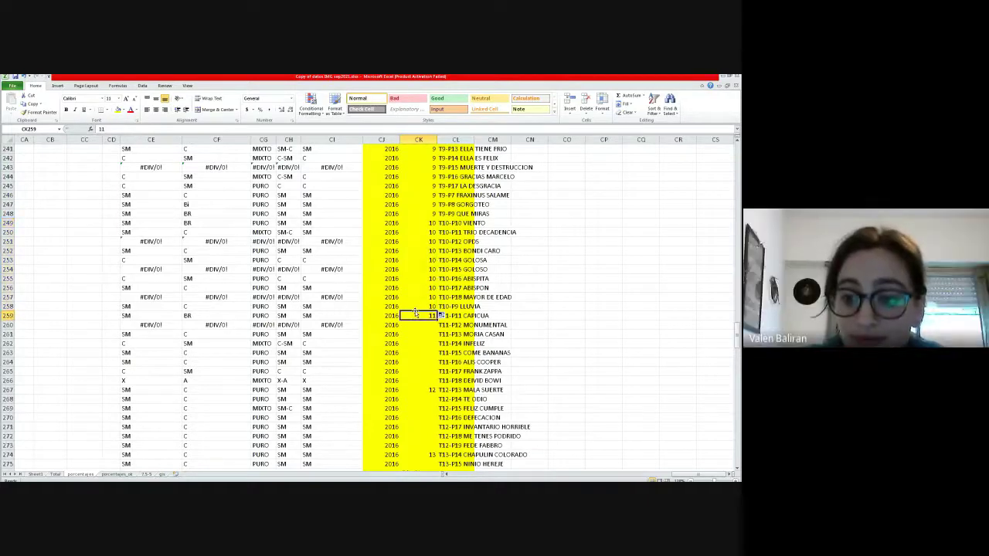
pyautogui.scroll(-3, 421, 309)
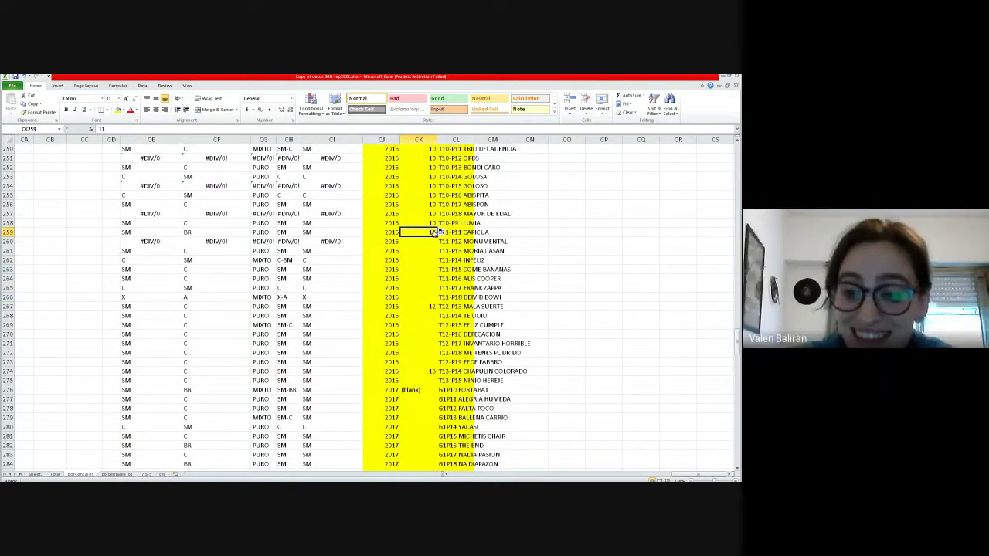
pyautogui.moveTo(433, 232); pyautogui.dragTo(437, 299)
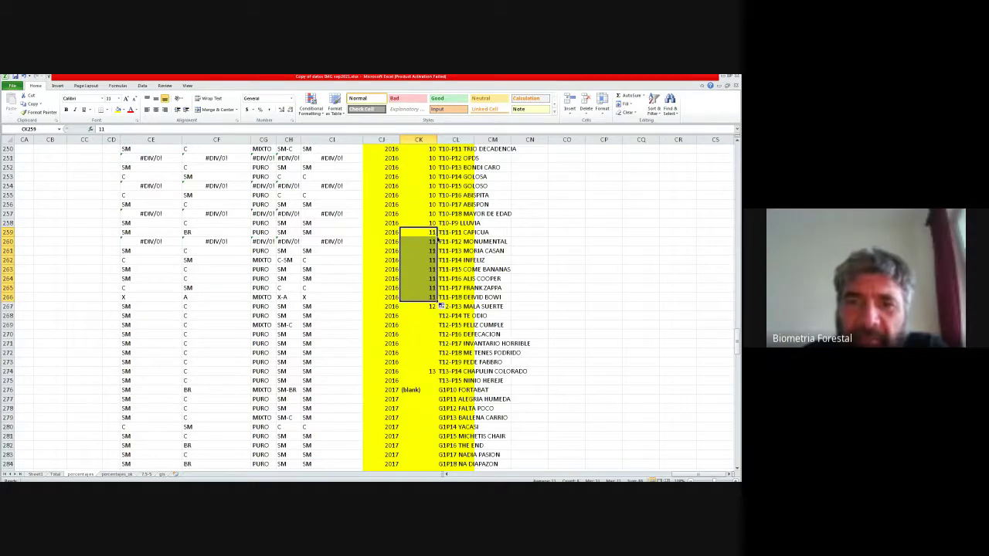
pyautogui.click(428, 307)
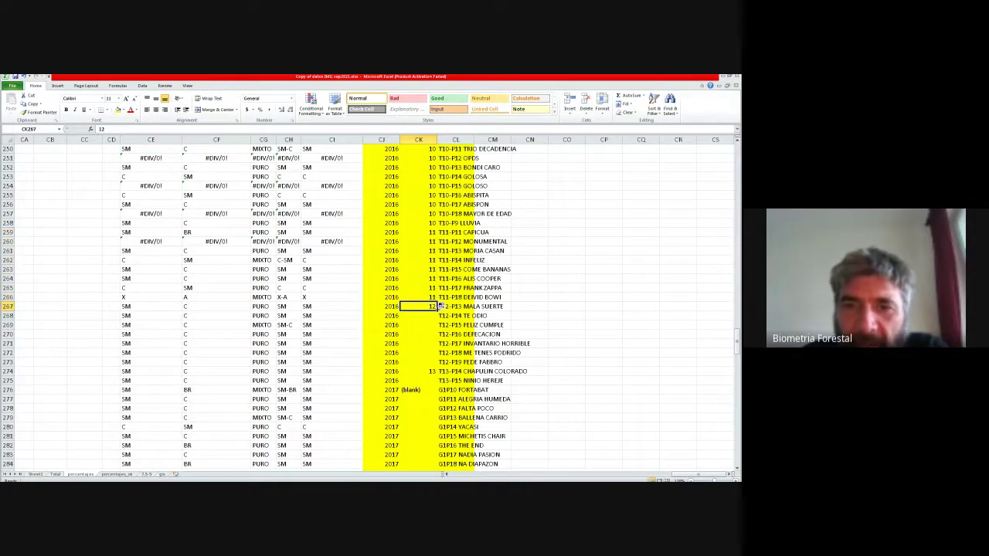
pyautogui.moveTo(439, 308); pyautogui.dragTo(438, 362)
# Step: Fill the 2016 transect 13 from CK274 down to CK275
pyautogui.scroll(-3, 438, 305)
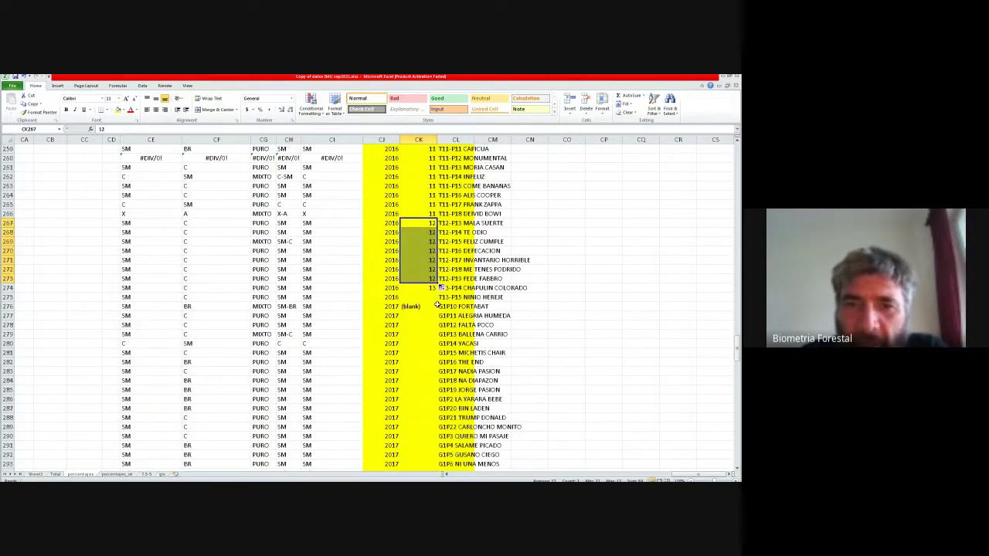
pyautogui.click(430, 288)
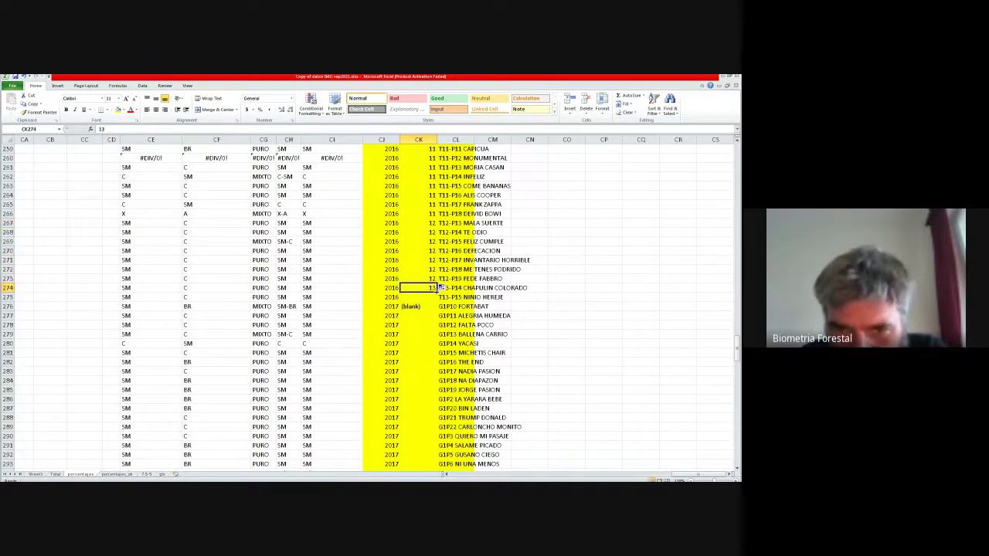
pyautogui.moveTo(439, 289); pyautogui.dragTo(438, 300)
# Step: Clear the (blank) entry from CK276 on the first 2017 row and save the workbook
pyautogui.click(417, 308)
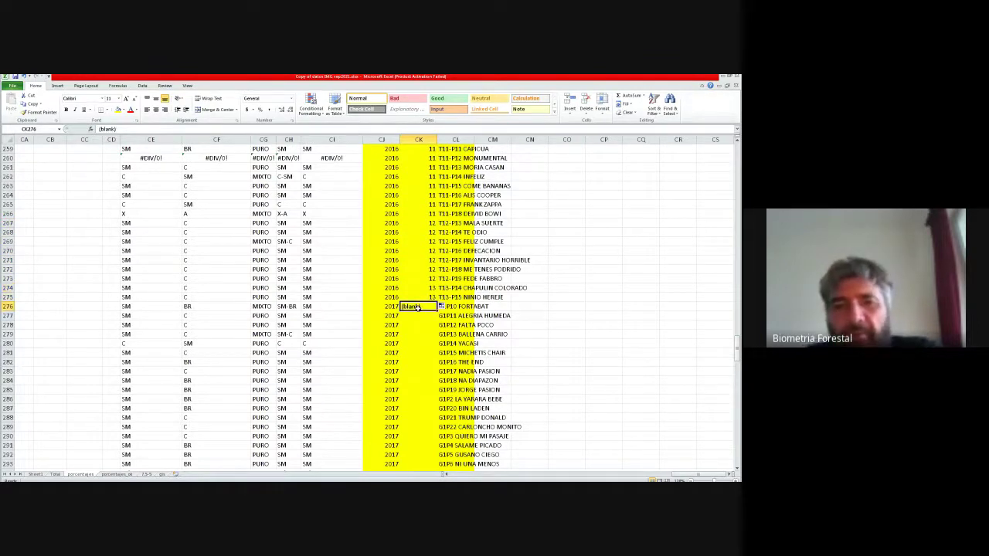
pyautogui.scroll(-3, 414, 376)
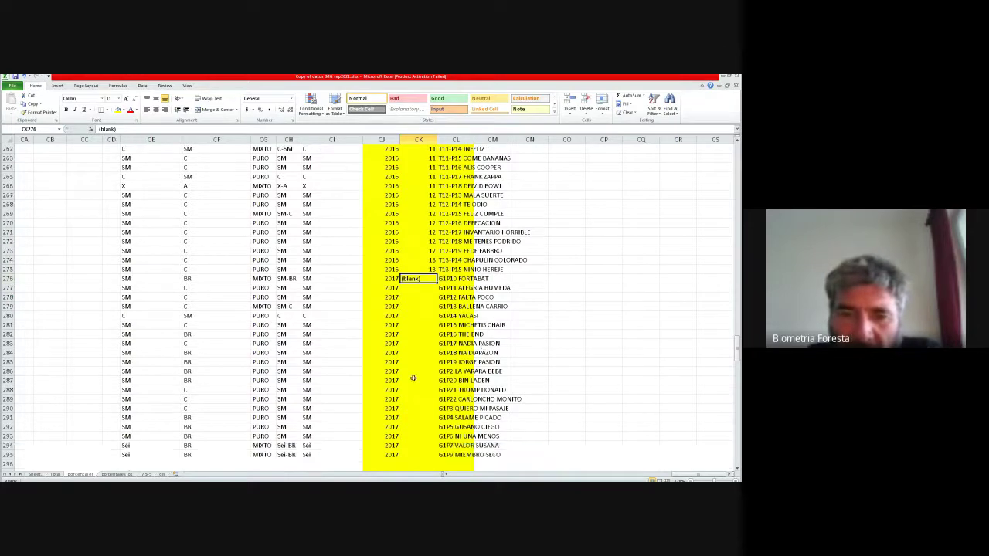
pyautogui.scroll(-4, 413, 376)
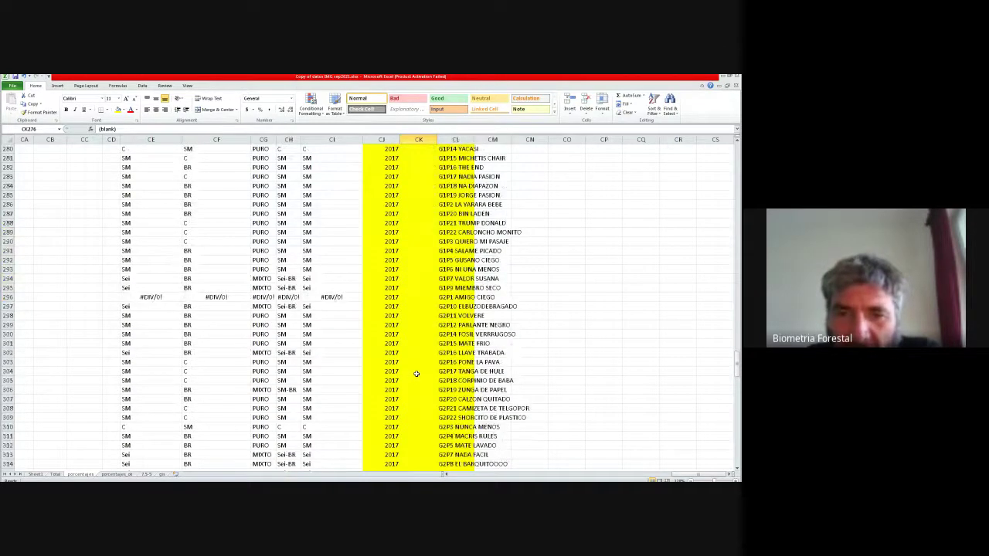
pyautogui.scroll(4, 416, 374)
pyautogui.scroll(3, 416, 375)
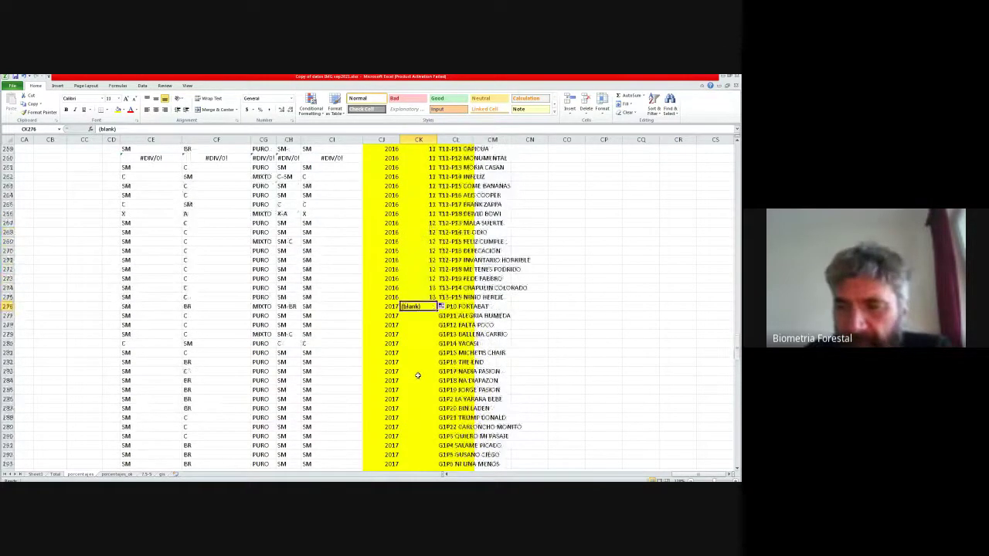
pyautogui.press('Delete')
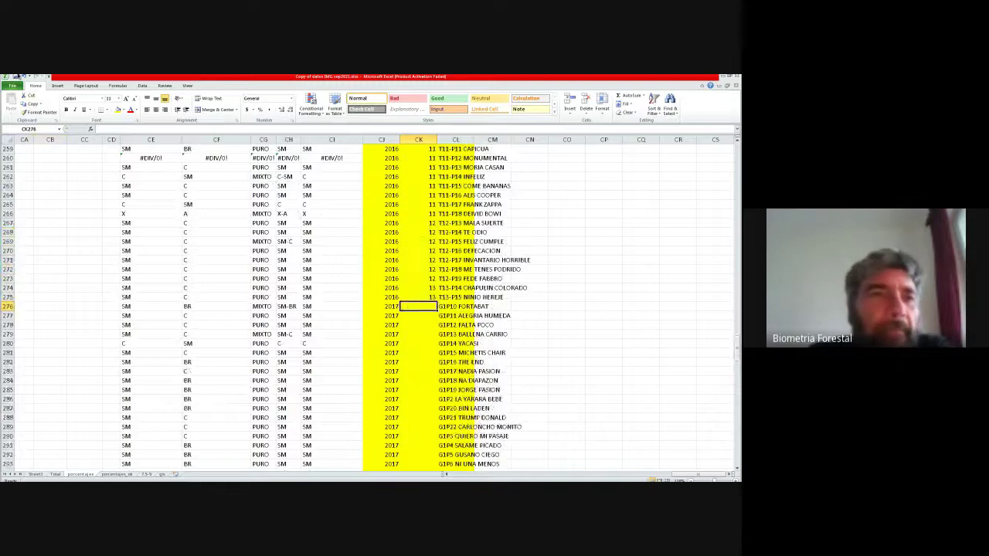
pyautogui.click(14, 78)
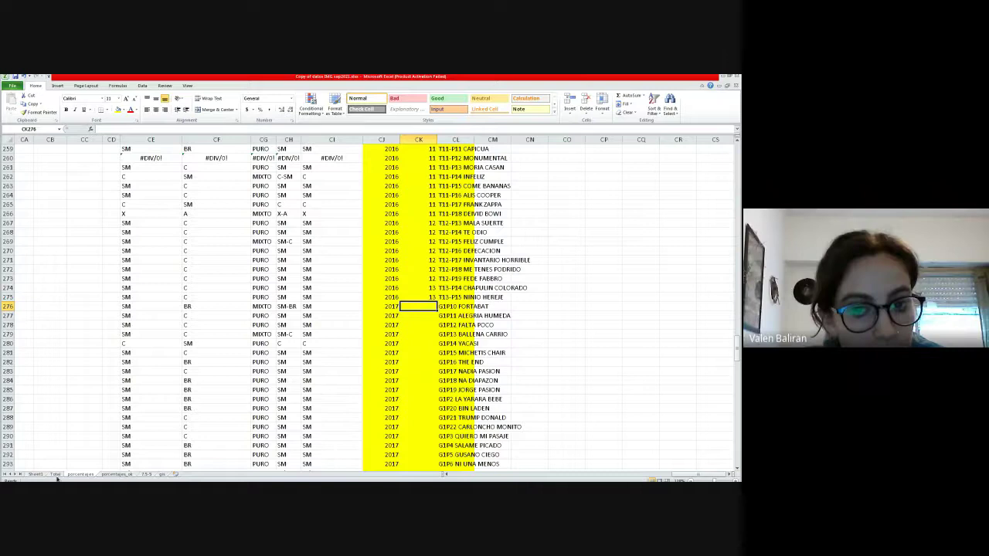
# Step: Examine the inventory, transect, plot and ID columns of the Total sheet from the 2014 records down to 2017
pyautogui.click(54, 474)
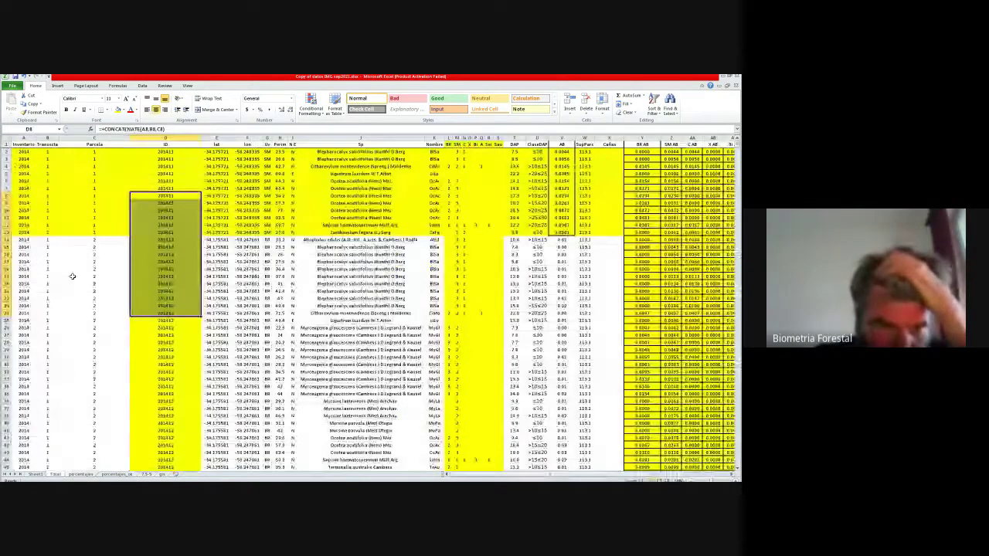
pyautogui.click(80, 276)
pyautogui.scroll(-15, 106, 353)
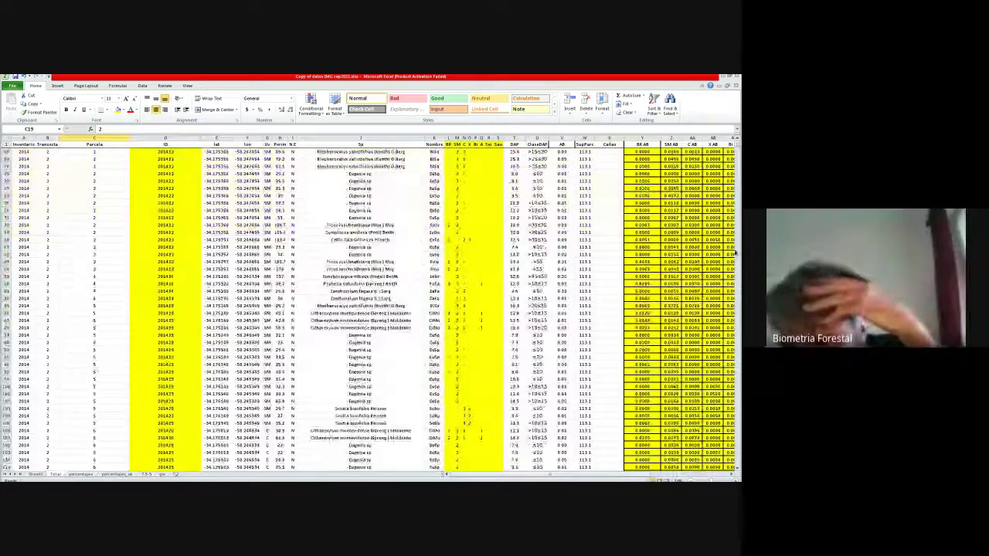
pyautogui.click(101, 353)
pyautogui.click(116, 395)
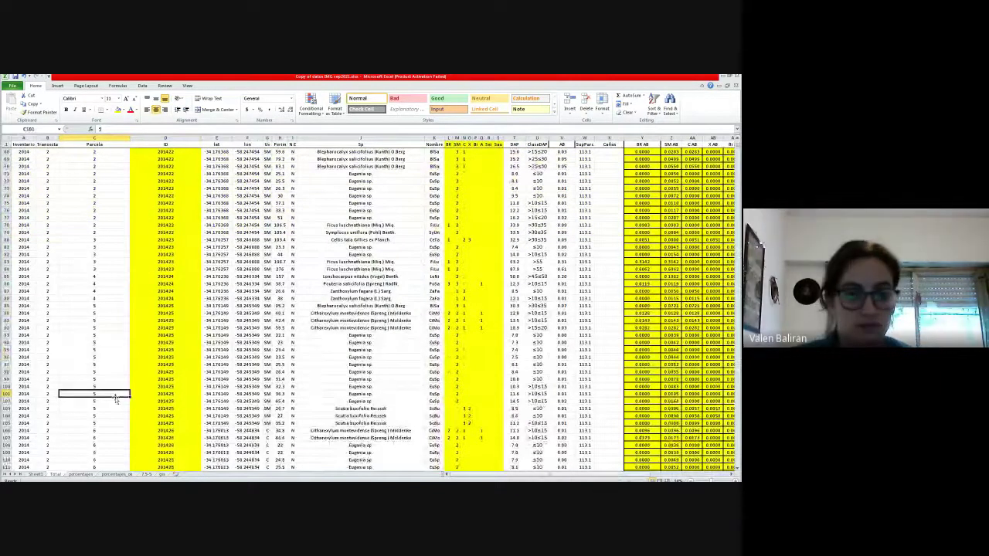
pyautogui.scroll(-9, 190, 331)
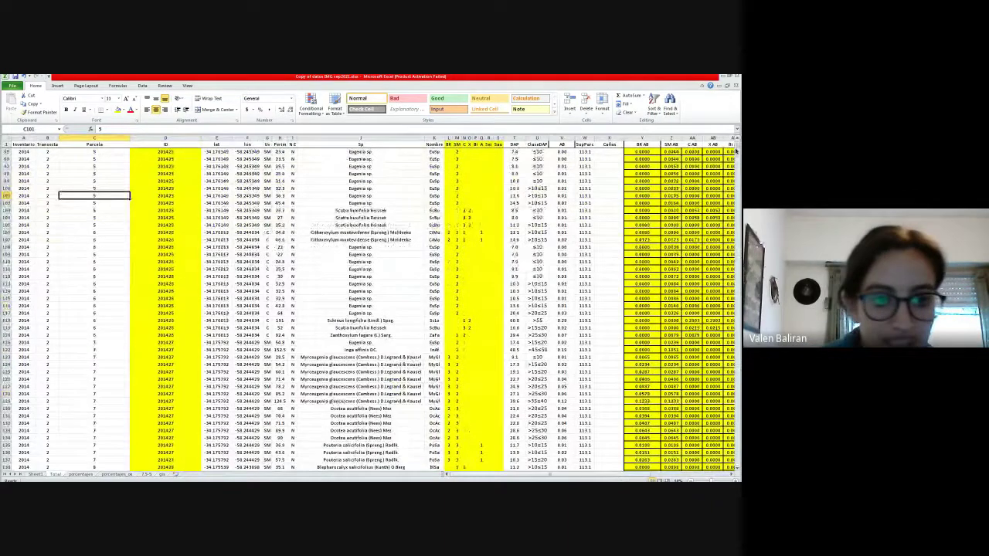
pyautogui.moveTo(737, 146); pyautogui.dragTo(735, 225)
pyautogui.scroll(-10, 735, 225)
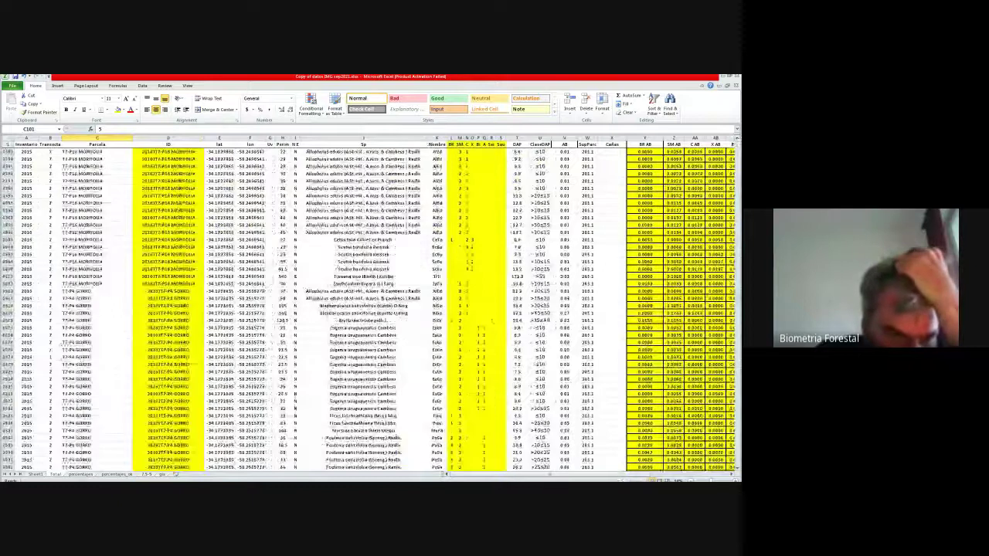
pyautogui.scroll(-10, 735, 225)
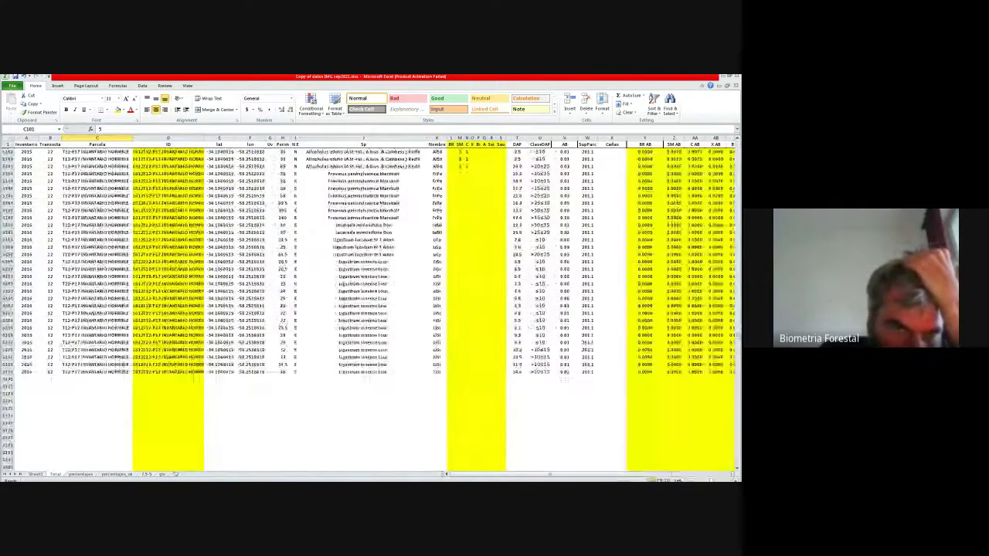
pyautogui.scroll(-5, 735, 225)
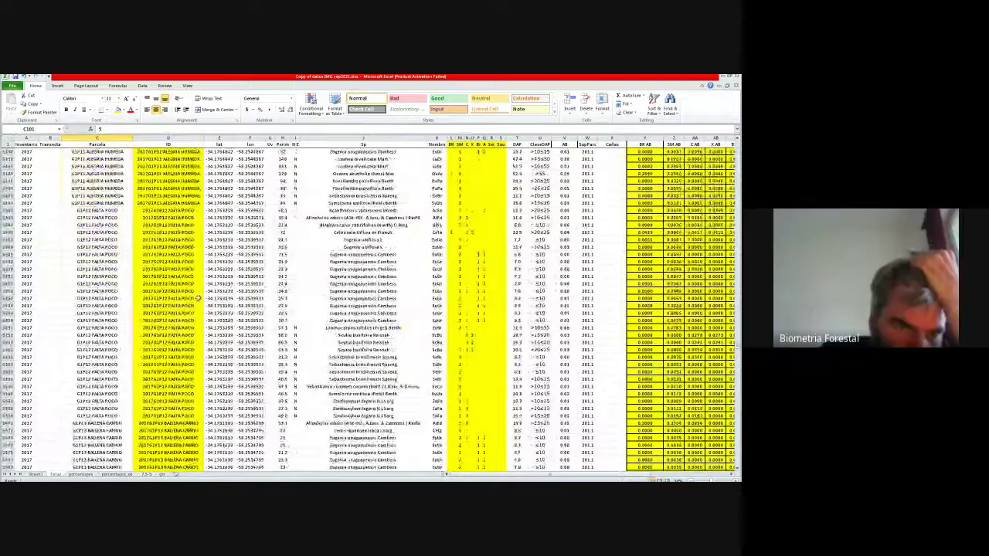
# Step: Examine the transect and ID columns of the Total sheet from the last 2016 plot into the 2017 plots
pyautogui.click(55, 245)
pyautogui.scroll(8, 55, 246)
pyautogui.scroll(12, 55, 245)
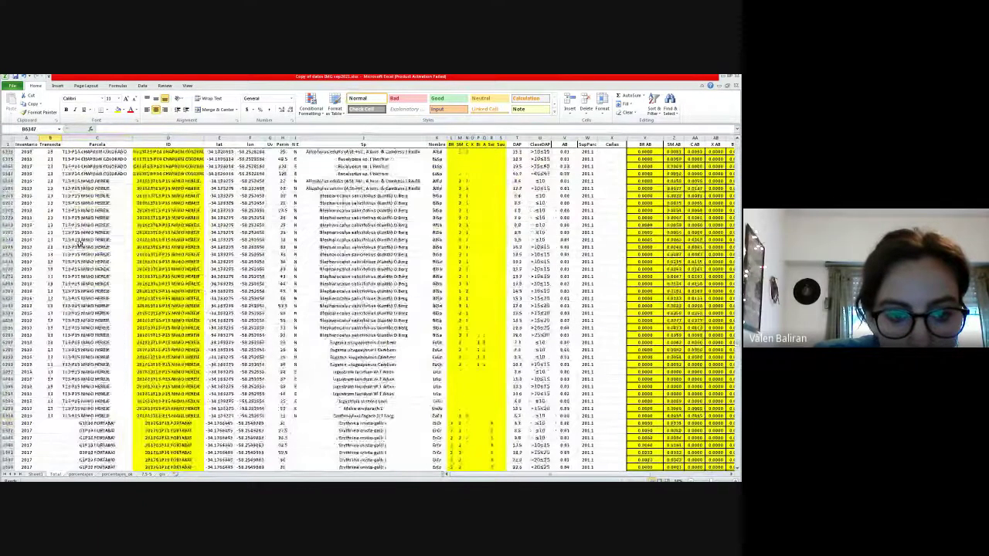
pyautogui.scroll(-3, 81, 244)
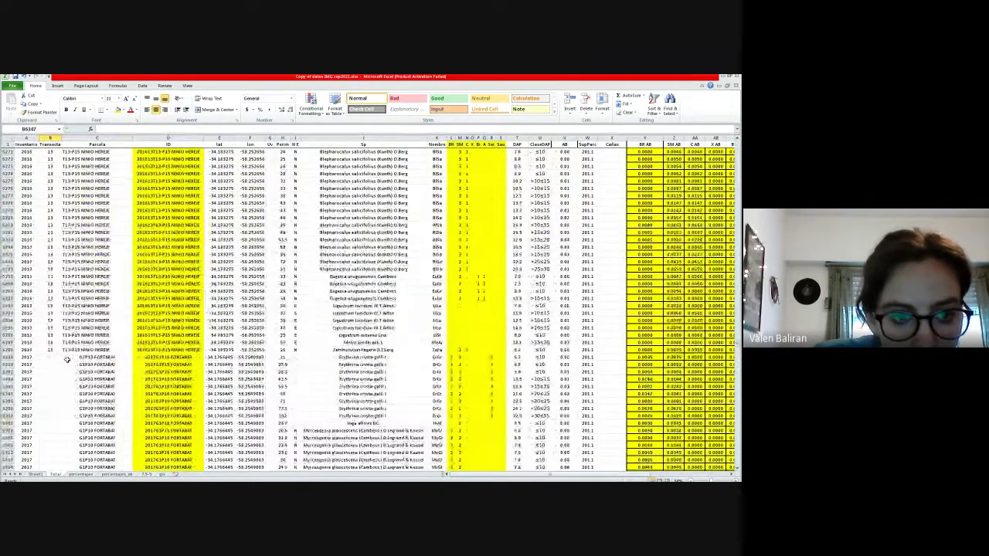
pyautogui.click(51, 358)
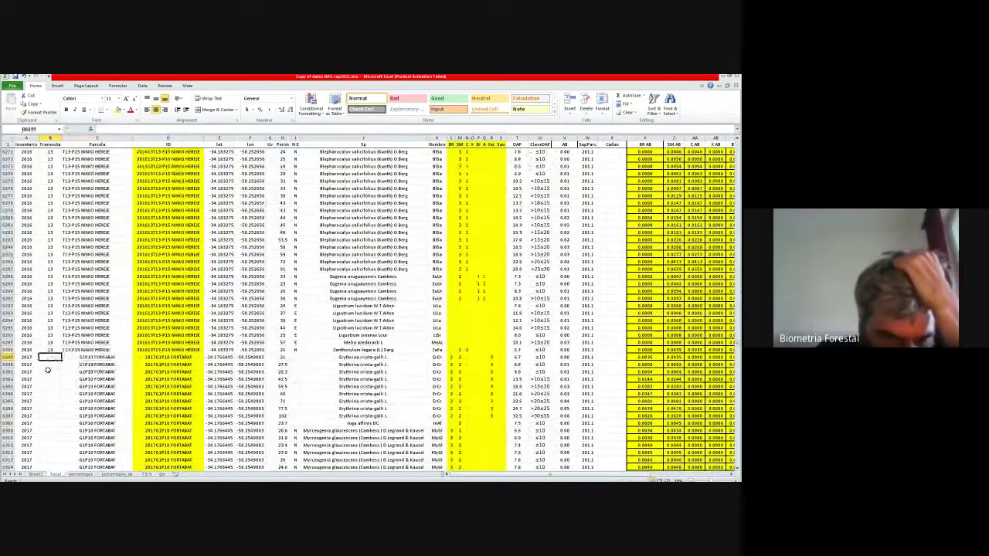
pyautogui.scroll(-7, 47, 370)
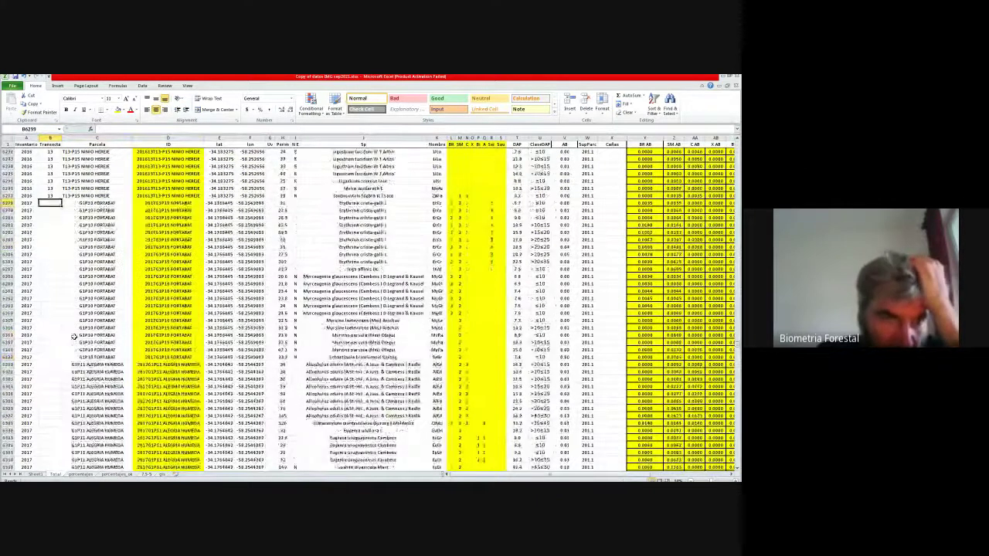
pyautogui.scroll(-8, 51, 362)
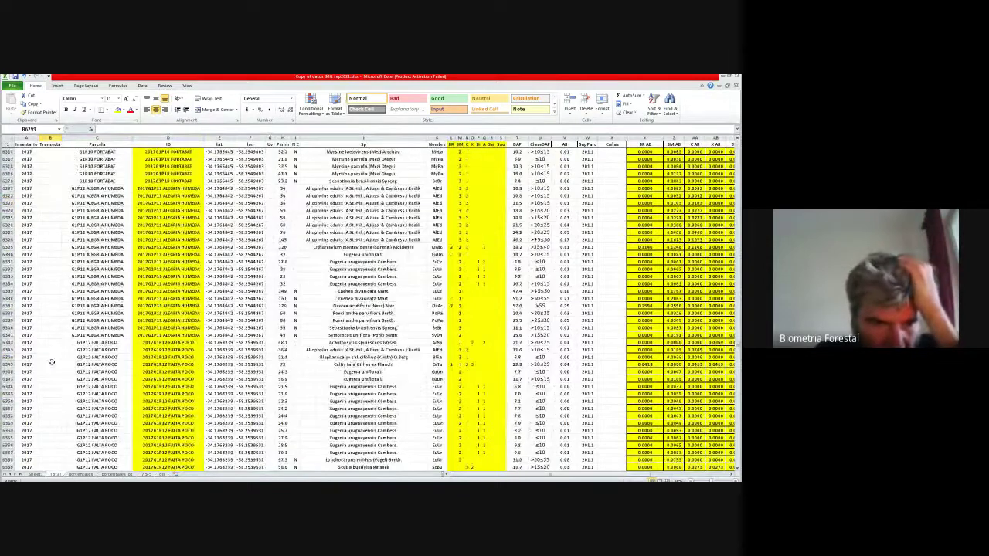
pyautogui.scroll(-10, 51, 362)
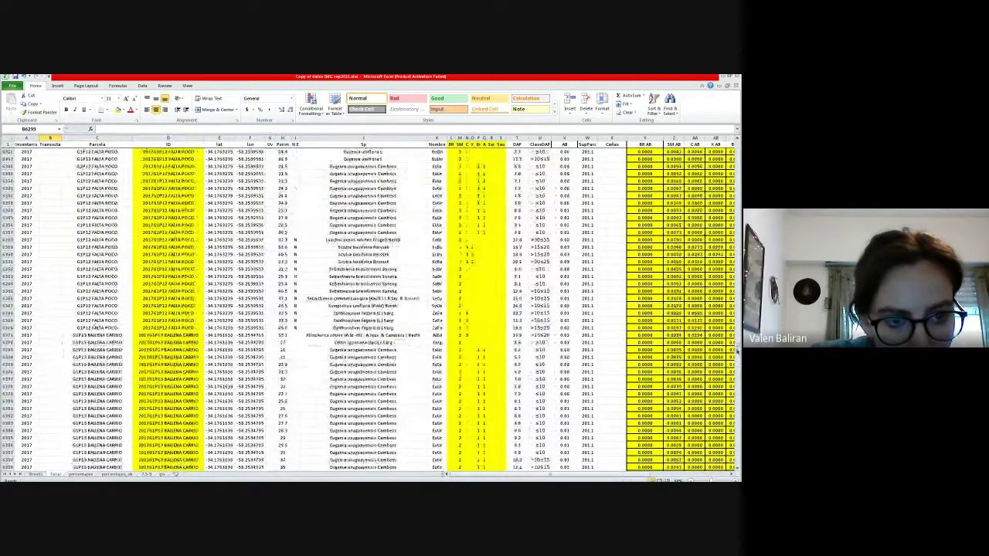
# Step: Examine the transect codes and IDs in the Total sheet where the 2017 records change to 2018
pyautogui.moveTo(737, 351); pyautogui.dragTo(731, 451)
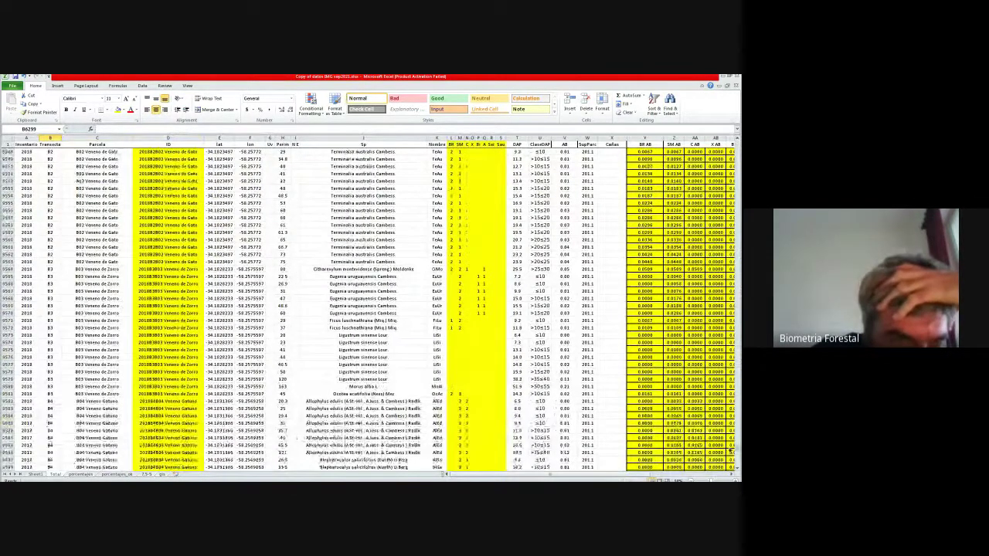
pyautogui.moveTo(729, 448); pyautogui.dragTo(733, 435)
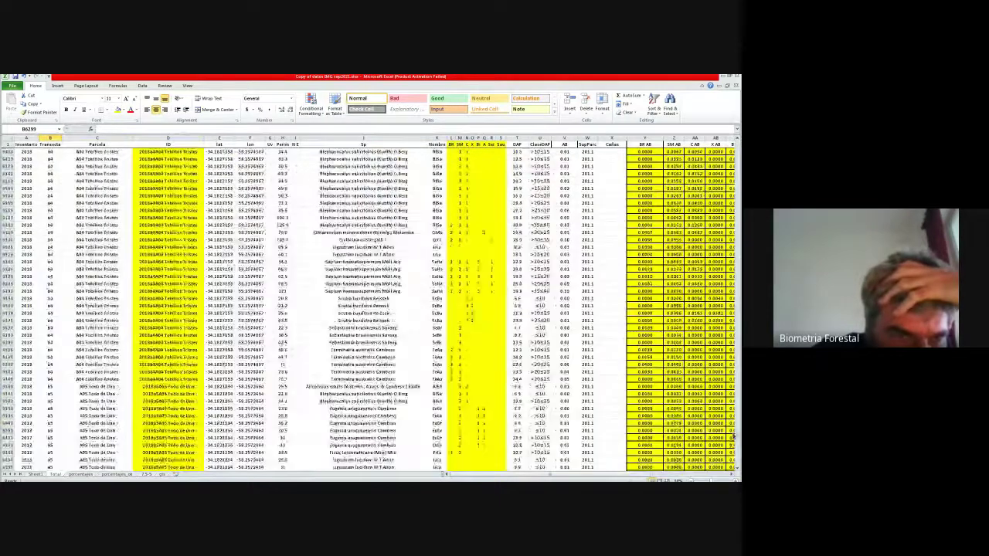
pyautogui.scroll(-10, 732, 435)
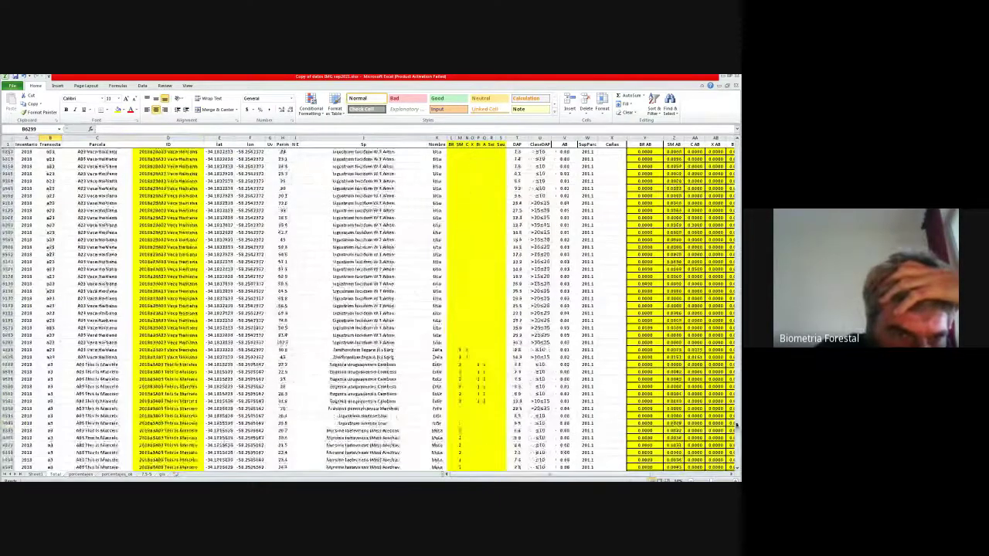
pyautogui.scroll(-10, 738, 421)
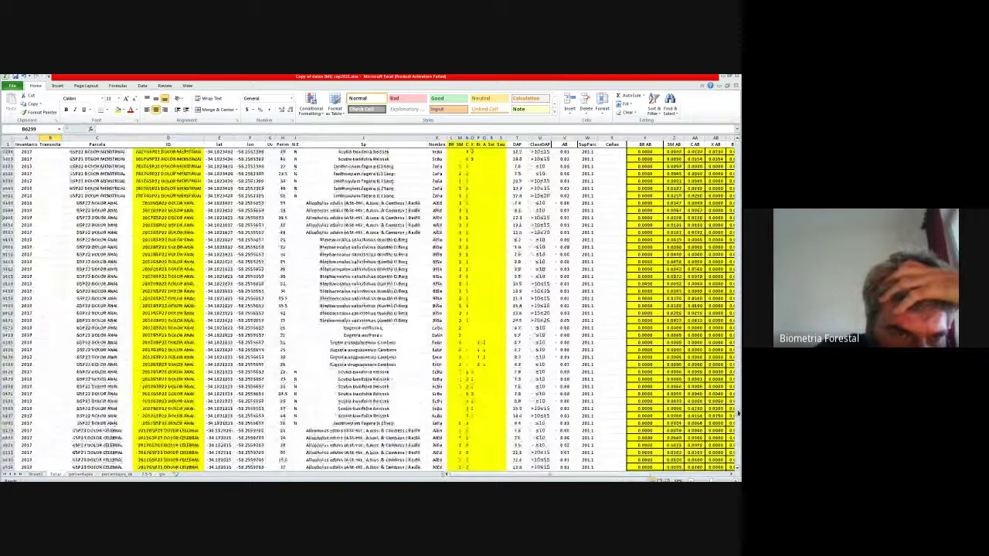
pyautogui.scroll(10, 738, 415)
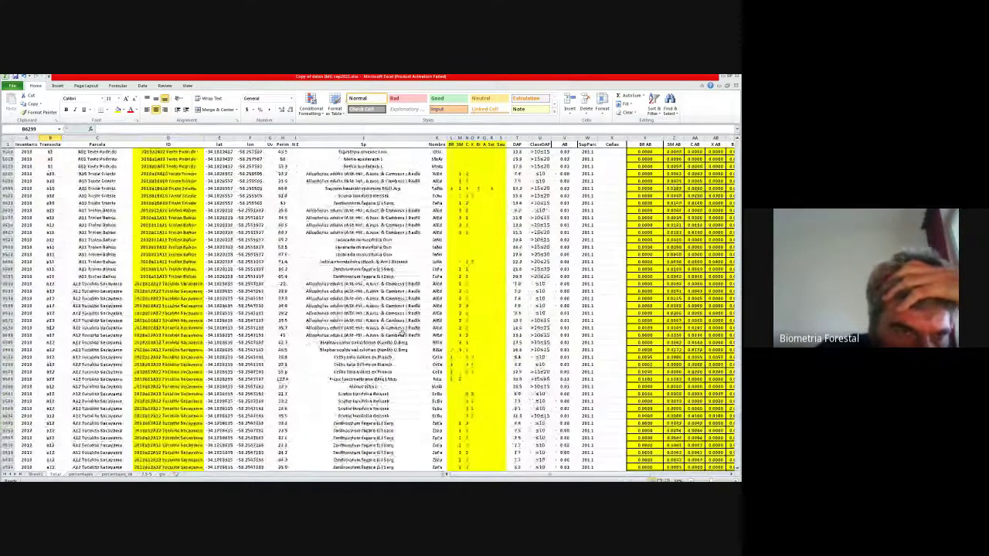
pyautogui.scroll(10, 94, 262)
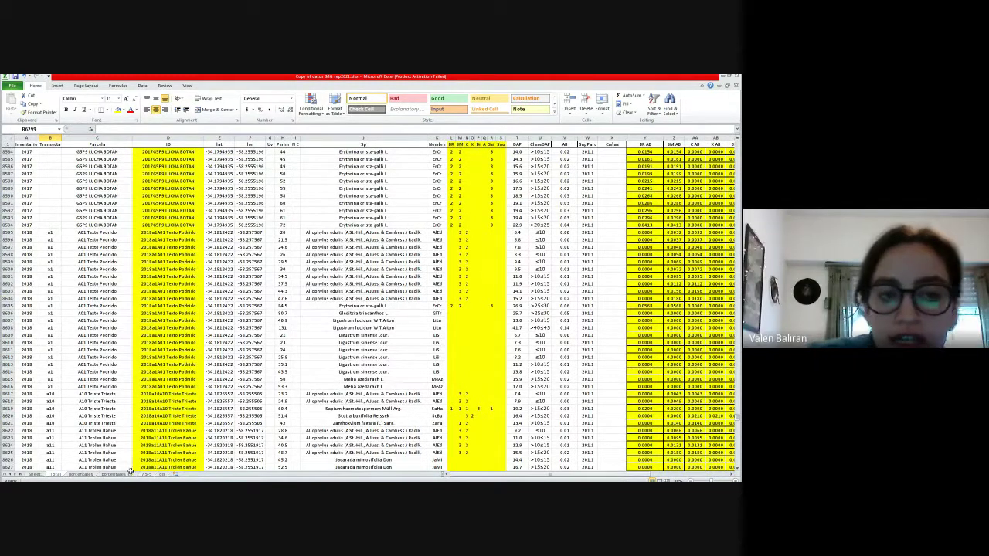
# Step: Check the 2017 and 2018 transect entries in column CK of the porcentajes sheet through the last plot
pyautogui.click(83, 474)
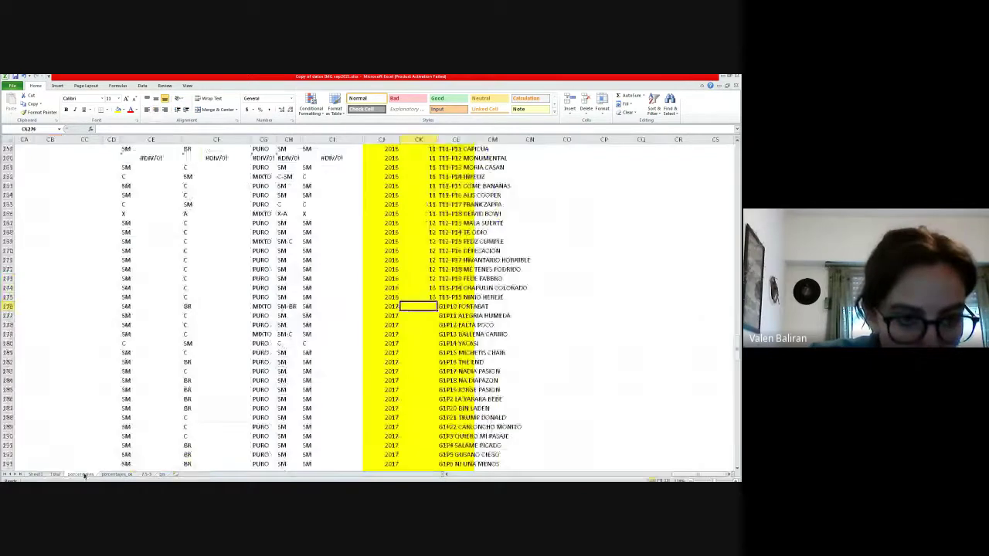
pyautogui.scroll(-20, 408, 353)
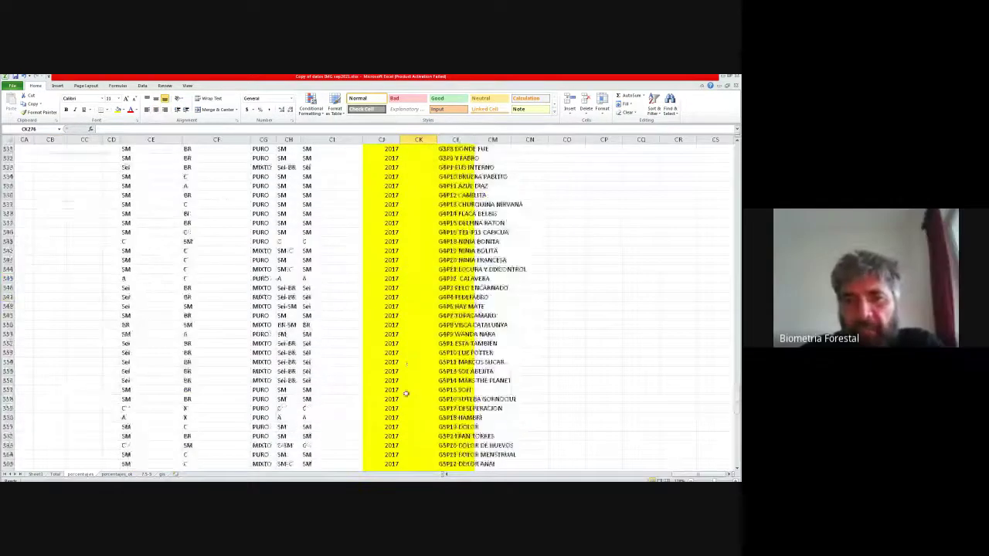
pyautogui.scroll(-20, 406, 391)
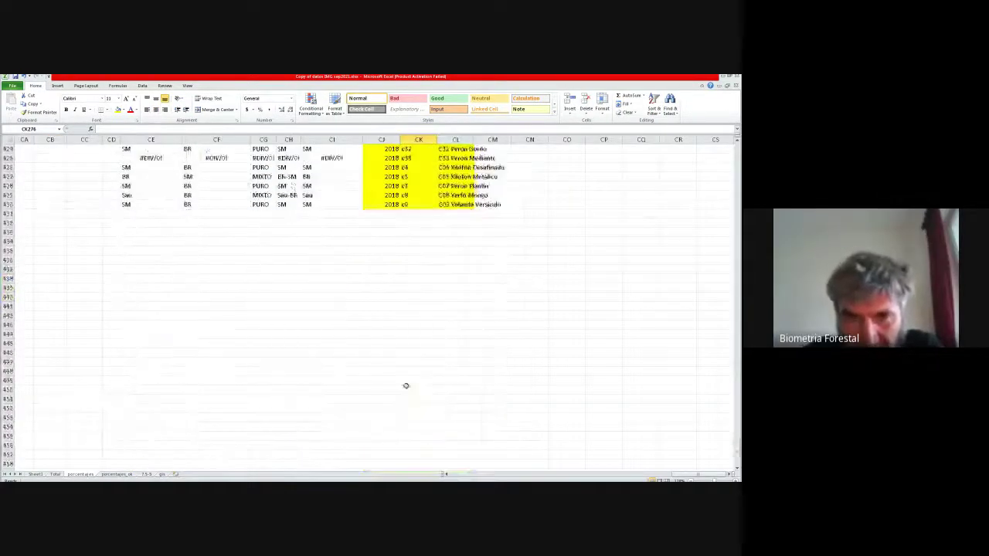
pyautogui.scroll(19, 406, 386)
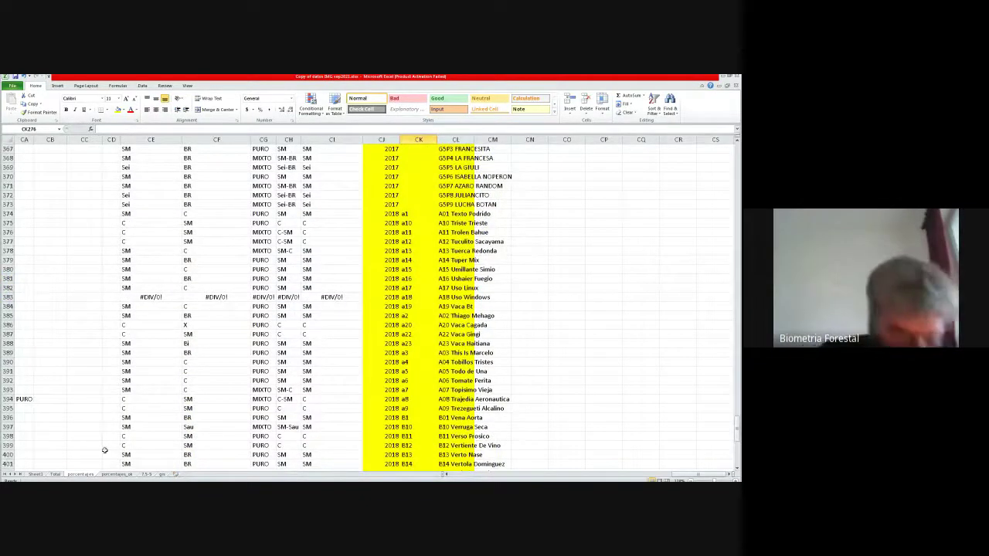
# Step: Copy the CONCATENATE formula from the Total sheet's ID column into cell CM430 of the porcentajes sheet
pyautogui.click(55, 474)
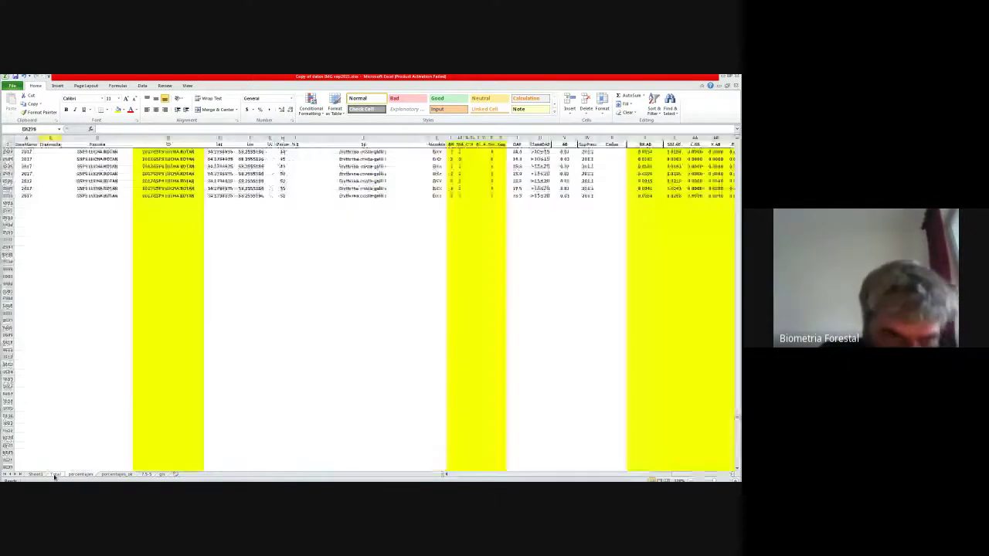
pyautogui.click(168, 269)
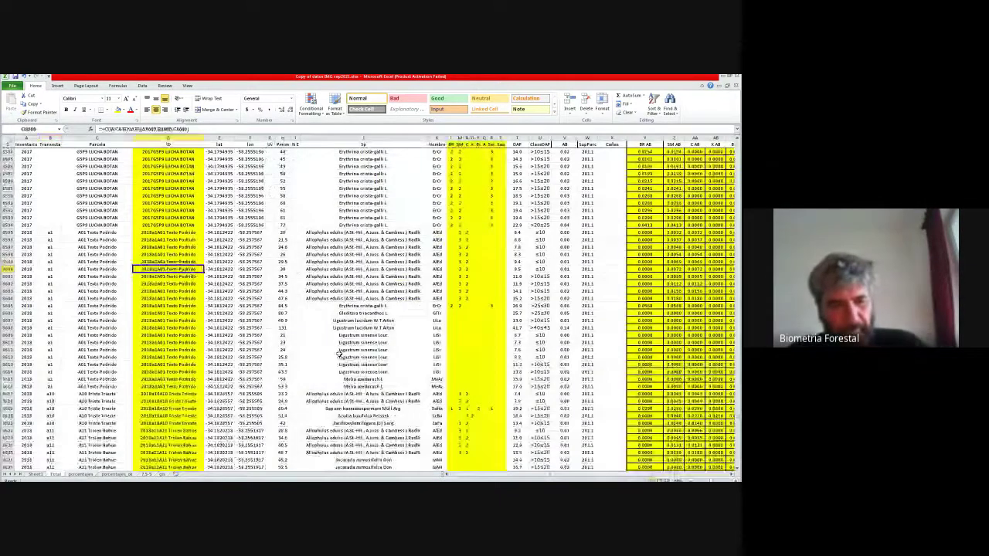
pyautogui.hotkey('ctrl', 'c')
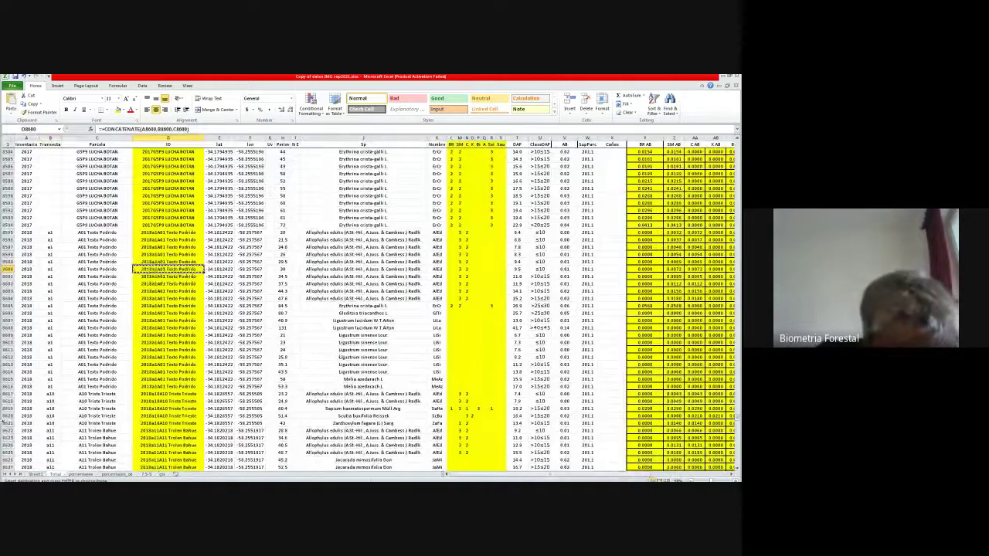
pyautogui.click(84, 474)
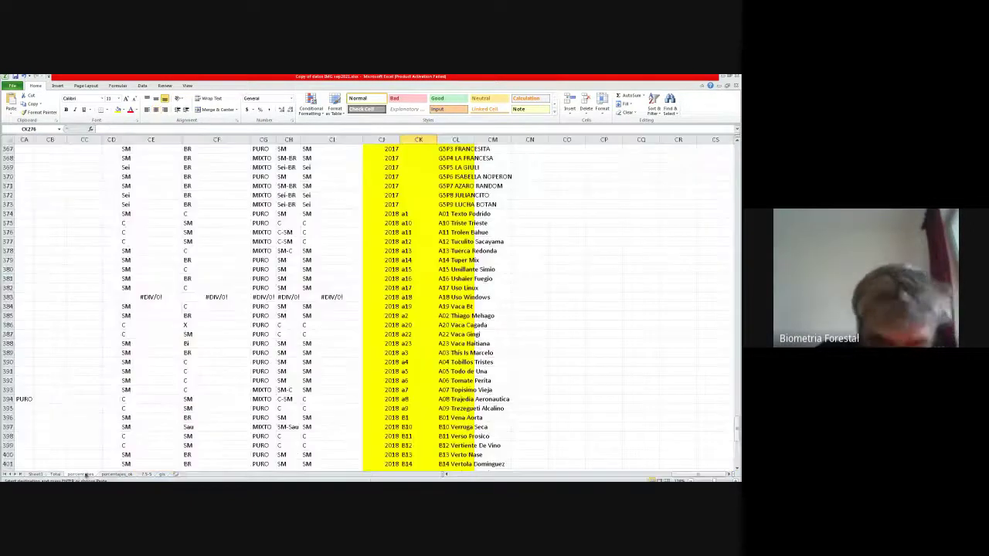
pyautogui.scroll(-5, 532, 371)
pyautogui.scroll(-8, 532, 371)
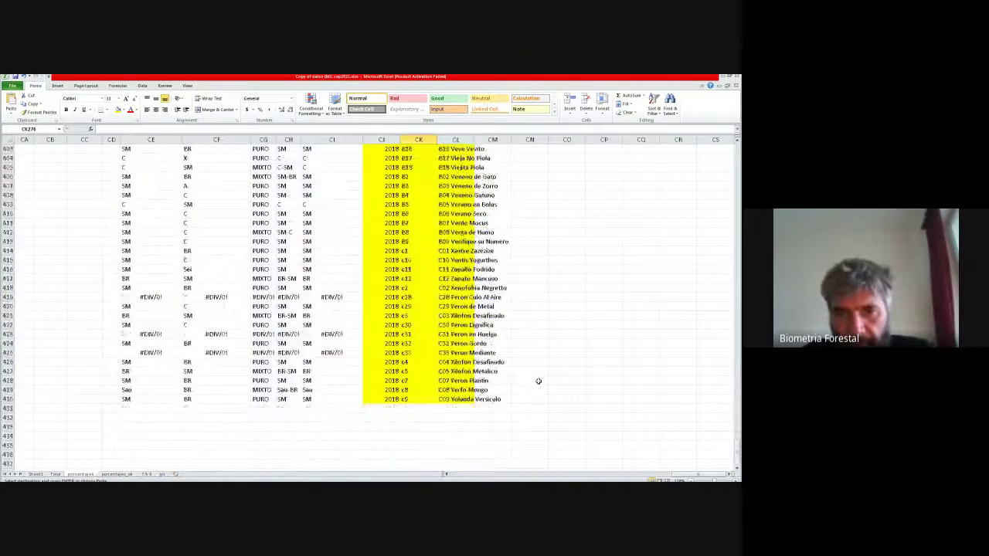
pyautogui.click(487, 398)
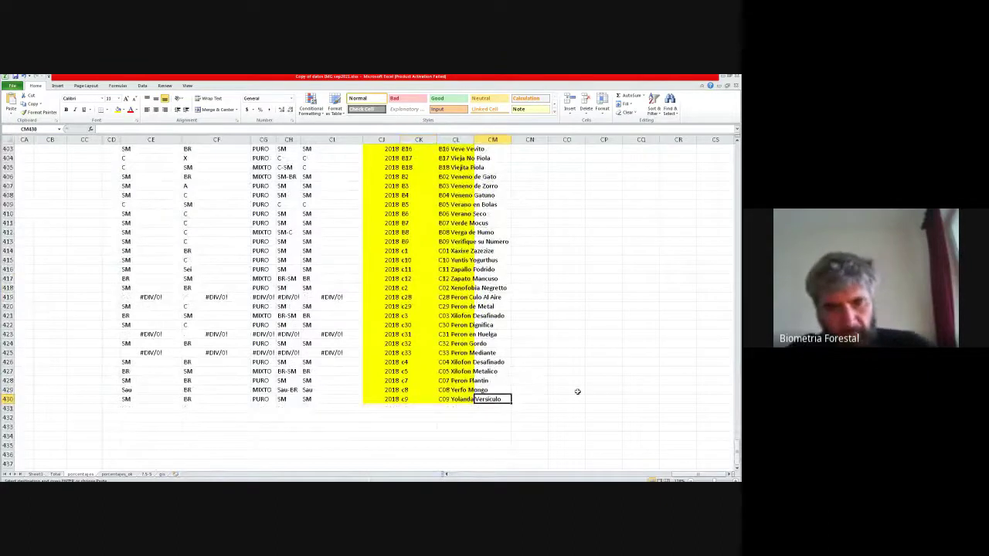
pyautogui.hotkey('ctrl', 'v')
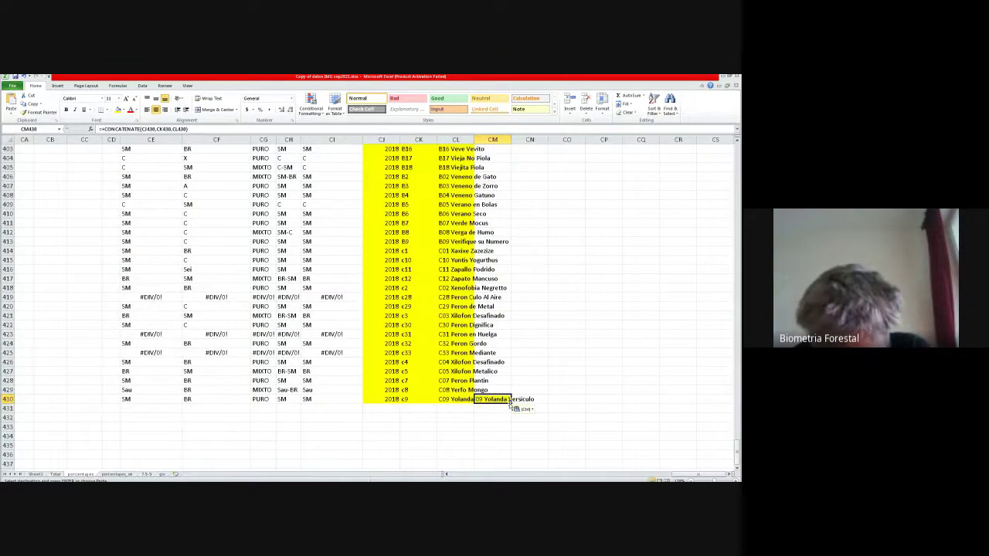
# Step: Fill the CONCATENATE formula upward through column CM from row 430 to row 2
pyautogui.scroll(20, 512, 400)
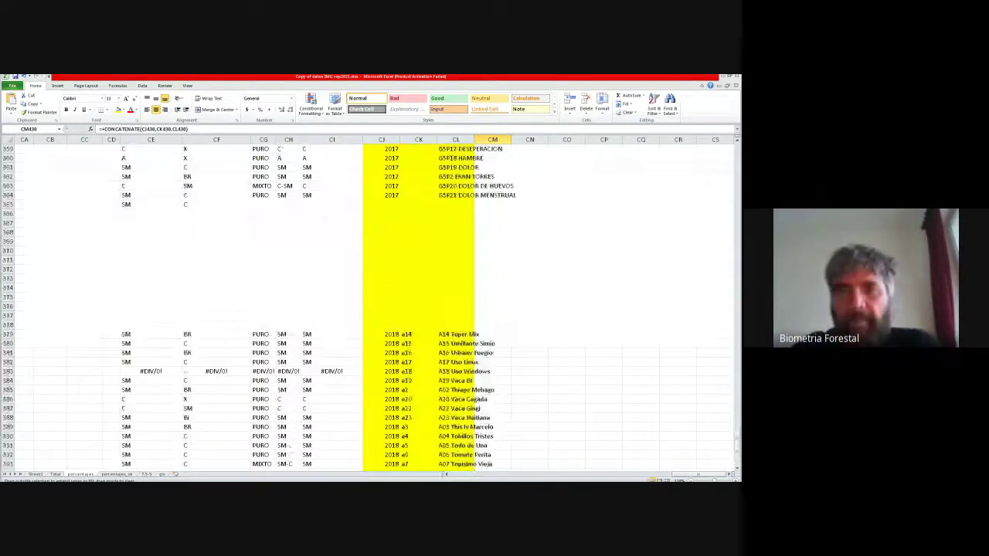
pyautogui.scroll(20, 512, 401)
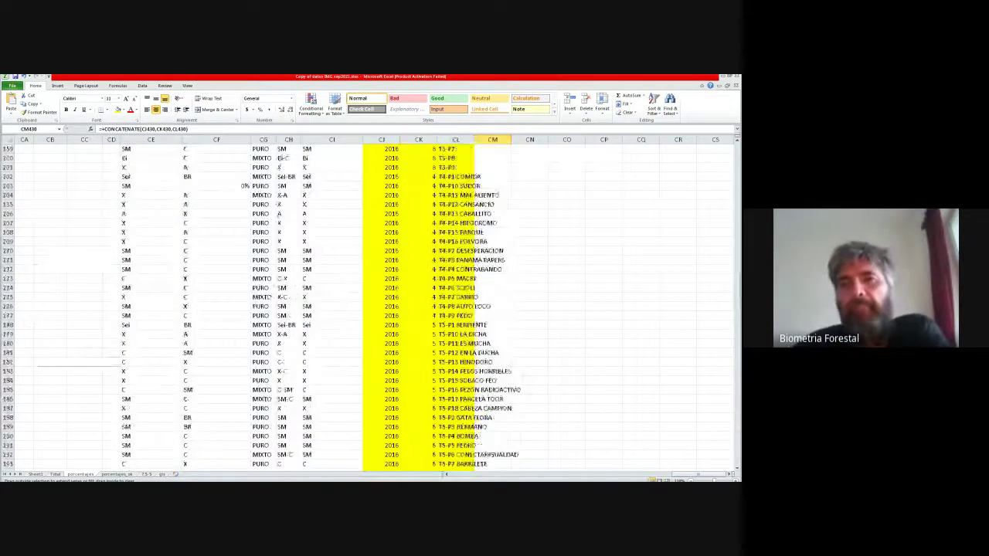
pyautogui.scroll(3, 504, 158)
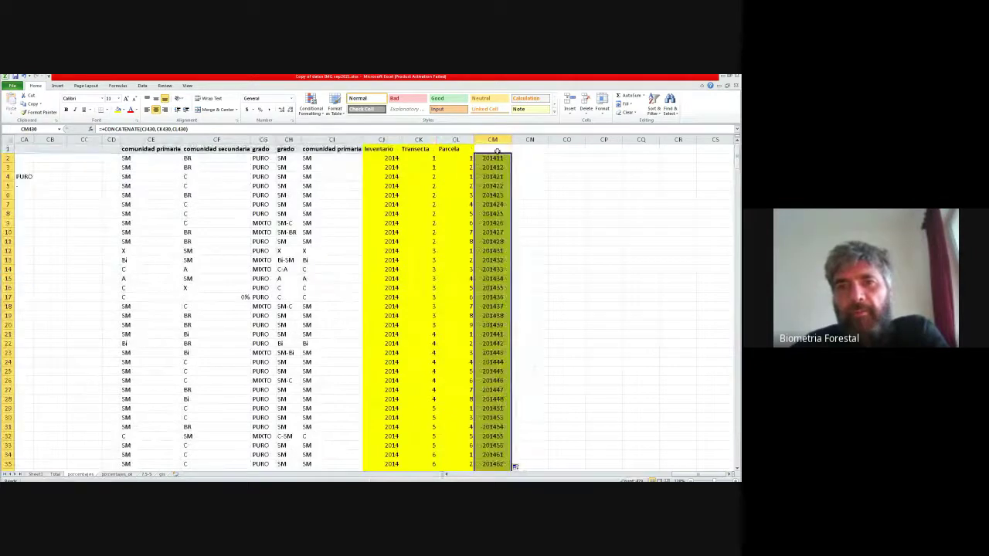
# Step: Title column CM as ID in cell CM1 and save the workbook
pyautogui.click(498, 147)
pyautogui.write('ID')
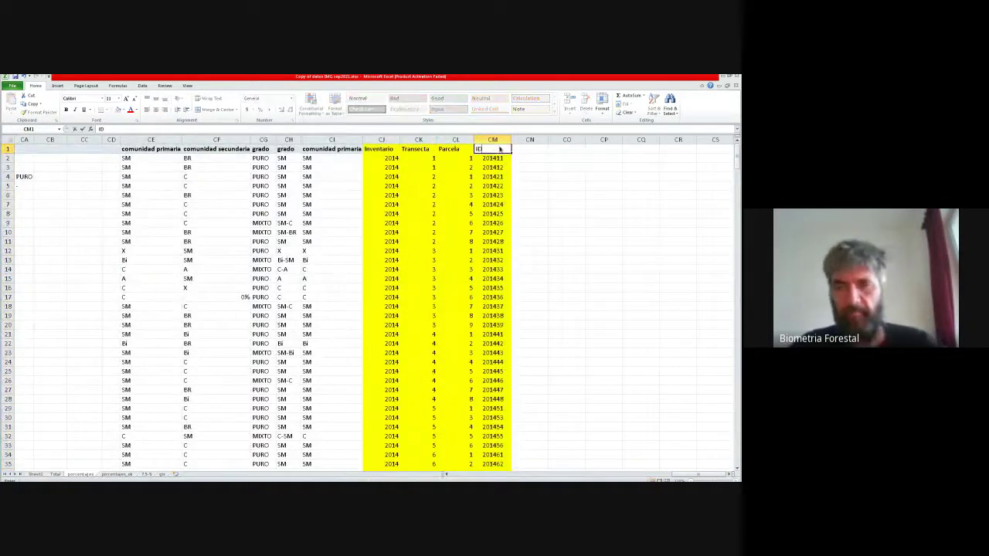
pyautogui.press('Return')
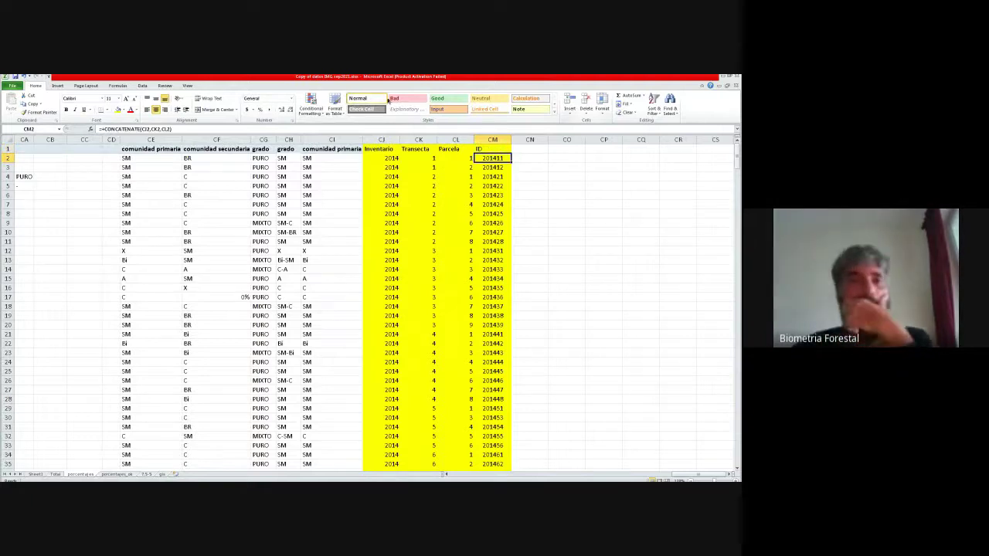
pyautogui.click(15, 78)
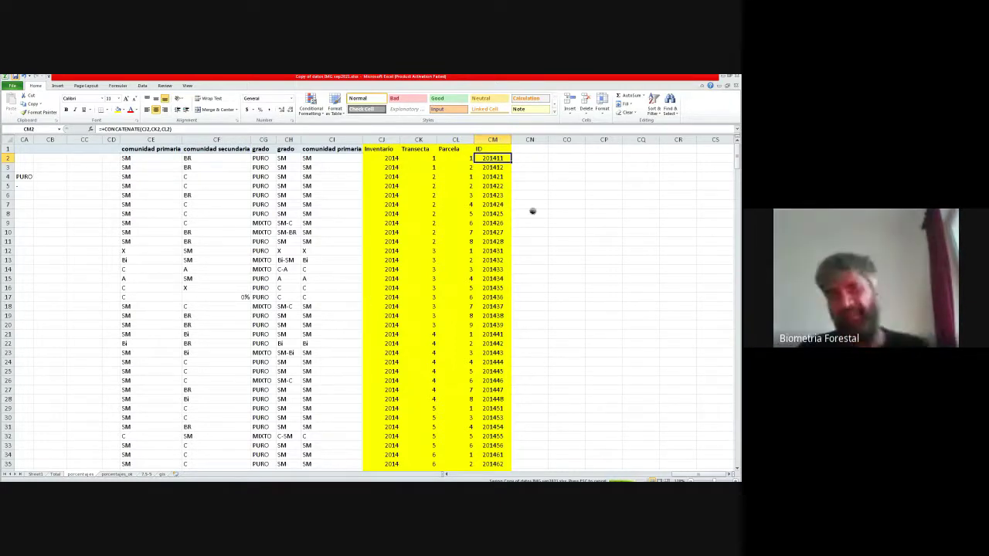
pyautogui.click(563, 159)
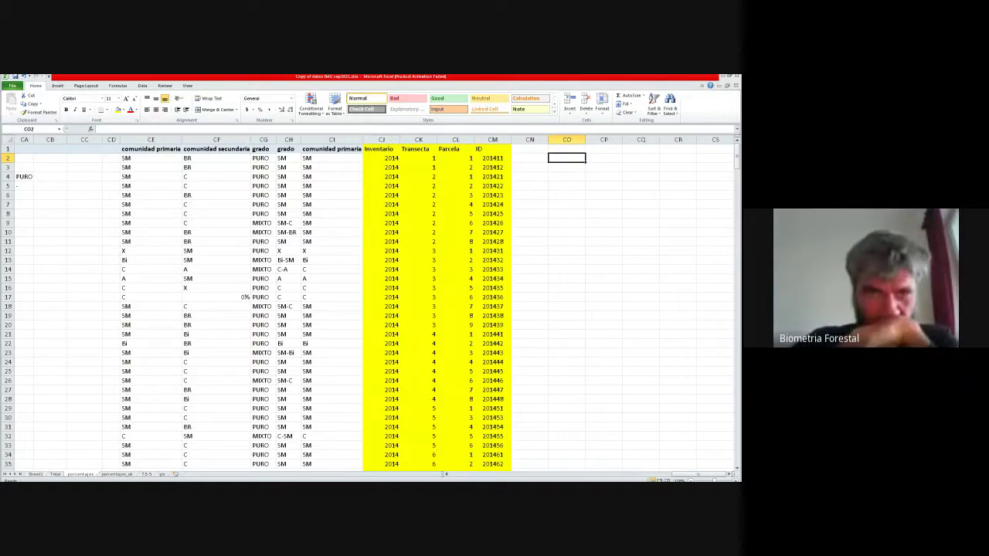
# Step: Switch to the Buscar objetivo valor workbook and examine its measurement records beside the highlighted plot, Rodal and Estrato lookup table
pyautogui.click(233, 80)
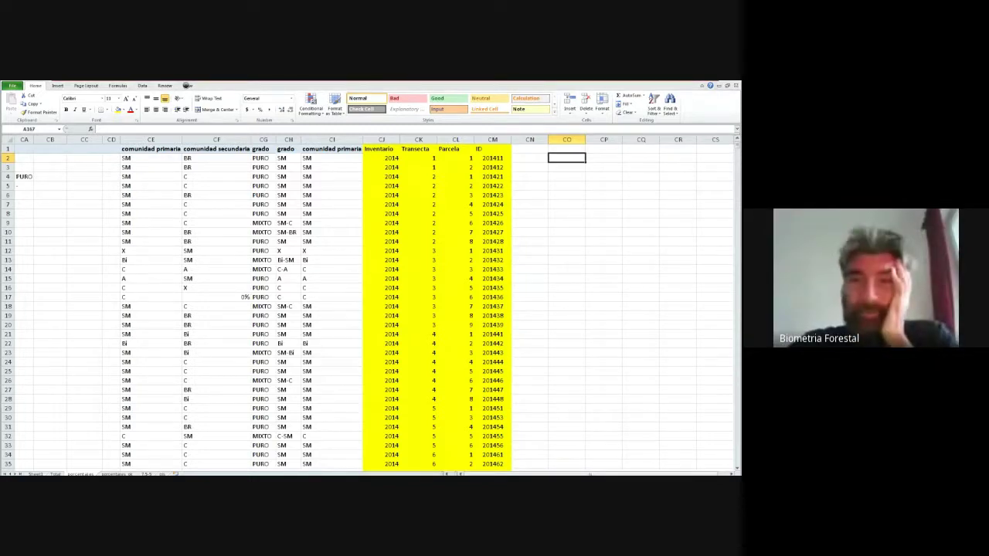
pyautogui.hotkey('alt', 'Tab')
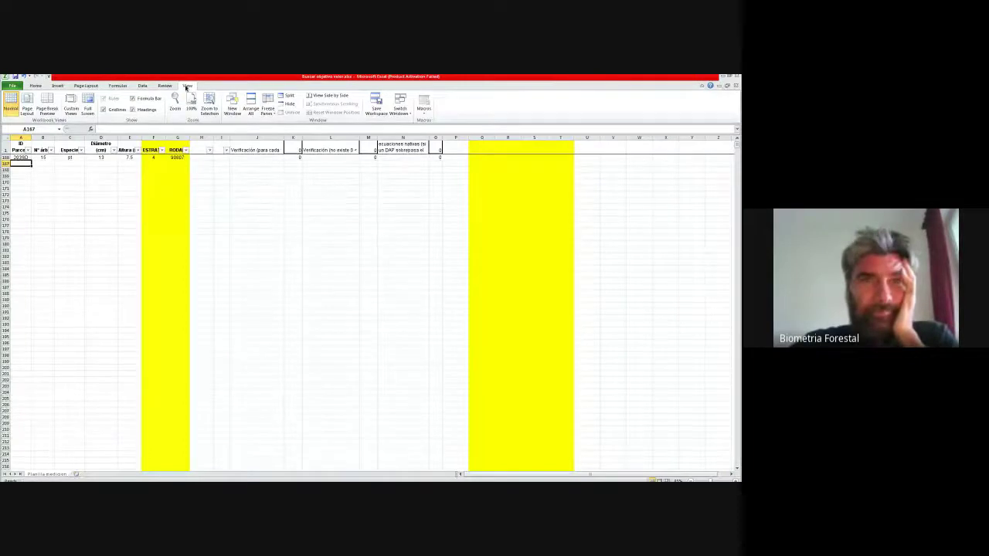
pyautogui.click(100, 200)
pyautogui.scroll(10, 96, 199)
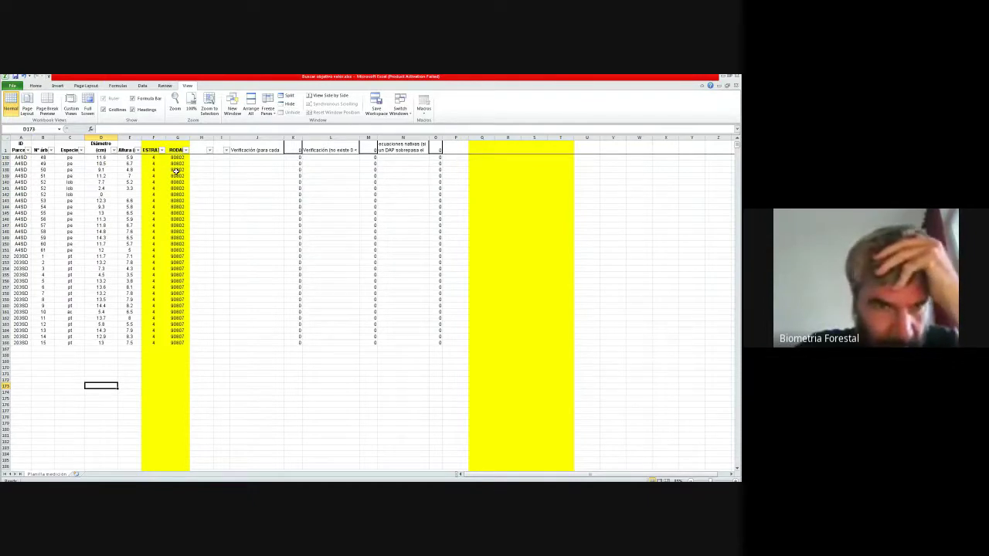
pyautogui.scroll(8, 245, 236)
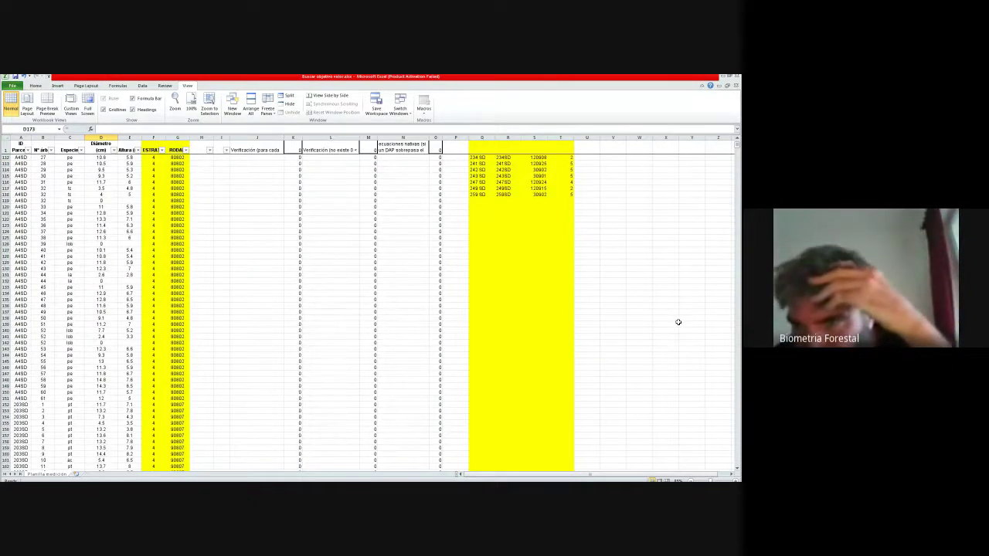
pyautogui.scroll(10, 678, 322)
pyautogui.scroll(10, 637, 255)
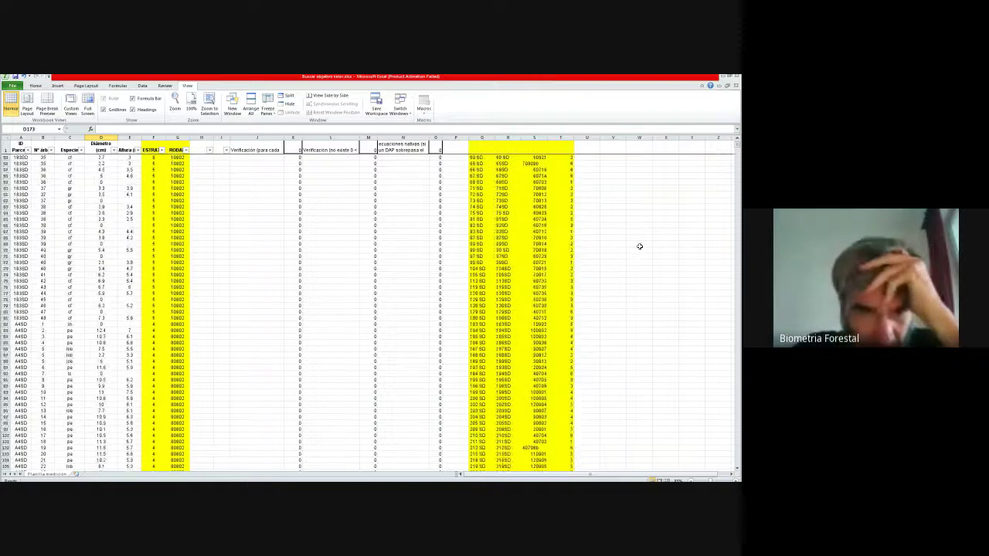
pyautogui.scroll(15, 632, 268)
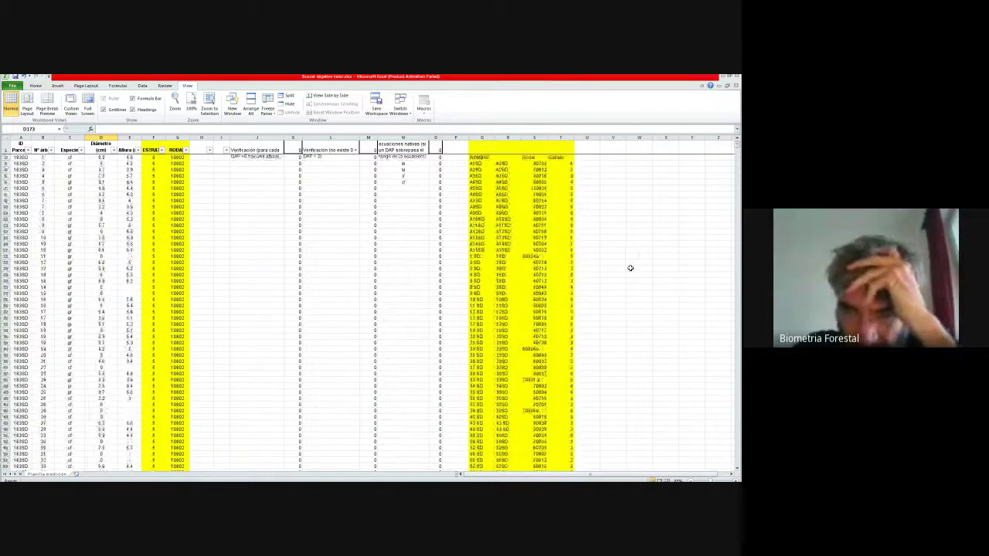
# Step: Examine the arguments of the VLOOKUP formula in cells G3 and G2 of the RODAL column
pyautogui.click(175, 164)
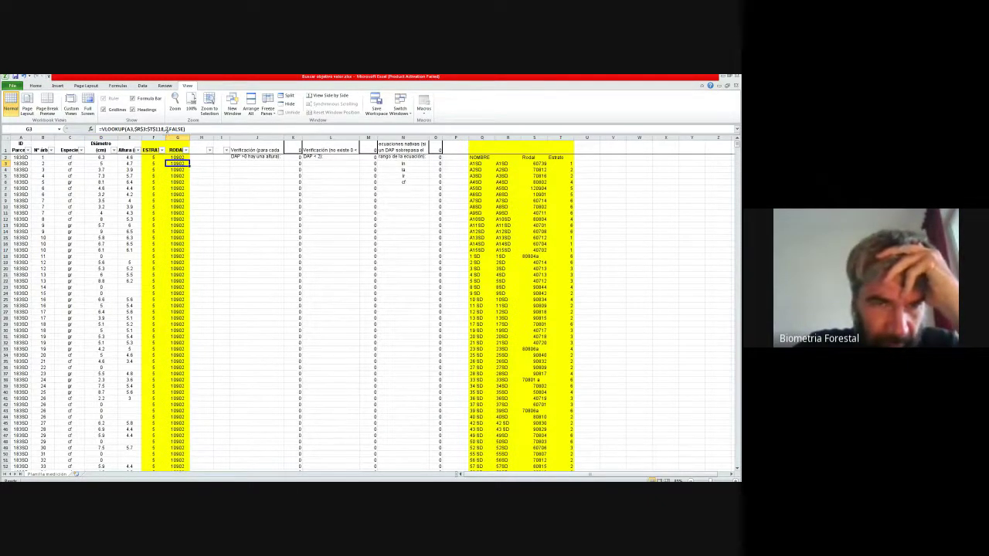
pyautogui.click(144, 129)
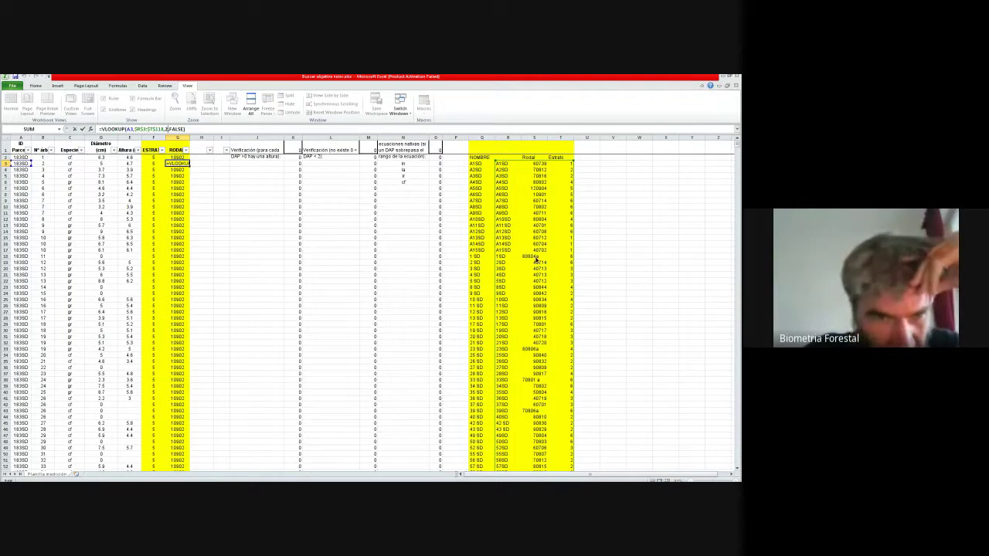
pyautogui.click(223, 194)
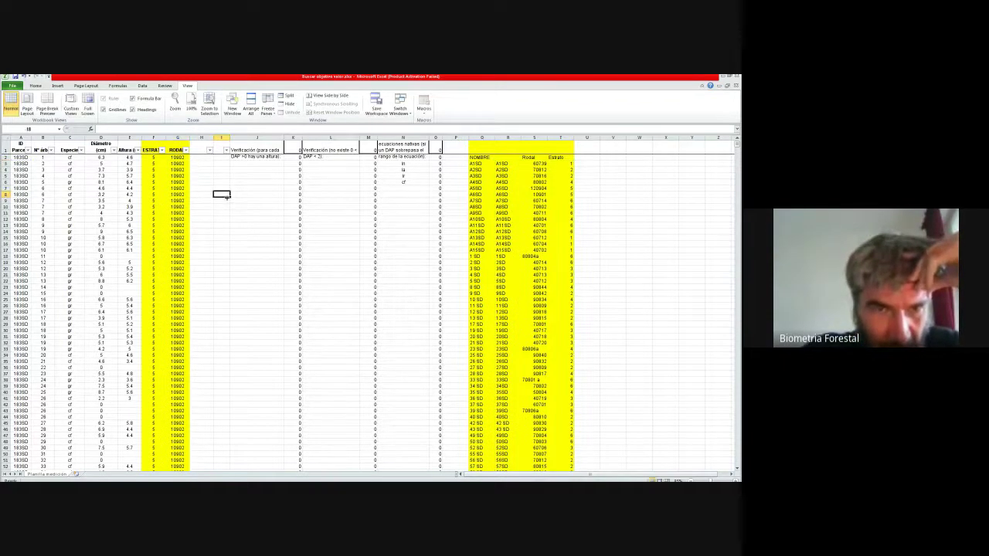
pyautogui.click(179, 158)
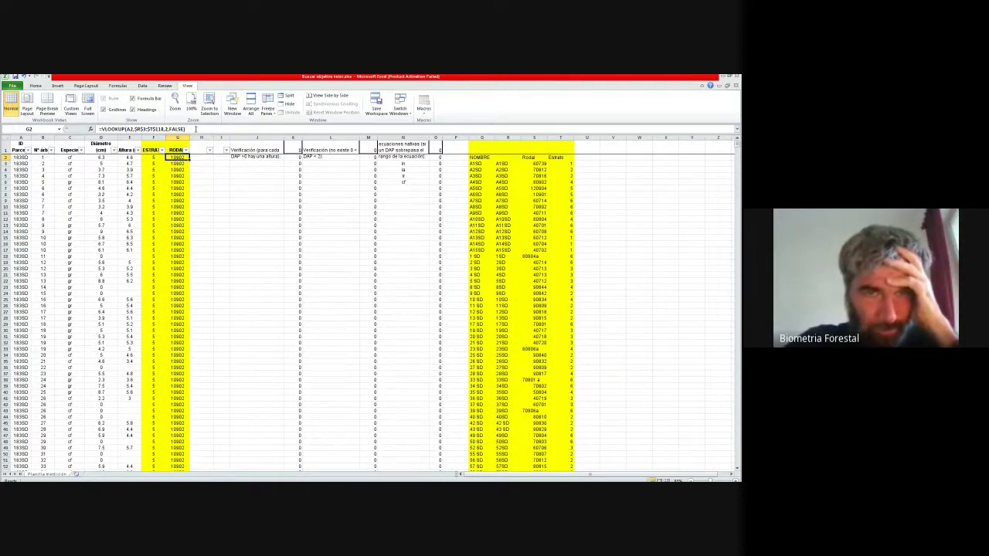
pyautogui.moveTo(193, 129); pyautogui.dragTo(116, 122)
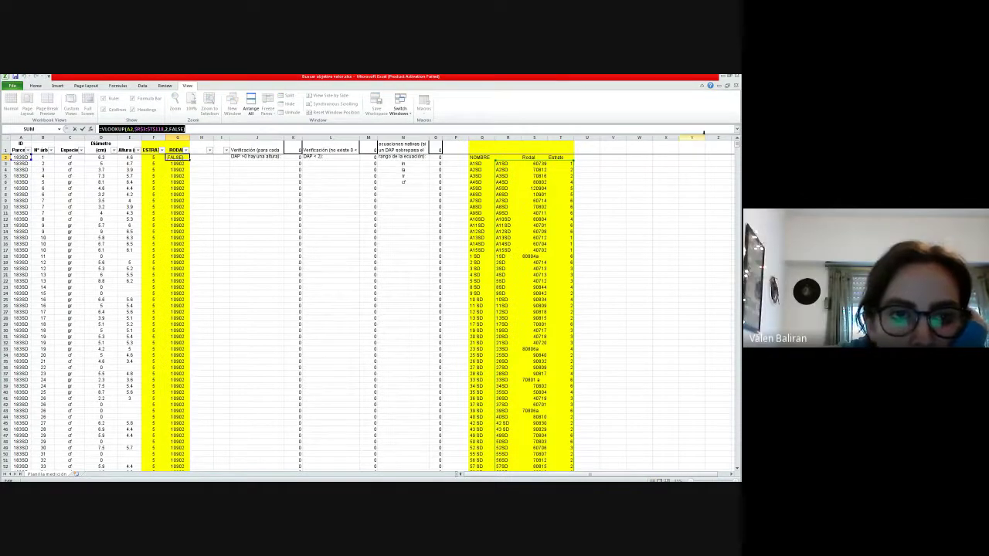
# Step: Arrange the two open workbooks side by side
pyautogui.click(723, 76)
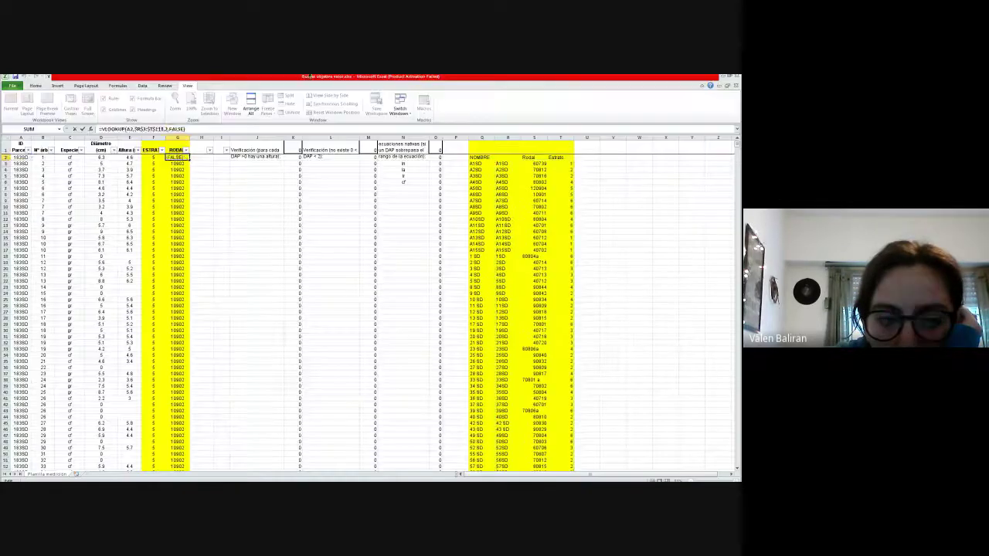
pyautogui.click(251, 98)
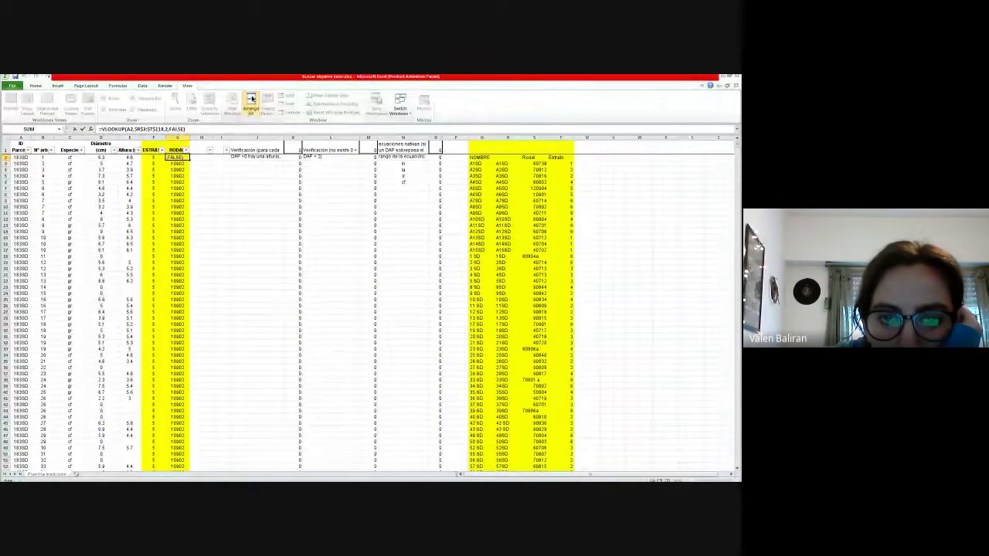
pyautogui.hotkey('ctrl', 'a')
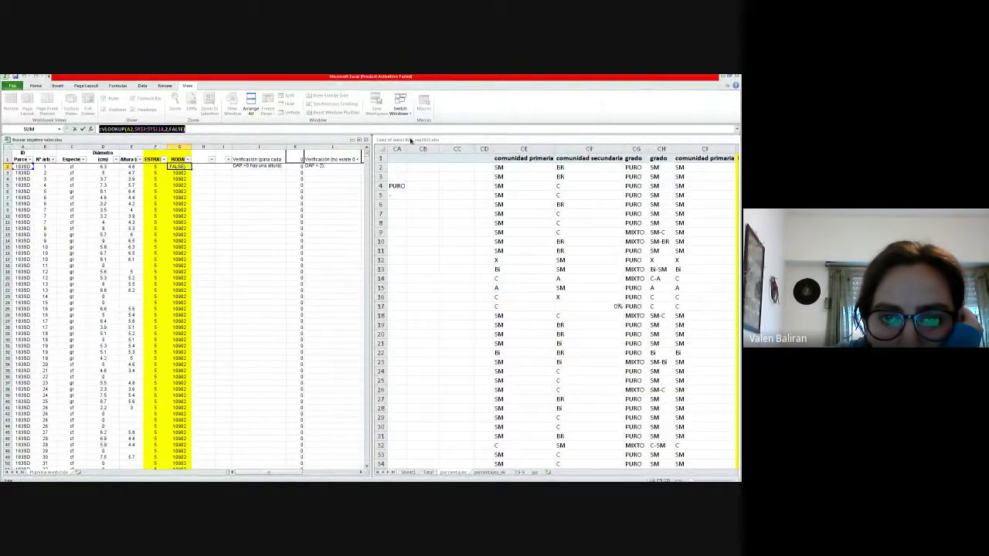
pyautogui.click(548, 223)
pyautogui.write('=')
pyautogui.click(537, 232)
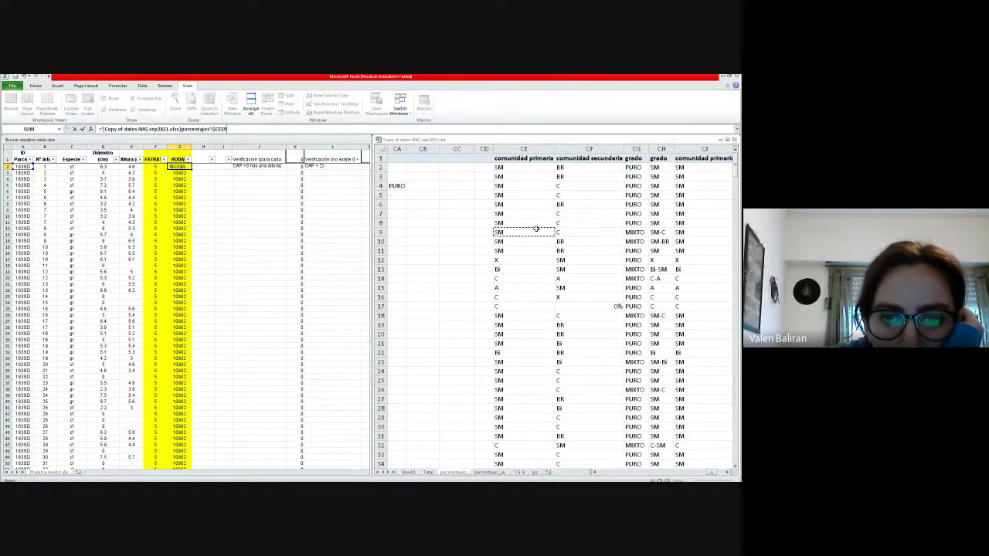
pyautogui.click(442, 250)
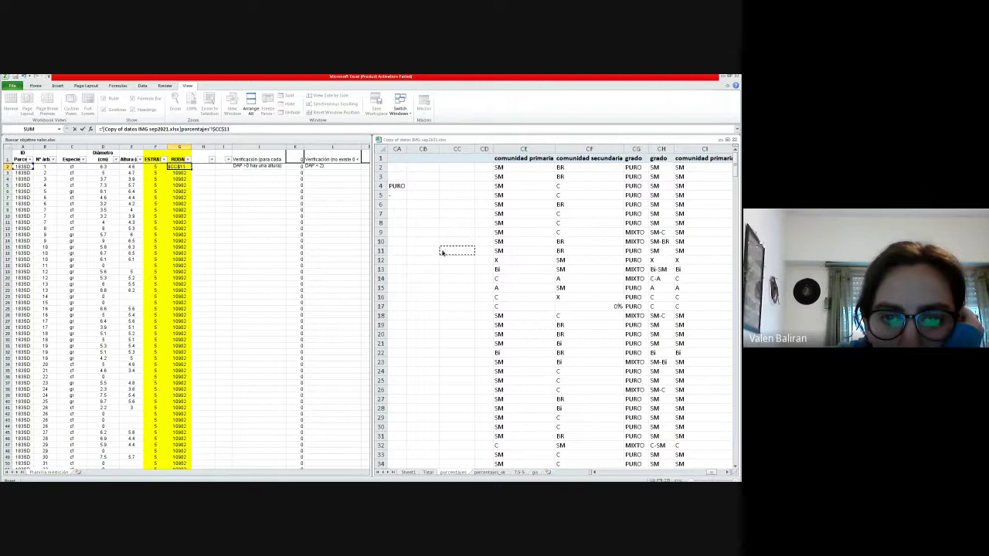
pyautogui.press('Escape')
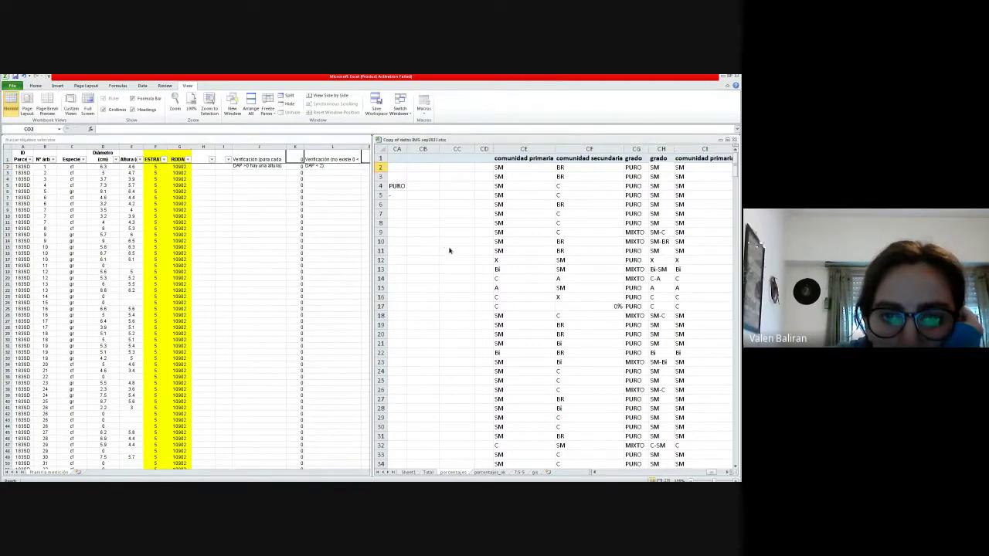
# Step: Maximize the Copy of datos workbook and go to the first records of the Total sheet
pyautogui.click(445, 140)
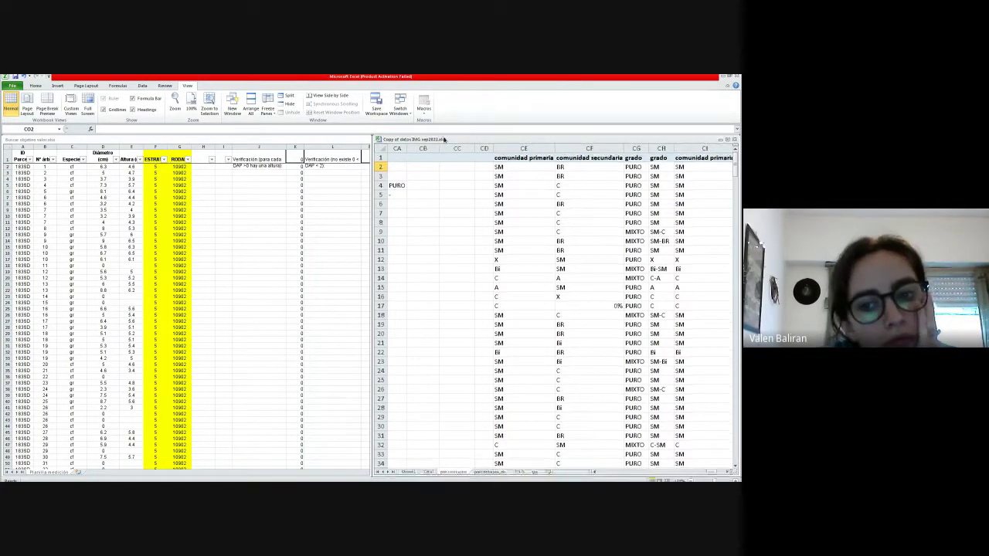
pyautogui.doubleClick(444, 140)
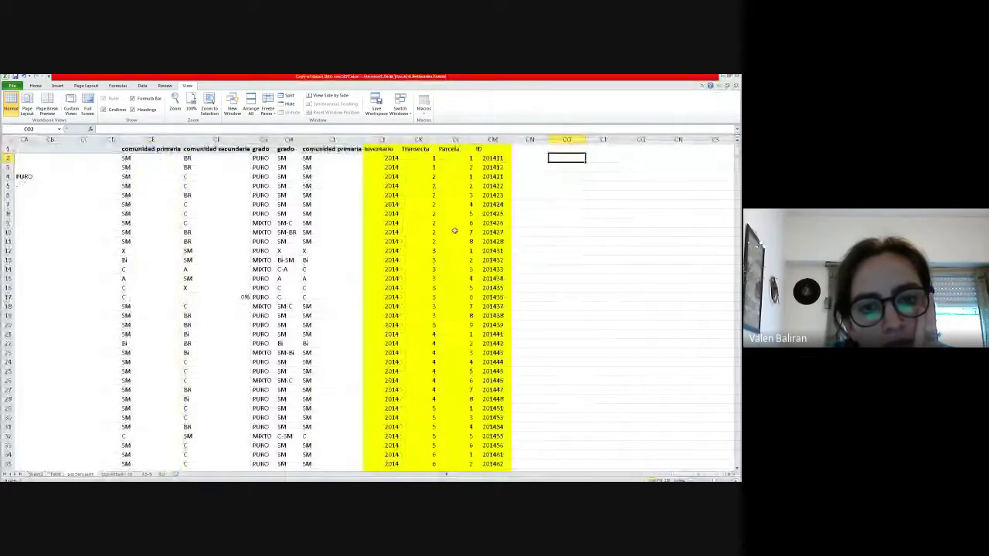
pyautogui.click(56, 473)
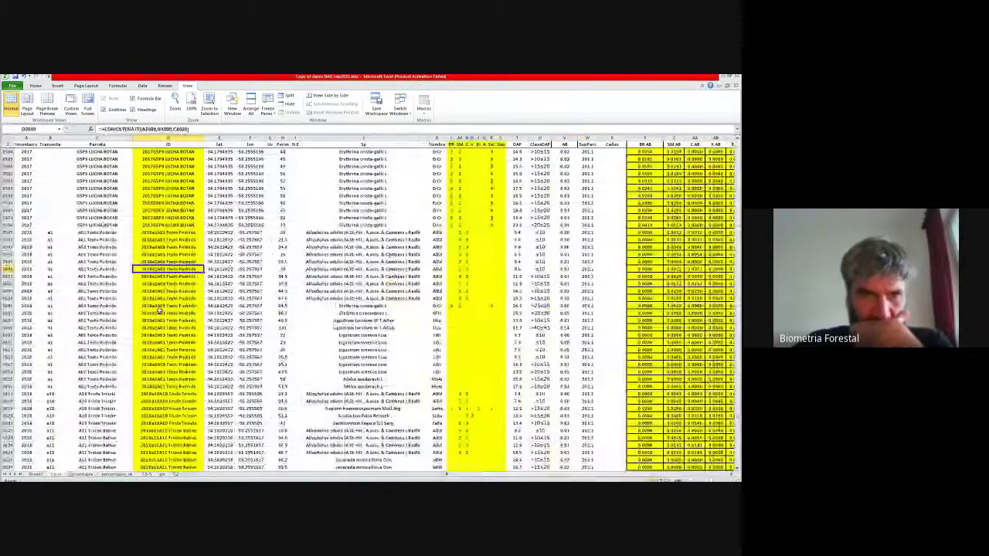
pyautogui.scroll(8, 183, 301)
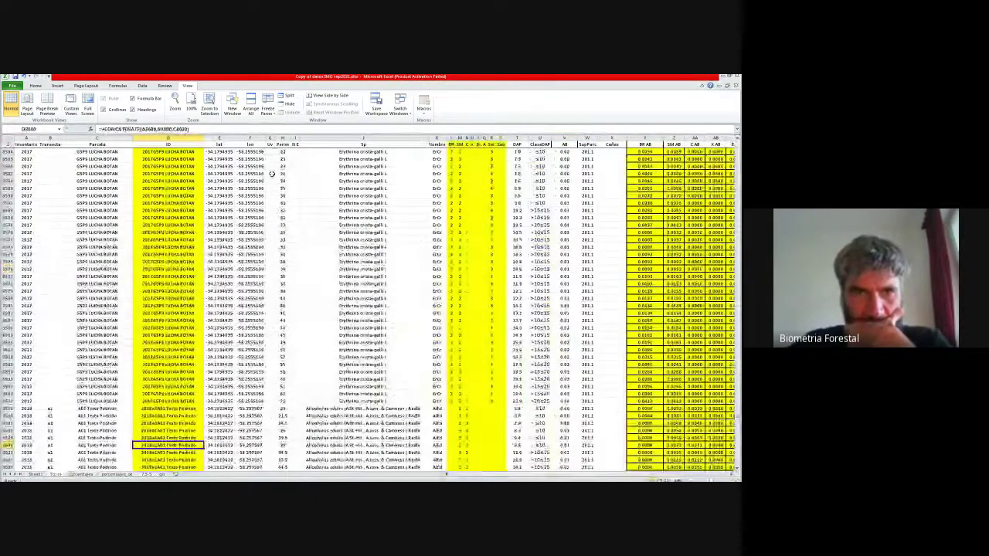
pyautogui.click(270, 173)
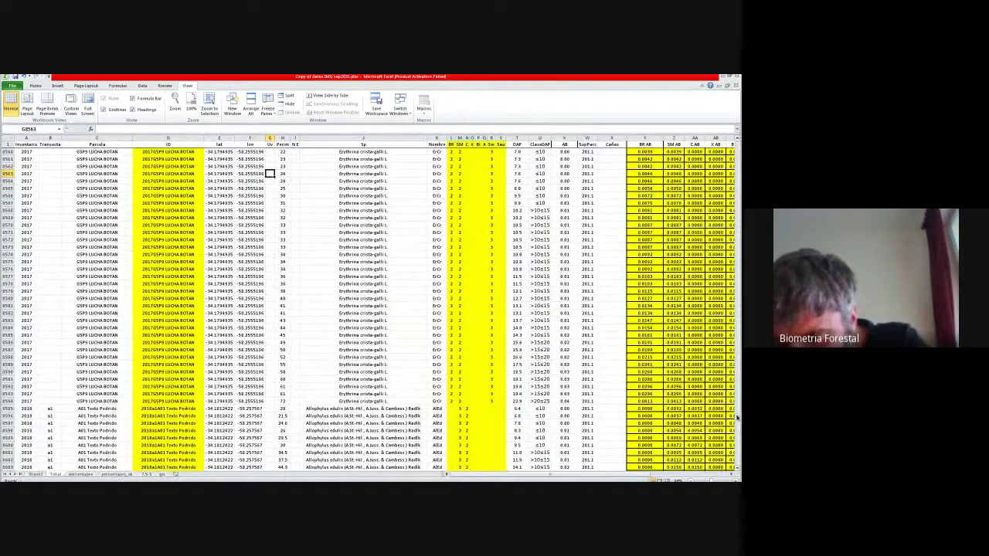
pyautogui.moveTo(739, 421); pyautogui.dragTo(740, 122)
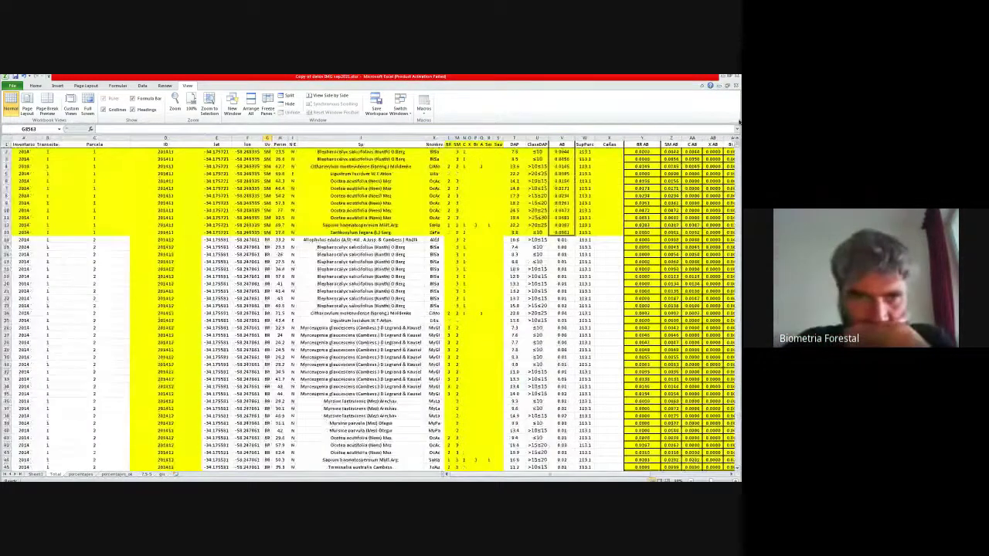
# Step: Enter the formula =VLOOKUP(A2,$R$3:$T$118,2,FALSE) in cell G2 of the Total sheet
pyautogui.click(267, 152)
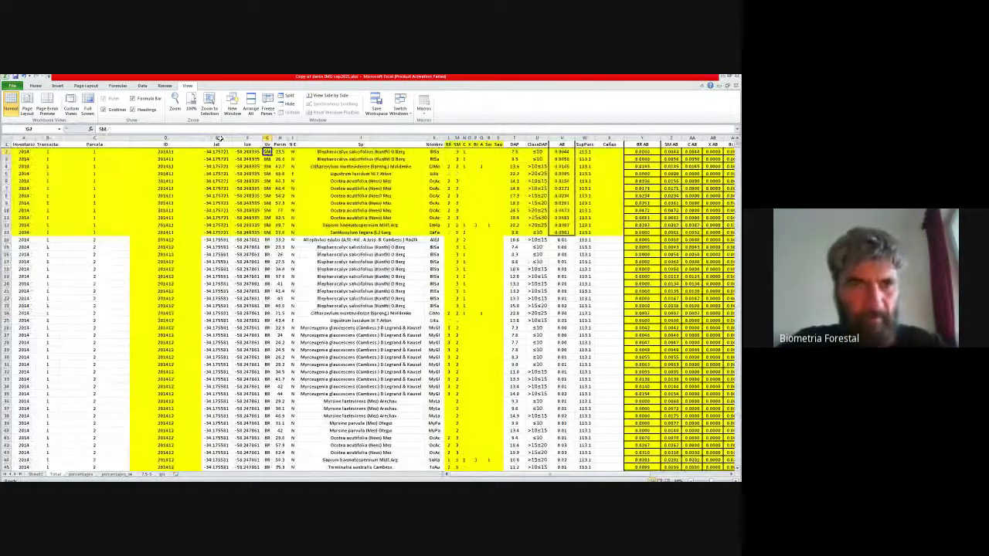
pyautogui.press('F2')
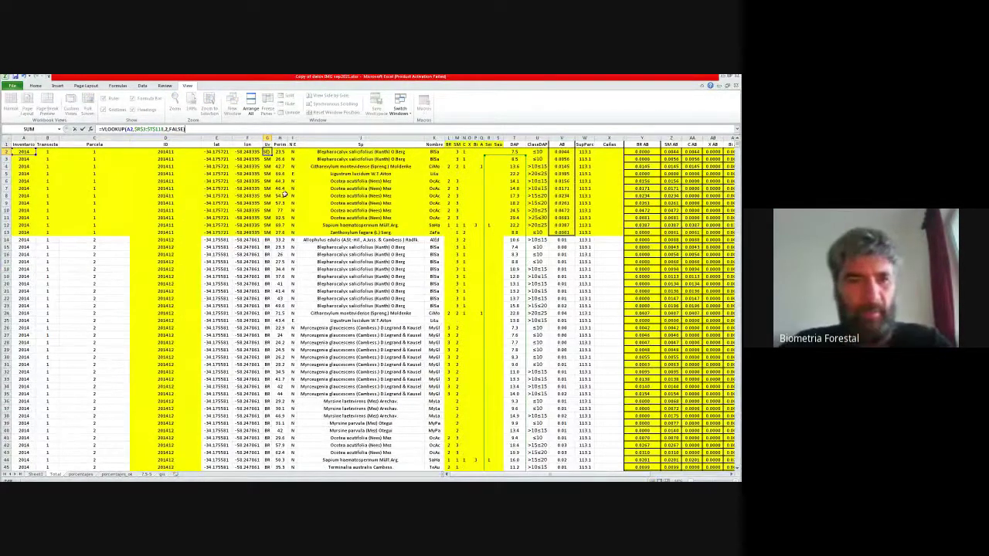
pyautogui.press('Return')
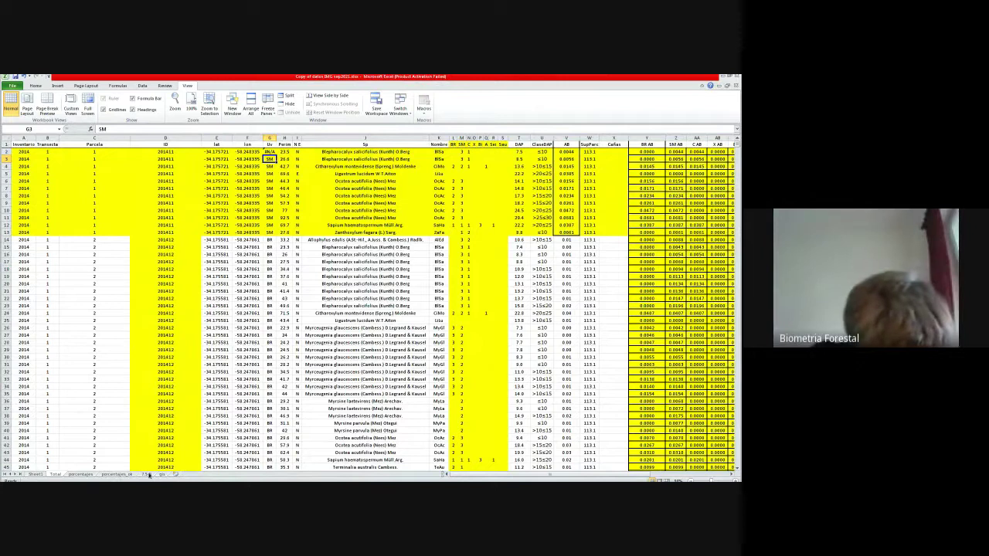
# Step: Copy the grado to ID table, CH1:CM430, from the porcentajes sheet and paste it into the Total sheet starting at cell AJ1
pyautogui.click(80, 474)
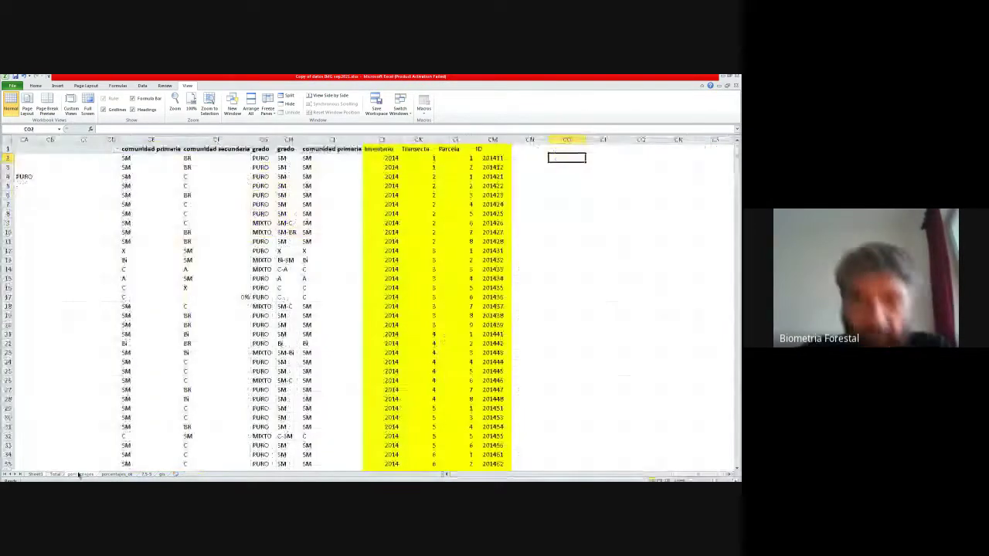
pyautogui.click(286, 149)
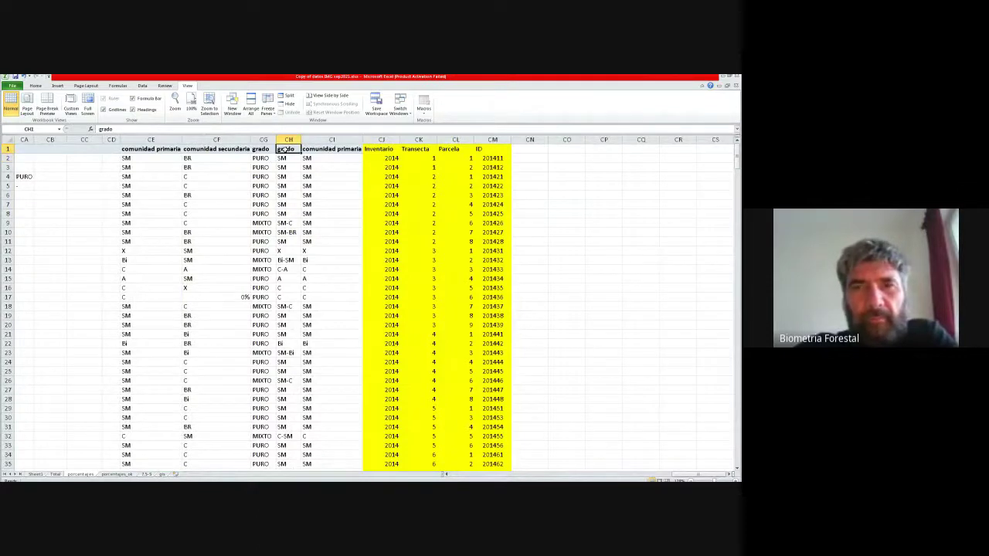
pyautogui.moveTo(285, 149); pyautogui.dragTo(502, 451)
pyautogui.hotkey('ctrl', 'c')
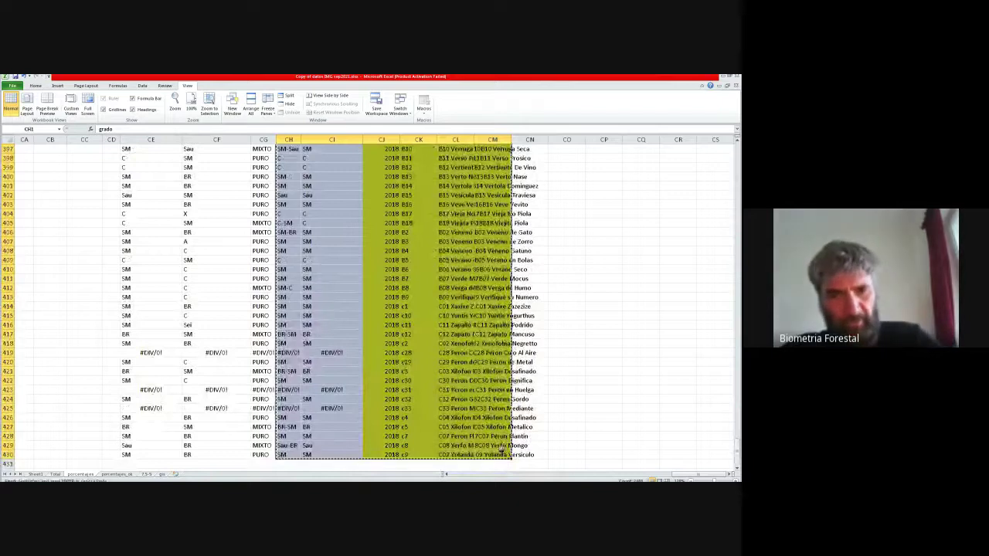
pyautogui.click(56, 475)
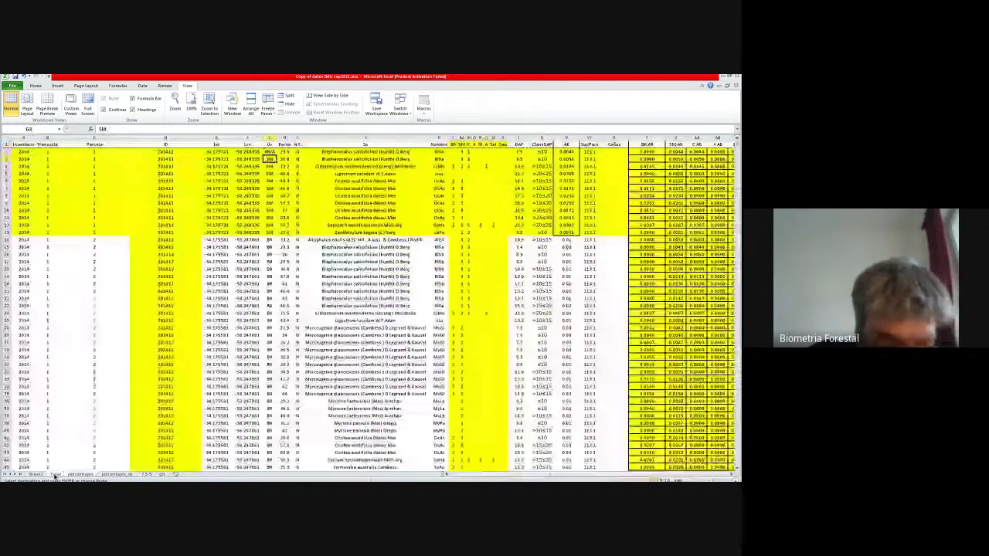
pyautogui.moveTo(536, 179); pyautogui.dragTo(357, 167)
pyautogui.click(364, 144)
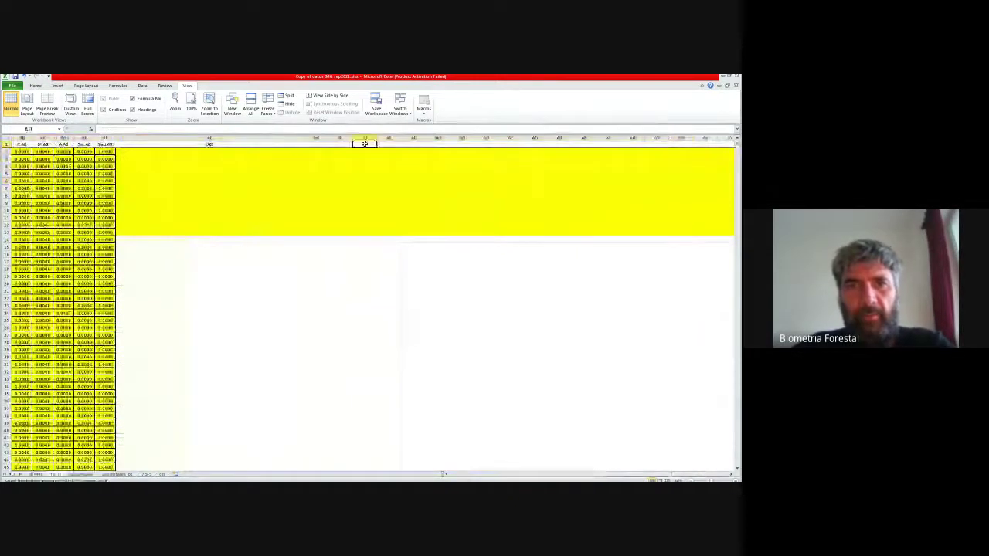
pyautogui.hotkey('ctrl', 'v')
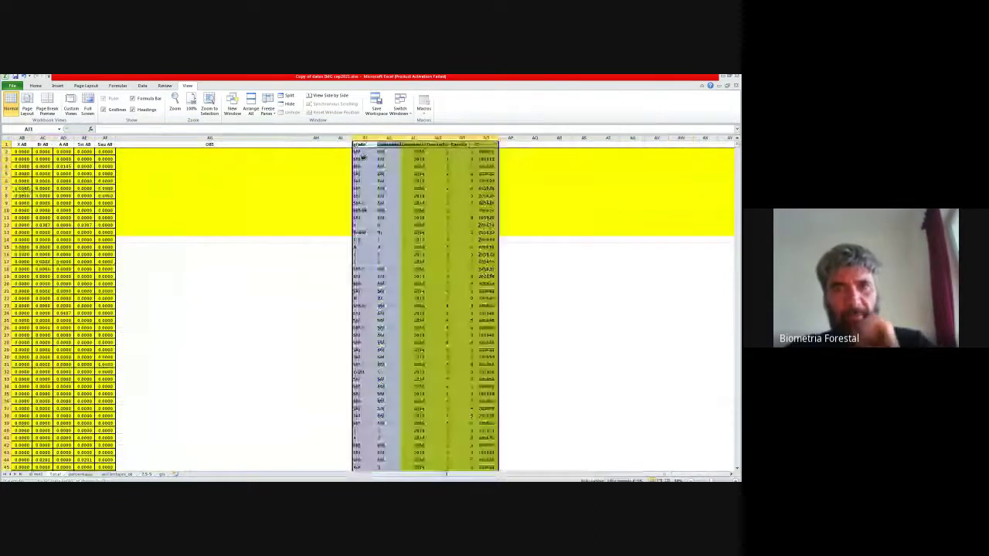
pyautogui.click(285, 261)
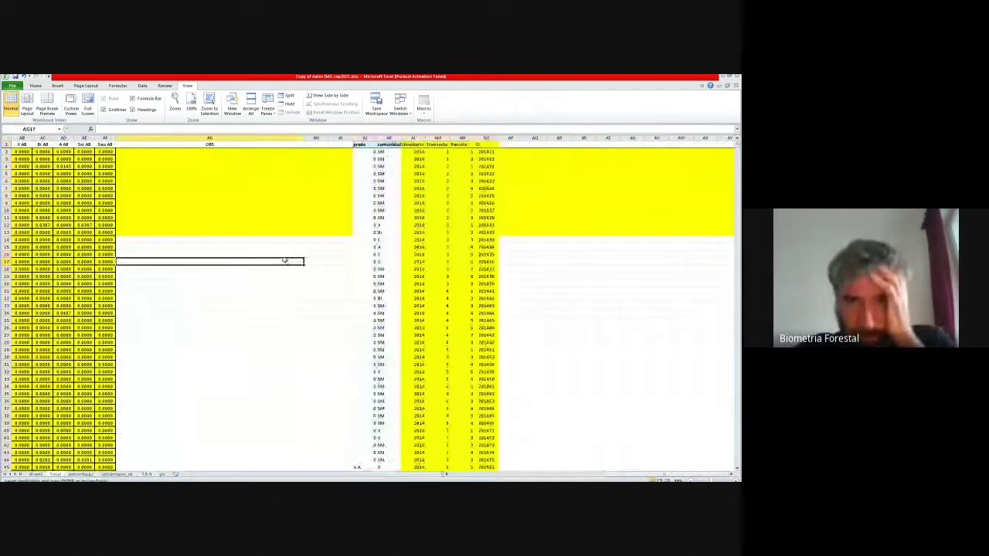
# Step: Change the lookup value of the VLOOKUP formula in G2 to the ID cell D2
pyautogui.moveTo(285, 331); pyautogui.dragTo(4, 299)
pyautogui.click(268, 151)
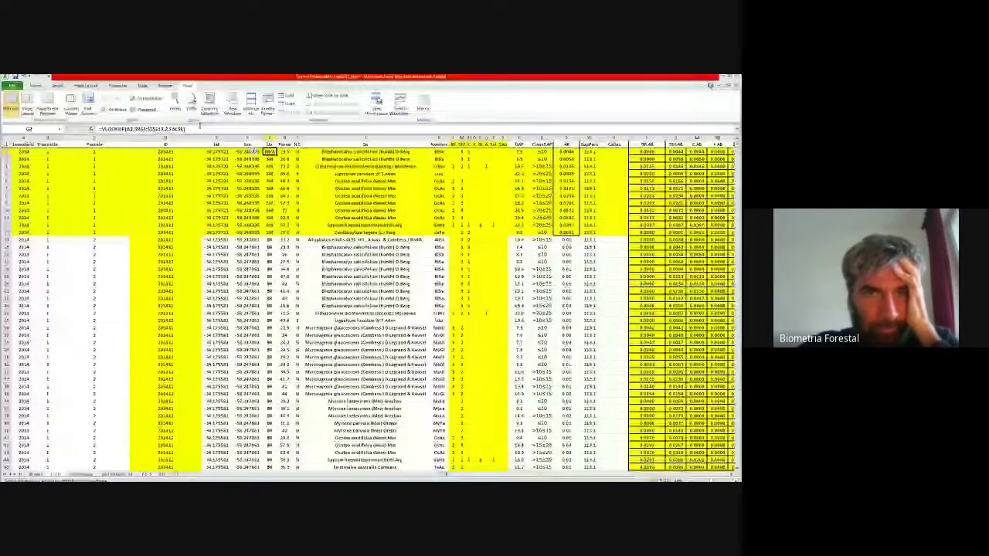
pyautogui.doubleClick(268, 152)
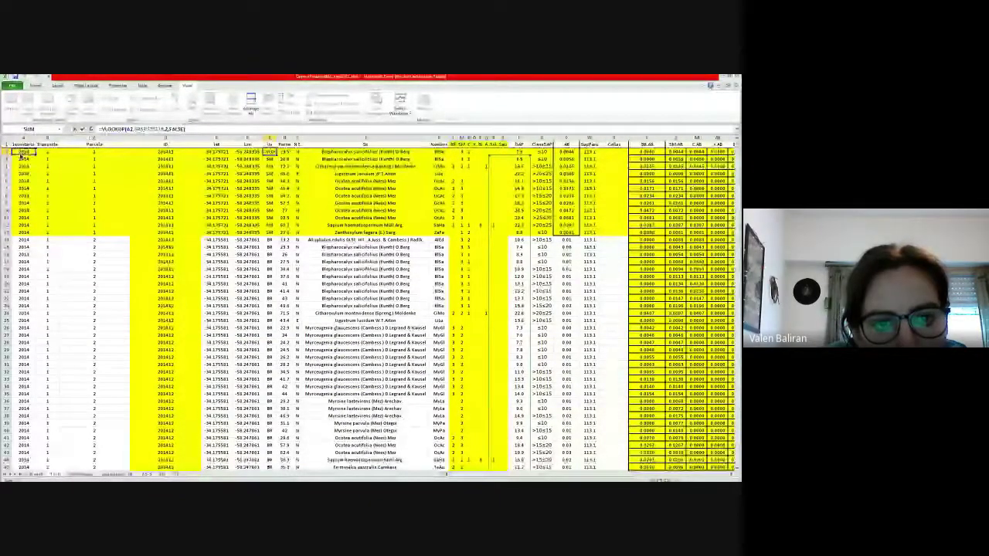
pyautogui.click(154, 152)
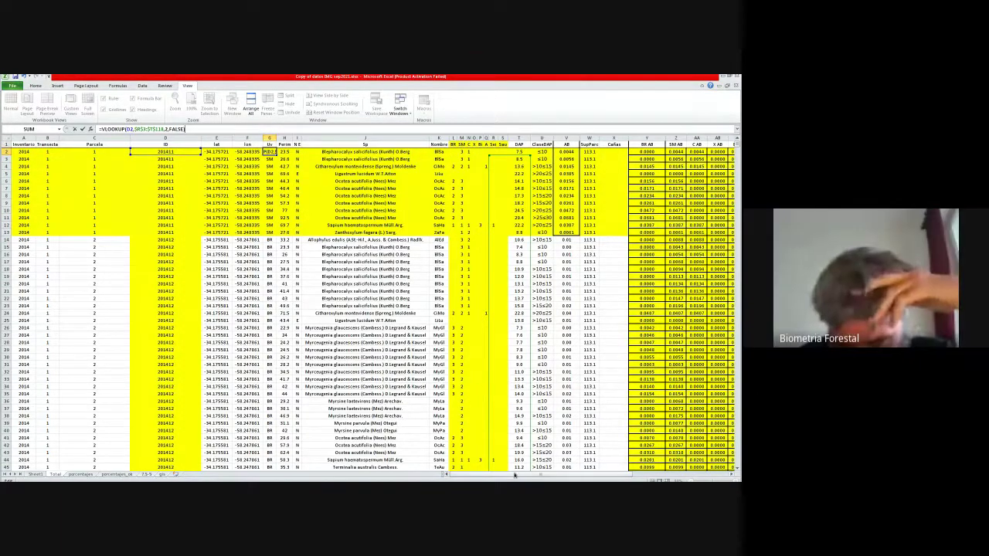
# Step: Set the table range of the G2 VLOOKUP formula to $AJ$2:$AO$430, covering the pasted grado to ID columns
pyautogui.moveTo(516, 475); pyautogui.dragTo(617, 469)
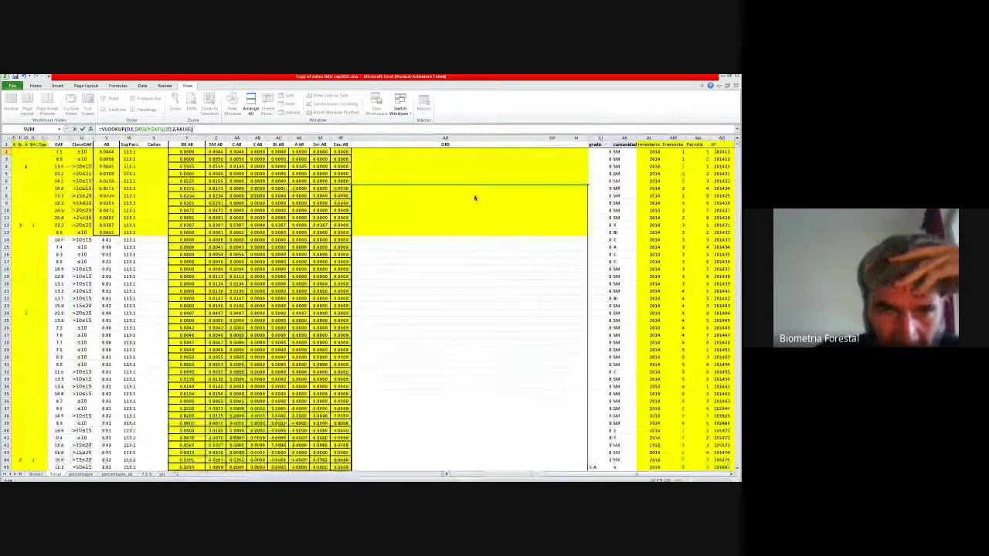
pyautogui.click(632, 157)
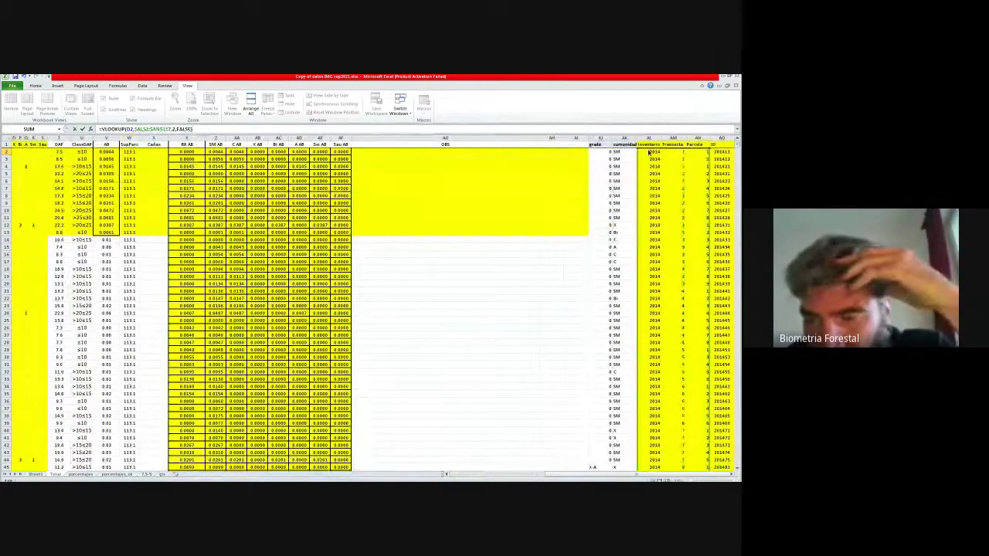
pyautogui.click(617, 150)
pyautogui.moveTo(617, 149); pyautogui.dragTo(603, 152)
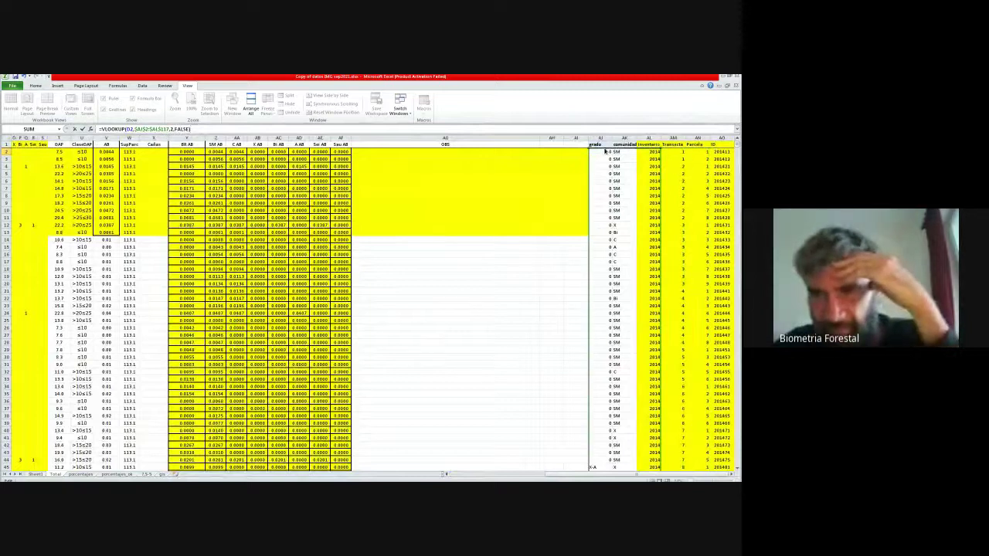
pyautogui.scroll(-6, 696, 359)
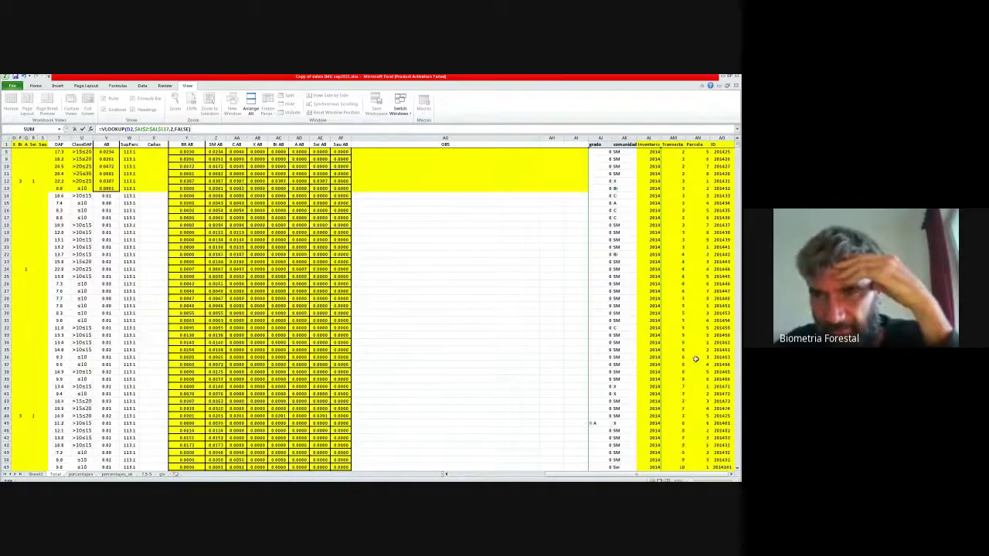
pyautogui.scroll(-20, 697, 360)
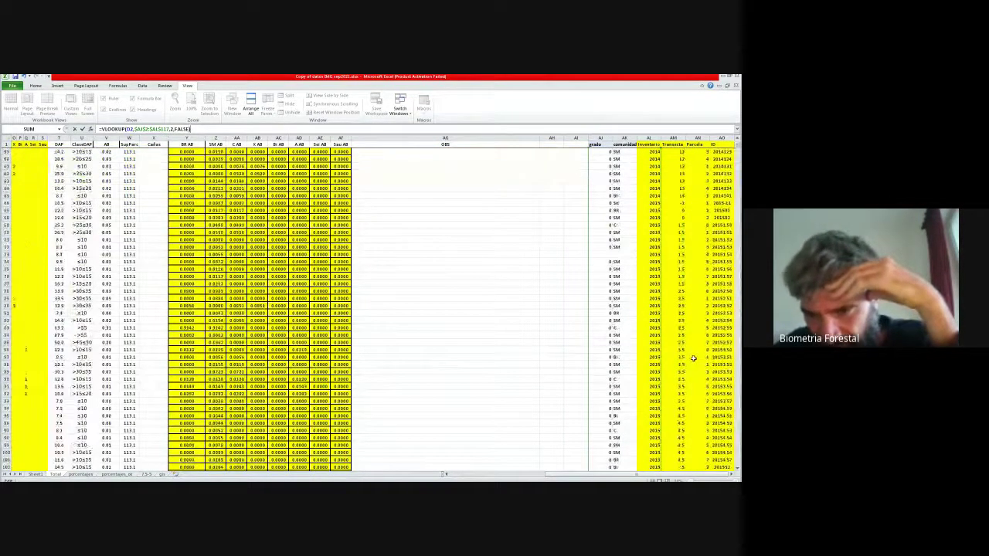
pyautogui.scroll(-8, 683, 368)
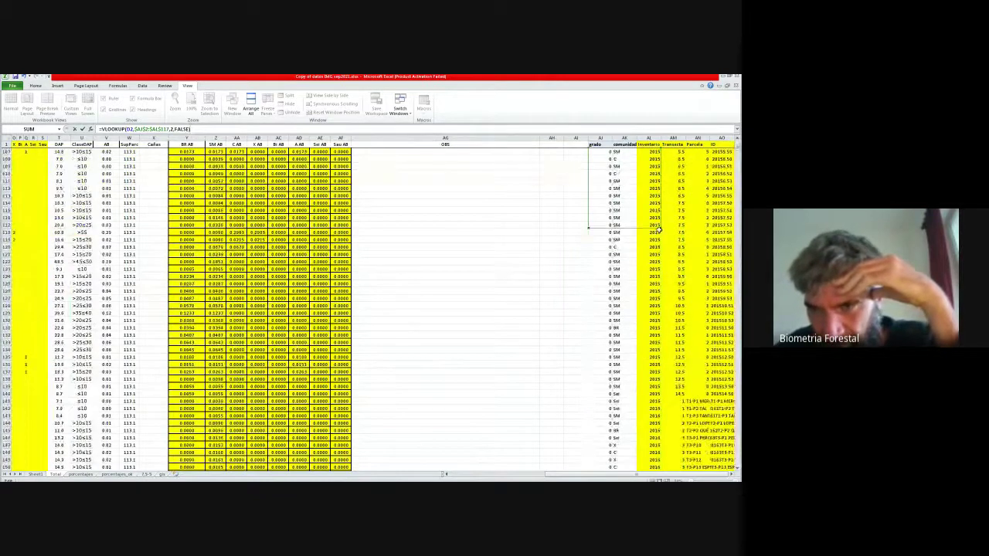
pyautogui.moveTo(662, 228); pyautogui.dragTo(608, 411)
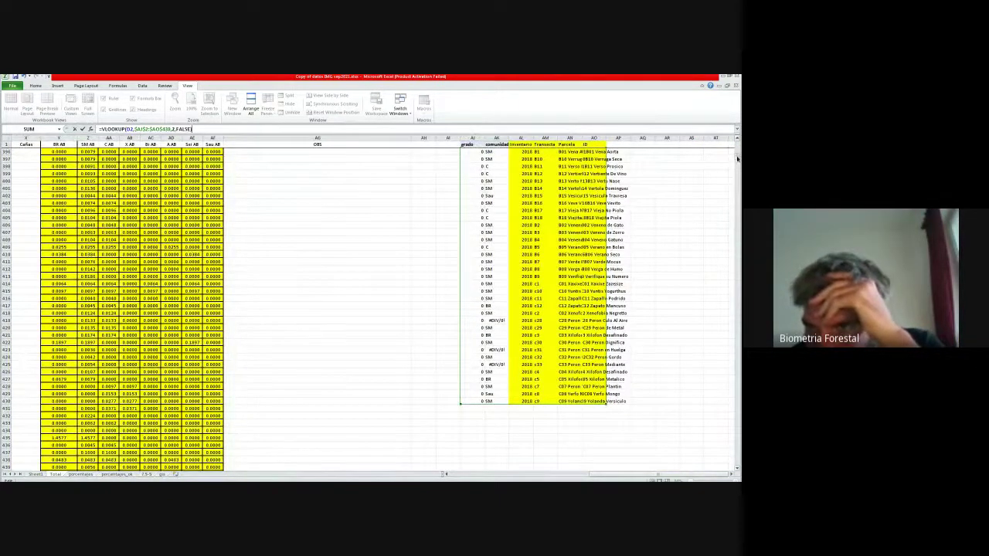
pyautogui.moveTo(737, 159); pyautogui.dragTo(737, 147)
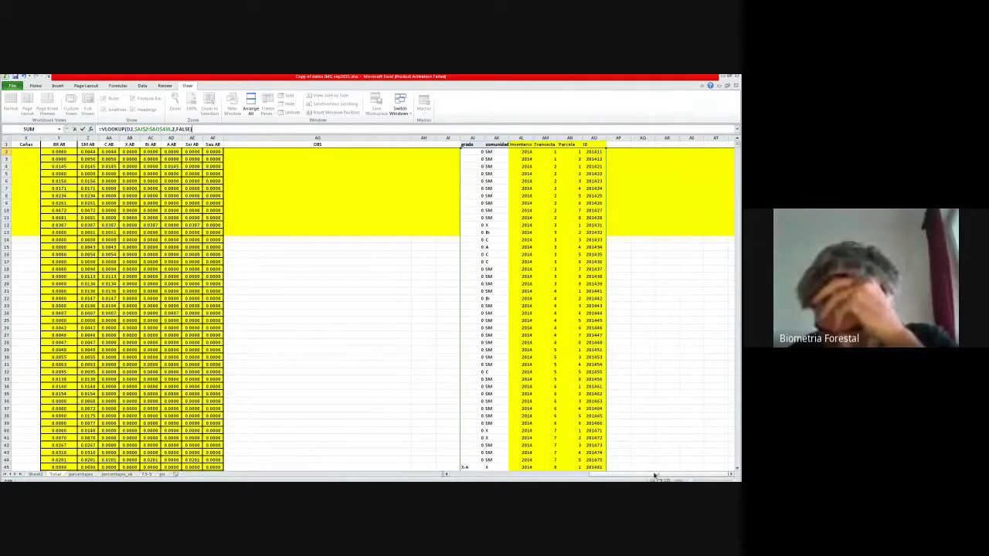
pyautogui.moveTo(654, 474); pyautogui.dragTo(625, 477)
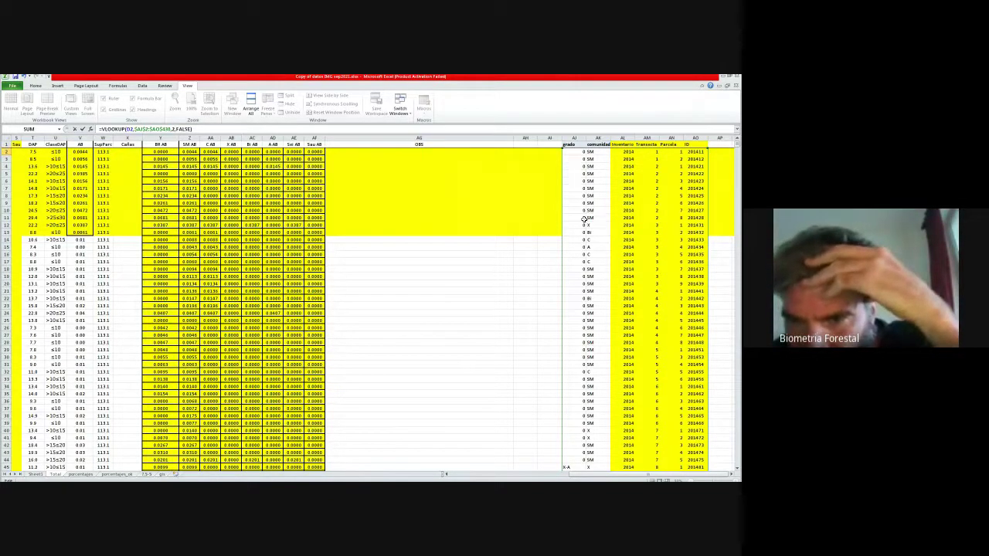
pyautogui.scroll(-7, 570, 227)
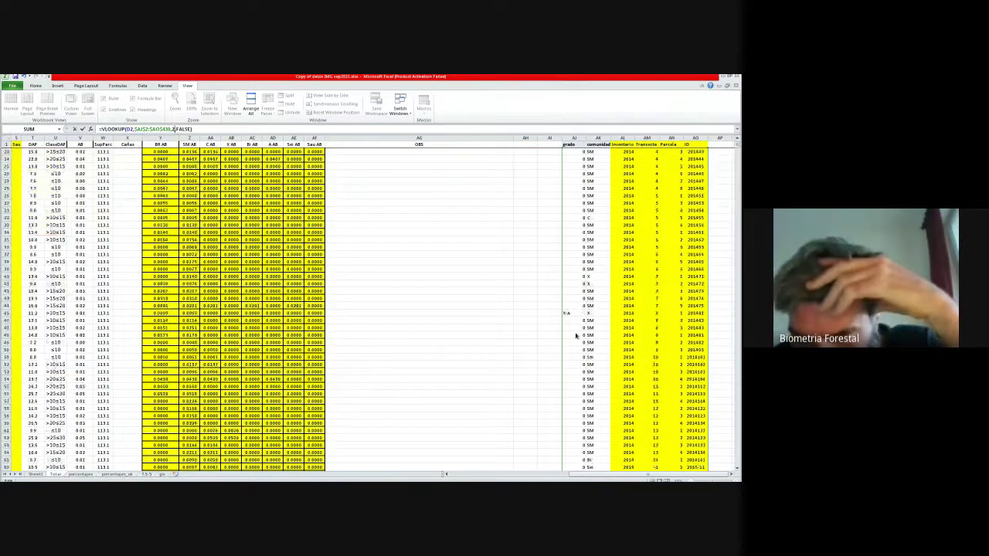
pyautogui.scroll(7, 557, 309)
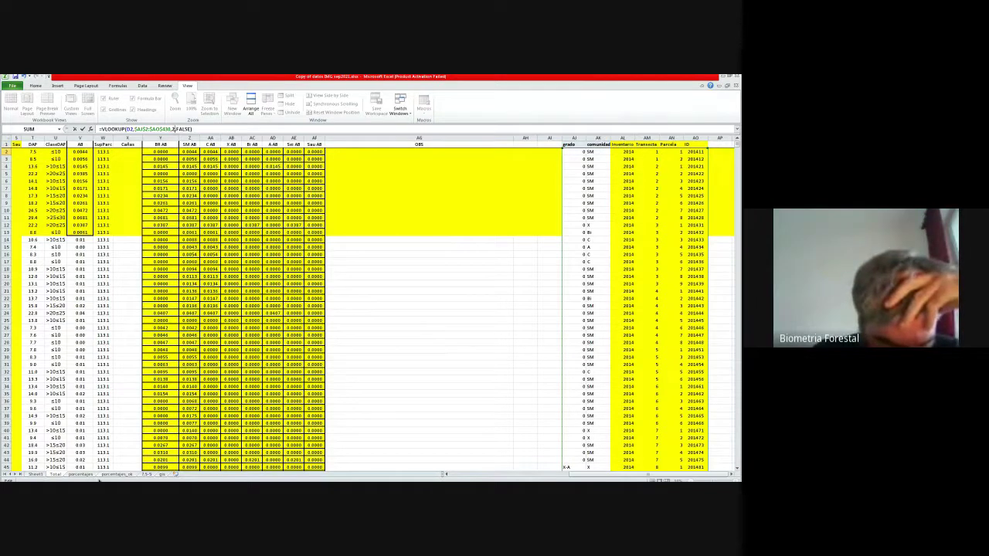
# Step: Copy the grado to ID table, CH1:CM430, from the porcentajes sheet again and paste it as values into the Total sheet starting at AJ1
pyautogui.click(83, 477)
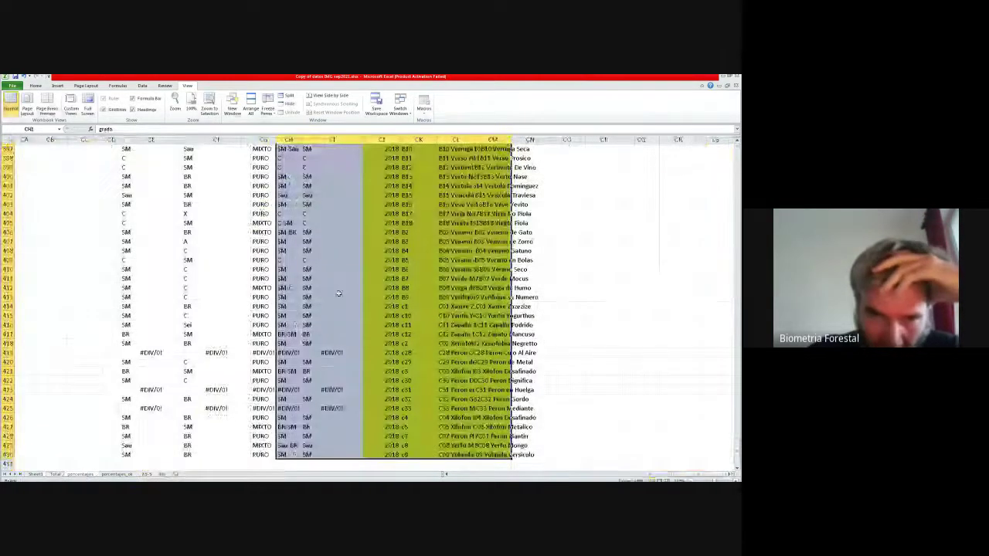
pyautogui.scroll(20, 363, 277)
pyautogui.hotkey('ctrl', 'c')
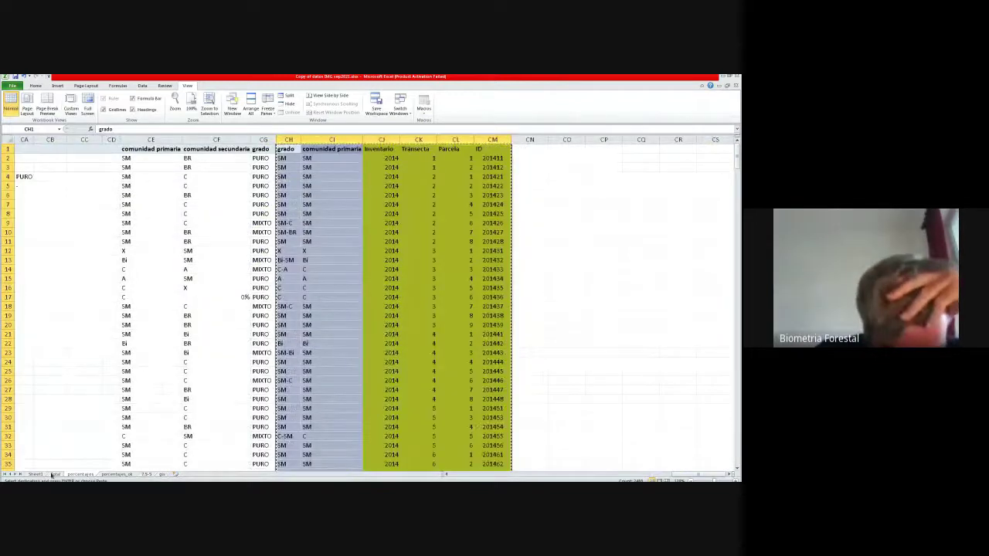
pyautogui.click(51, 475)
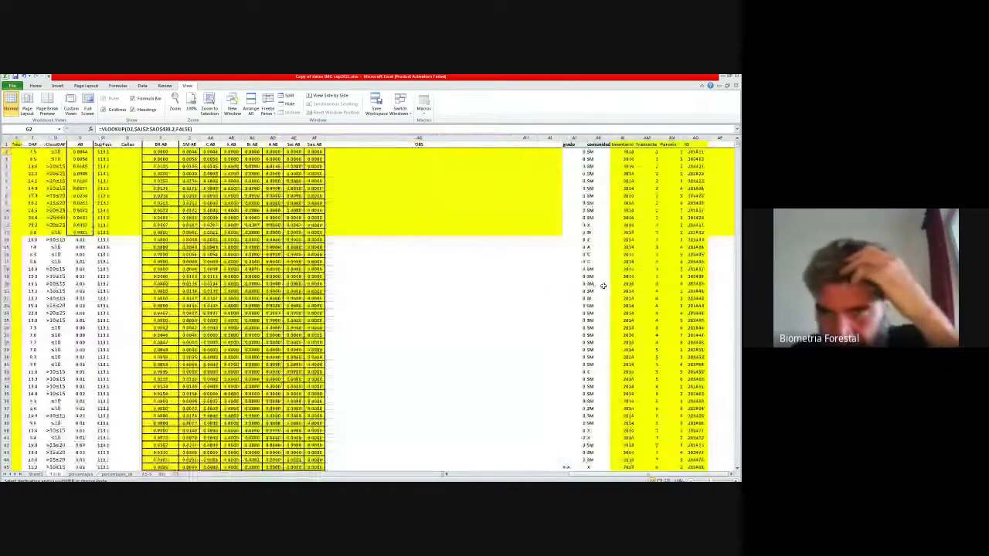
pyautogui.click(574, 152)
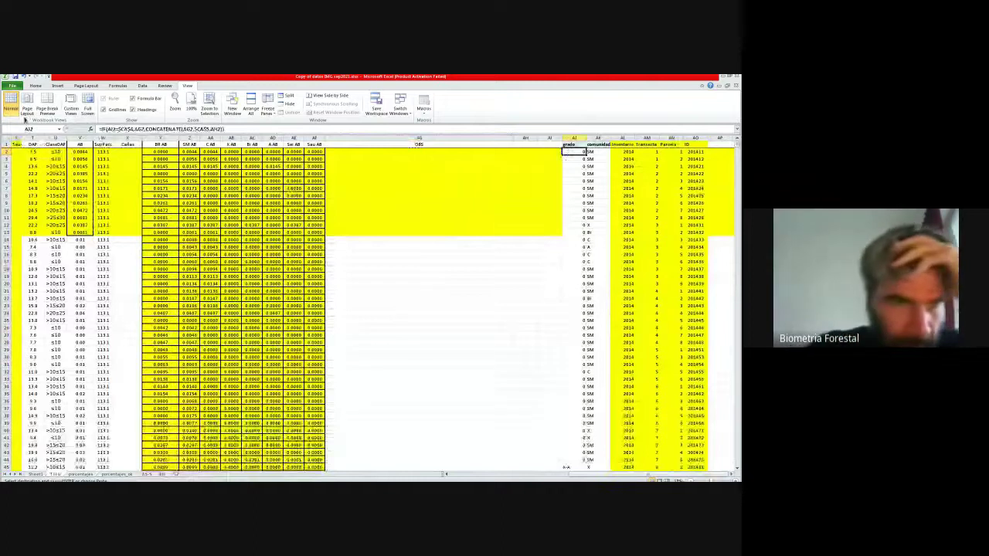
pyautogui.click(35, 86)
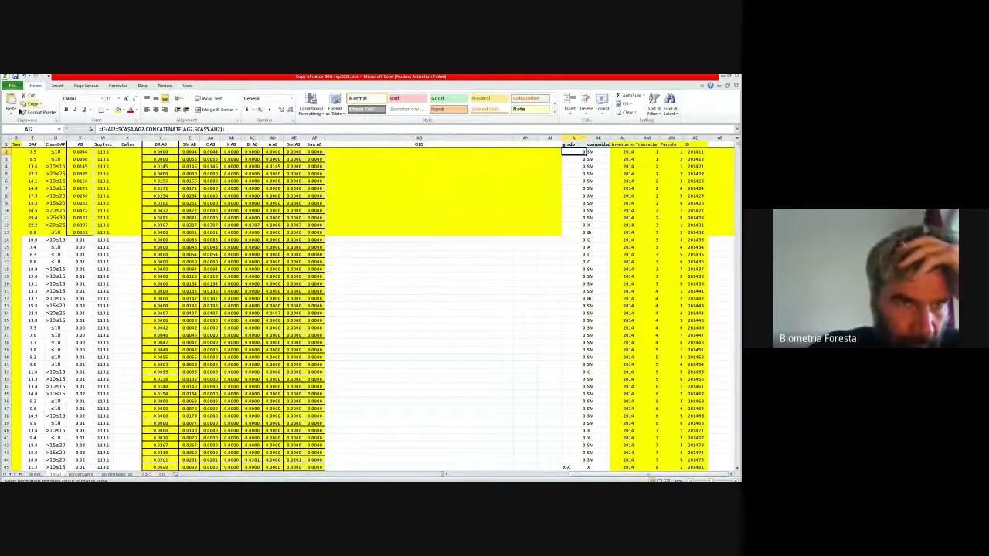
pyautogui.hotkey('ctrl', 'v')
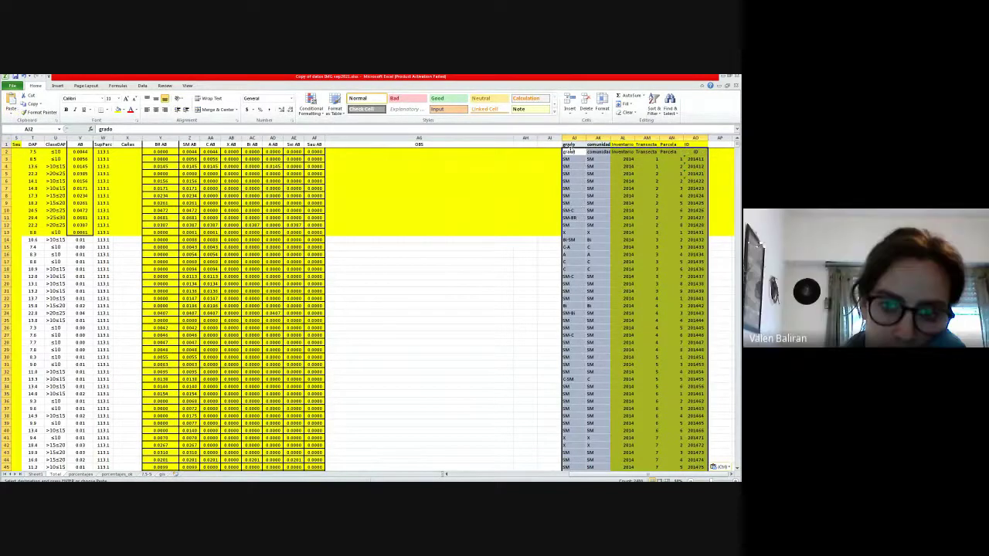
pyautogui.click(570, 144)
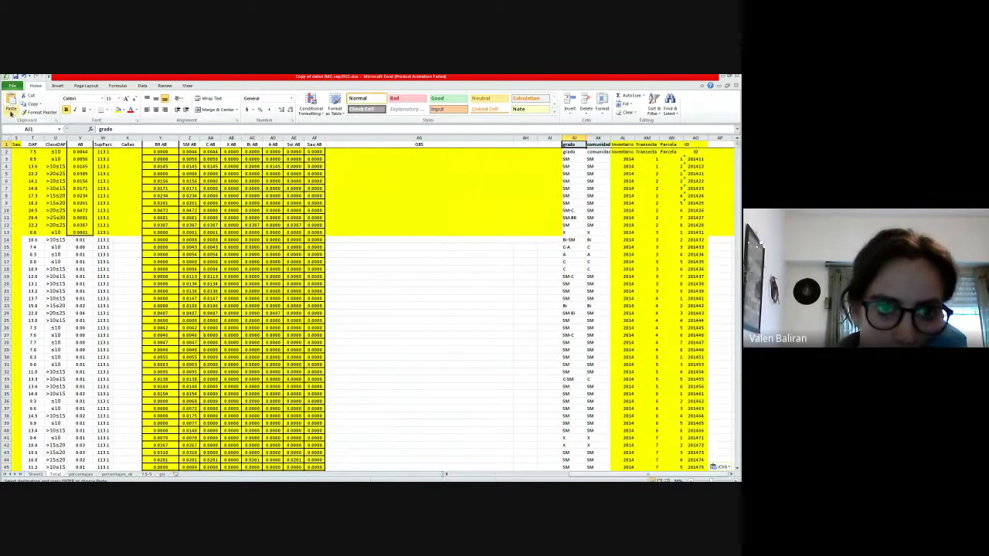
pyautogui.hotkey('ctrl', 'v')
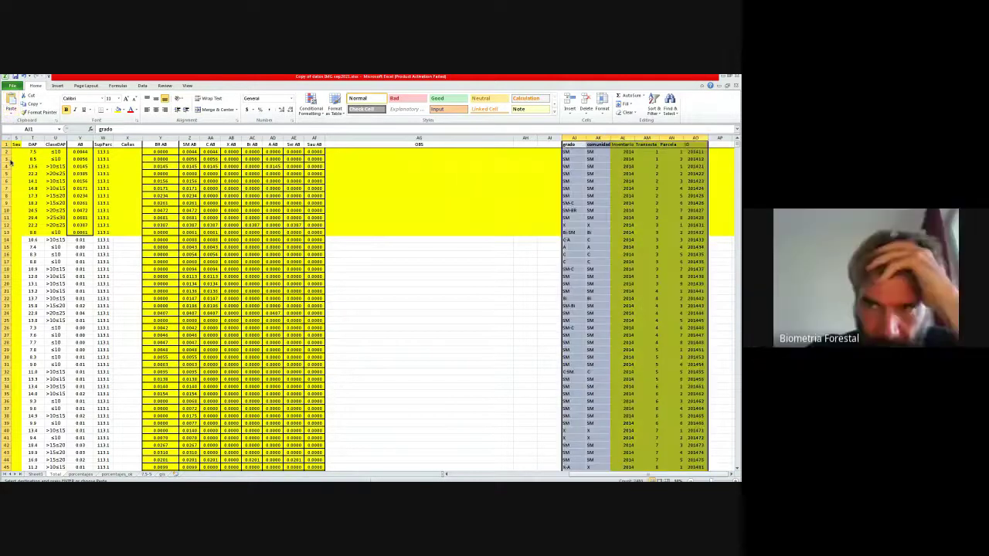
# Step: Clear the leftover duplicate row AJ431:AO431 below the end of the pasted community table
pyautogui.scroll(-20, 683, 311)
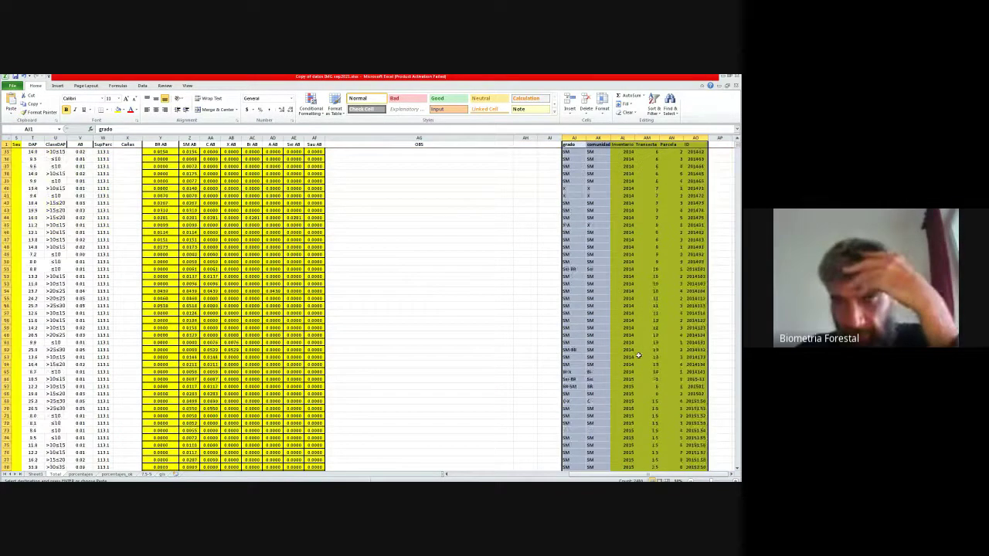
pyautogui.scroll(-20, 639, 364)
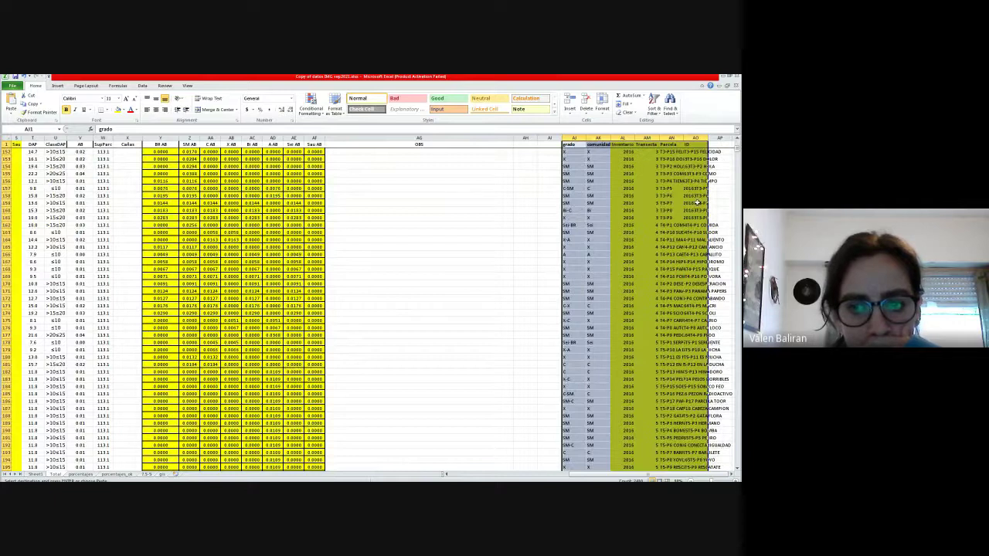
pyautogui.scroll(-13, 611, 368)
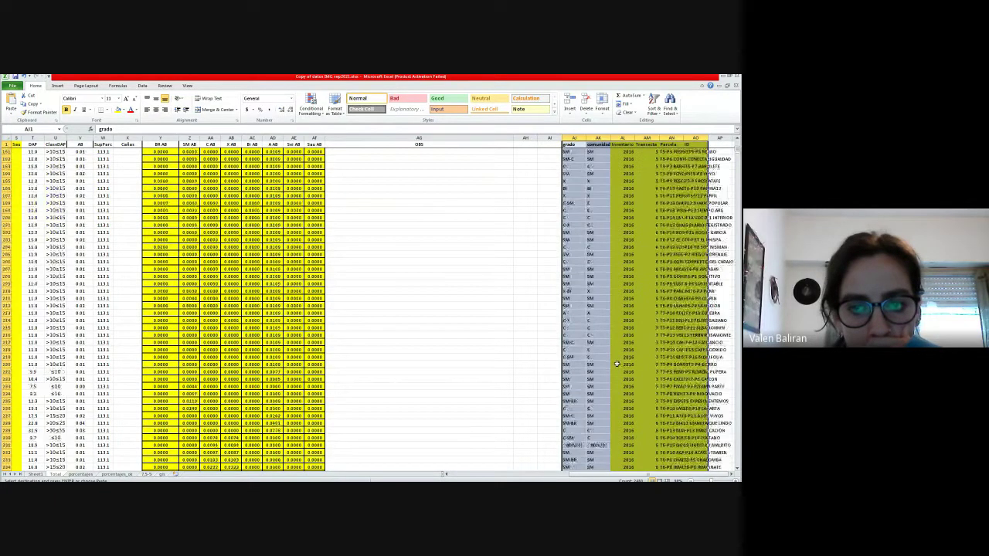
pyautogui.scroll(-17, 617, 363)
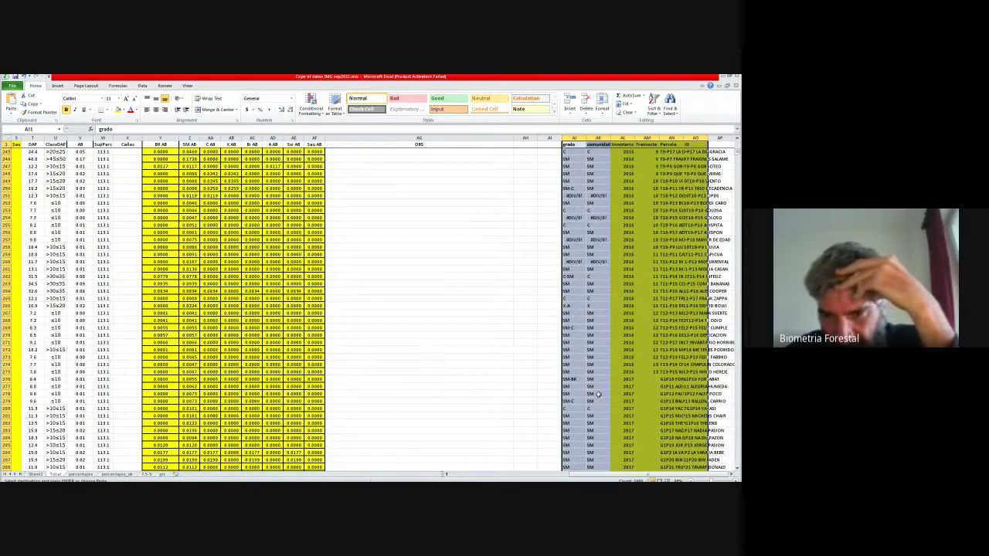
pyautogui.scroll(-2, 597, 389)
pyautogui.scroll(-10, 597, 389)
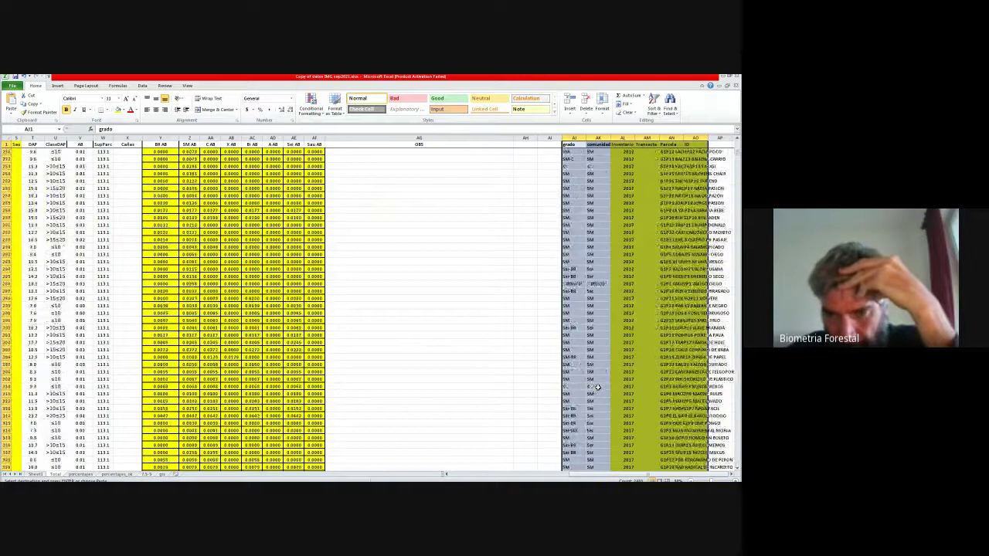
pyautogui.scroll(-8, 597, 387)
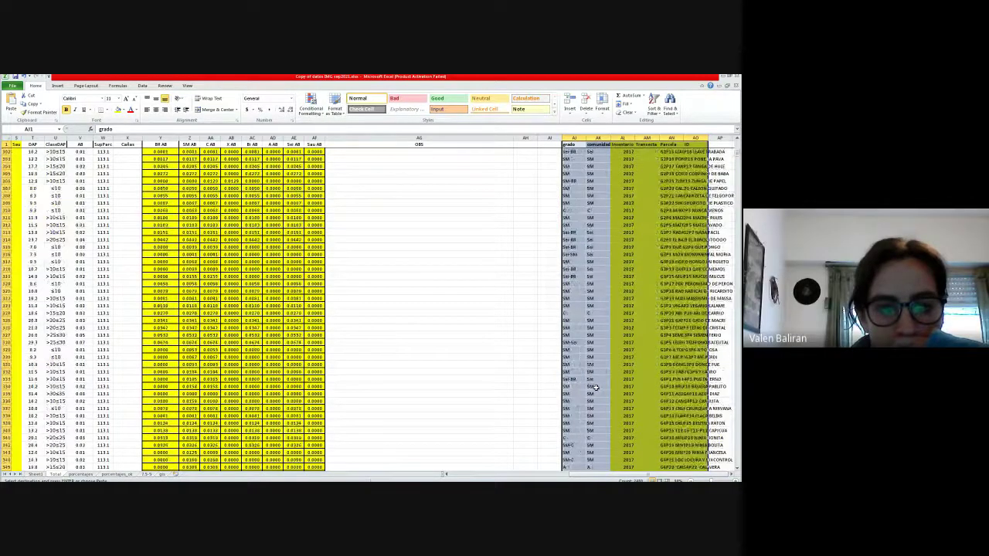
pyautogui.scroll(-17, 596, 387)
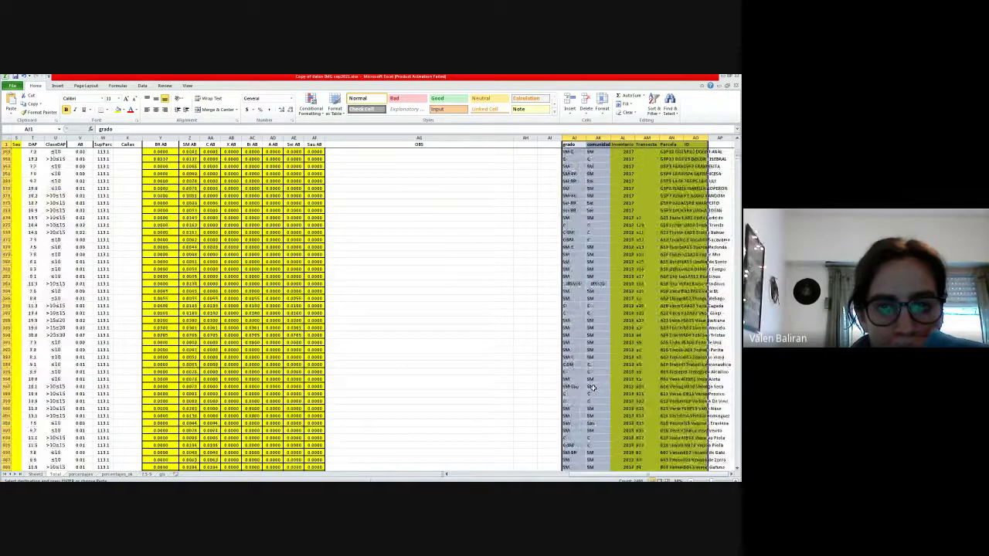
pyautogui.scroll(-19, 593, 388)
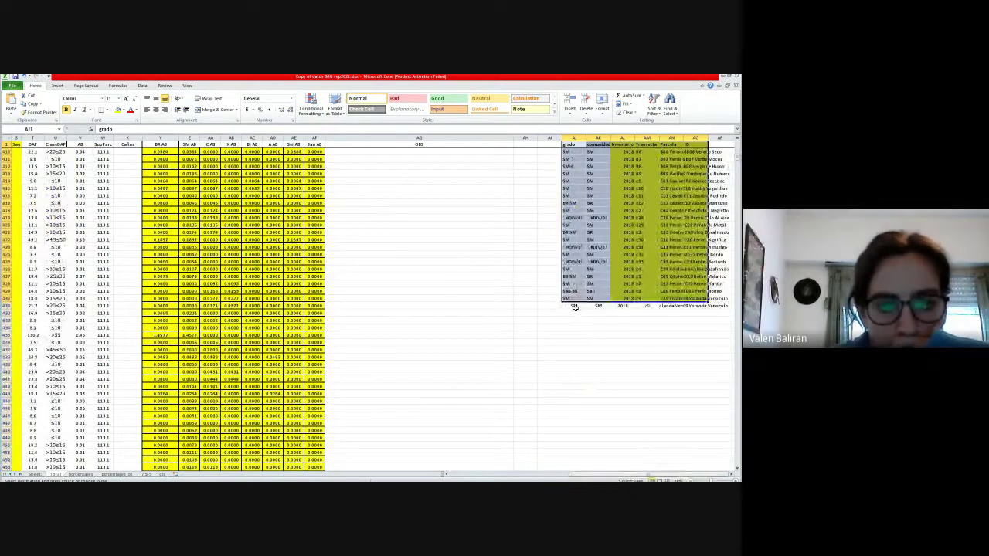
pyautogui.moveTo(574, 307); pyautogui.dragTo(700, 308)
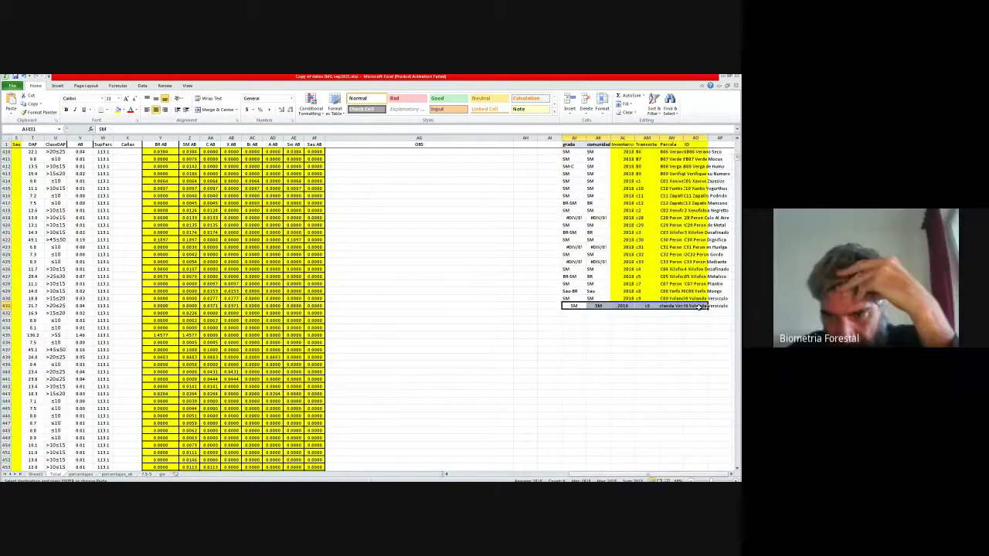
pyautogui.press('Delete')
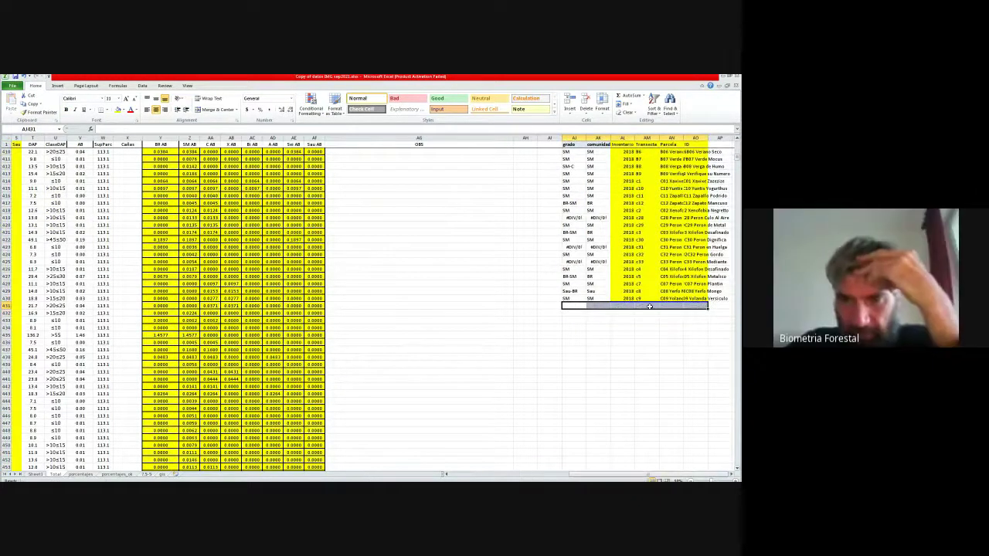
# Step: Set the column index of the VLOOKUP formula in G2 of the Total sheet to 1
pyautogui.moveTo(526, 283); pyautogui.dragTo(15, 143)
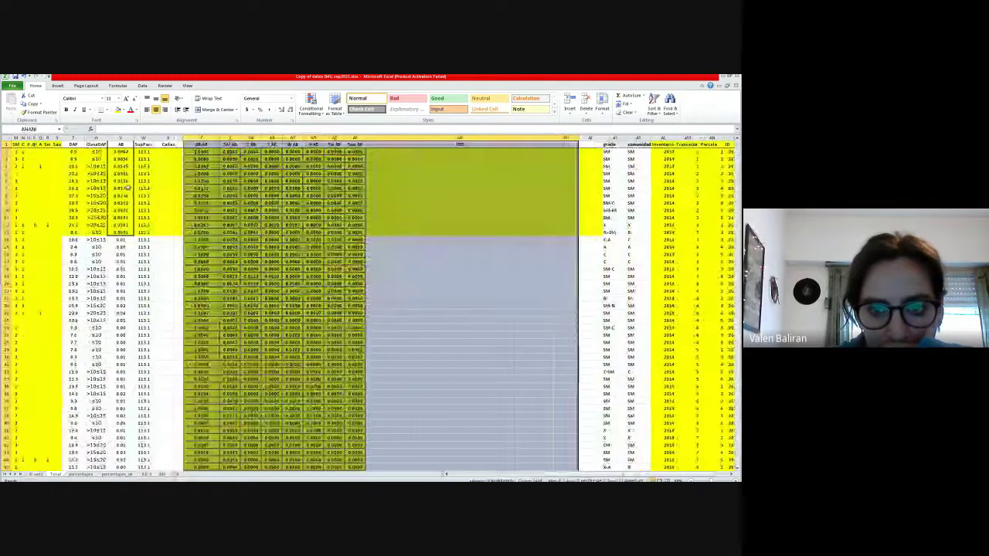
pyautogui.click(101, 185)
pyautogui.hscroll(-5, 80, 191)
pyautogui.moveTo(247, 188); pyautogui.dragTo(332, 197)
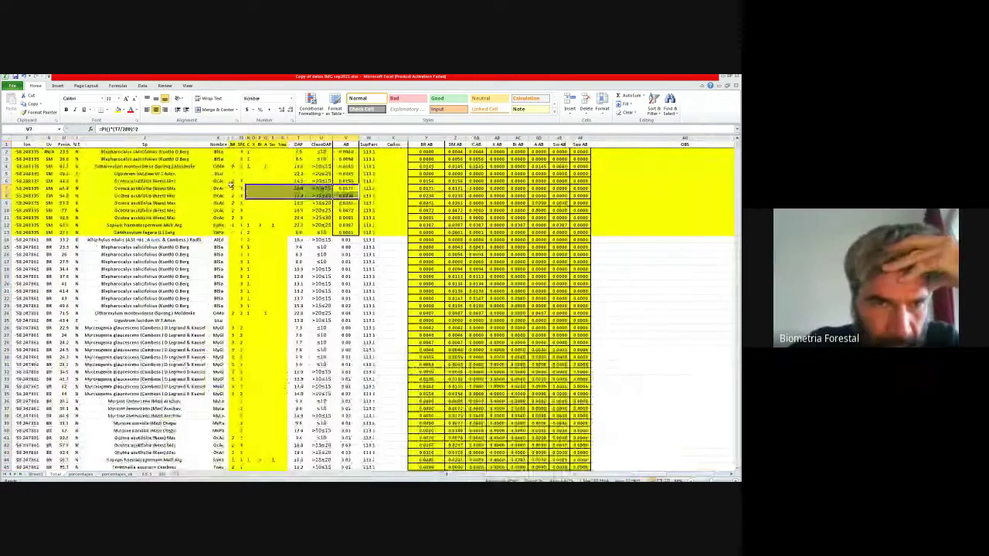
pyautogui.click(48, 151)
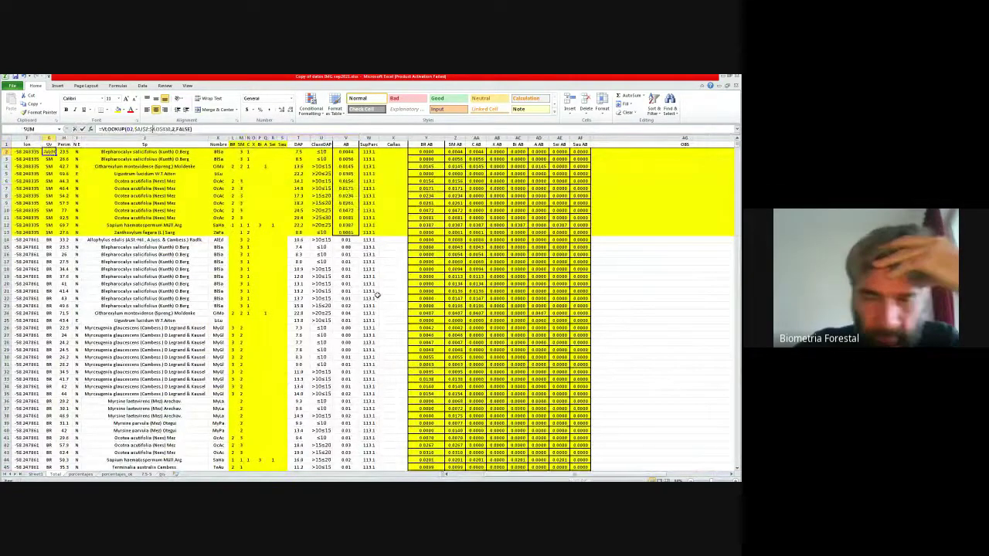
pyautogui.press('F2')
pyautogui.hscroll(-5, 646, 477)
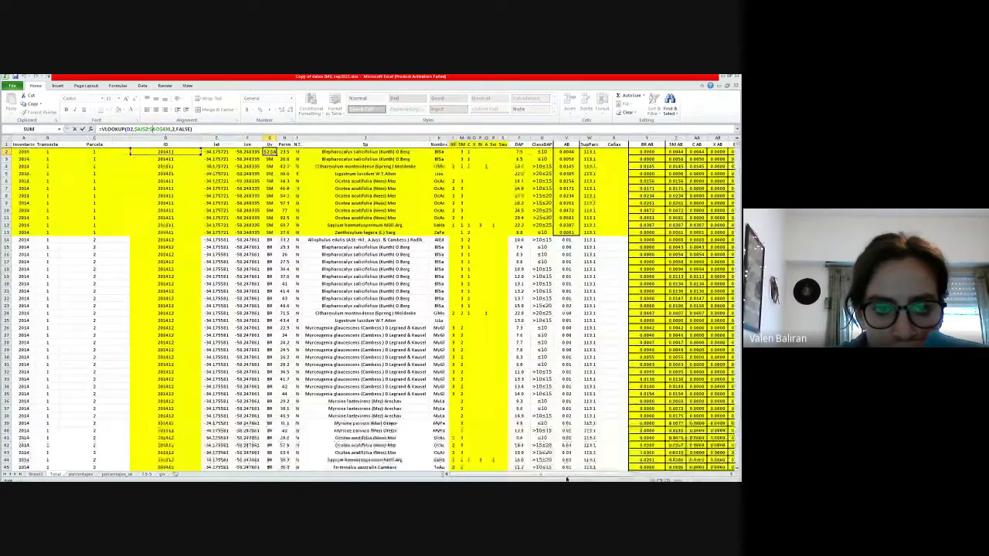
pyautogui.hscroll(4, 564, 476)
pyautogui.hscroll(3, 605, 478)
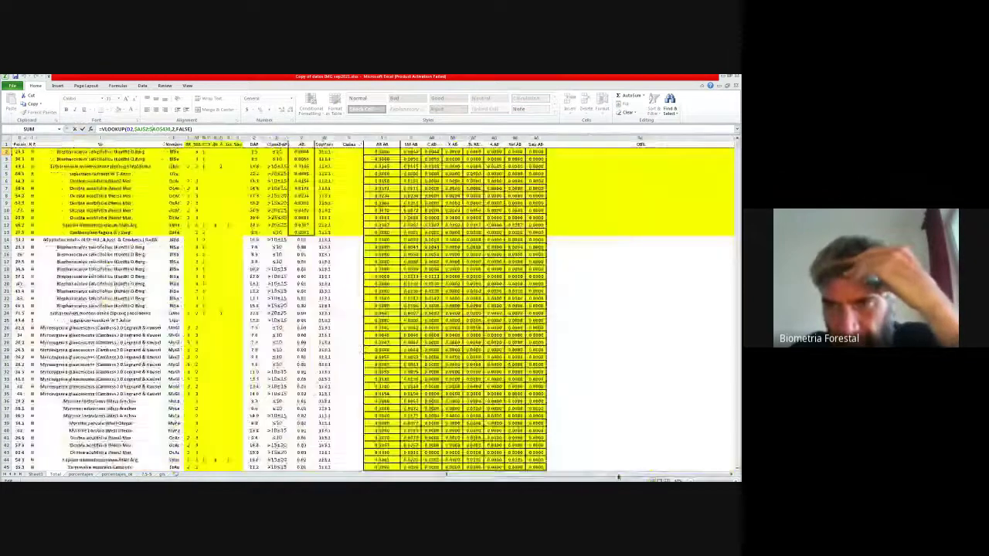
pyautogui.hscroll(6, 618, 478)
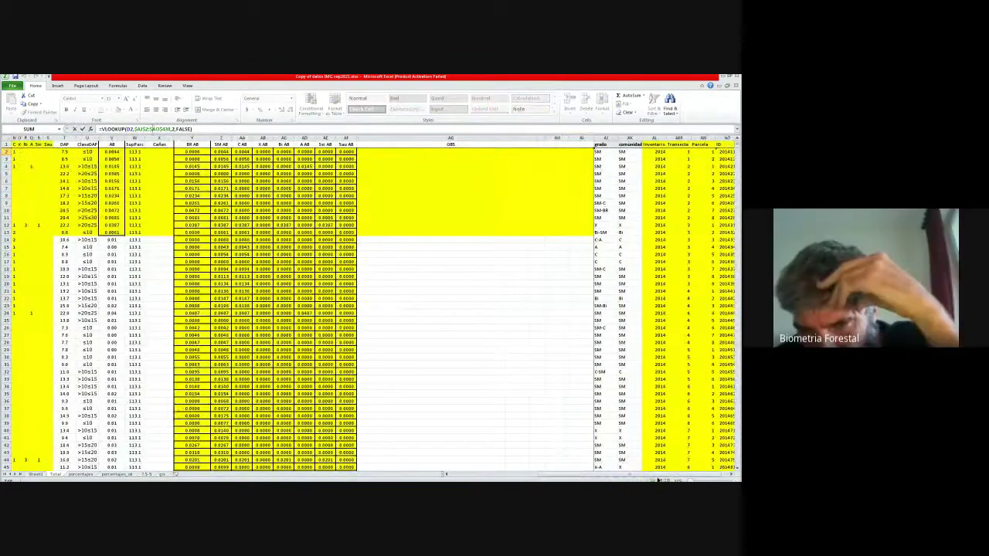
pyautogui.hscroll(-6, 616, 481)
pyautogui.hscroll(-4, 616, 481)
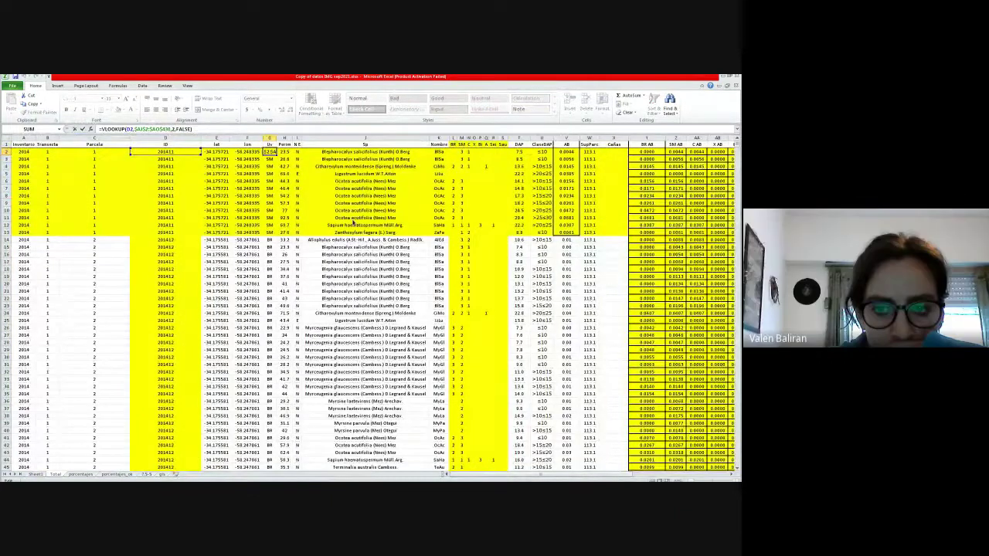
pyautogui.press('BackSpace')
pyautogui.write('1')
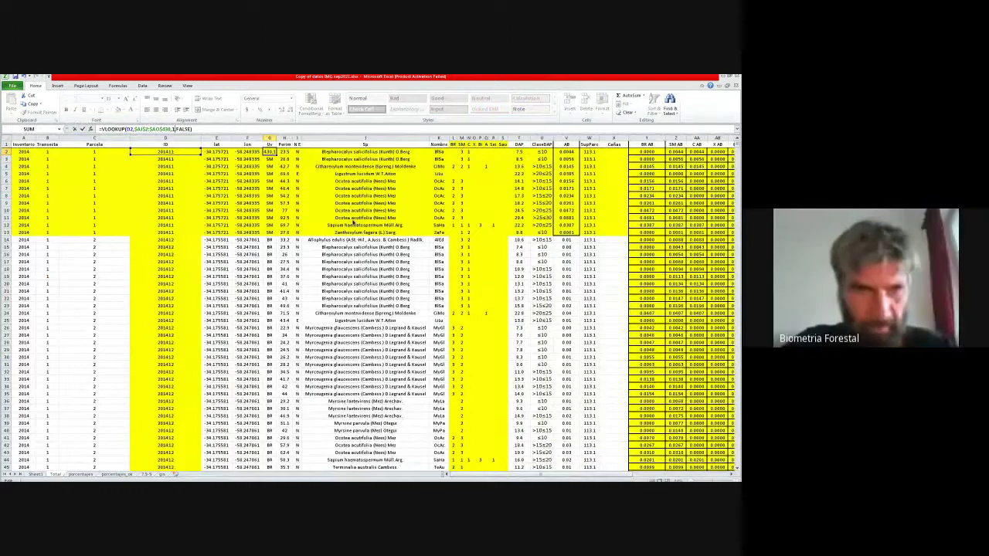
pyautogui.press('Return')
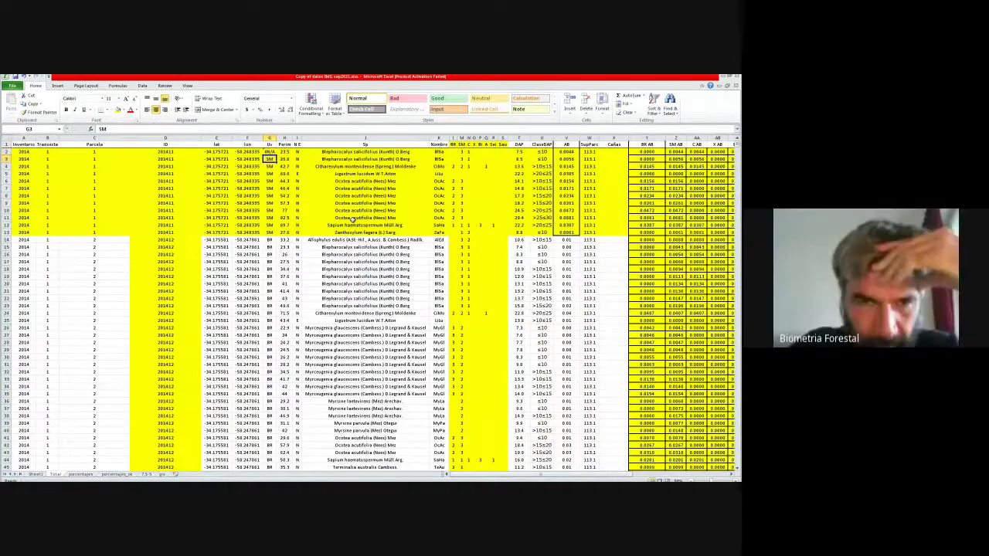
pyautogui.press('Up')
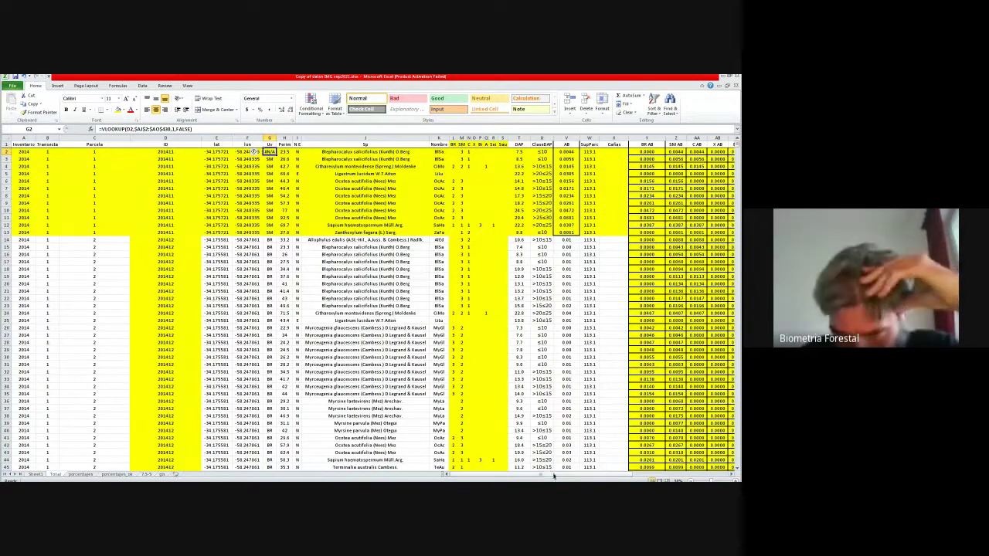
# Step: Switch to the Buscar objetivo example workbook and open its G2 VLOOKUP formula to examine the lookup cell and table range
pyautogui.moveTo(553, 477); pyautogui.dragTo(641, 479)
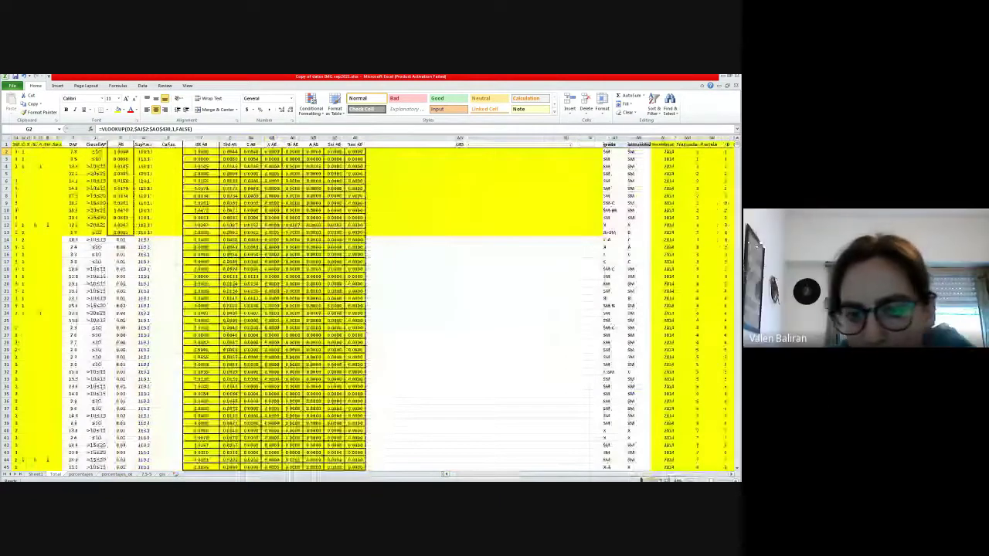
pyautogui.moveTo(640, 479); pyautogui.dragTo(647, 479)
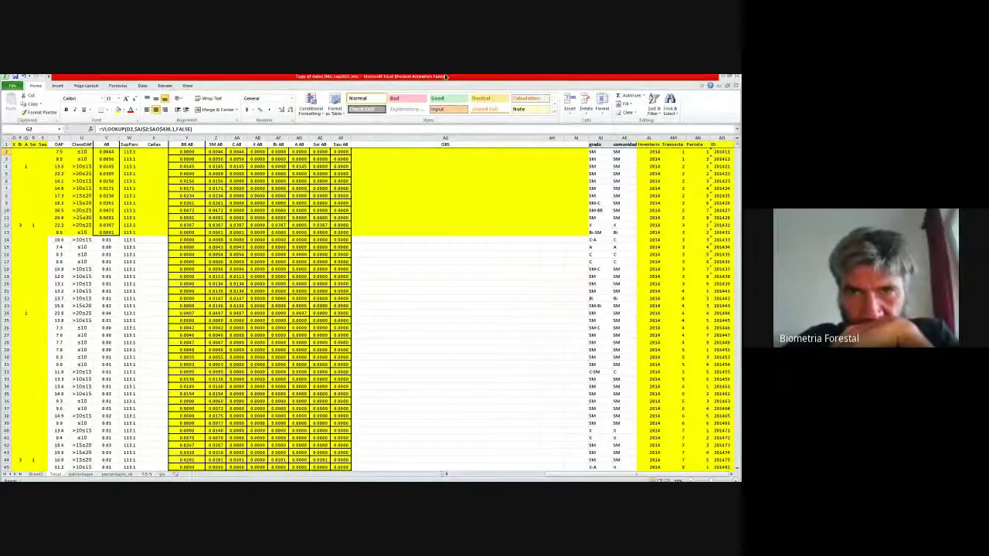
pyautogui.hotkey('ctrl', 'Tab')
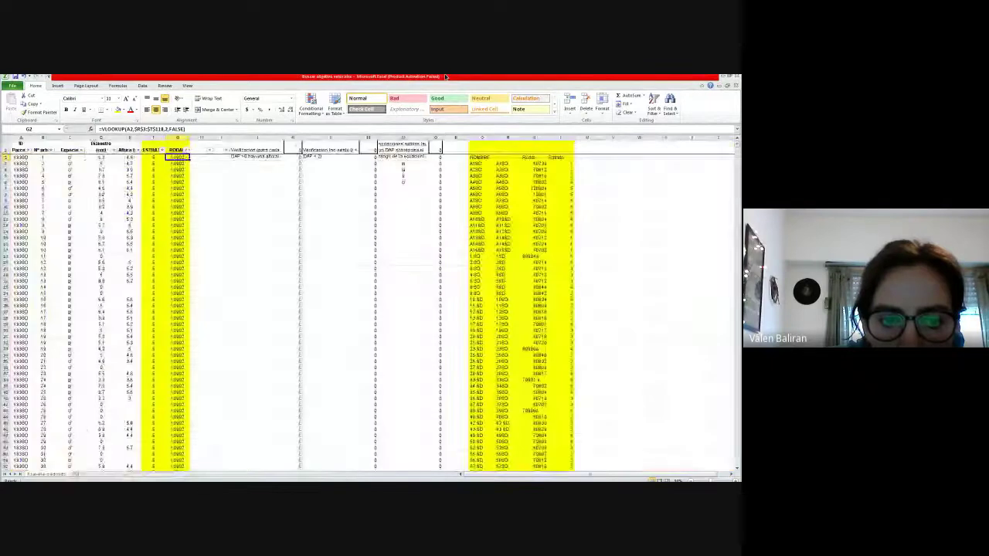
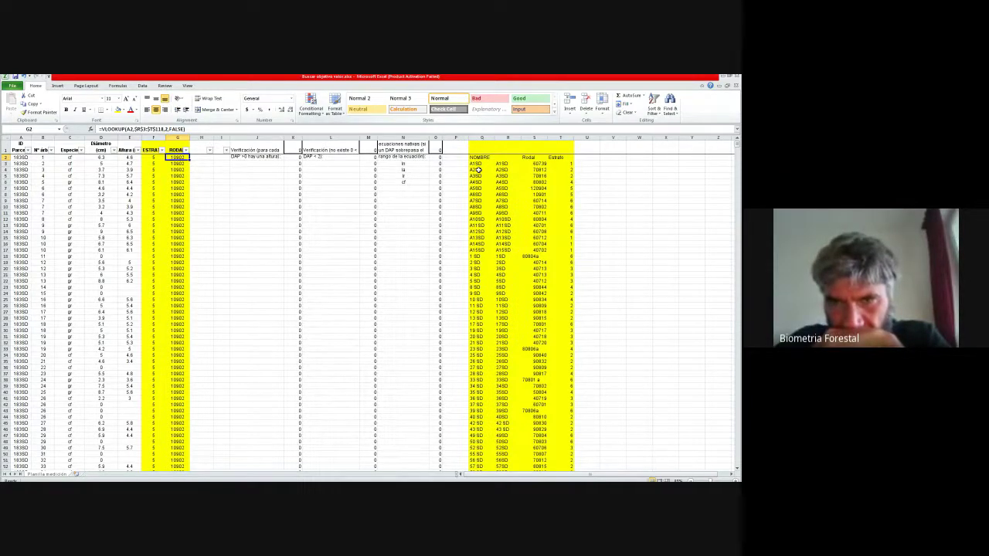
pyautogui.click(277, 216)
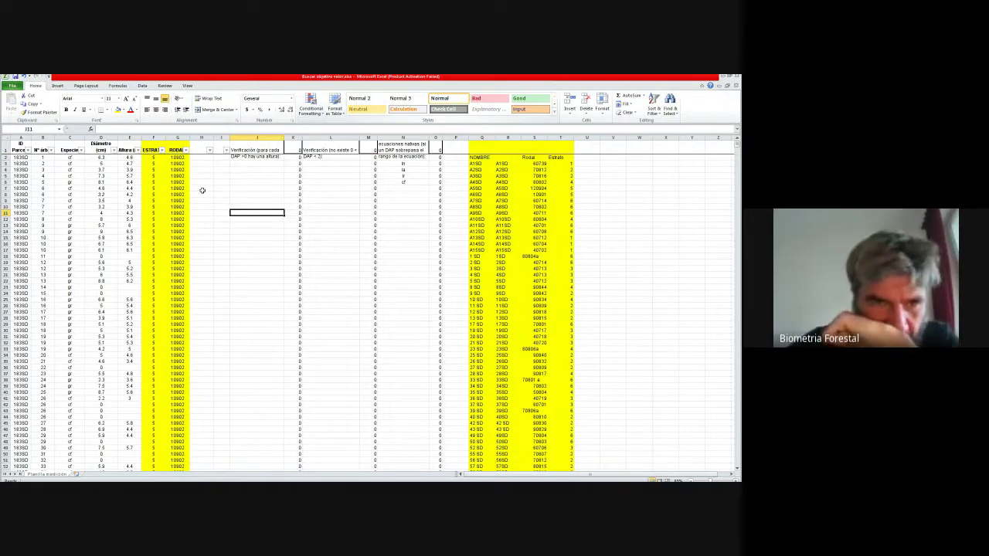
pyautogui.click(177, 157)
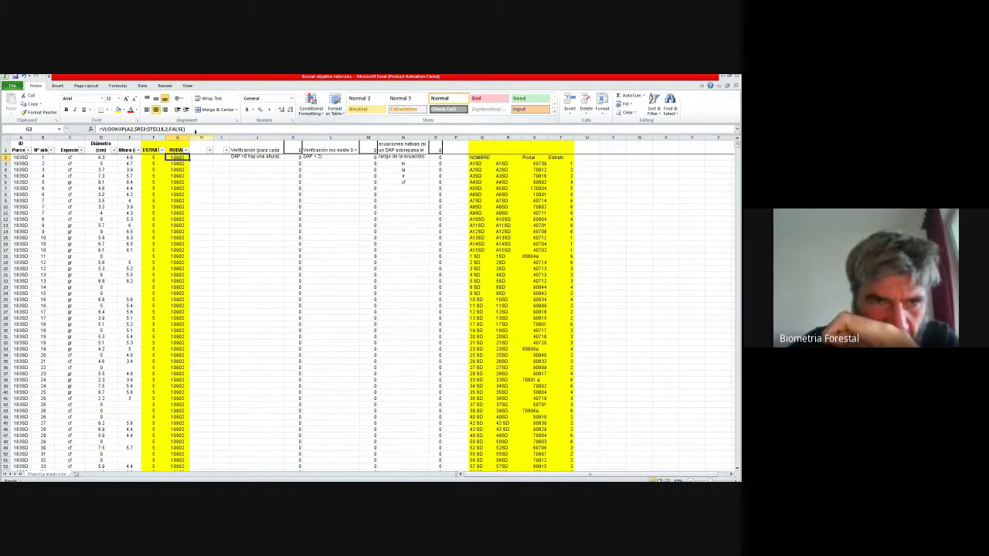
pyautogui.click(198, 129)
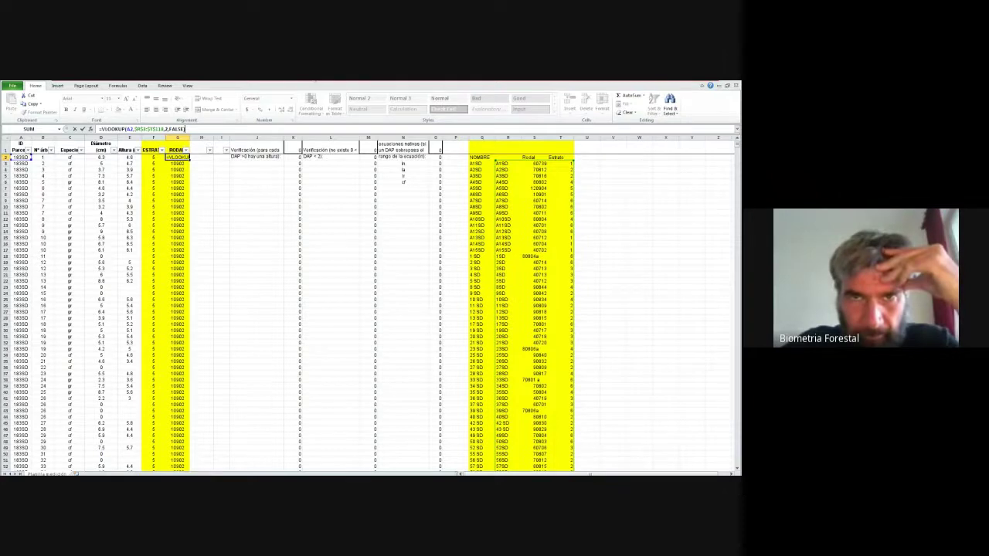
# Step: Close the example VLOOKUP formula in G2 and switch back to the Total sheet of the inventory workbook
pyautogui.press('Return')
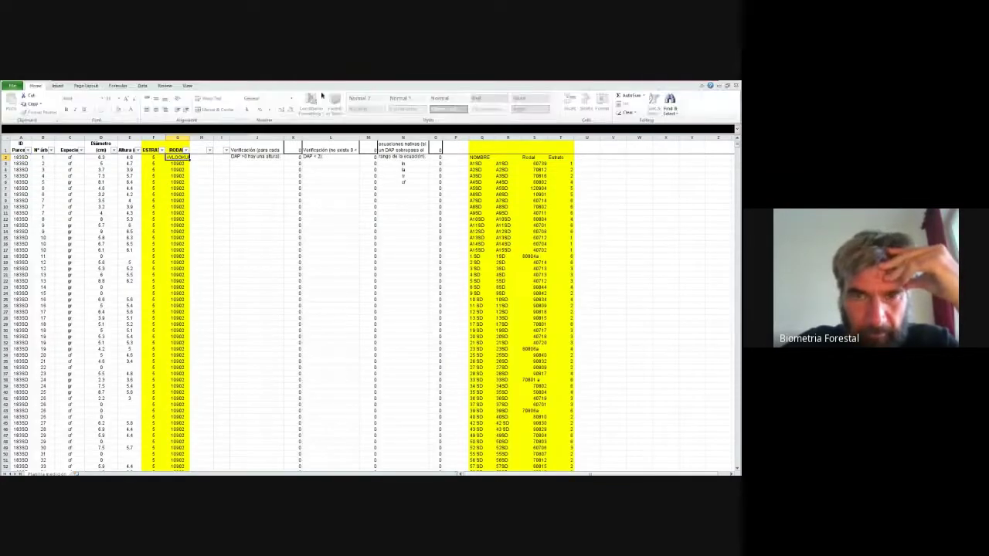
pyautogui.click(316, 219)
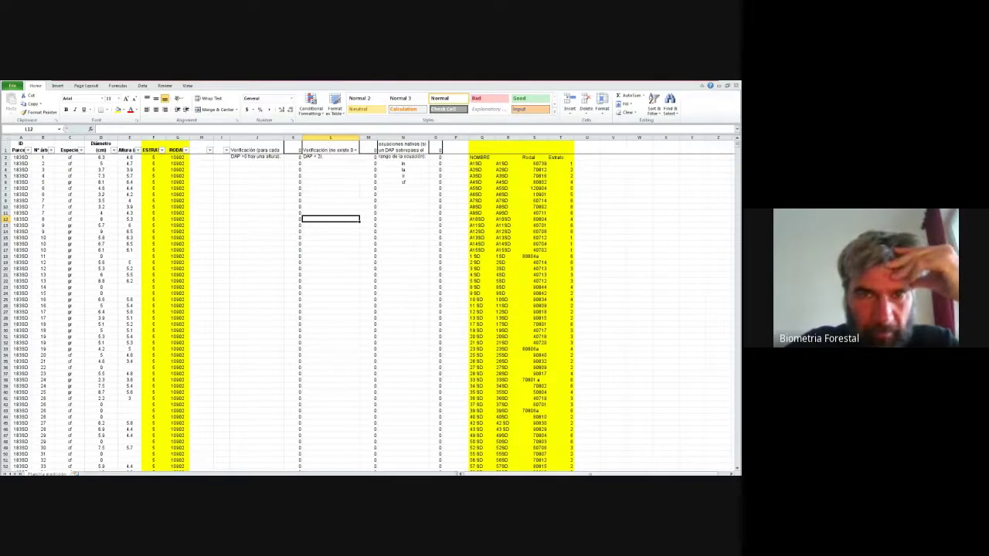
pyautogui.hotkey('alt', 'Tab')
pyautogui.hotkey('alt', 'Tab')
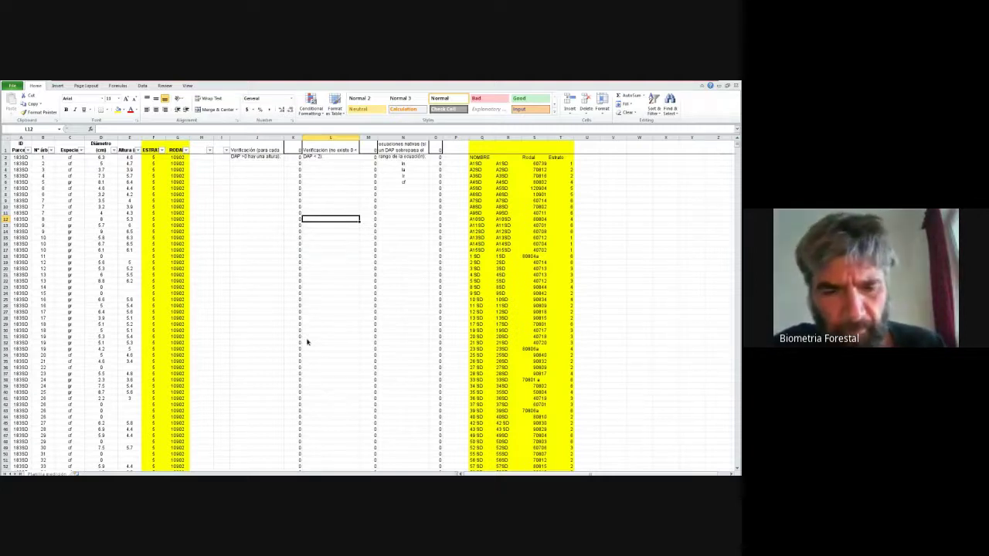
pyautogui.hotkey('alt', 'Tab')
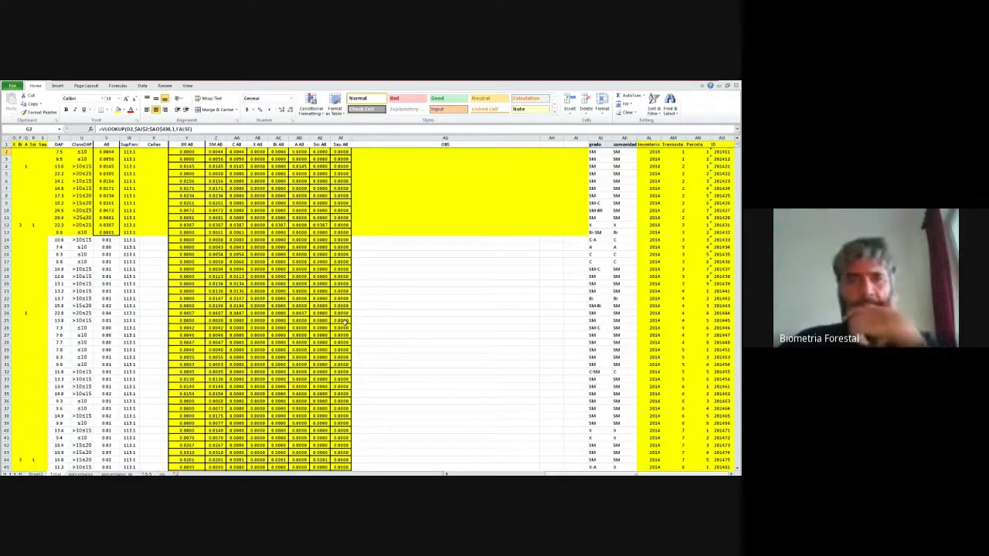
# Step: Copy the ID column AO1:AO430 in the Total sheet and paste it starting at AI1, directly before the grado column
pyautogui.moveTo(653, 202); pyautogui.dragTo(699, 212)
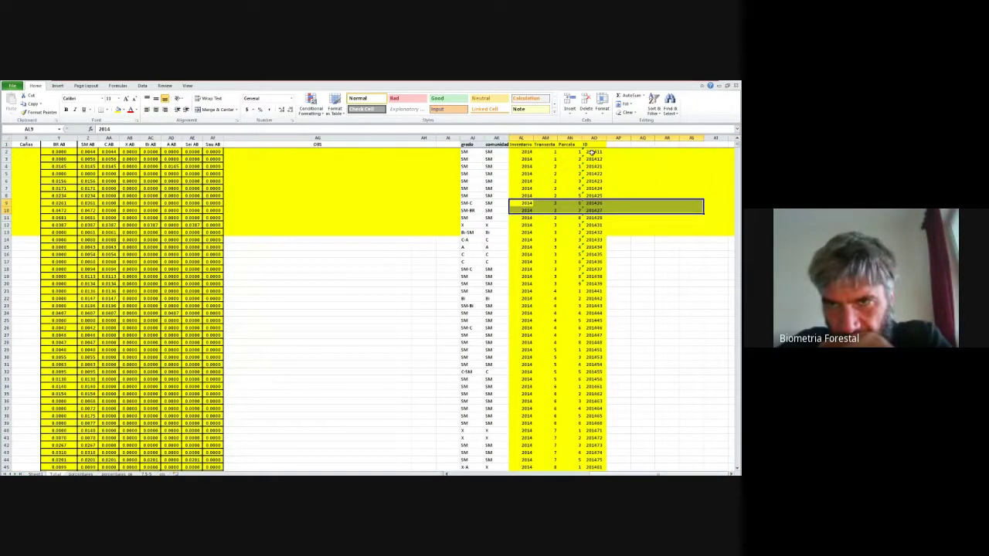
pyautogui.moveTo(593, 145); pyautogui.dragTo(594, 460)
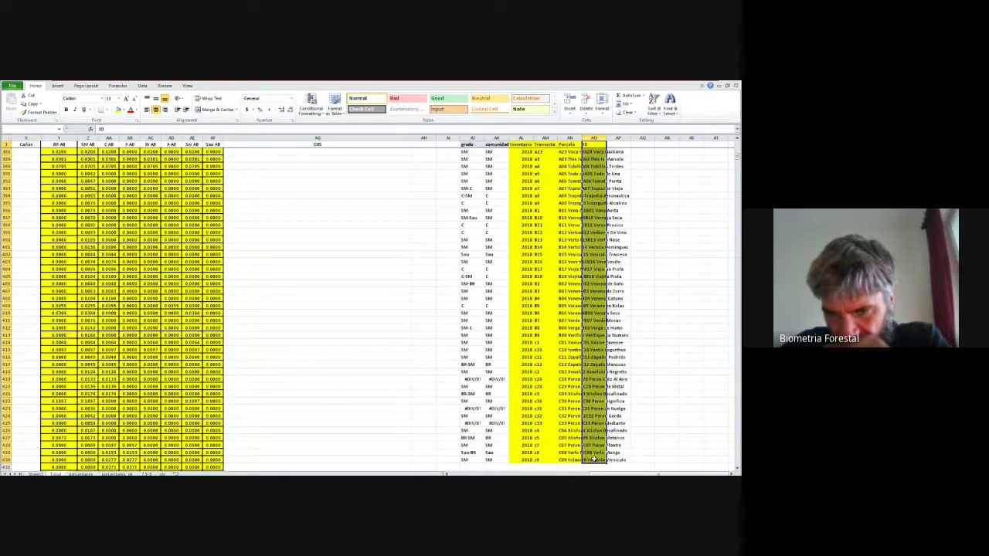
pyautogui.hotkey('ctrl', 'c')
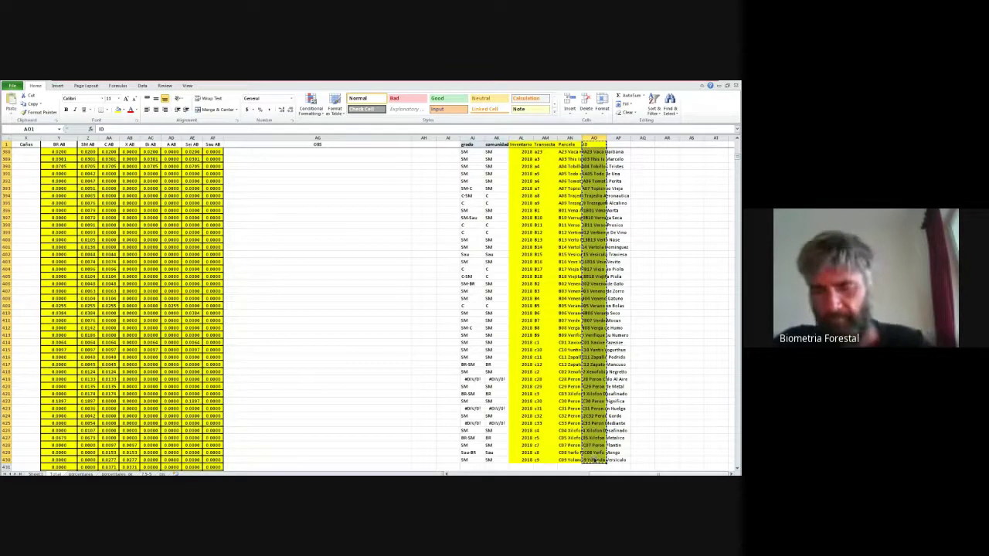
pyautogui.hotkey('ctrl', 'Up')
pyautogui.press('Left')
pyautogui.press('Left')
pyautogui.press('Left')
pyautogui.press('Left')
pyautogui.press('Left')
pyautogui.press('Left')
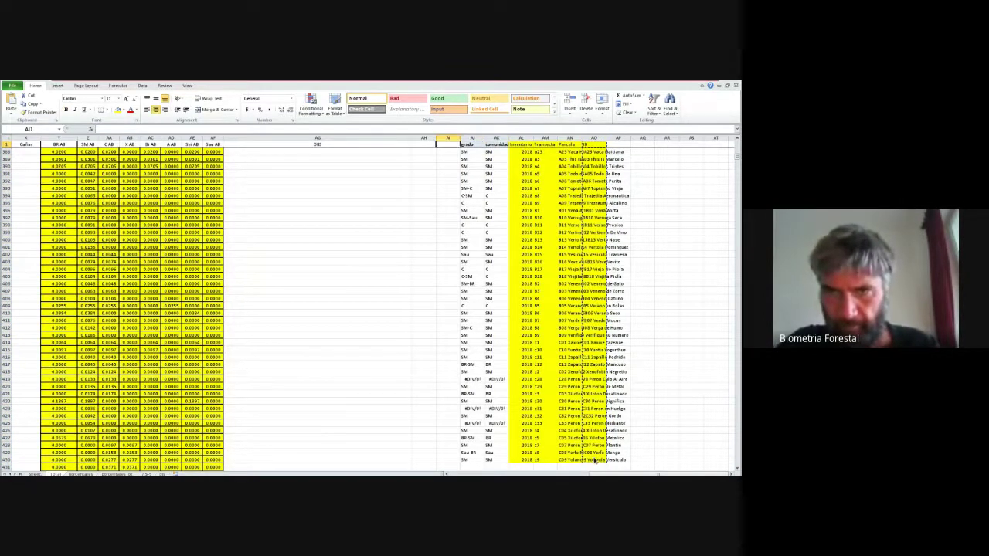
pyautogui.hotkey('ctrl', 'v')
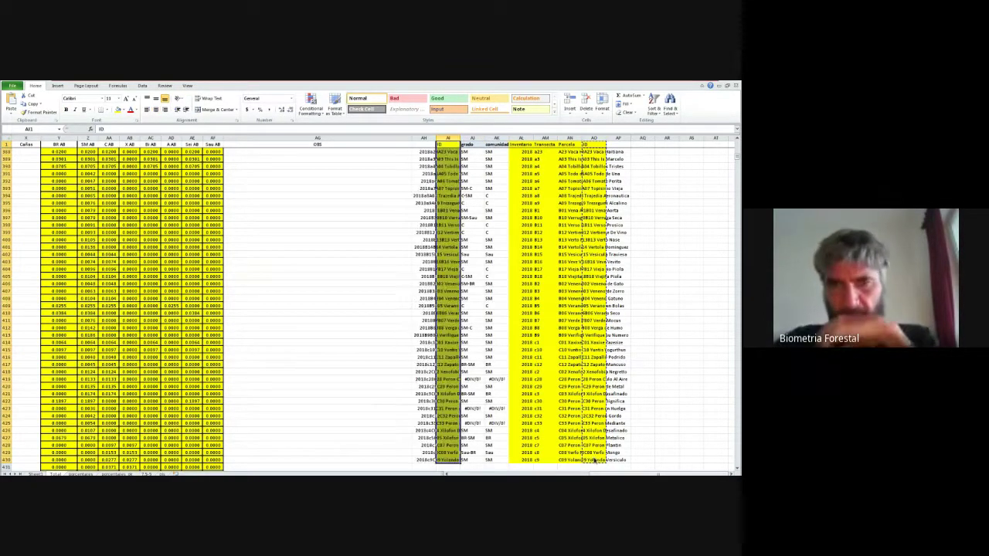
pyautogui.click(379, 248)
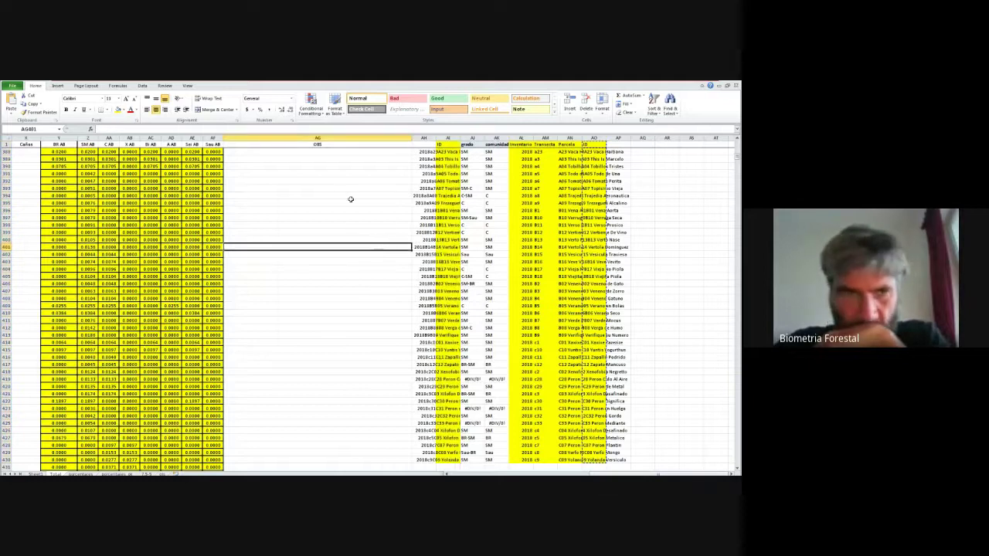
pyautogui.moveTo(344, 194); pyautogui.dragTo(265, 77)
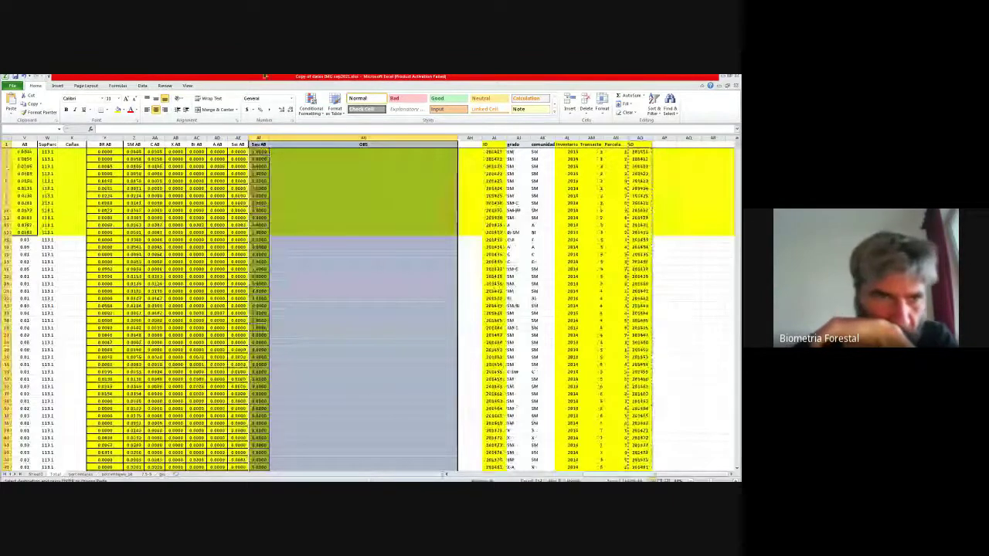
# Step: Limit the lookup range of the VLOOKUP formula in G2 to $AI$2:$AK$430
pyautogui.moveTo(71, 166); pyautogui.dragTo(13, 180)
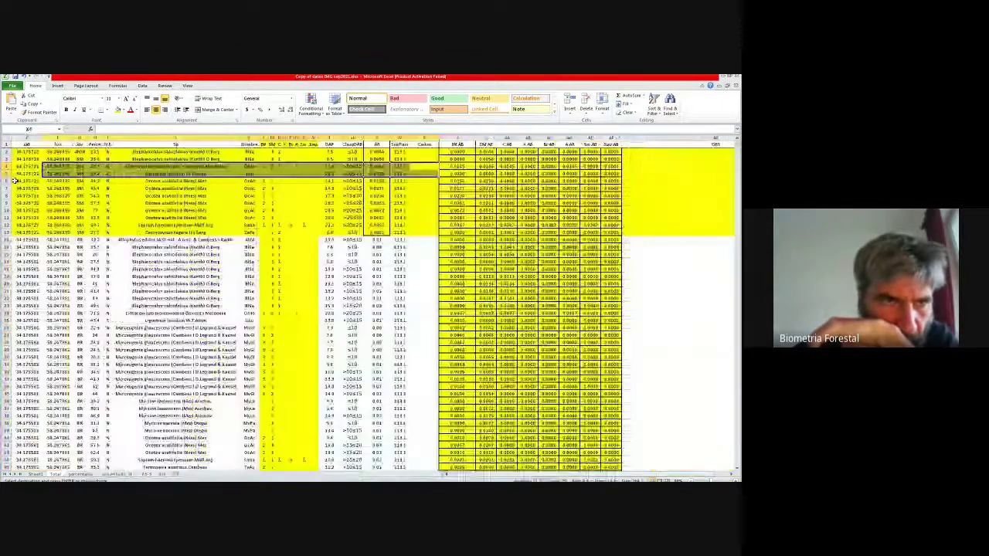
pyautogui.click(80, 152)
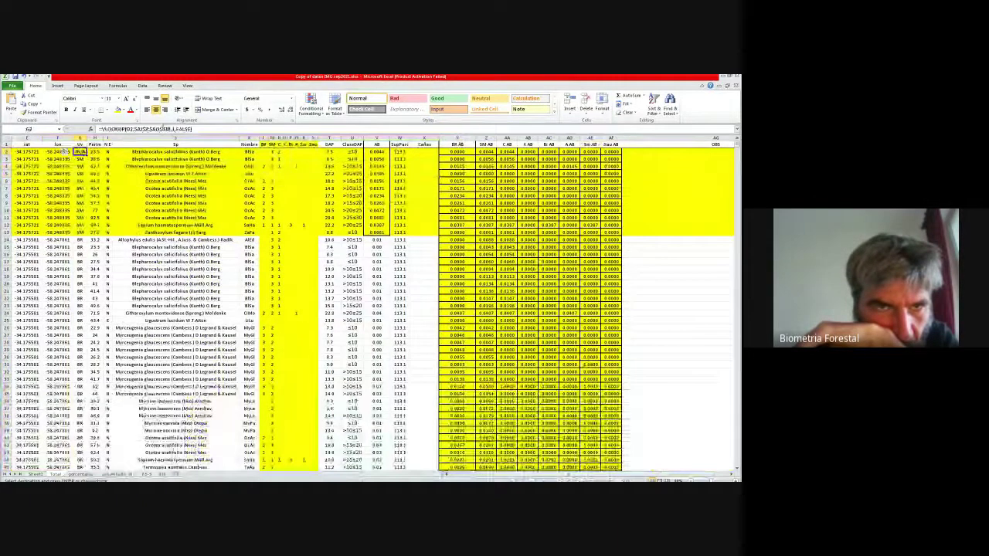
pyautogui.press('F2')
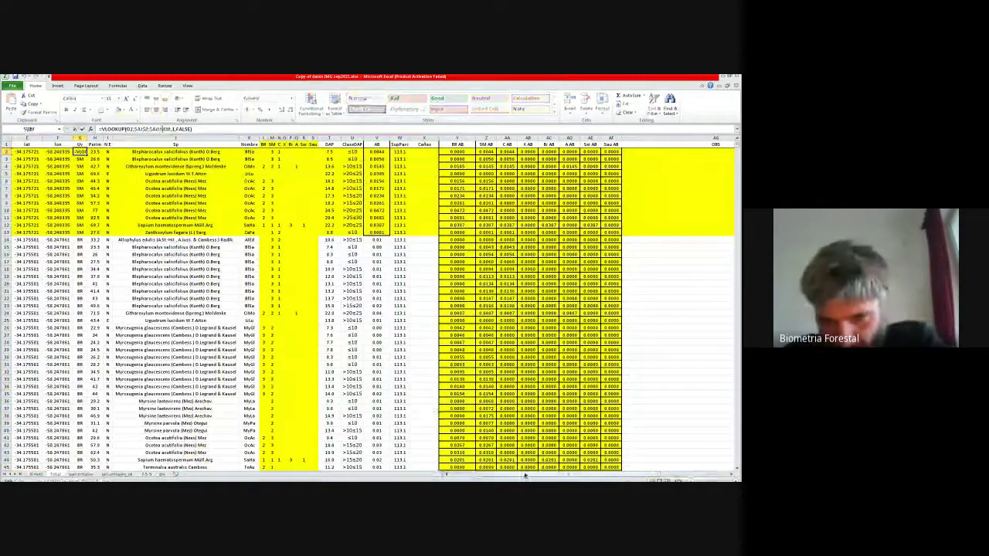
pyautogui.hscroll(5, 524, 476)
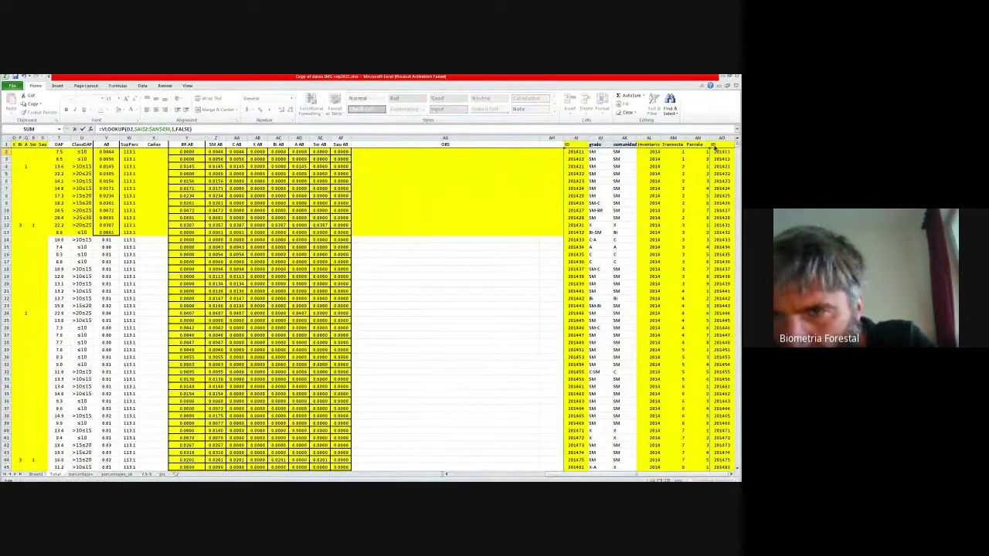
pyautogui.moveTo(708, 148); pyautogui.dragTo(639, 150)
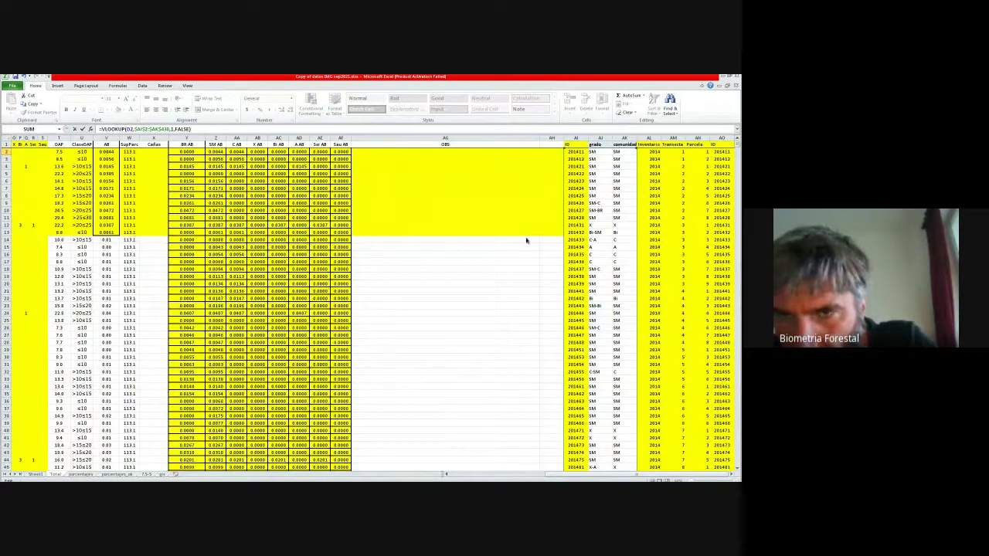
pyautogui.press('Return')
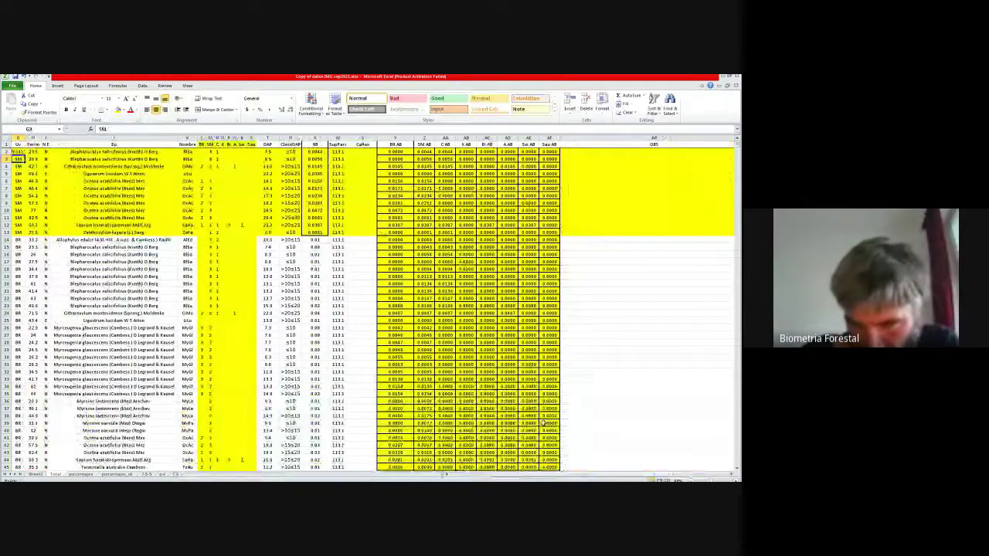
# Step: Set the column index of the VLOOKUP formula in G2 to 2, keeping FALSE for an exact match
pyautogui.hscroll(-3, 500, 474)
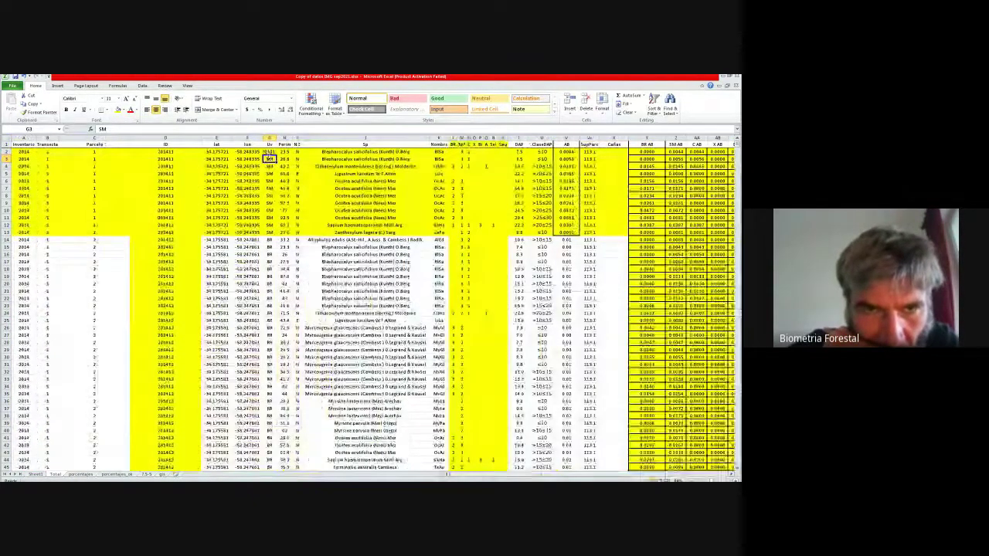
pyautogui.press('Up')
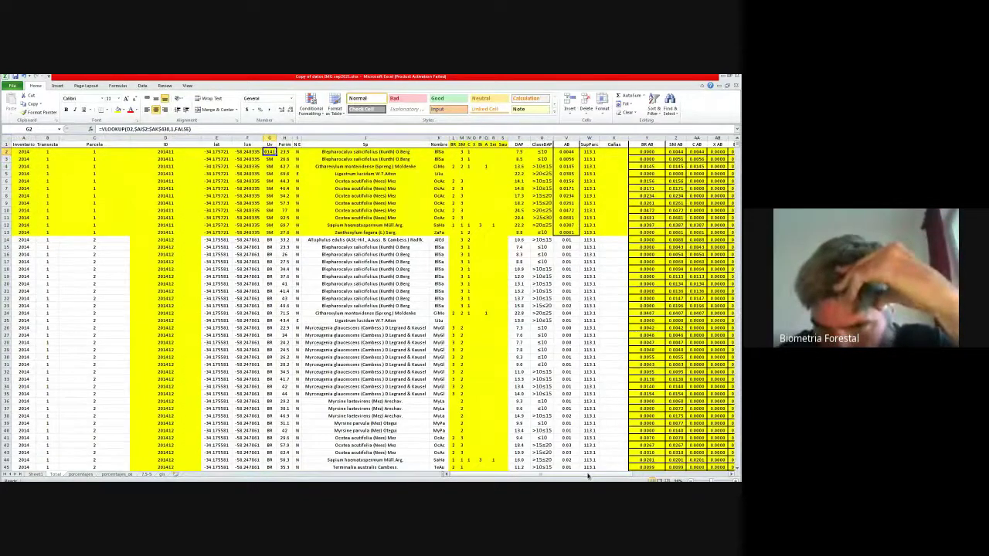
pyautogui.moveTo(588, 477); pyautogui.dragTo(649, 477)
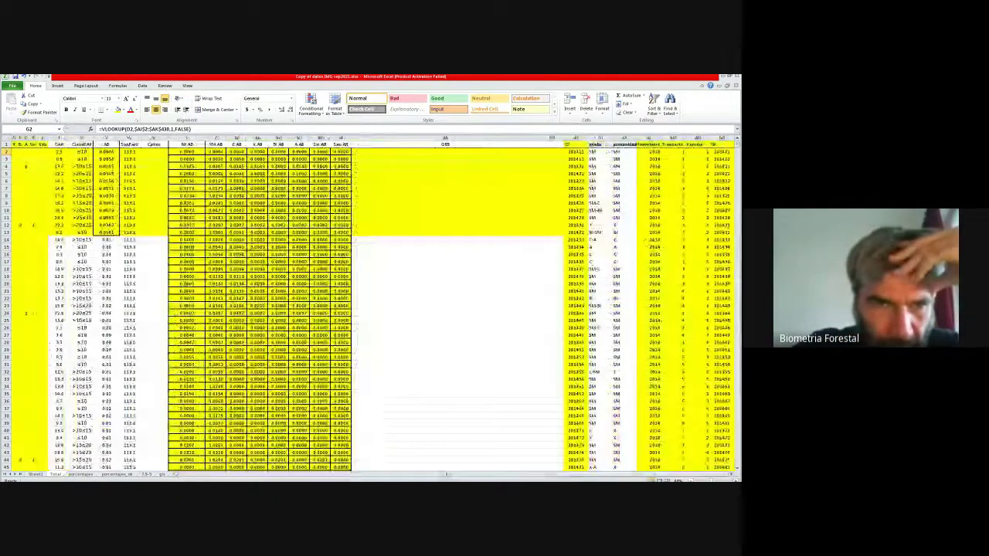
pyautogui.moveTo(446, 475); pyautogui.dragTo(371, 474)
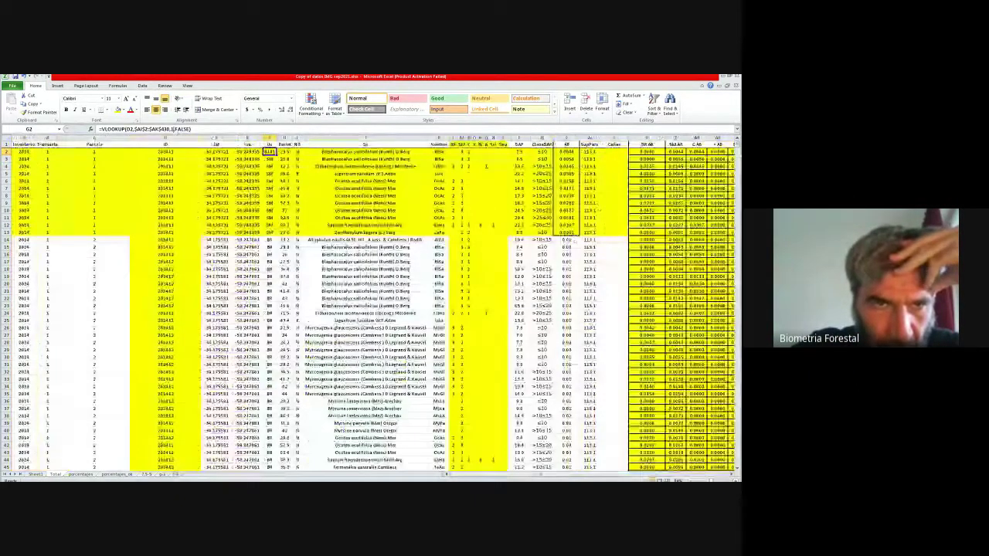
pyautogui.click(150, 129)
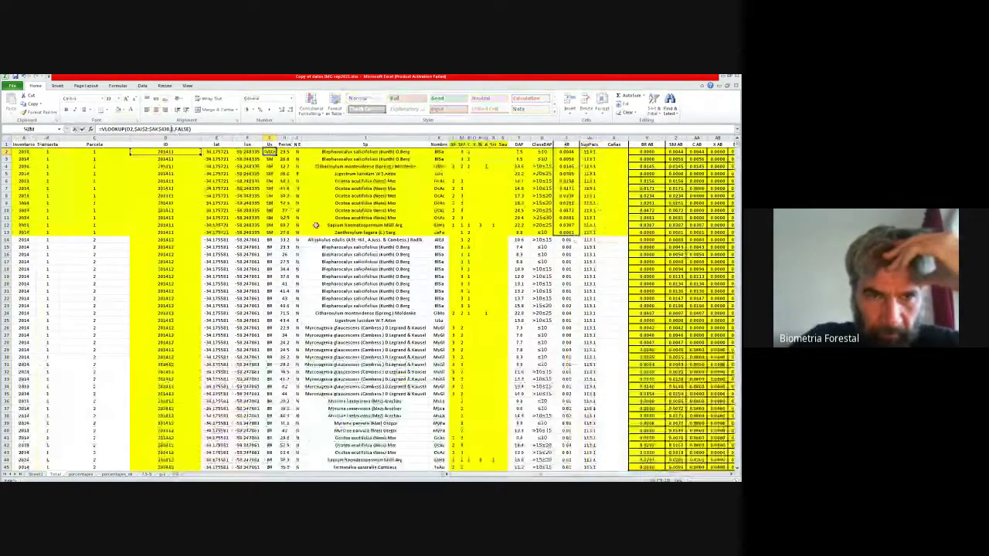
pyautogui.write('2,')
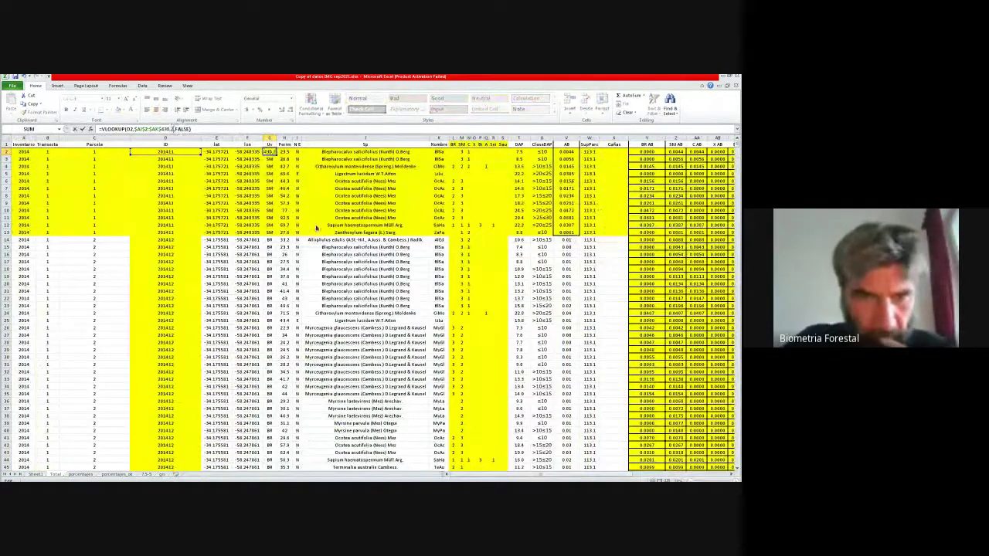
pyautogui.press('Return')
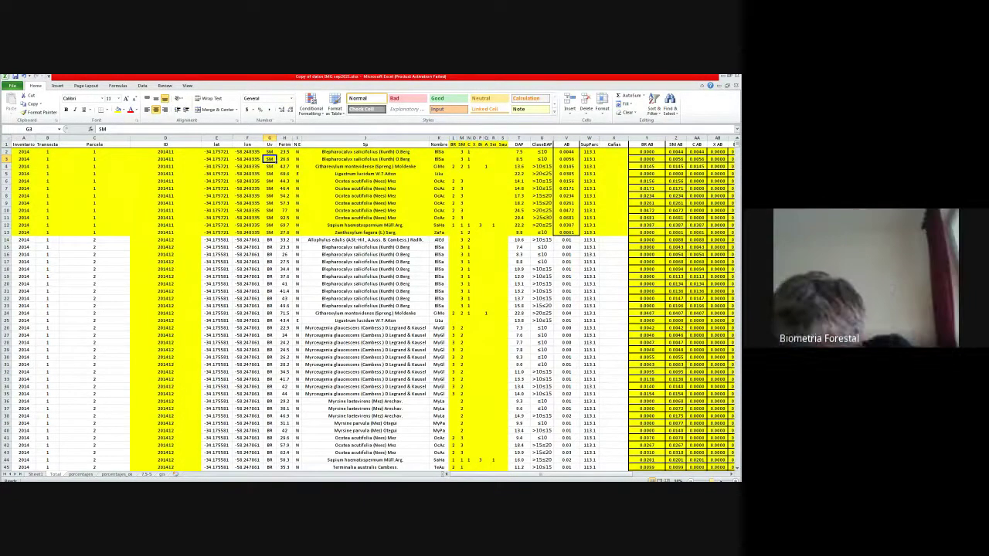
# Step: Fill the VLOOKUP formula from G2 down the whole Uv column
pyautogui.scroll(5, 369, 305)
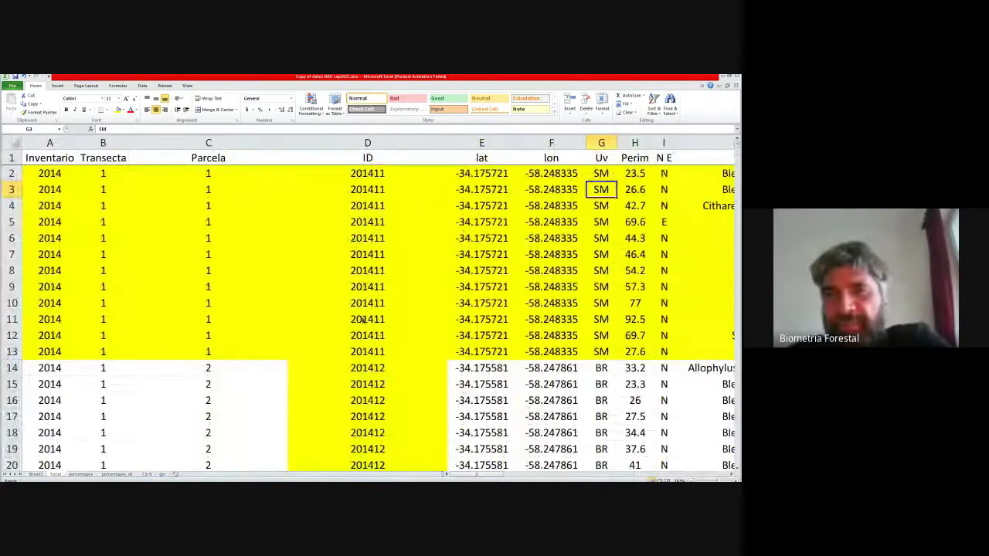
pyautogui.click(602, 174)
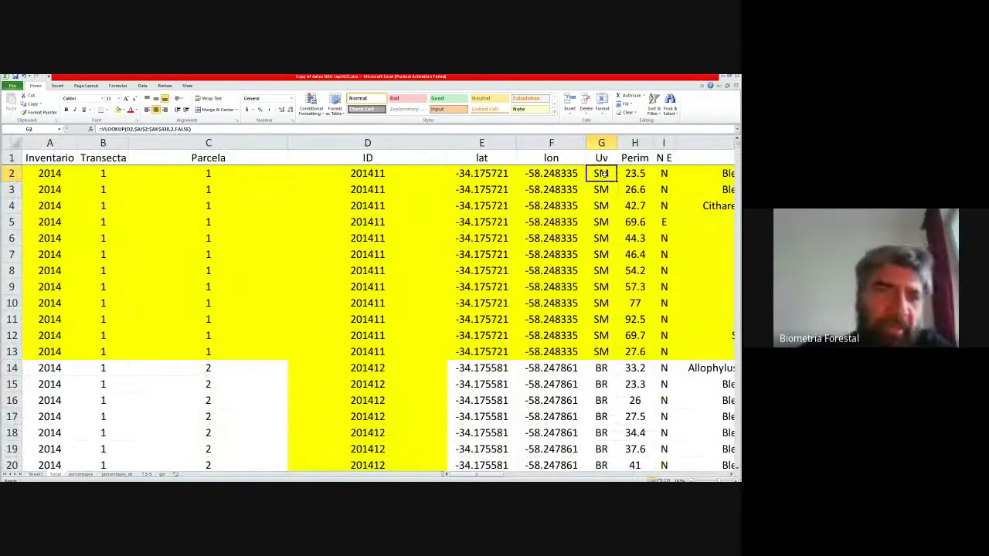
pyautogui.click(374, 171)
pyautogui.click(603, 175)
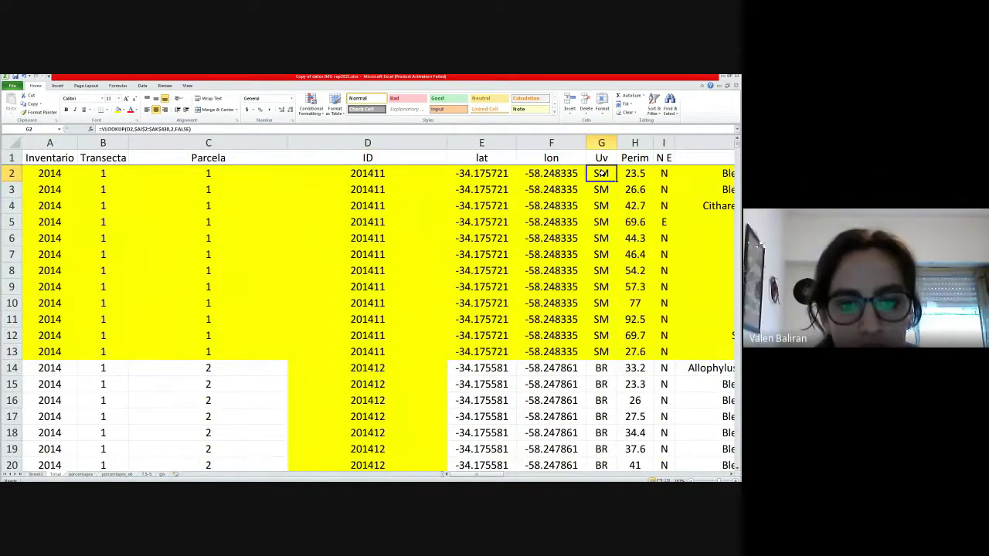
pyautogui.doubleClick(616, 180)
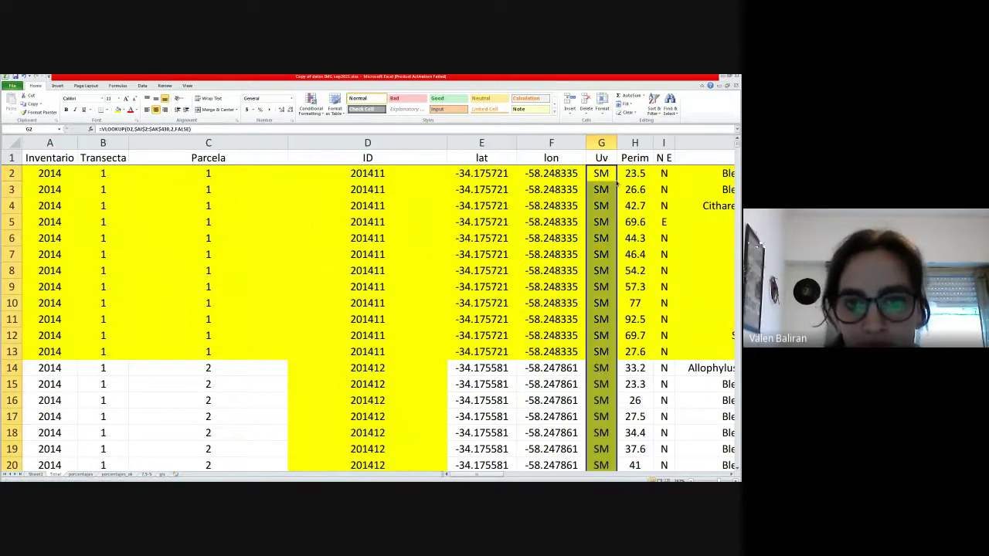
# Step: Examine the filled Uv values against the plot IDs down the rows of the sheet
pyautogui.scroll(-3, 595, 417)
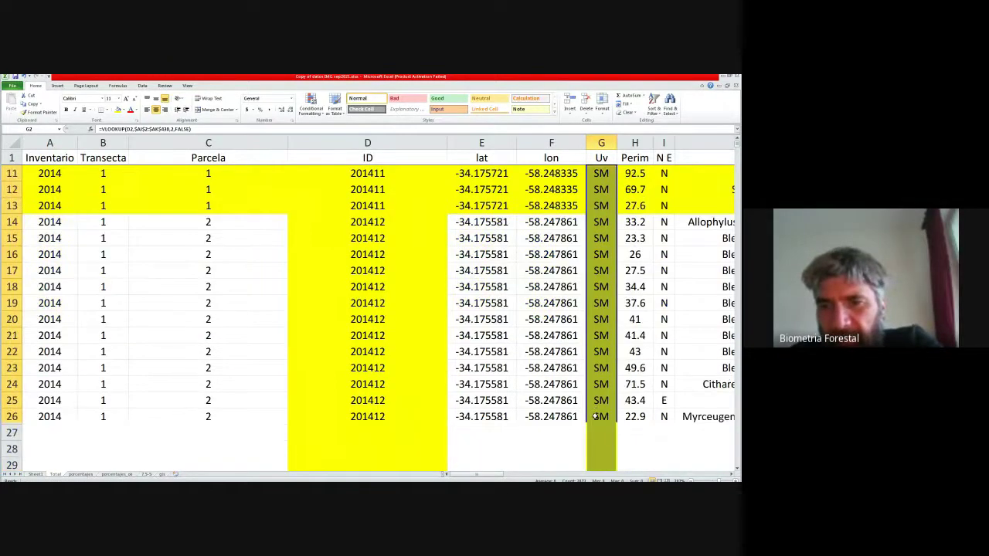
pyautogui.scroll(-9, 595, 416)
pyautogui.scroll(-16, 600, 417)
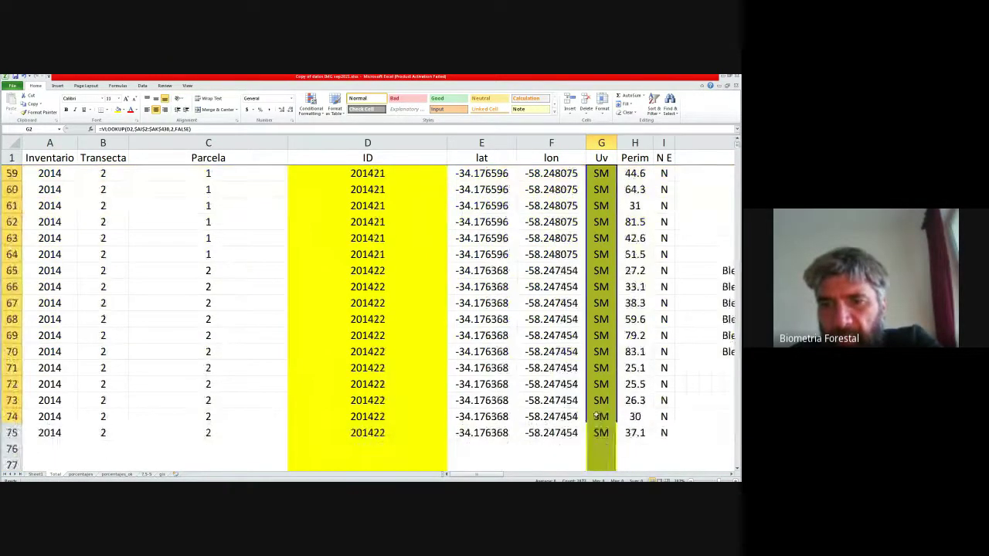
pyautogui.scroll(-16, 600, 417)
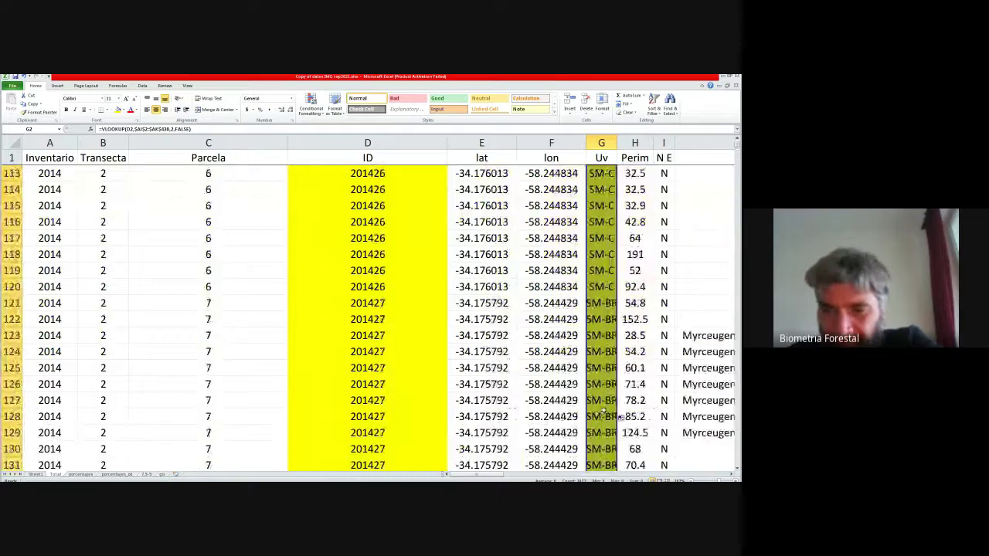
pyautogui.scroll(-1, 598, 407)
pyautogui.scroll(3, 590, 232)
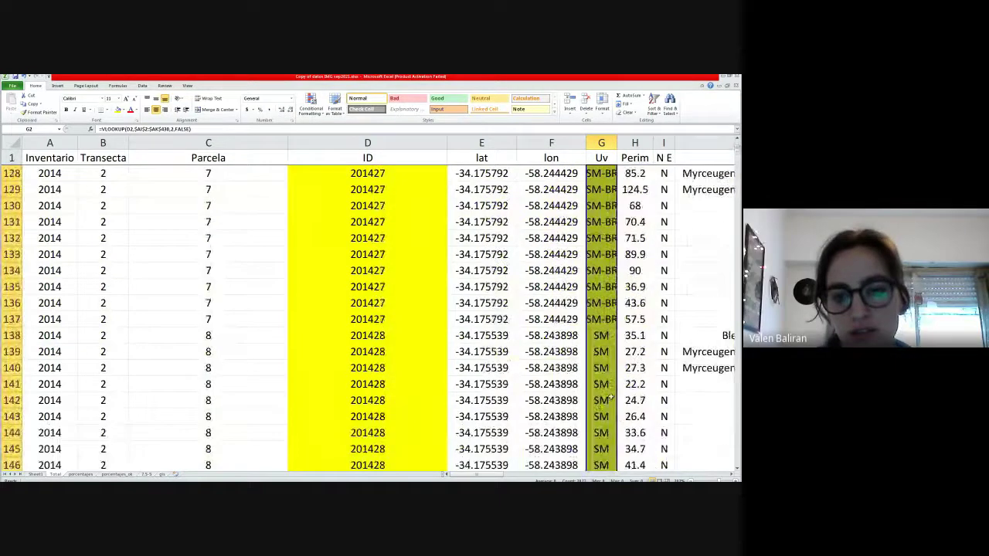
pyautogui.scroll(-9, 590, 232)
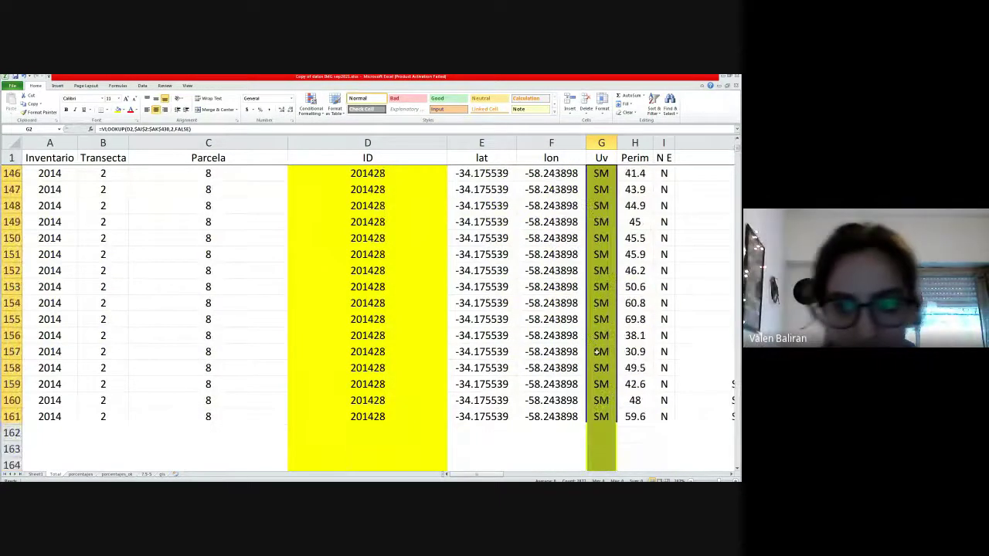
pyautogui.scroll(5, 599, 351)
pyautogui.scroll(20, 599, 351)
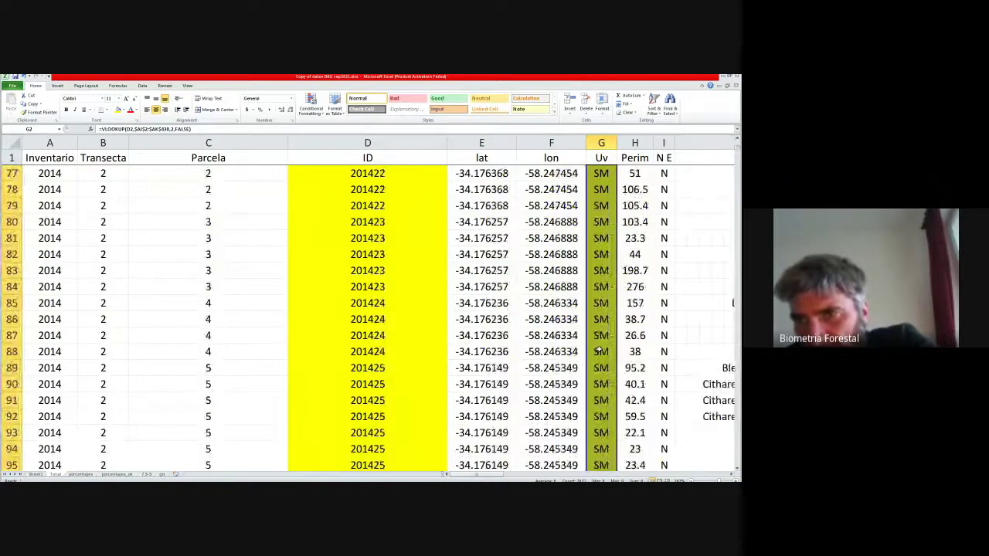
pyautogui.scroll(7, 599, 352)
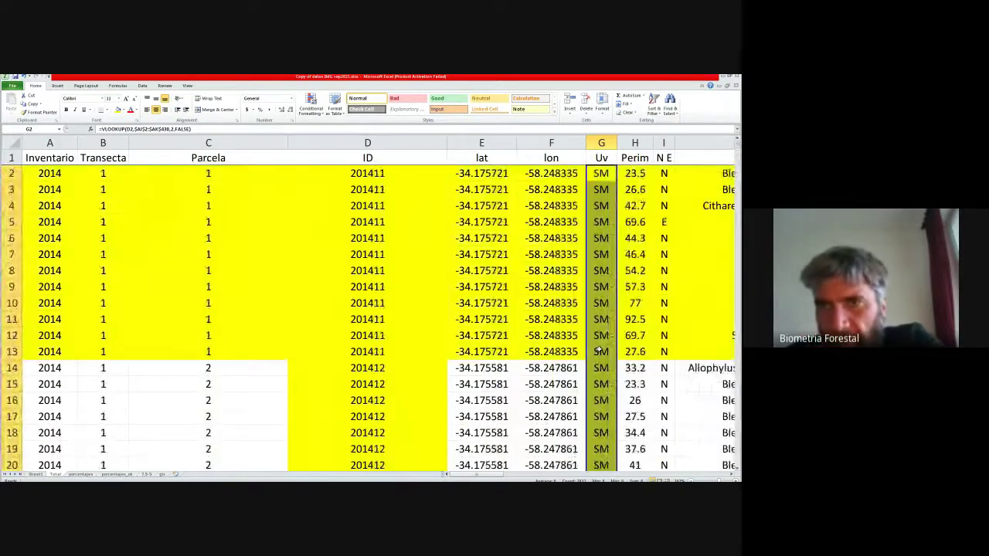
# Step: Insert a new column before Perim and give it the header PURA
pyautogui.click(635, 142)
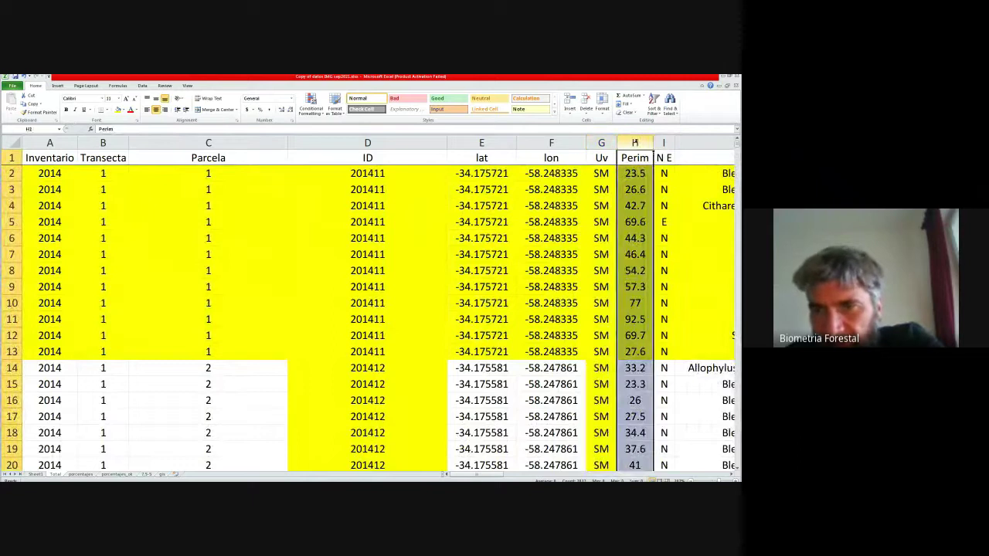
pyautogui.hotkey('ctrl', 'shift', '+')
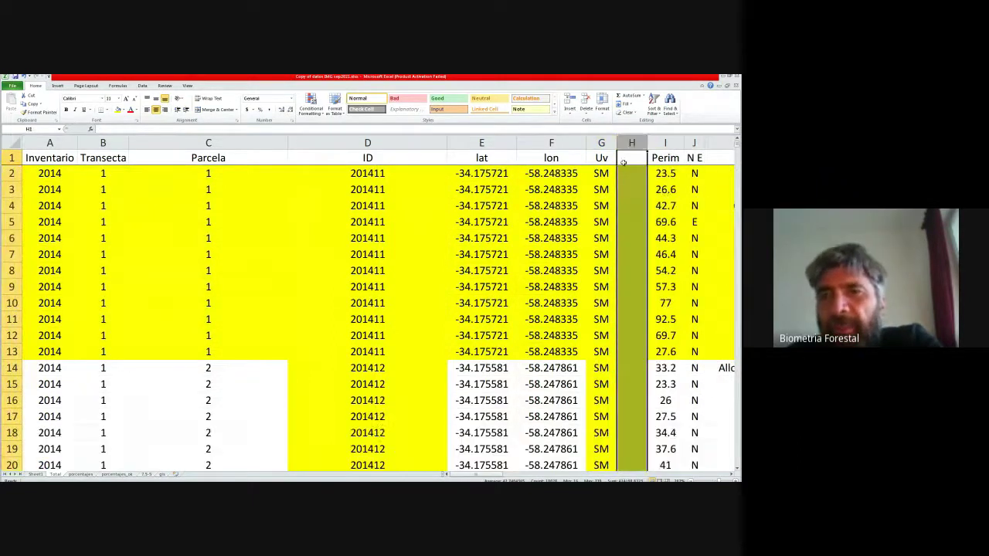
pyautogui.click(630, 159)
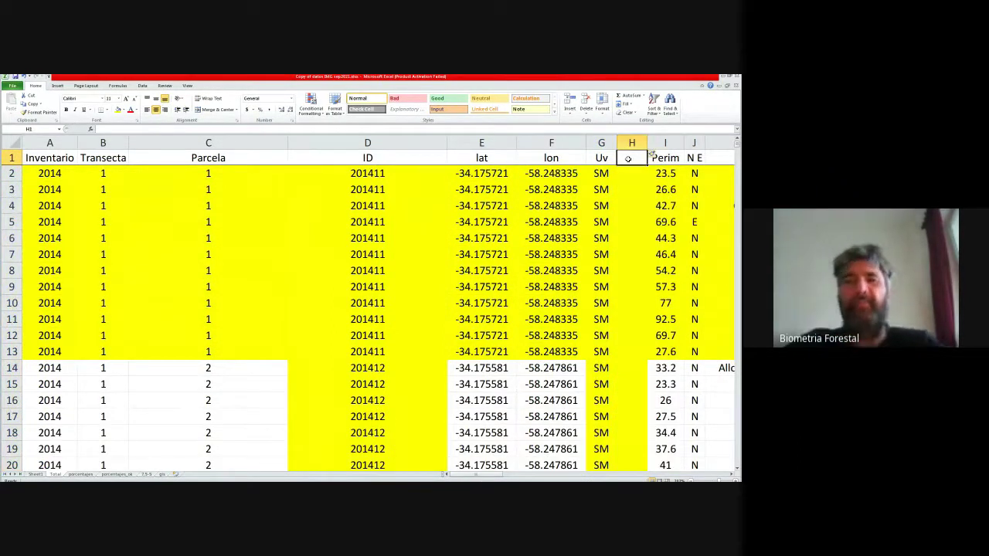
pyautogui.write('PURA')
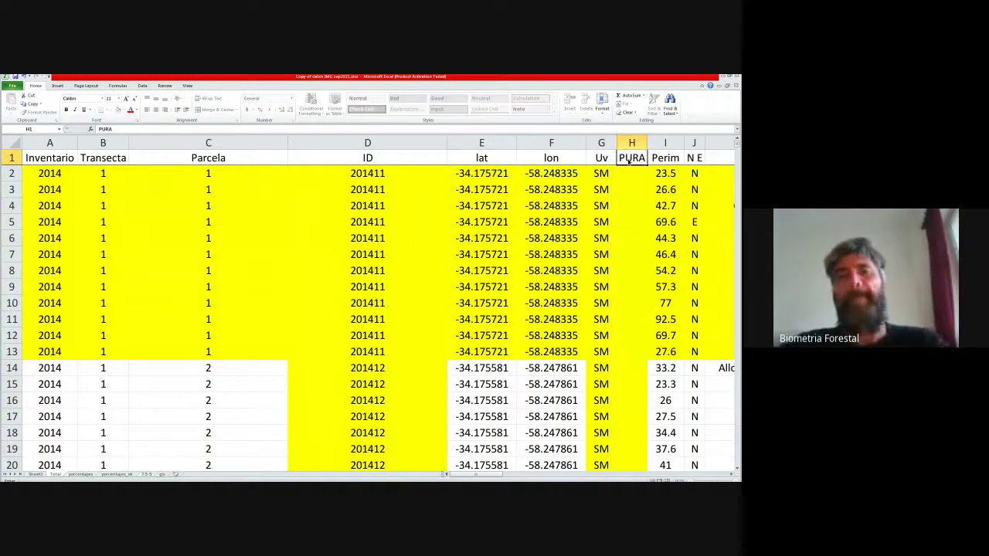
pyautogui.press('Return')
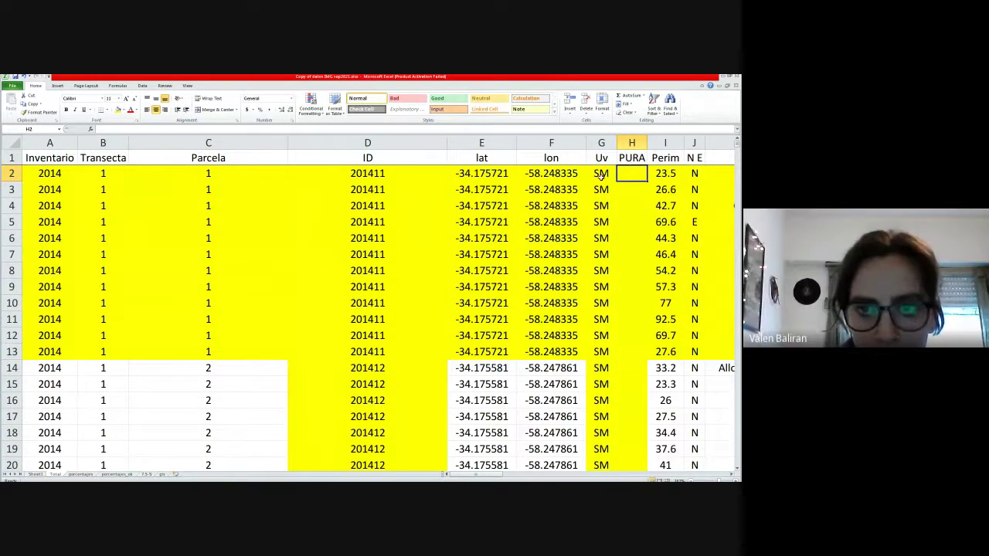
# Step: Copy the VLOOKUP formula from the first Uv data cell into H2 under PURA
pyautogui.click(601, 175)
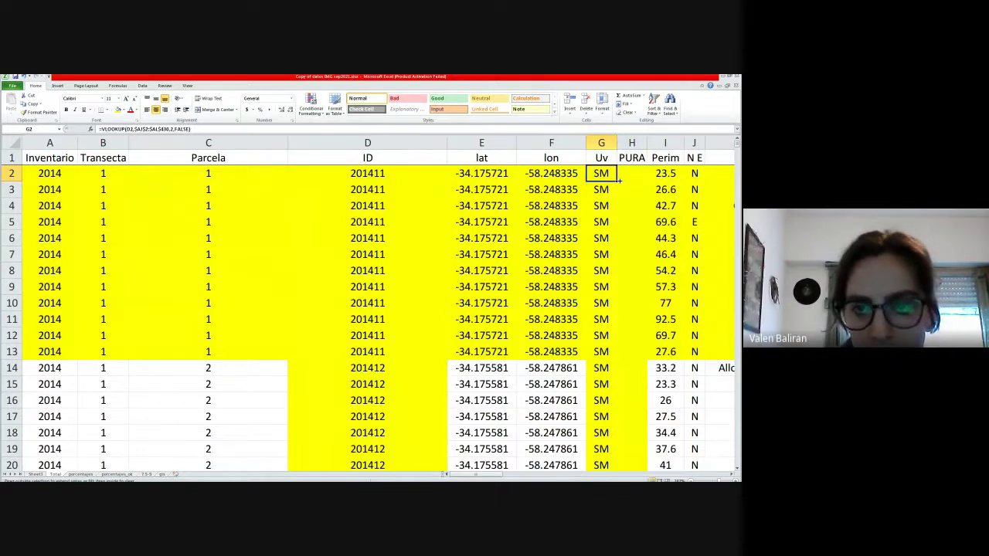
pyautogui.moveTo(618, 180); pyautogui.dragTo(632, 177)
pyautogui.click(631, 175)
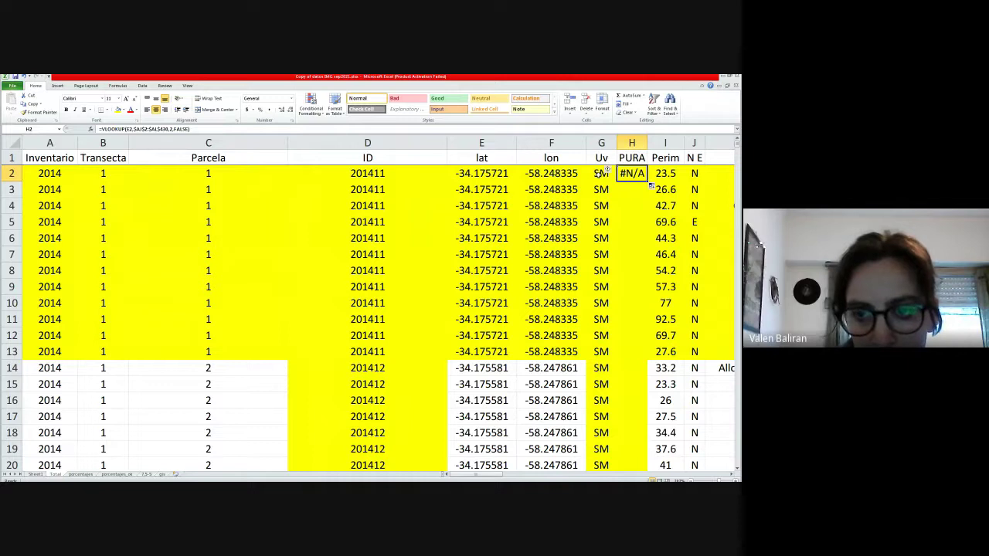
# Step: Correct the VLOOKUP formula in H2 to look up the ID in D2 and return column 3 of the table
pyautogui.click(599, 174)
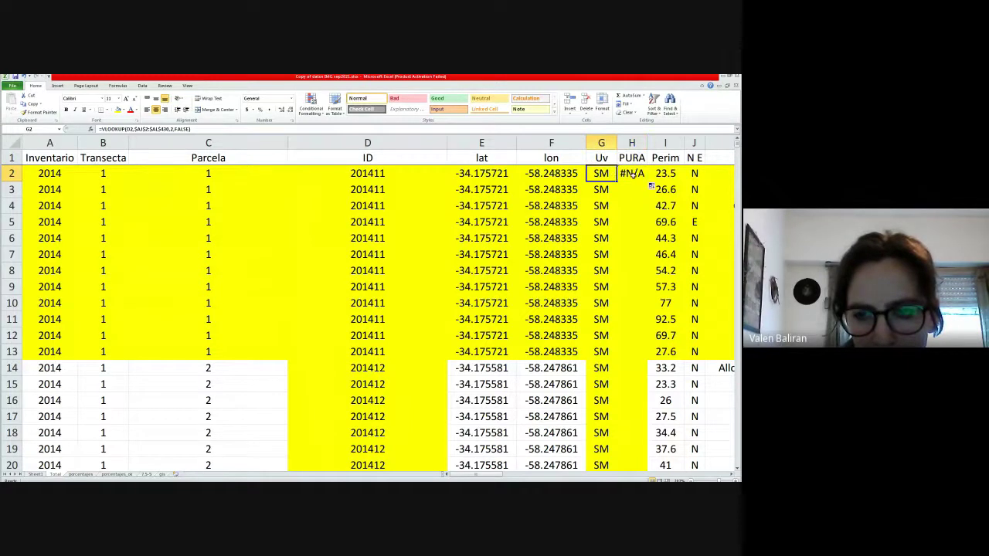
pyautogui.click(633, 175)
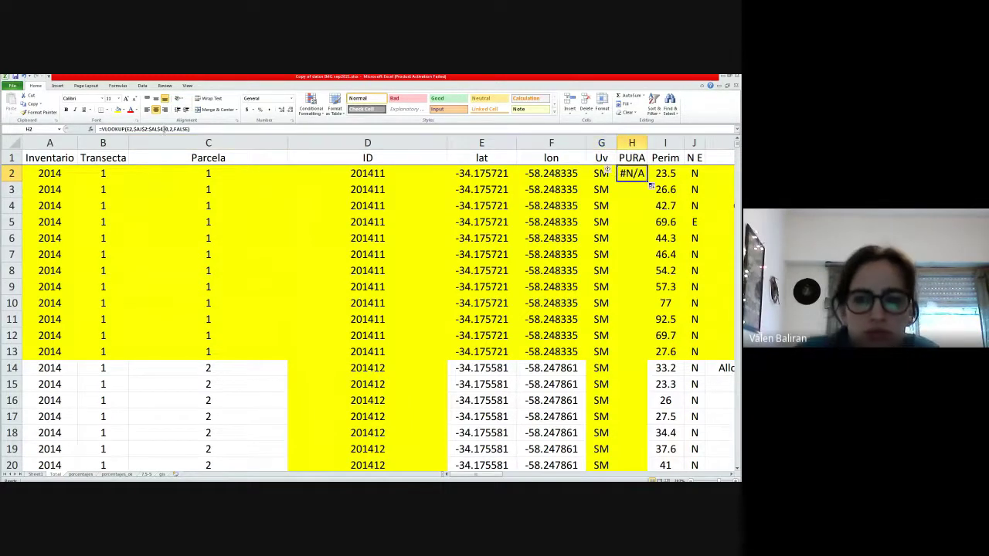
pyautogui.click(165, 129)
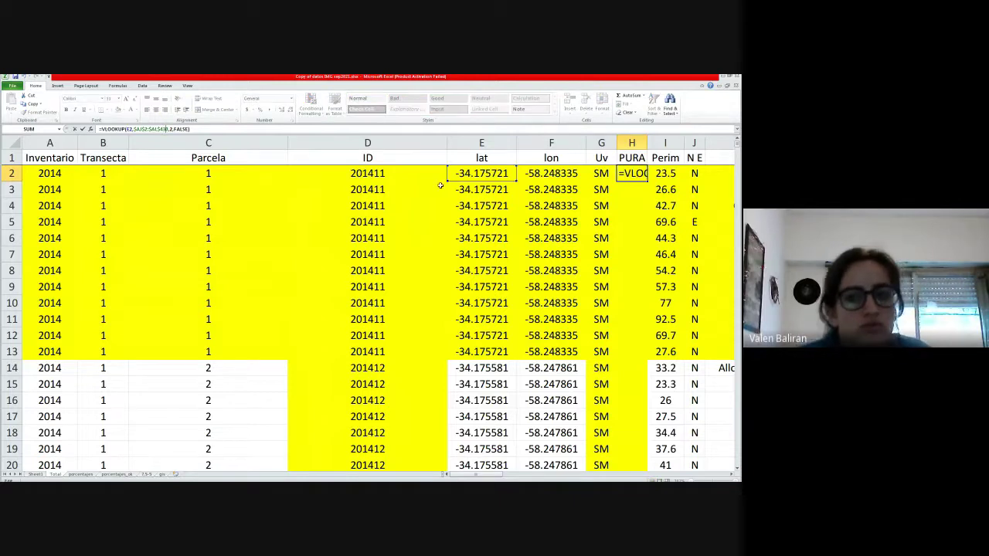
pyautogui.moveTo(452, 181); pyautogui.dragTo(404, 172)
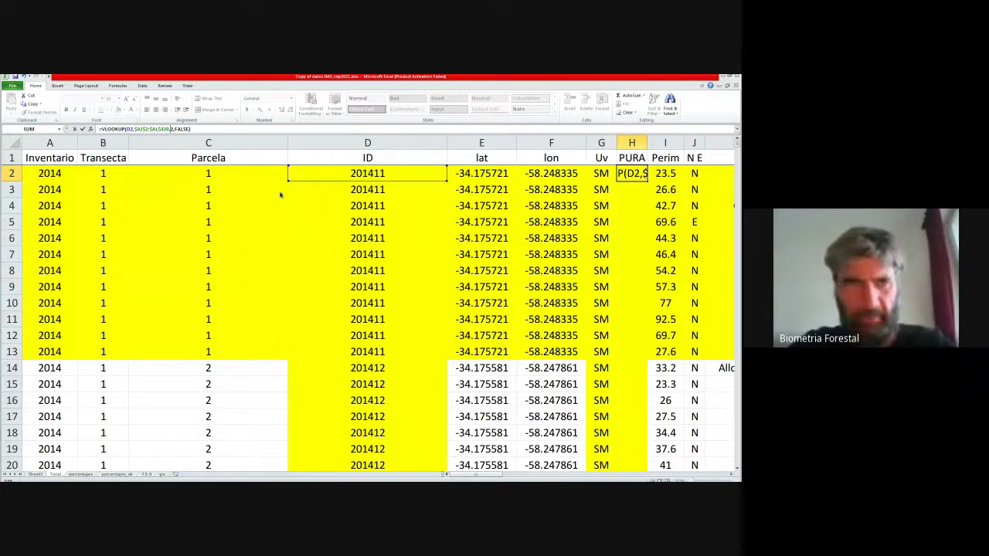
pyautogui.write('3')
pyautogui.press('Return')
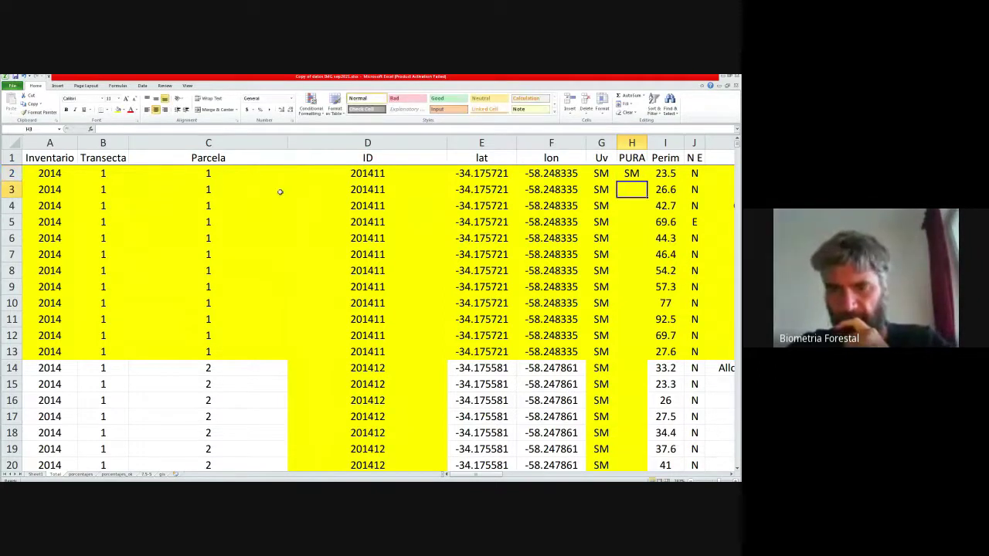
# Step: Fill the corrected VLOOKUP formula from H2 down the whole PURA column
pyautogui.press('Up')
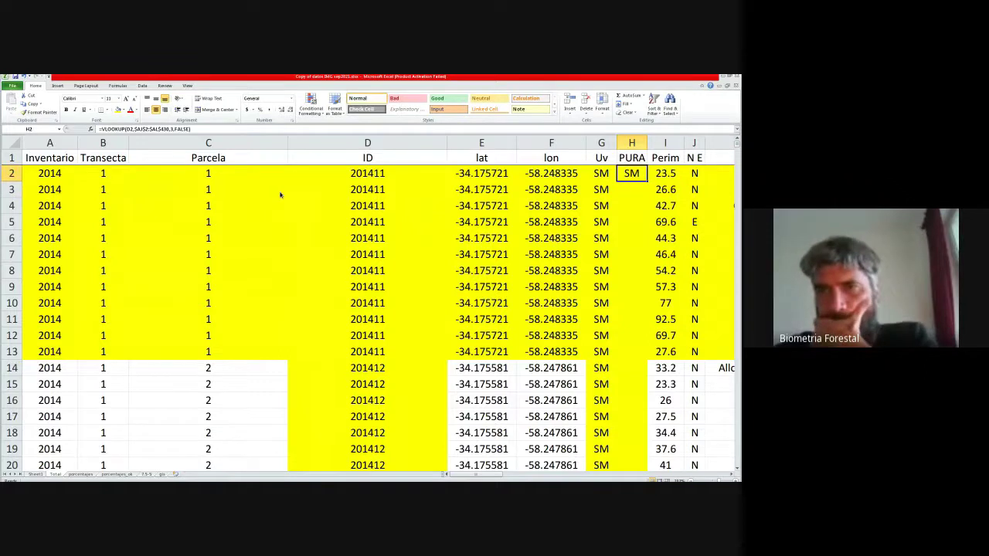
pyautogui.moveTo(647, 180); pyautogui.dragTo(646, 214)
pyautogui.click(644, 212)
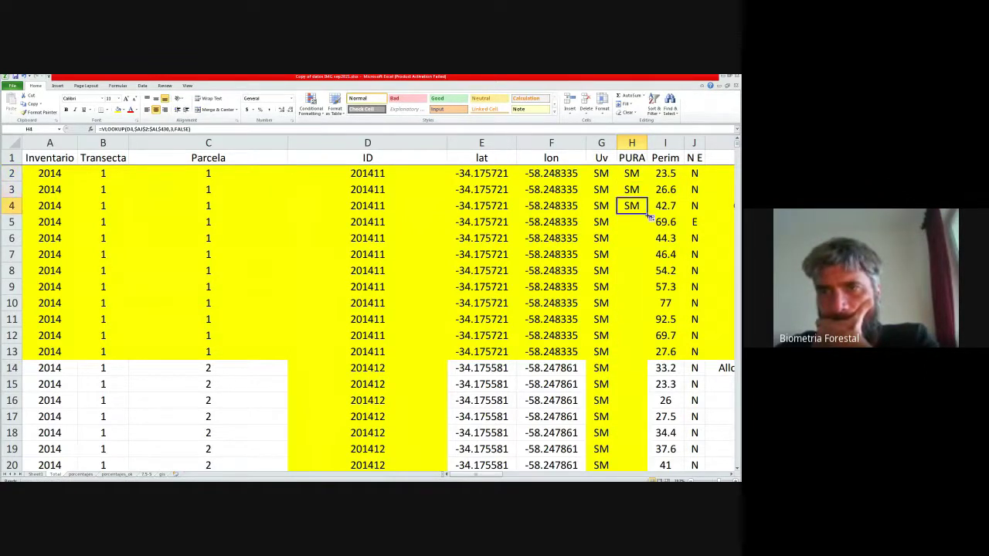
pyautogui.doubleClick(650, 217)
# Step: Check the filled PURA values down the sheet and fit the Uv column's width to its entries
pyautogui.scroll(-9, 637, 366)
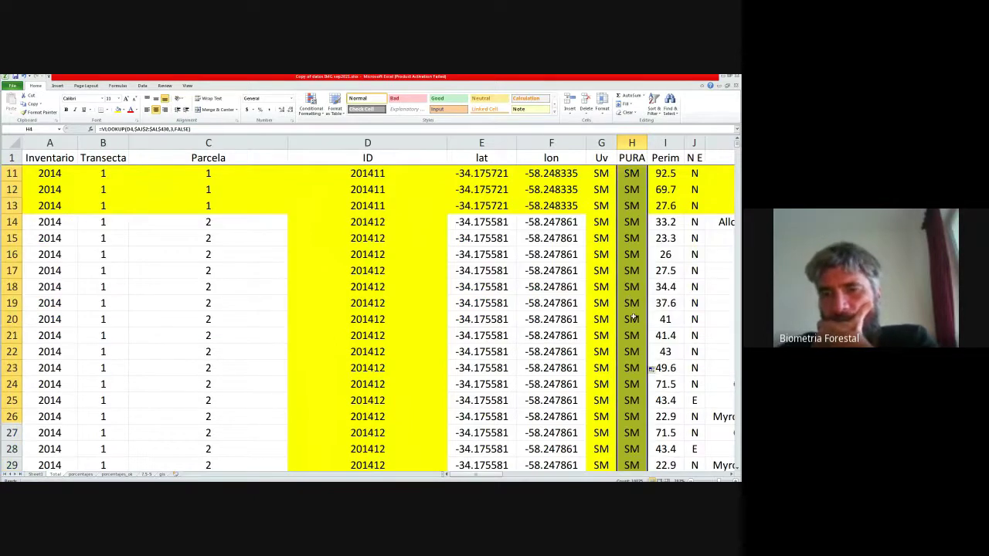
pyautogui.scroll(-2, 636, 366)
pyautogui.scroll(-12, 634, 369)
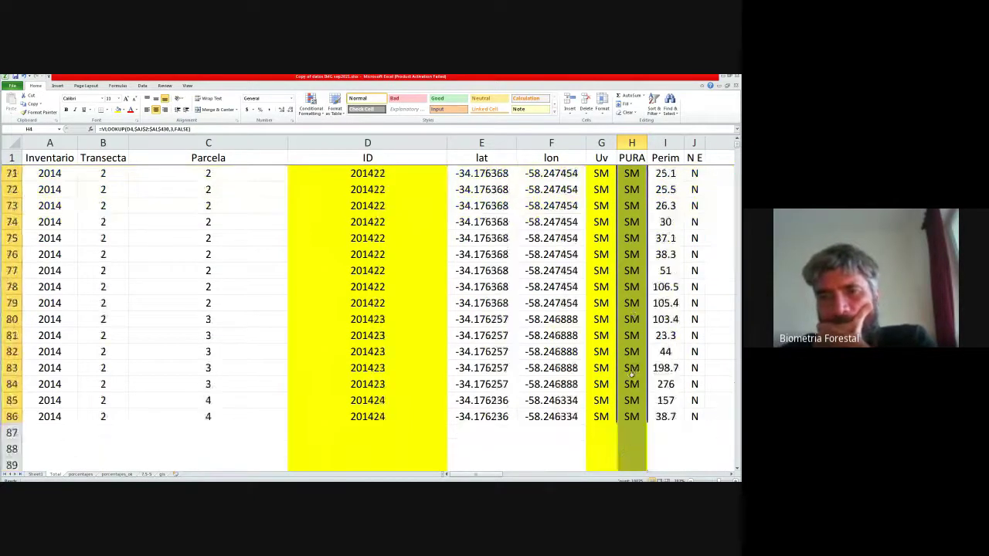
pyautogui.scroll(-10, 631, 373)
pyautogui.scroll(-16, 638, 394)
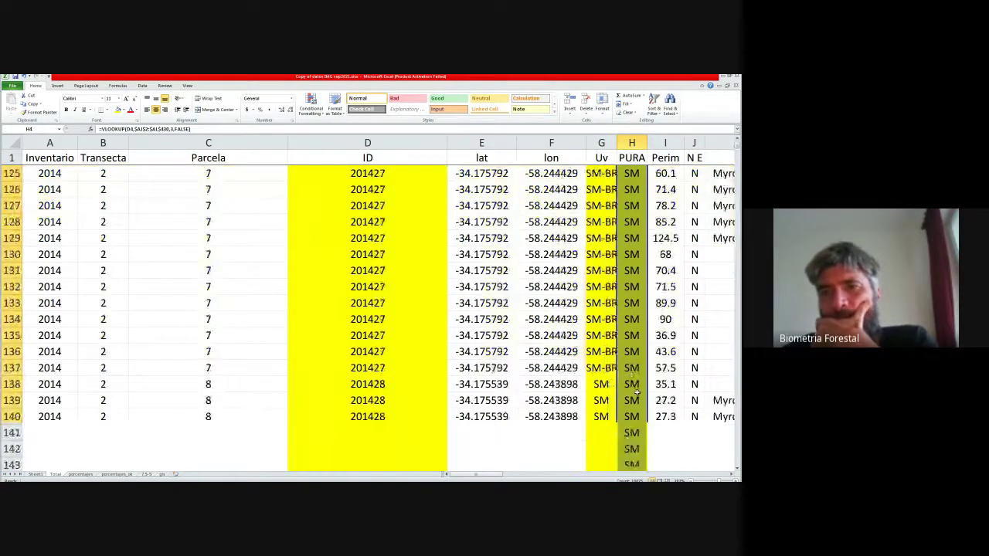
pyautogui.scroll(-1, 635, 388)
pyautogui.scroll(8, 618, 340)
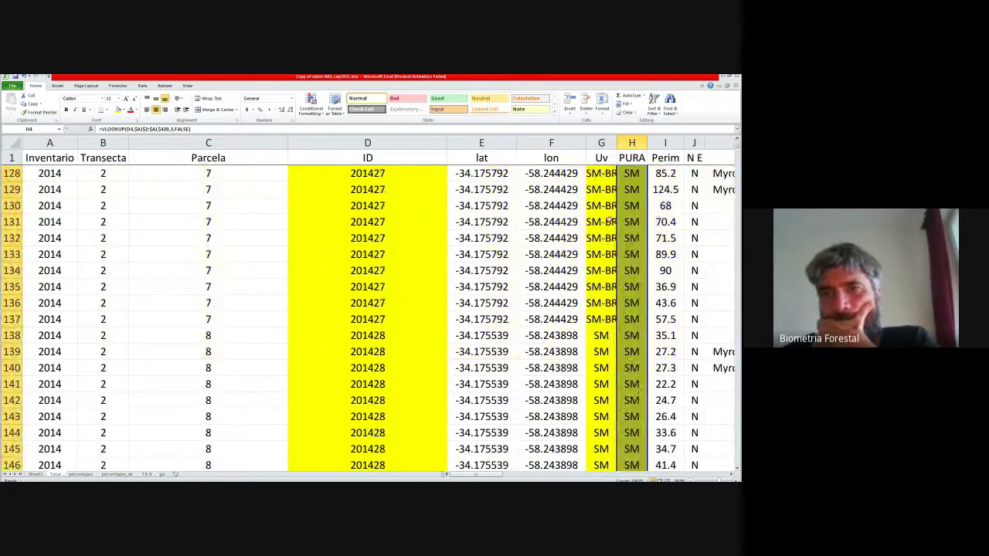
pyautogui.doubleClick(617, 139)
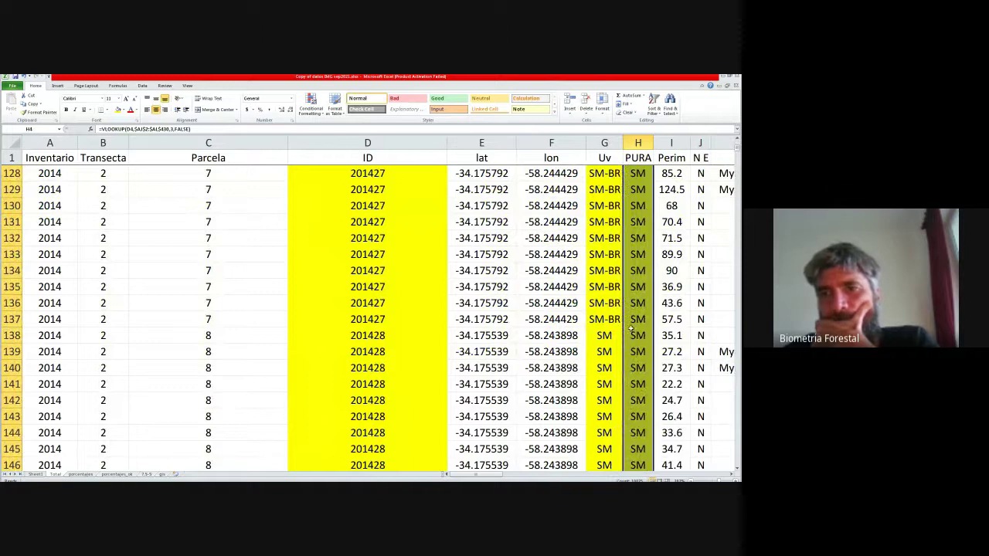
# Step: Compare the Uv and PURA entries in row 137 and save the workbook
pyautogui.click(609, 320)
pyautogui.click(636, 320)
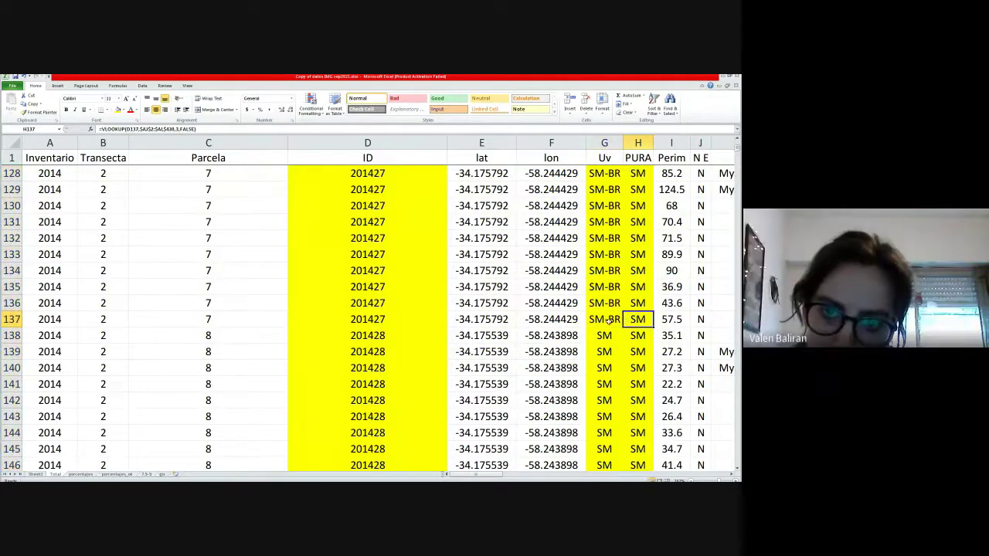
pyautogui.click(609, 321)
pyautogui.click(637, 320)
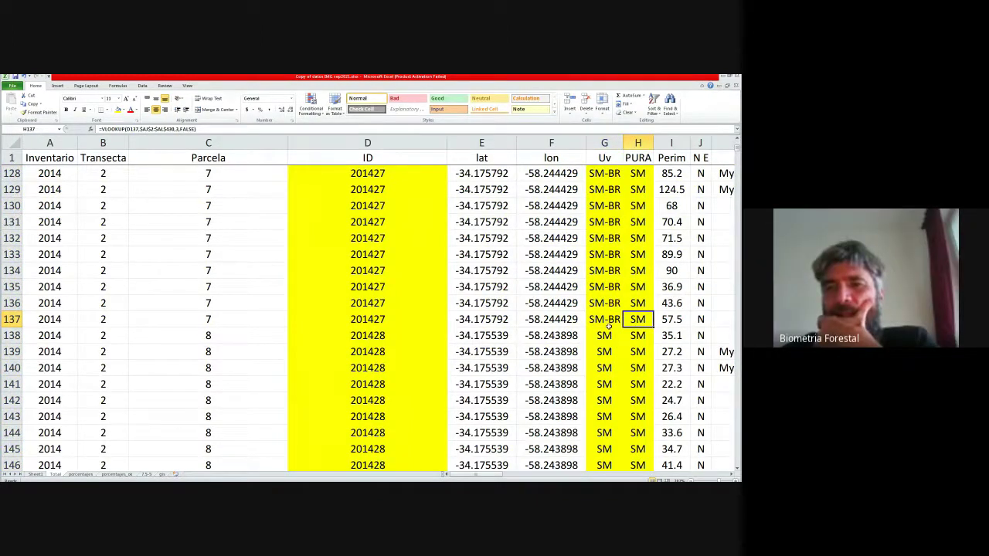
pyautogui.click(609, 320)
pyautogui.click(637, 319)
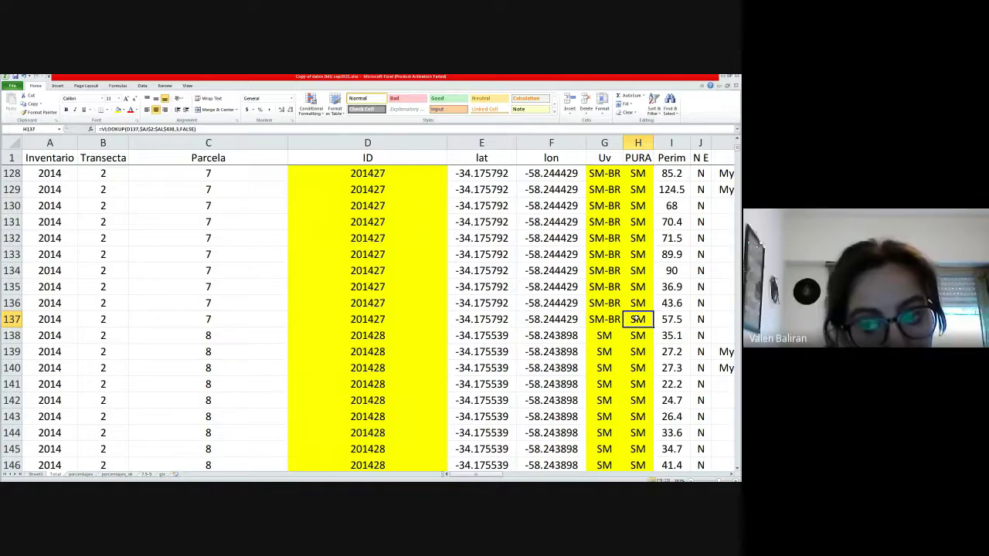
pyautogui.hotkey('ctrl', 'c')
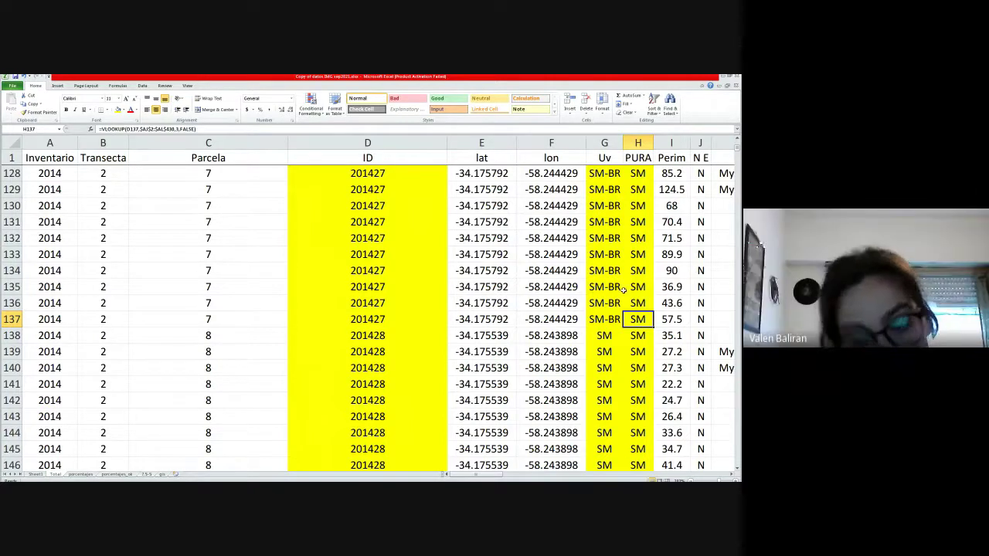
pyautogui.click(15, 77)
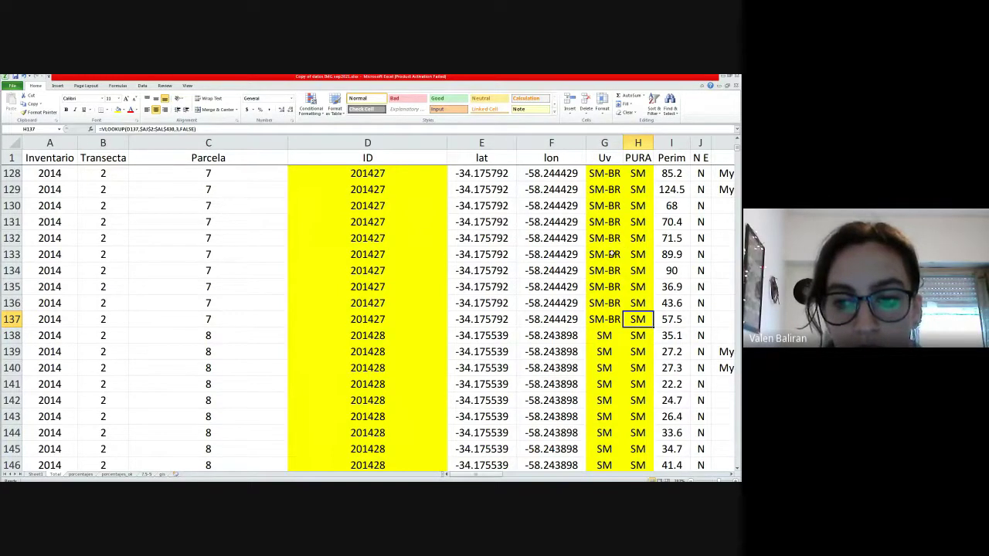
# Step: Examine the rows of plots 201427 and 201428 across the Uv, PURA, species, abbreviated name and community columns
pyautogui.click(612, 254)
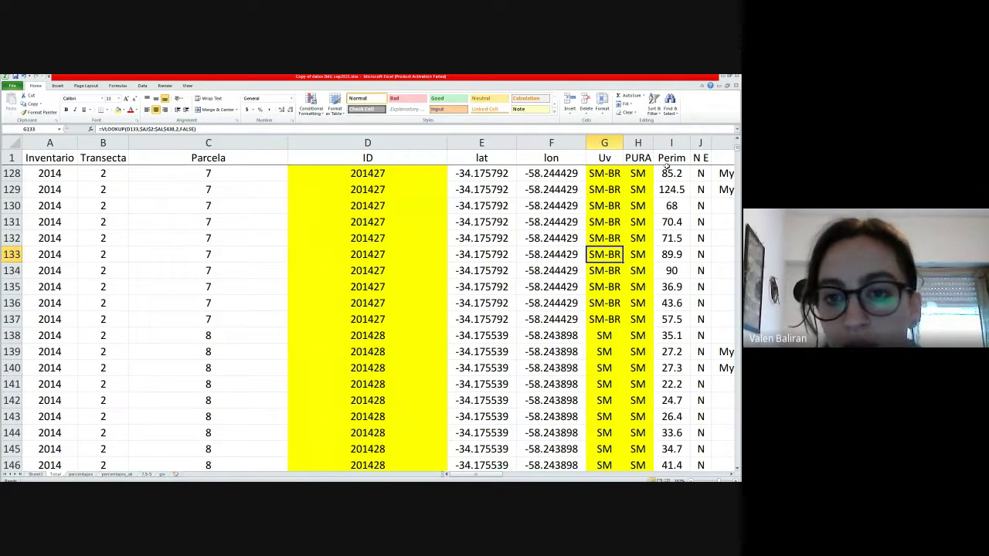
pyautogui.click(636, 224)
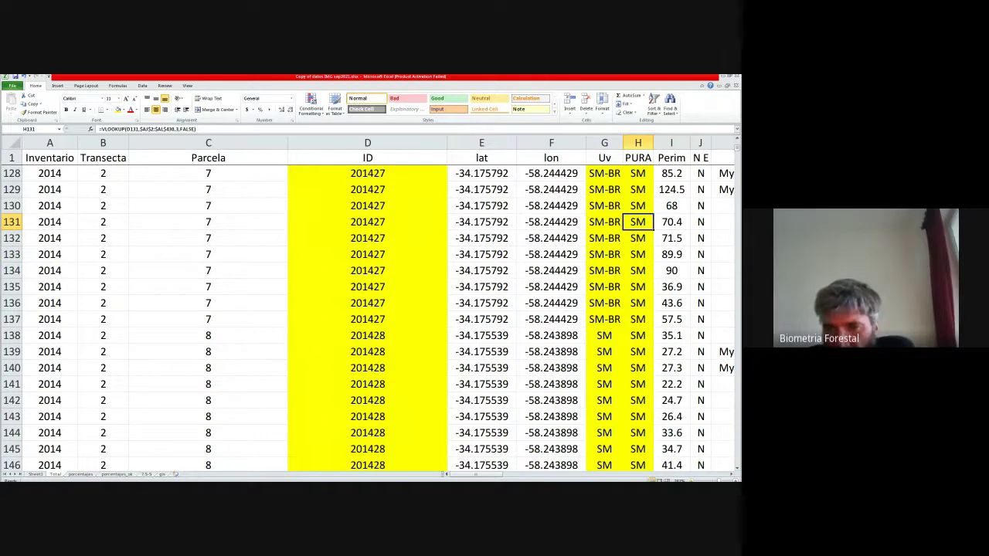
pyautogui.scroll(-1, 635, 224)
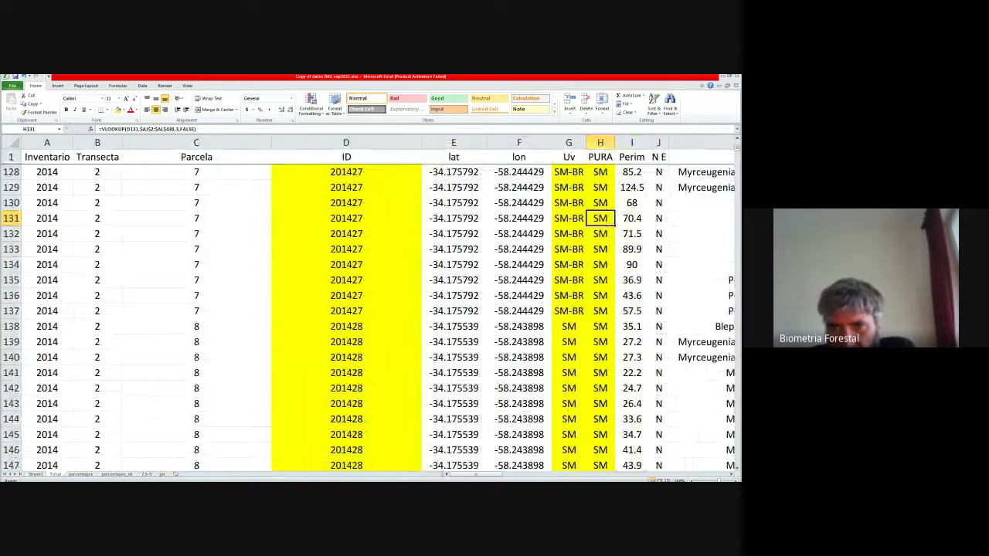
pyautogui.scroll(-1, 635, 223)
pyautogui.scroll(-1, 635, 223)
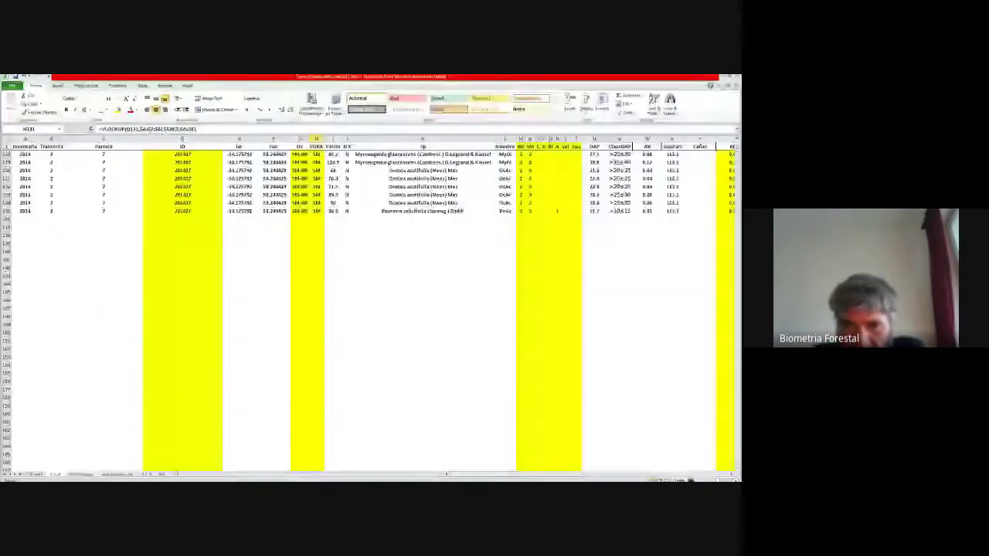
pyautogui.click(504, 267)
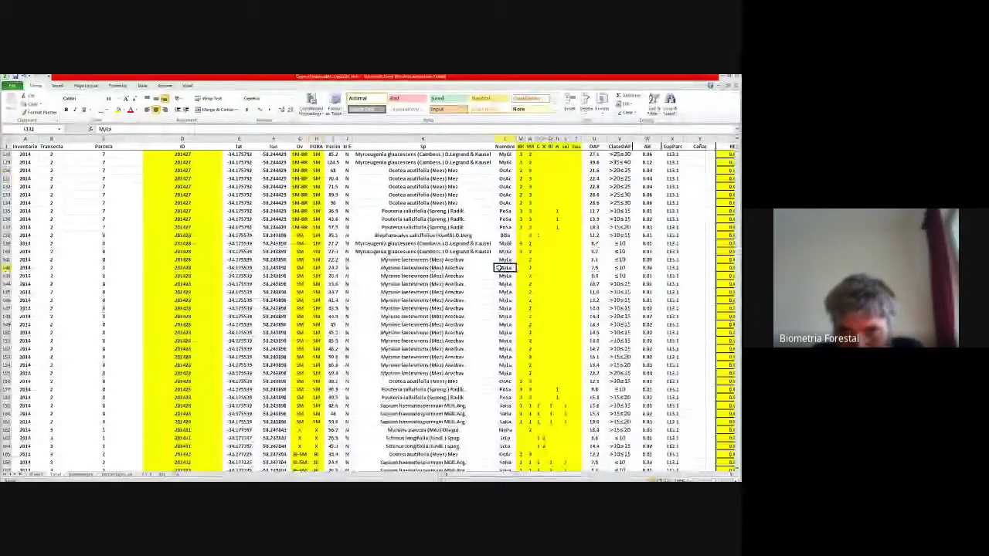
pyautogui.press('Left')
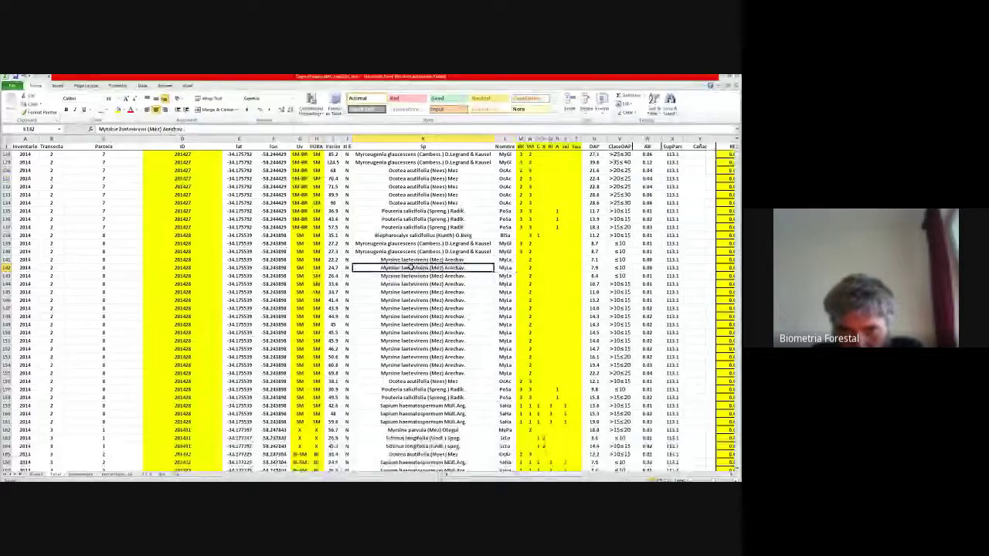
pyautogui.click(503, 268)
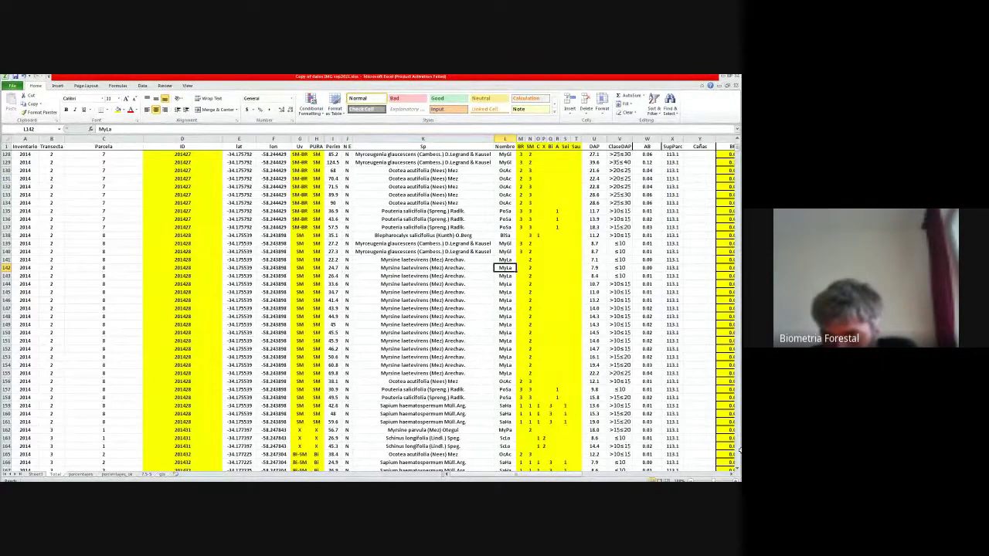
pyautogui.scroll(2, 371, 309)
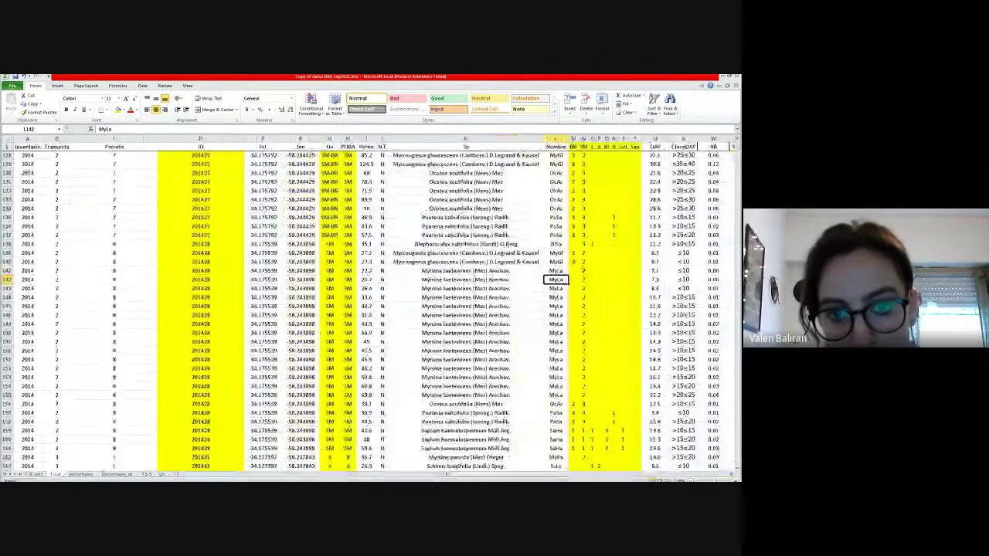
pyautogui.scroll(1, 371, 309)
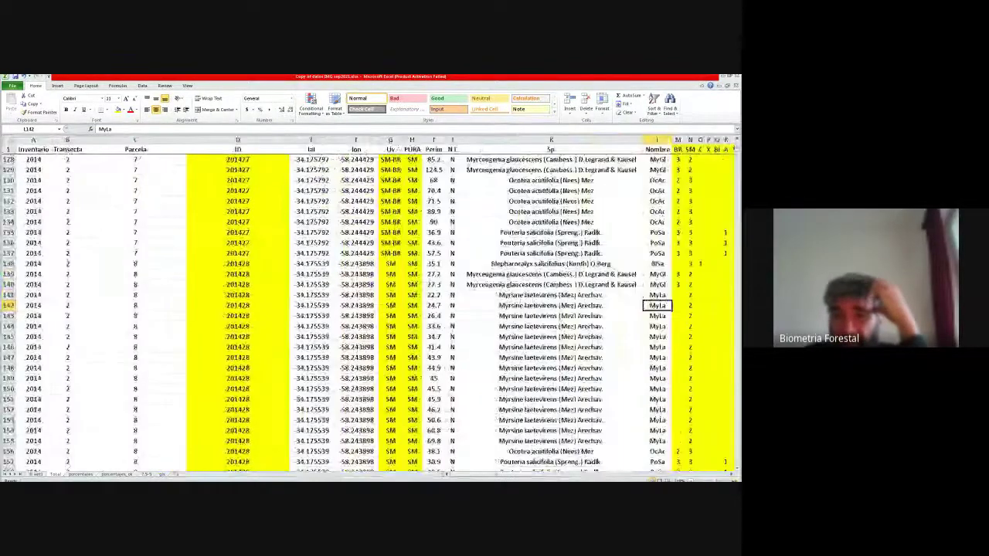
pyautogui.click(584, 361)
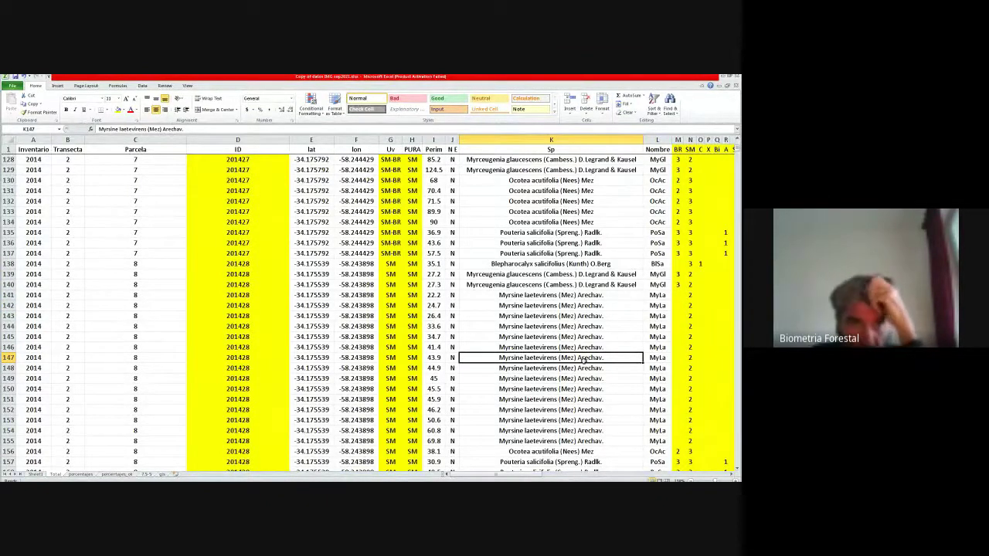
pyautogui.scroll(5, 84, 199)
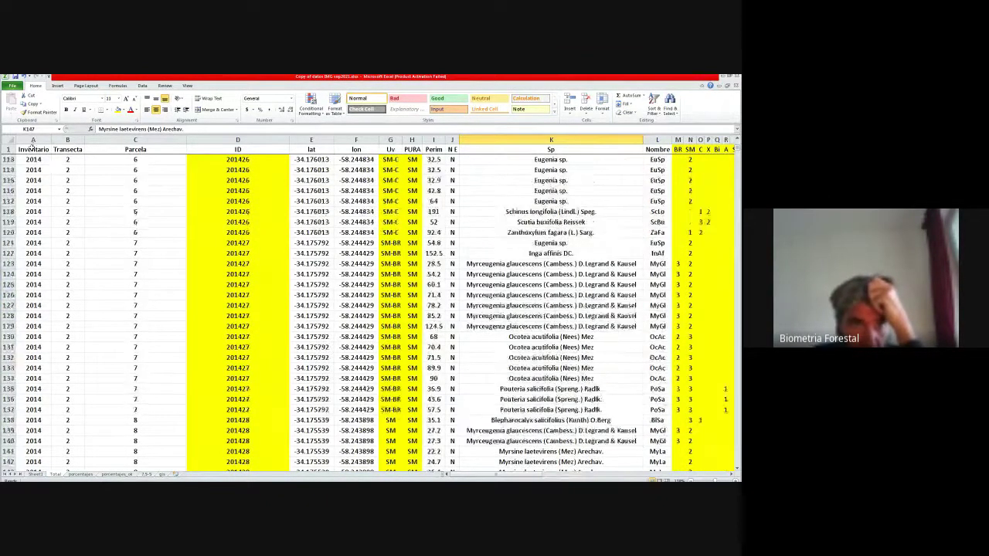
# Step: Create a PivotTable on a new sheet from the inventory data, columns Inventario through ClaseDAP down to row 10028
pyautogui.hotkey('ctrl', 'pagedown')
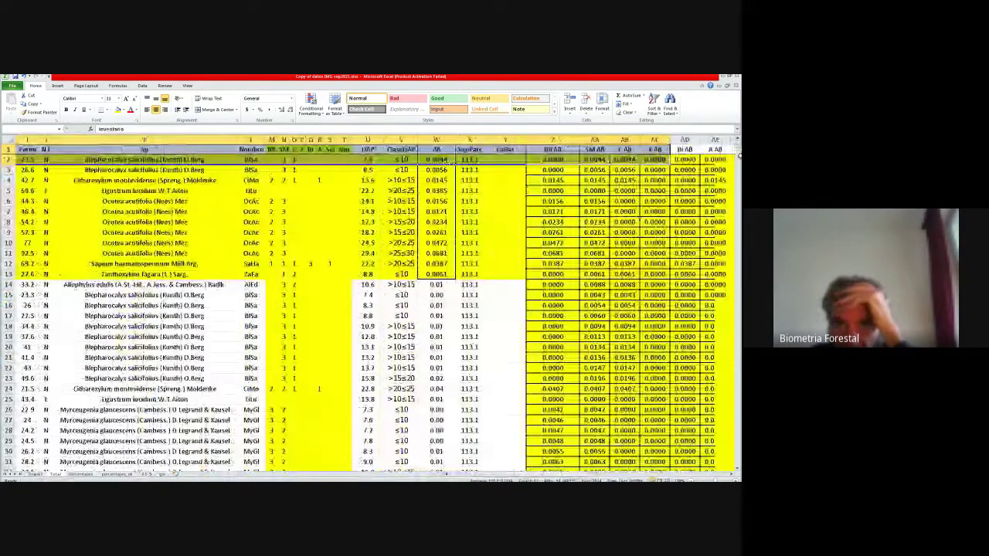
pyautogui.hscroll(-1, 371, 309)
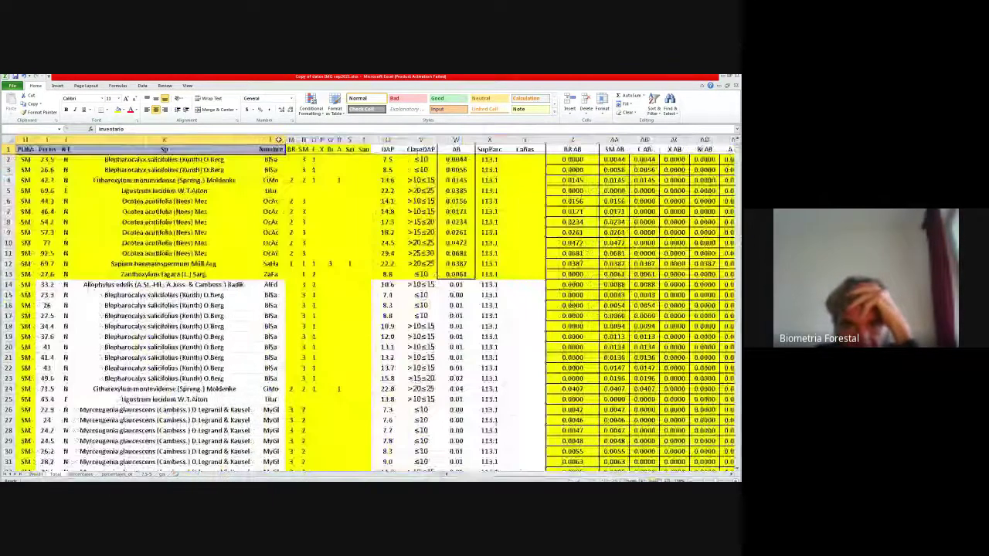
pyautogui.moveTo(278, 140); pyautogui.dragTo(425, 131)
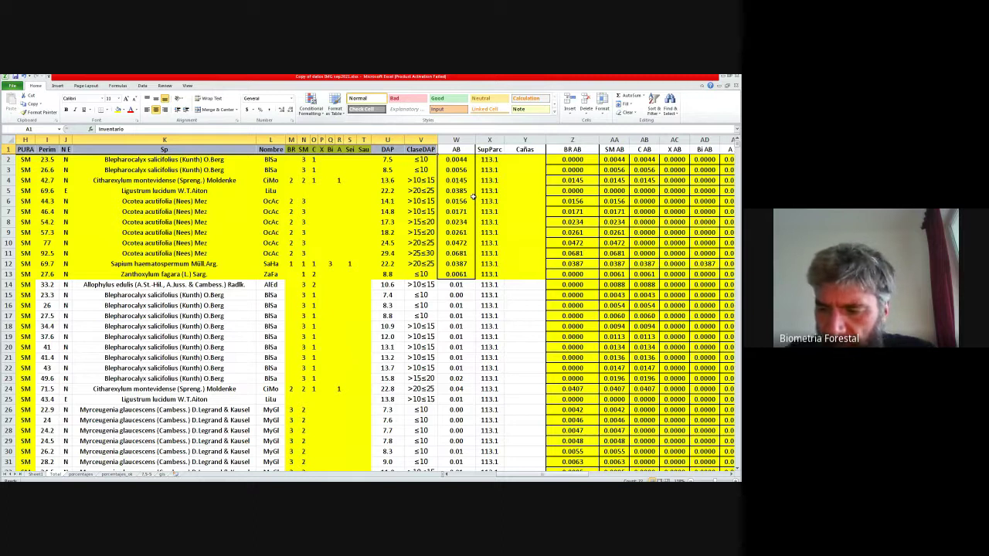
pyautogui.hotkey('ctrl', 'shift', 'Down')
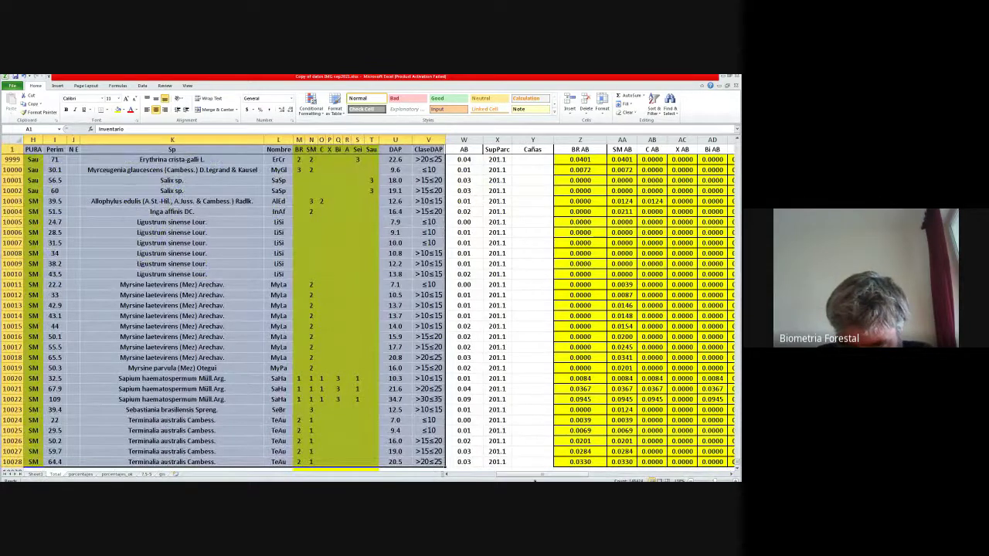
pyautogui.moveTo(533, 477)
pyautogui.mouseDown()
pyautogui.moveTo(480, 478)
pyautogui.moveTo(517, 481)
pyautogui.mouseUp()
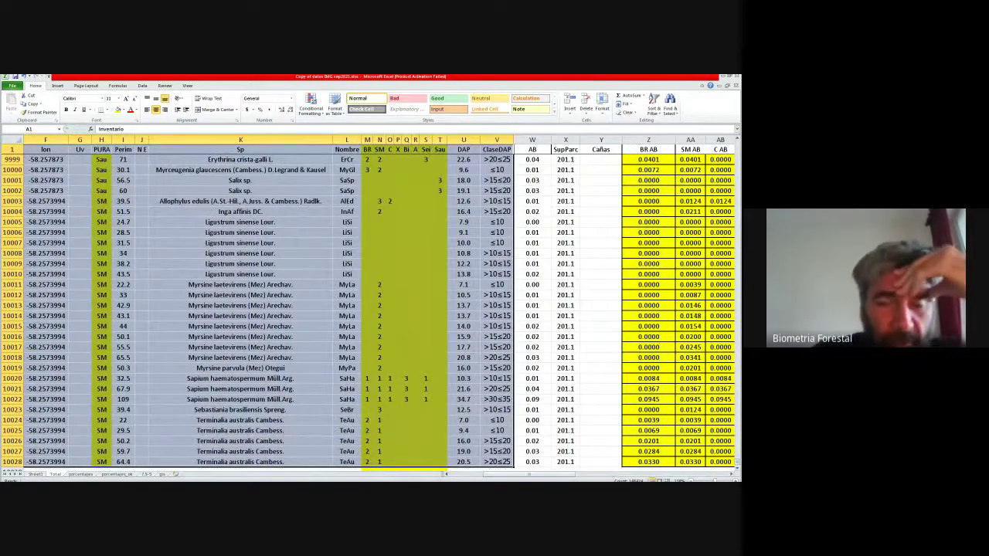
pyautogui.click(59, 87)
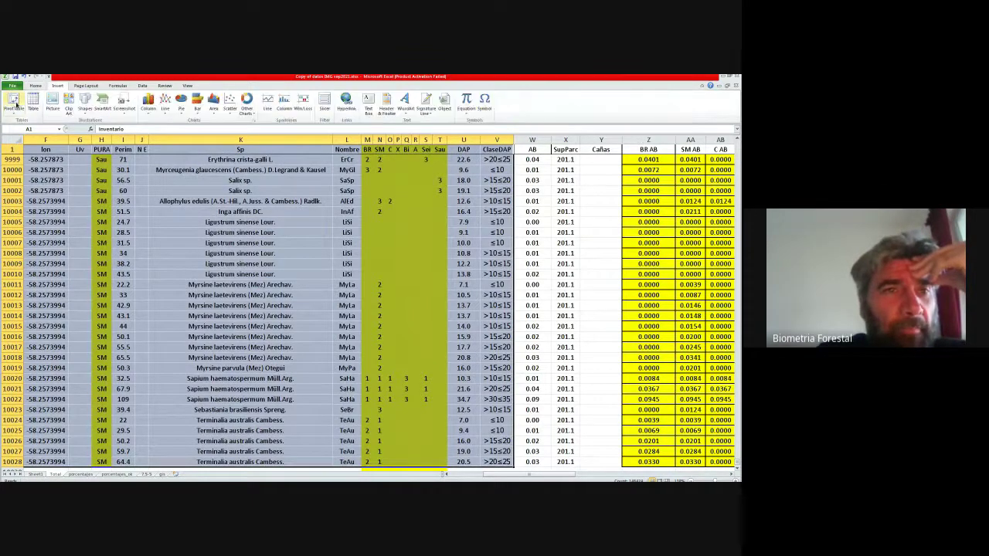
pyautogui.click(14, 101)
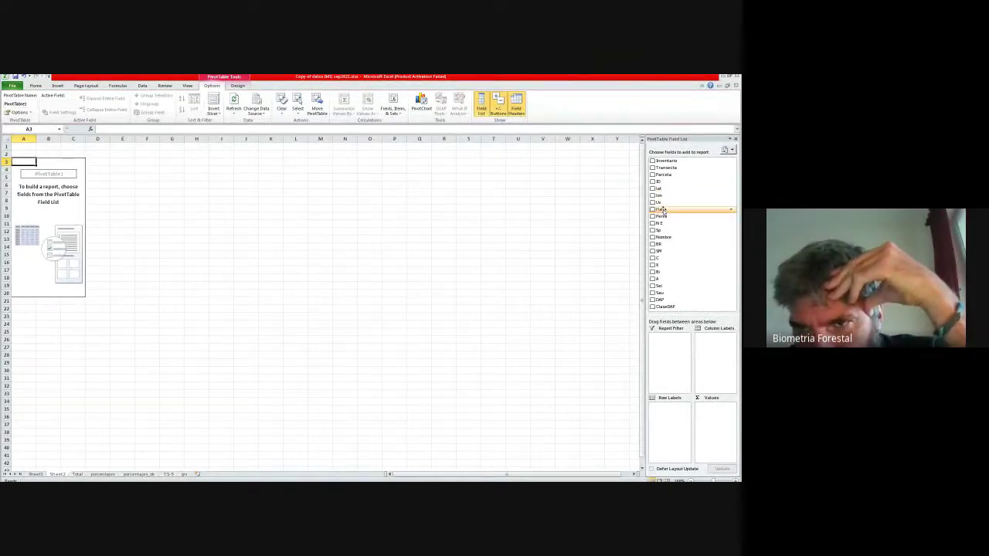
# Step: Group the plot IDs under PURA in the PivotTable's row labels, trying the Parcela field first and removing it
pyautogui.moveTo(661, 210); pyautogui.dragTo(673, 421)
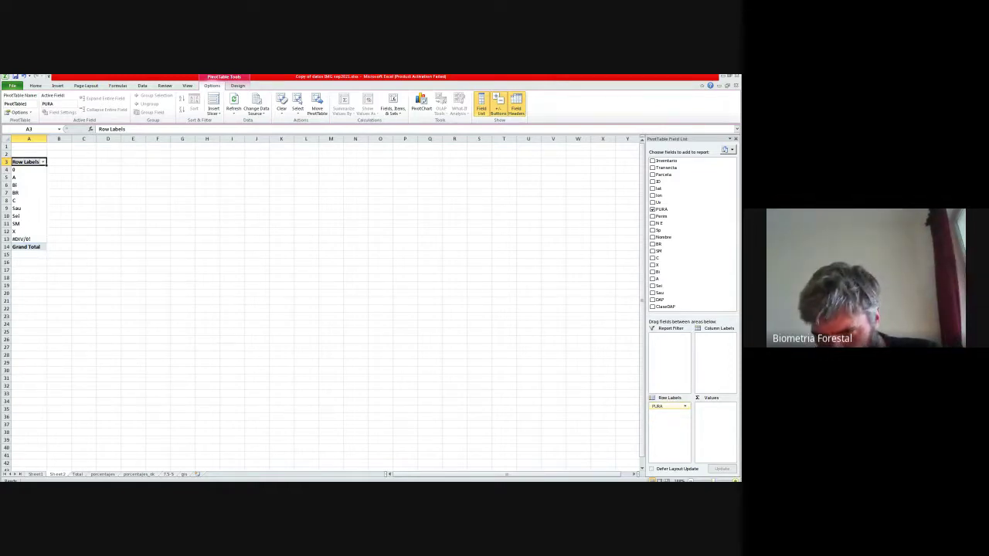
pyautogui.scroll(3, 321, 305)
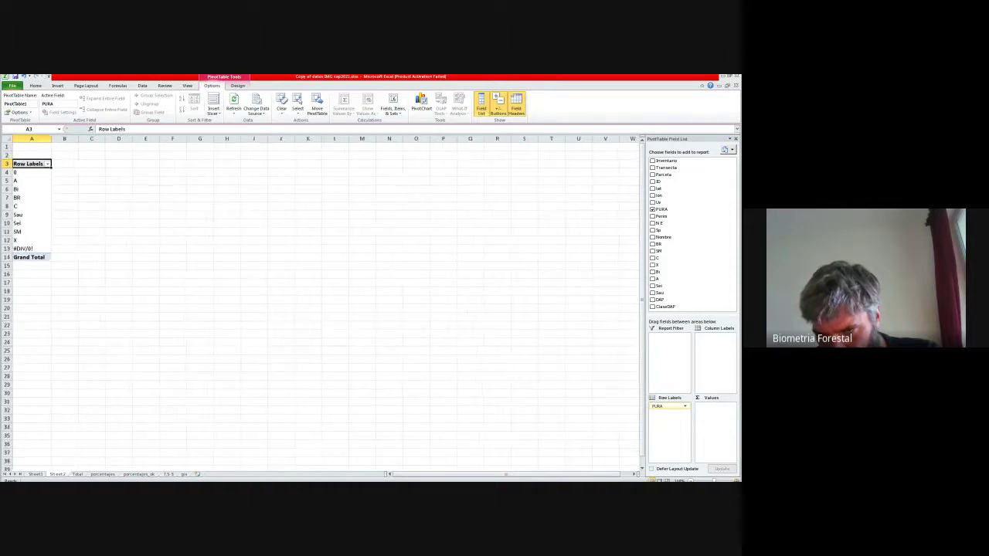
pyautogui.scroll(2, 321, 305)
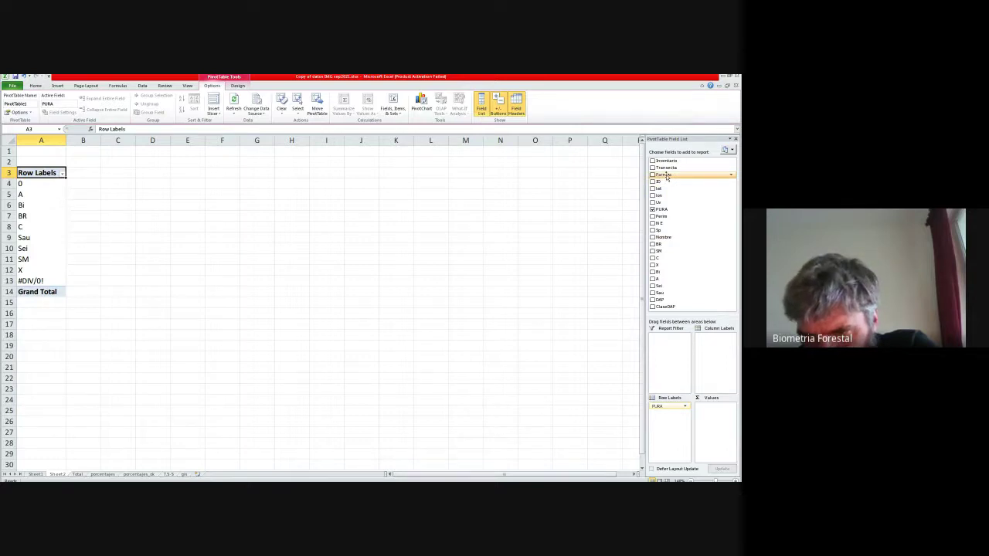
pyautogui.moveTo(666, 177); pyautogui.dragTo(678, 421)
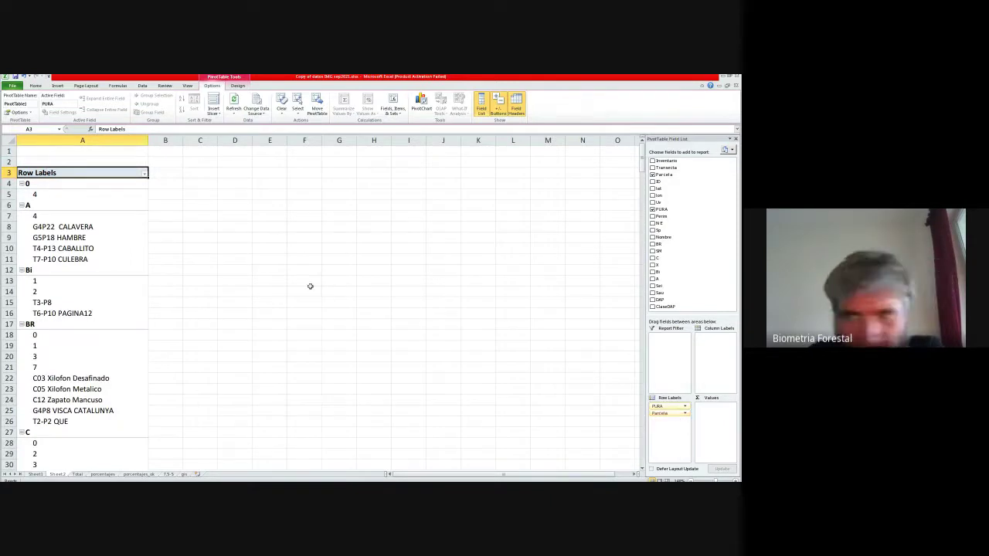
pyautogui.click(653, 174)
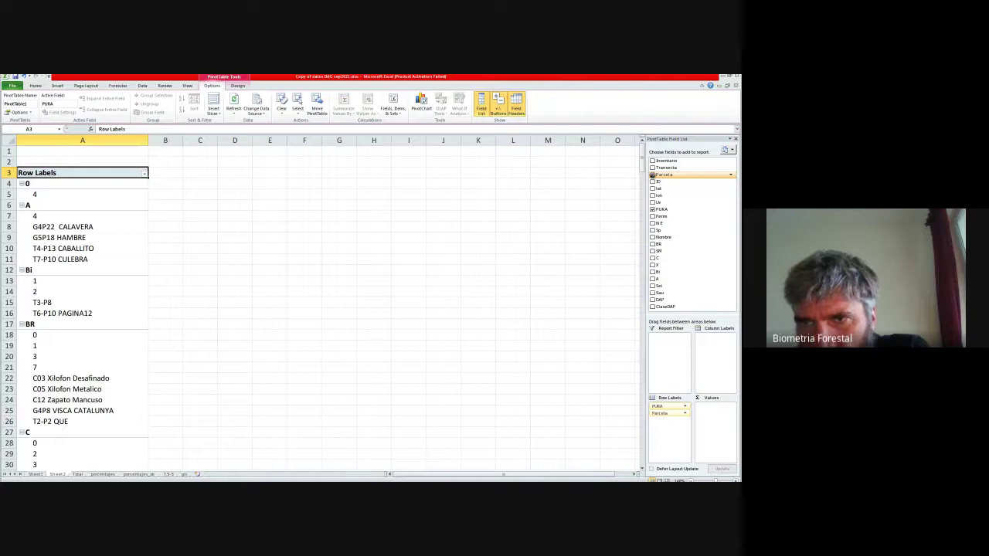
pyautogui.moveTo(658, 186); pyautogui.dragTo(666, 404)
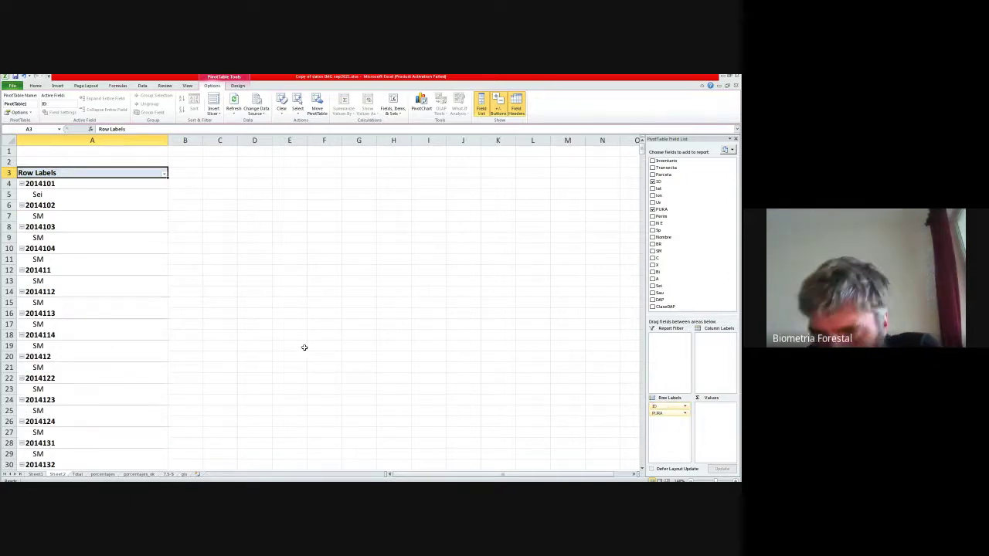
pyautogui.moveTo(669, 414); pyautogui.dragTo(670, 405)
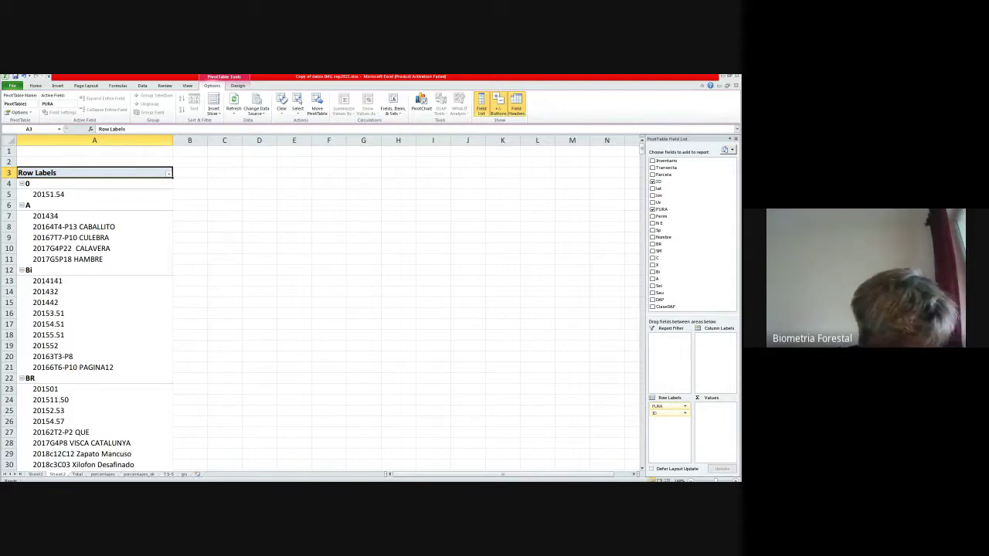
# Step: Examine the grado, comunidad primaria and ID columns on the percentages sheet for the 2014 to 2016 plots
pyautogui.click(78, 474)
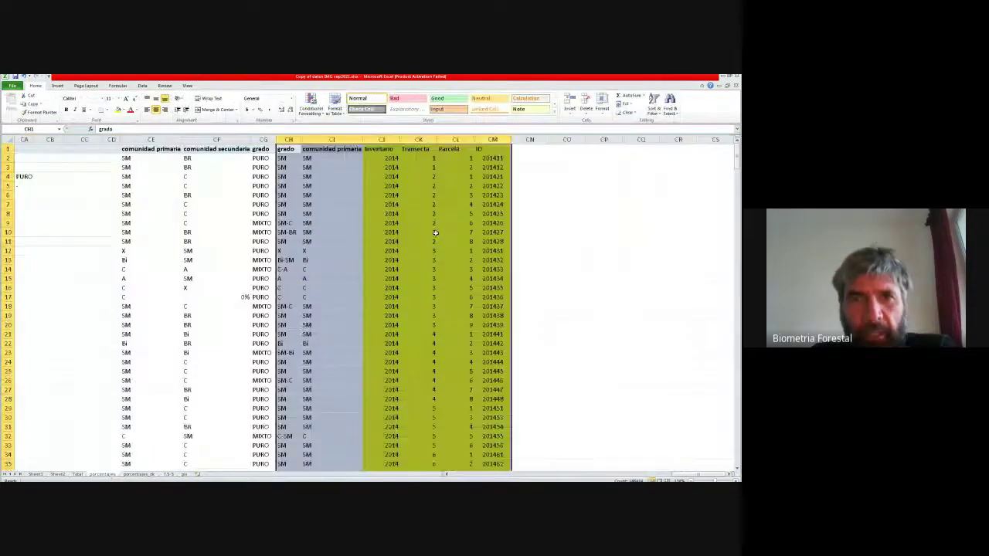
pyautogui.scroll(-4, 402, 253)
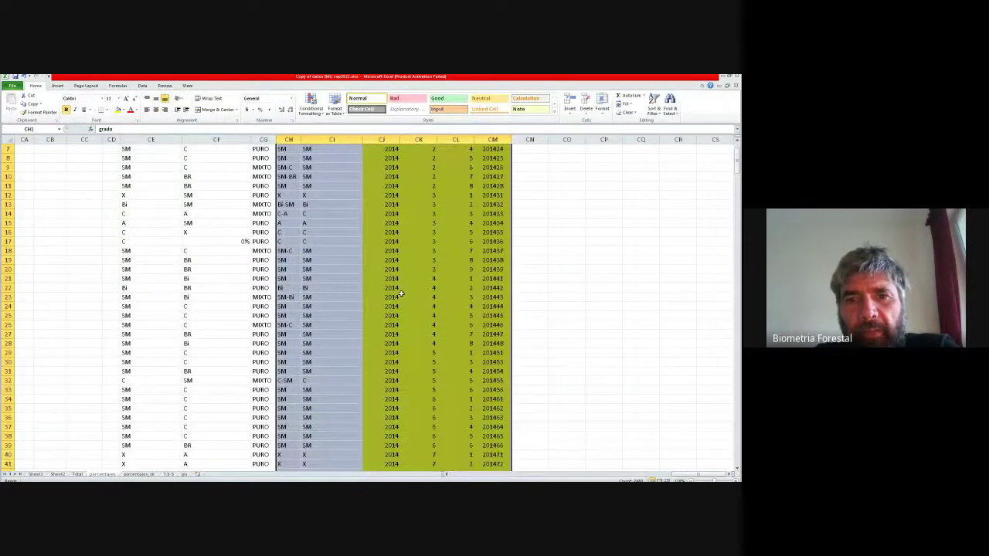
pyautogui.scroll(-4, 407, 306)
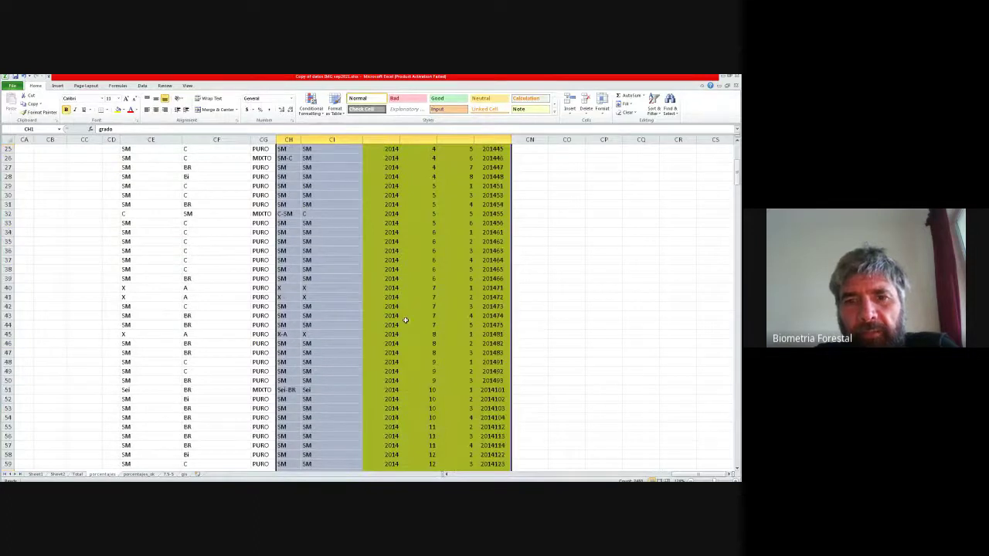
pyautogui.scroll(-7, 405, 320)
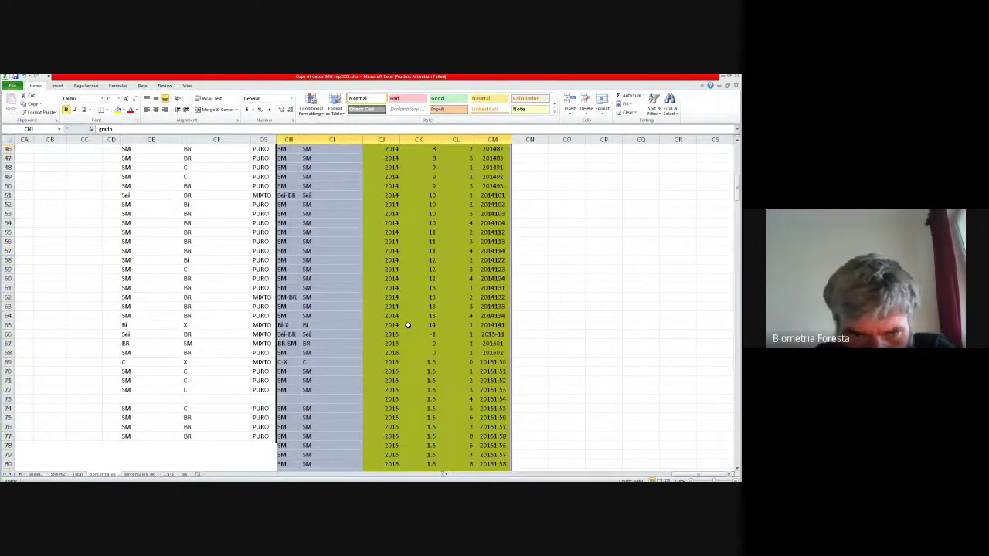
pyautogui.scroll(-8, 407, 325)
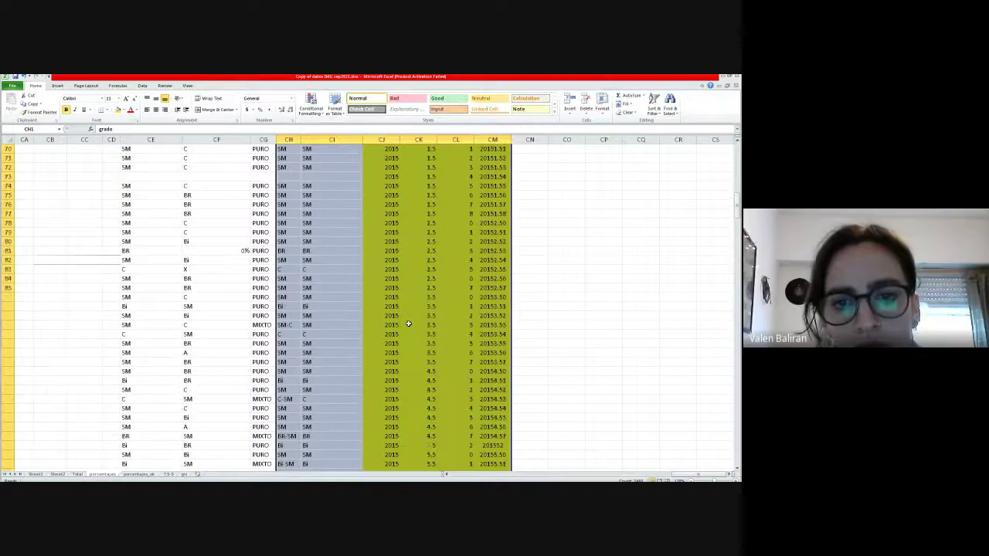
pyautogui.scroll(-6, 408, 324)
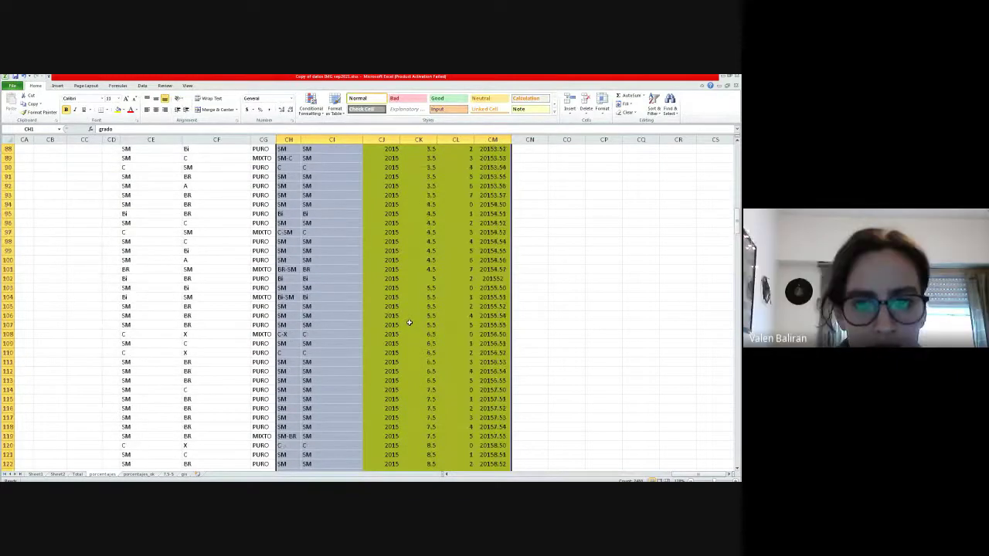
pyautogui.scroll(-10, 410, 322)
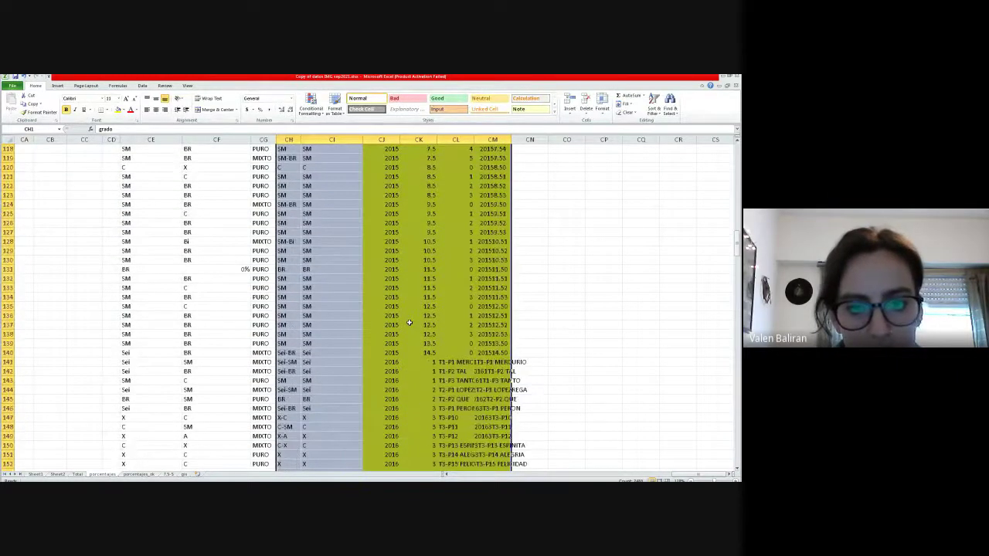
pyautogui.scroll(-5, 410, 322)
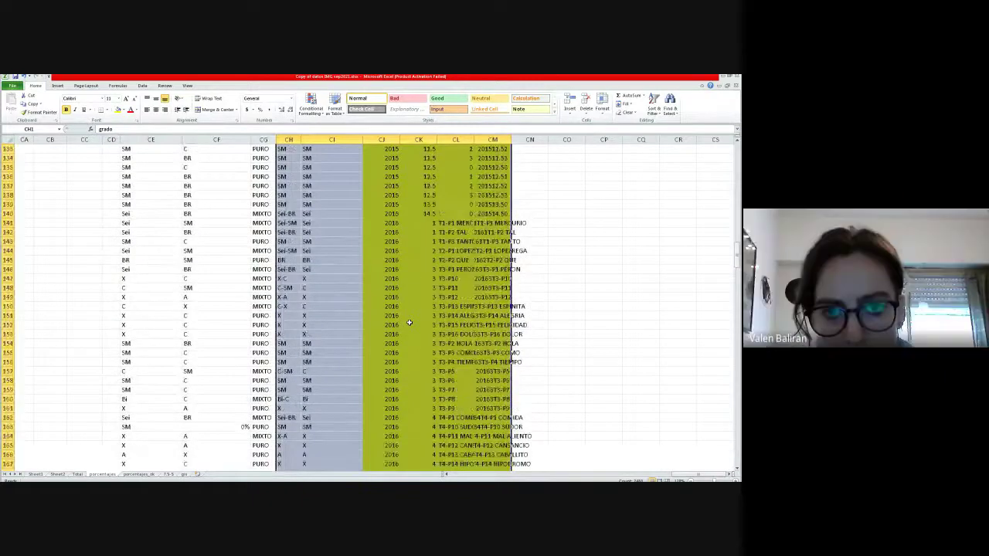
pyautogui.scroll(5, 409, 322)
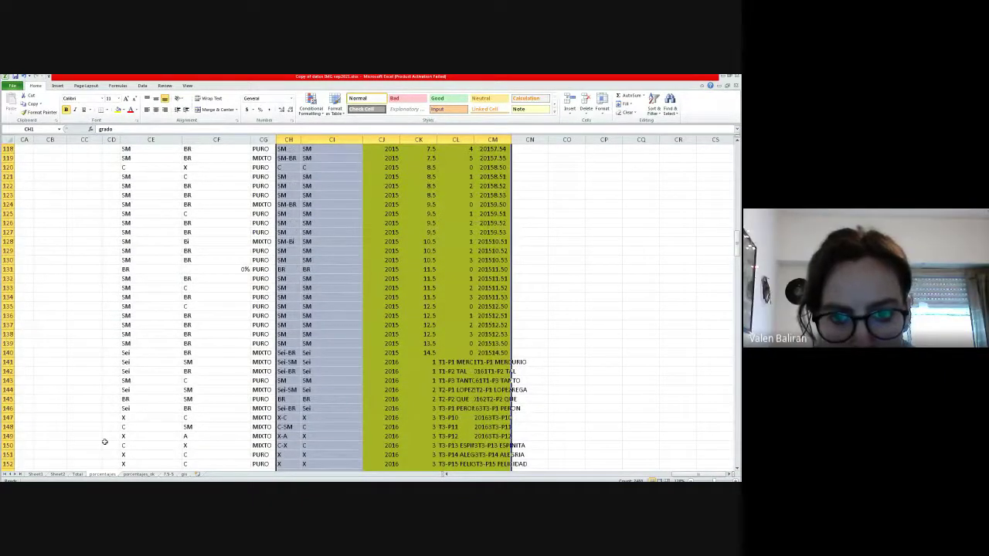
# Step: Look up plot 20151.54, grouped under 0 in the PivotTable, in the ID column of the percentages sheet
pyautogui.click(35, 475)
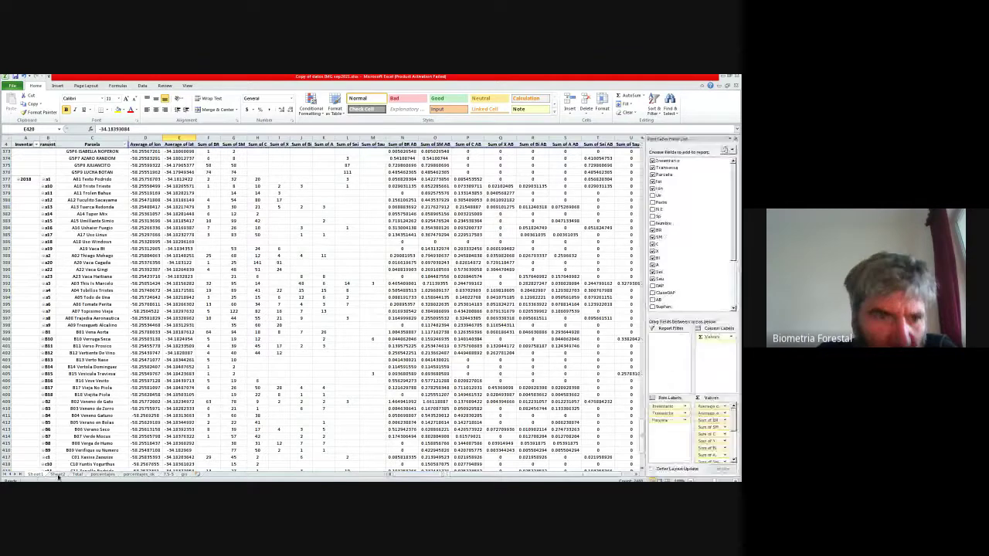
pyautogui.click(58, 477)
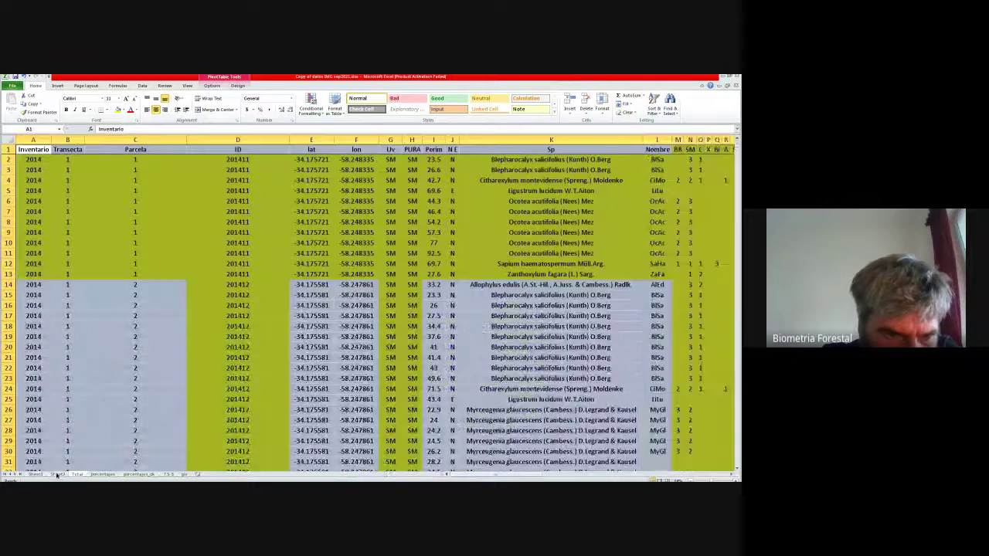
pyautogui.click(57, 476)
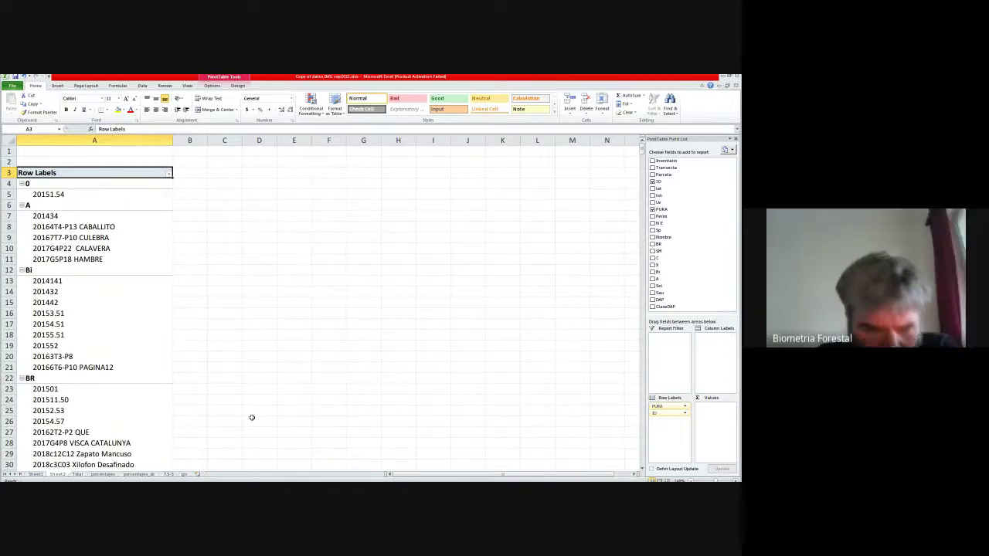
pyautogui.click(110, 474)
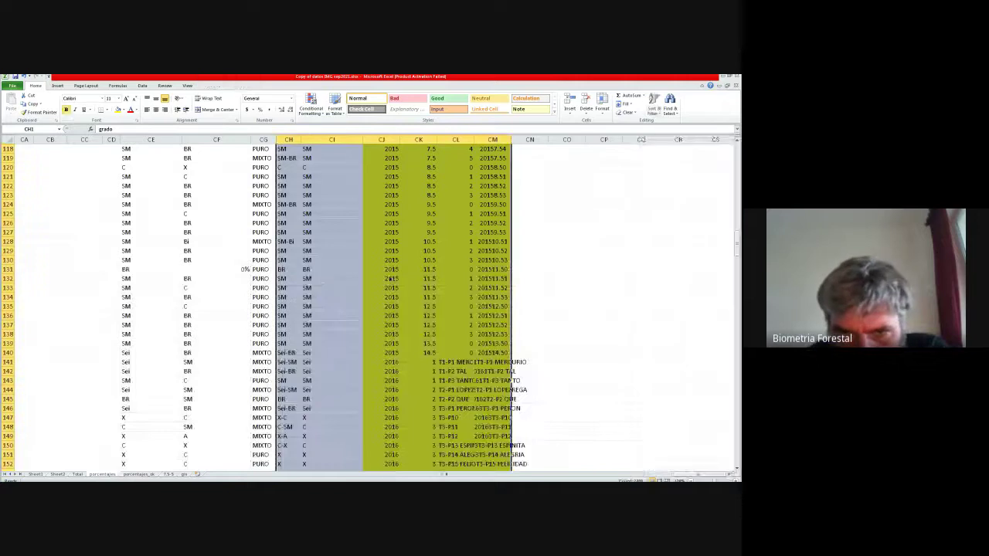
pyautogui.scroll(8, 432, 323)
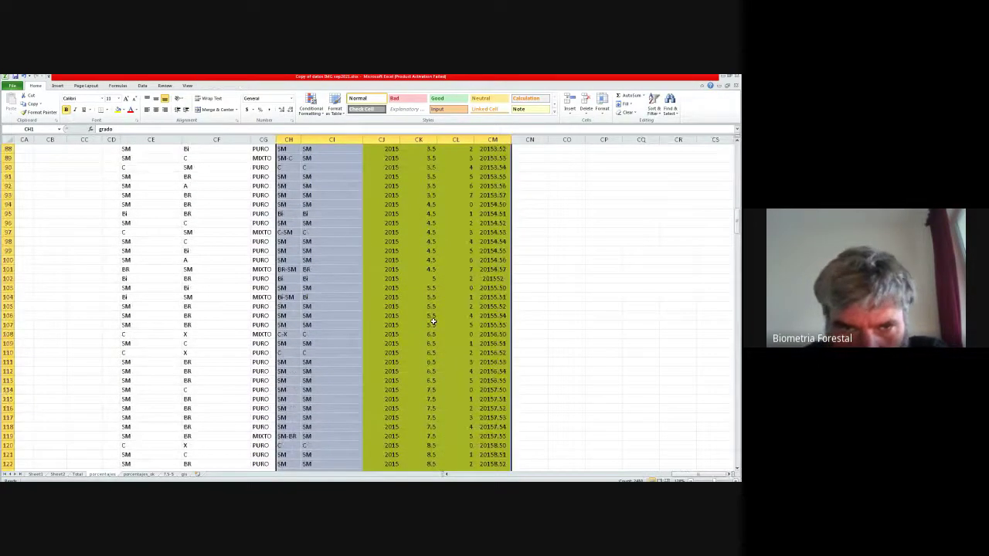
pyautogui.scroll(14, 434, 322)
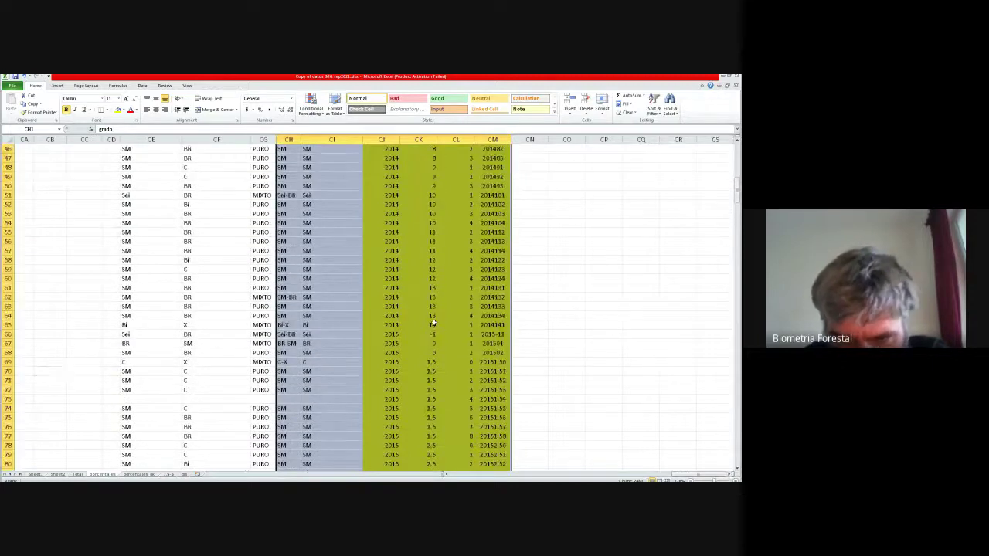
pyautogui.scroll(-3, 433, 323)
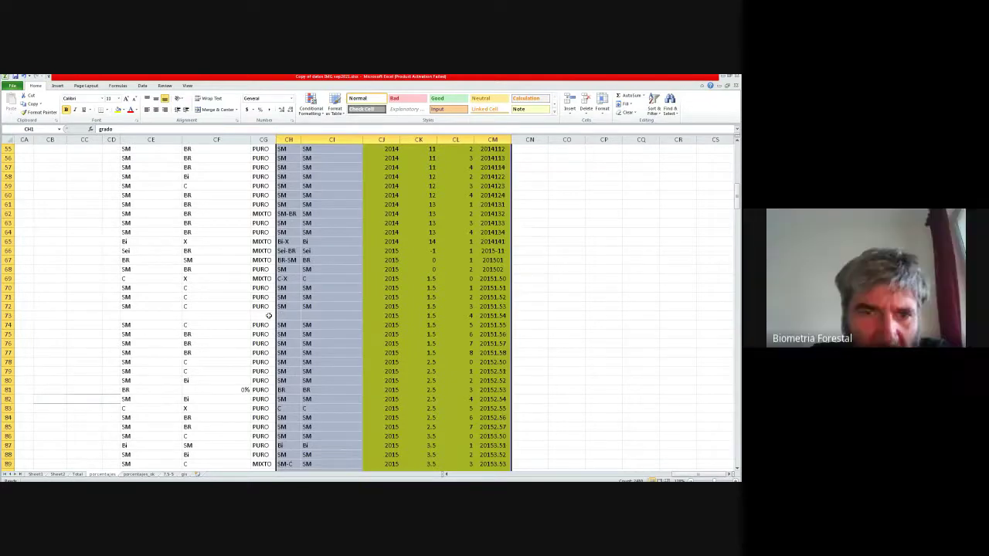
# Step: Trace row 73 of plot 20151.54 across the percentages sheet and compare the percentage formulas in AQ72 and AQ74
pyautogui.moveTo(269, 316); pyautogui.dragTo(17, 313)
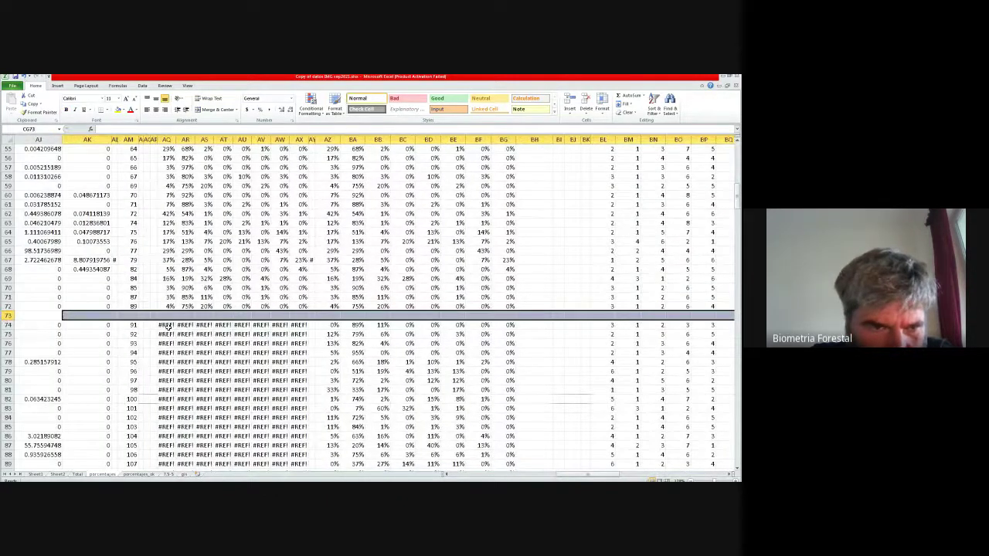
pyautogui.click(169, 307)
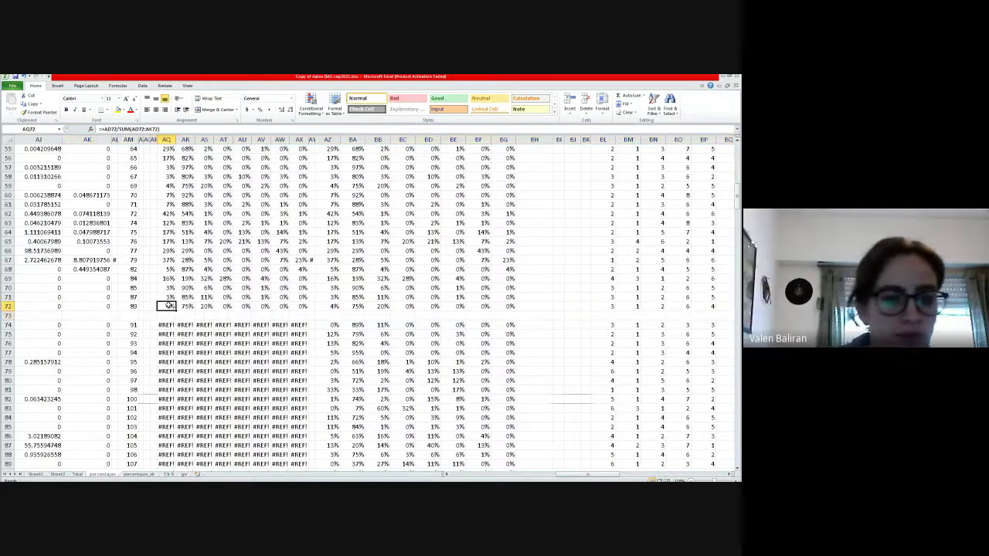
pyautogui.click(166, 324)
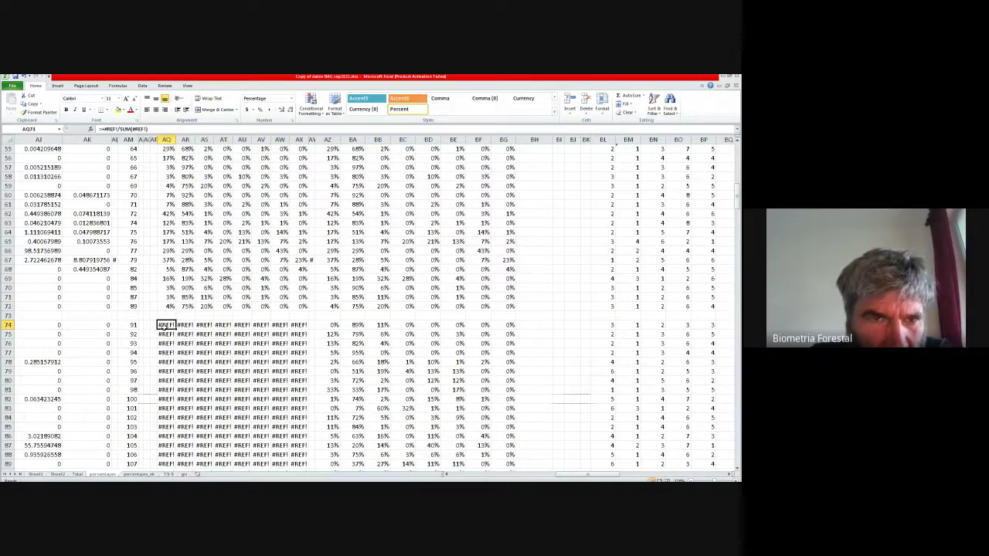
pyautogui.click(166, 306)
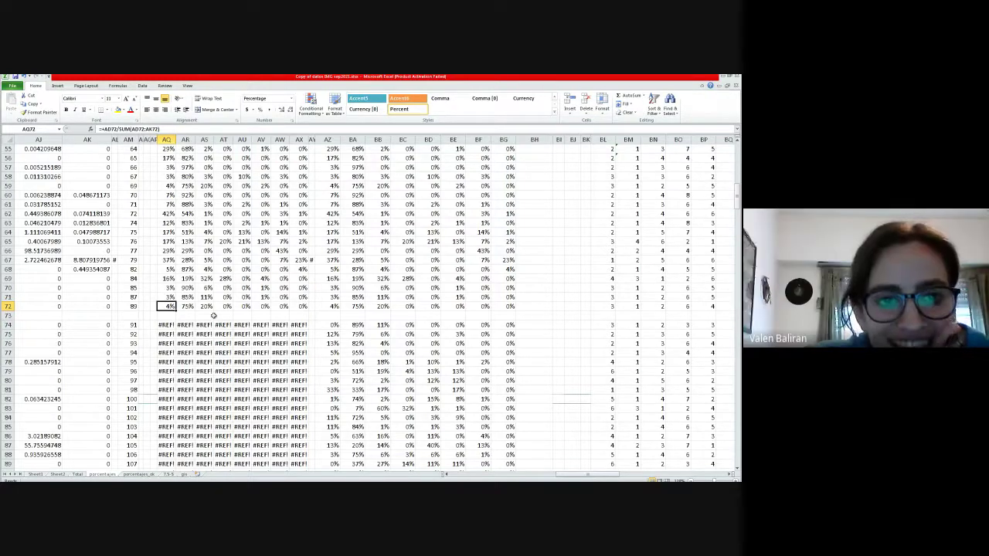
pyautogui.moveTo(208, 315); pyautogui.dragTo(56, 314)
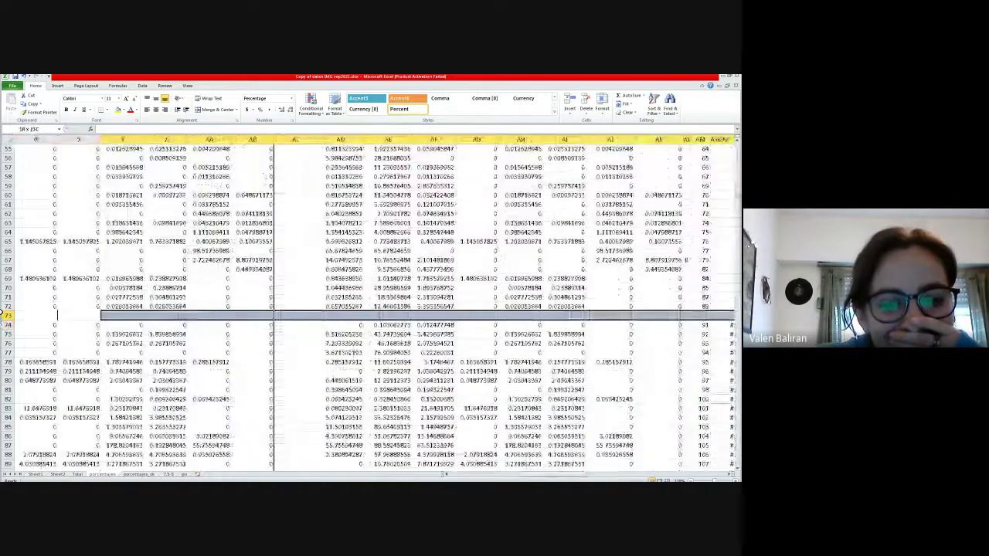
pyautogui.hscroll(-3, 57, 315)
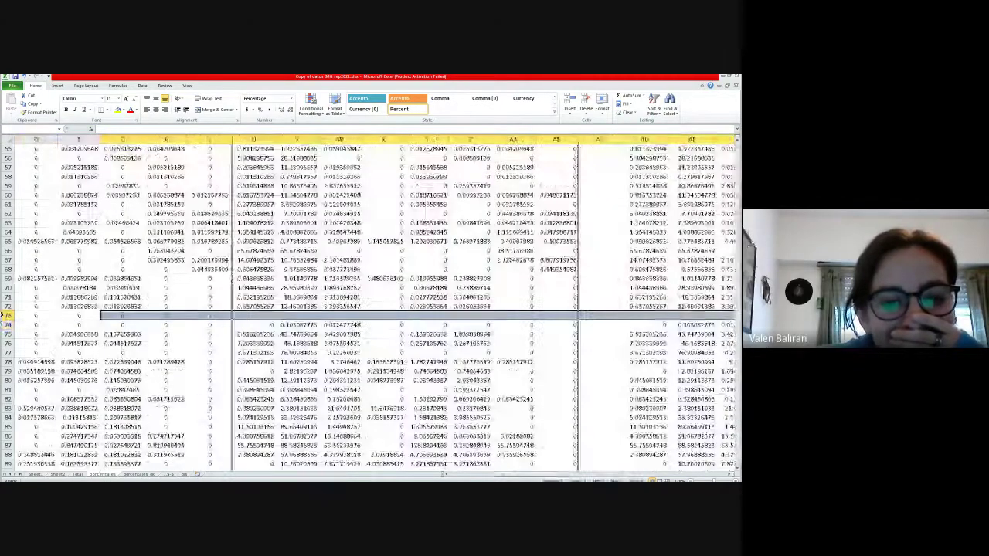
pyautogui.hscroll(-3, 6, 315)
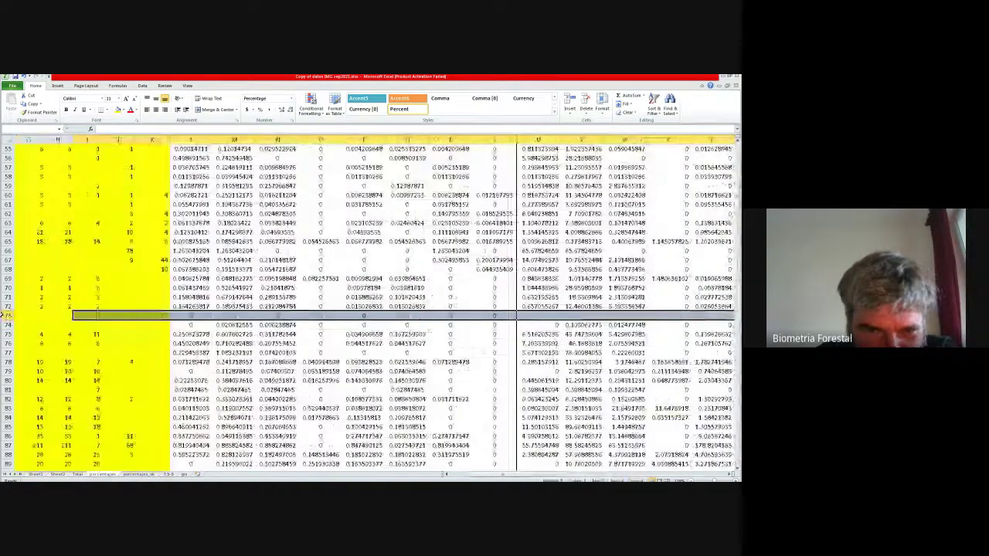
pyautogui.hscroll(-1, 7, 315)
pyautogui.click(561, 315)
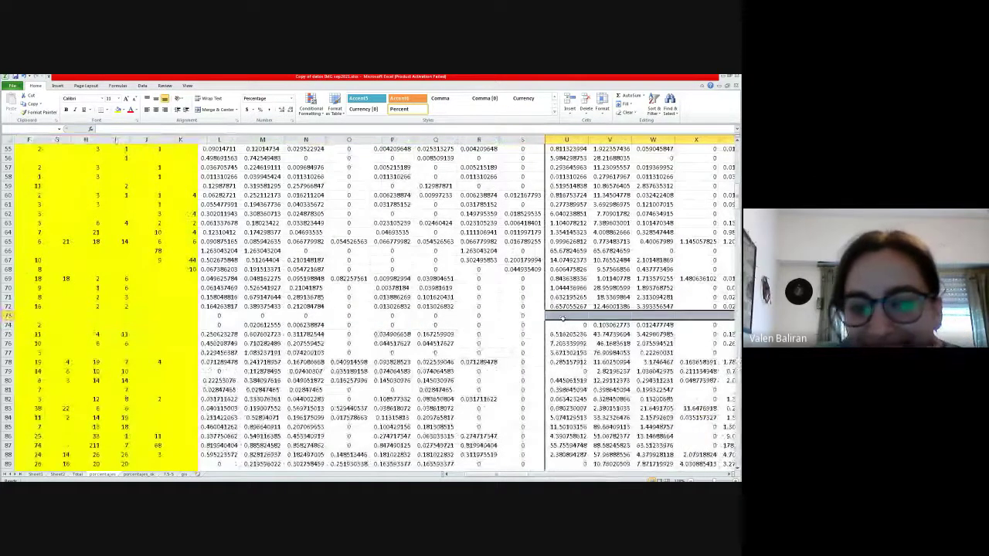
pyautogui.moveTo(562, 318); pyautogui.dragTo(740, 312)
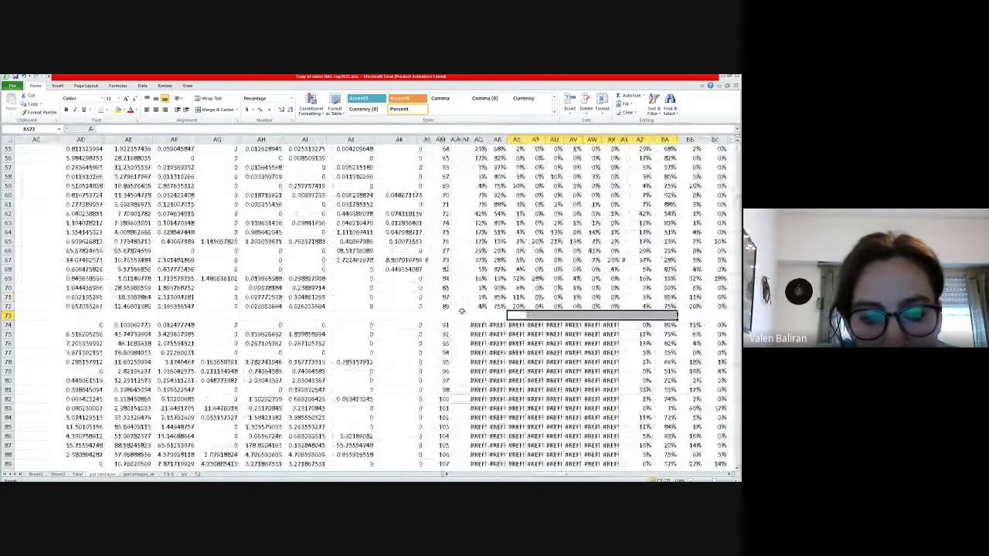
# Step: Fill the percentage formulas of AQ72:AX72 down over the #REF! cells in the rows below
pyautogui.moveTo(479, 307); pyautogui.dragTo(618, 349)
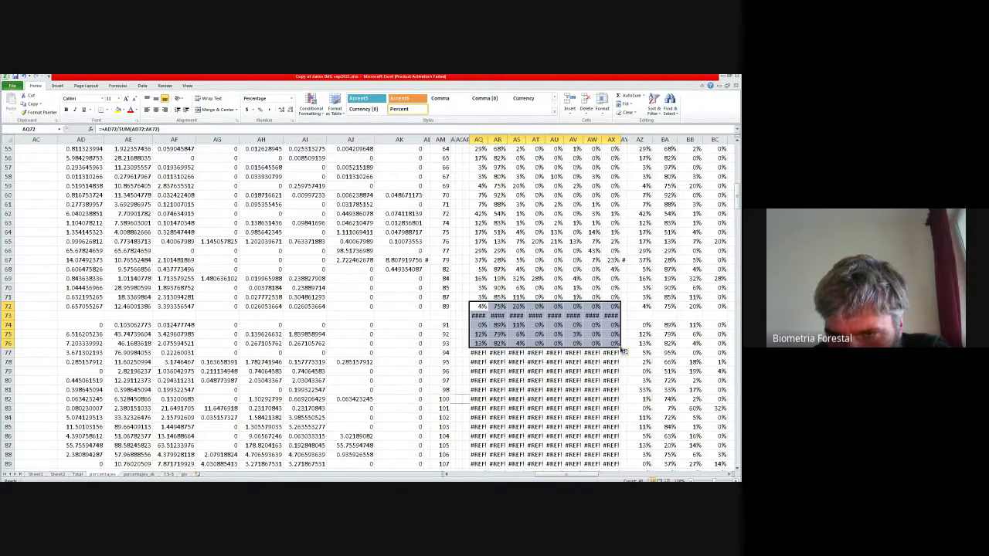
pyautogui.moveTo(623, 351); pyautogui.dragTo(623, 467)
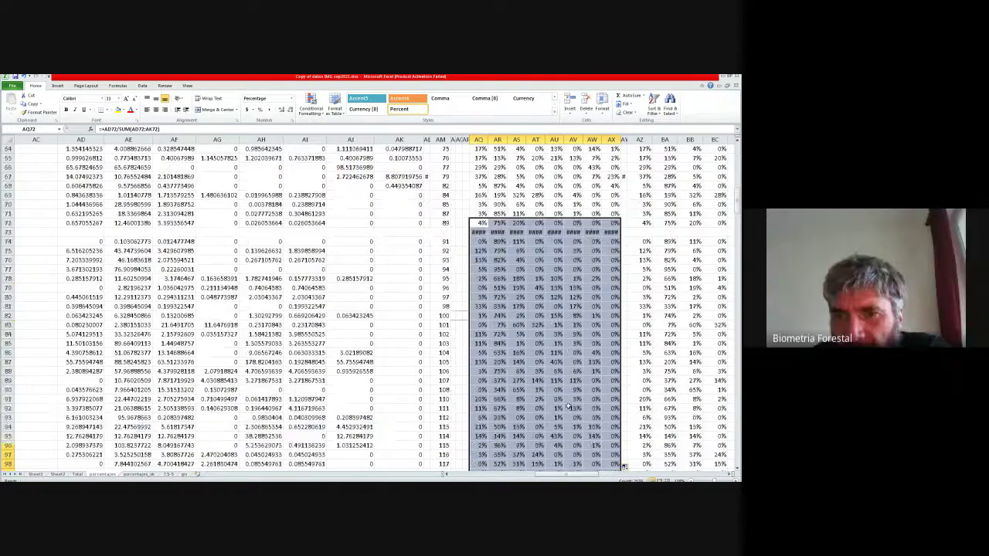
pyautogui.scroll(-7, 570, 405)
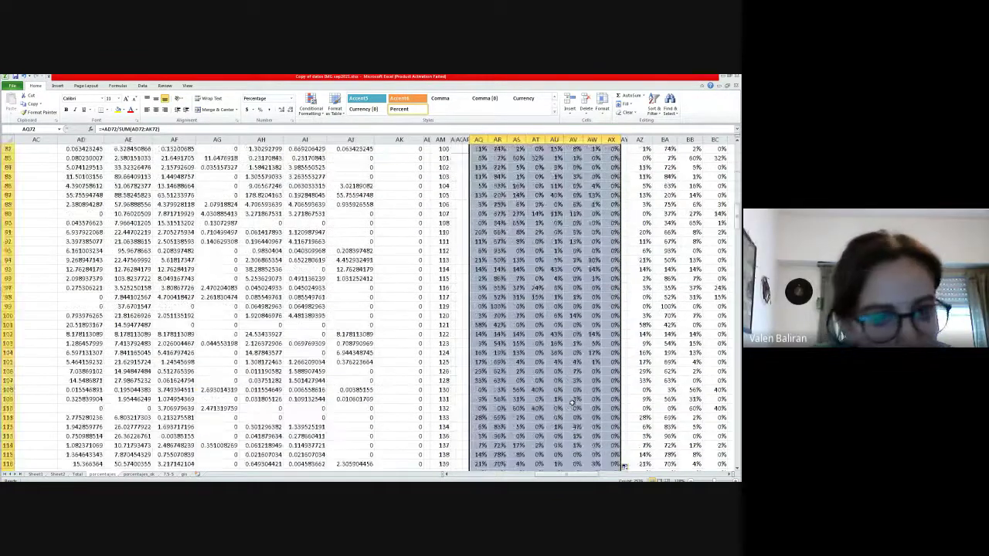
# Step: Check the filled percentages in columns AQ:AX from row 82 down to the sheet's lower plot rows
pyautogui.scroll(-4, 572, 402)
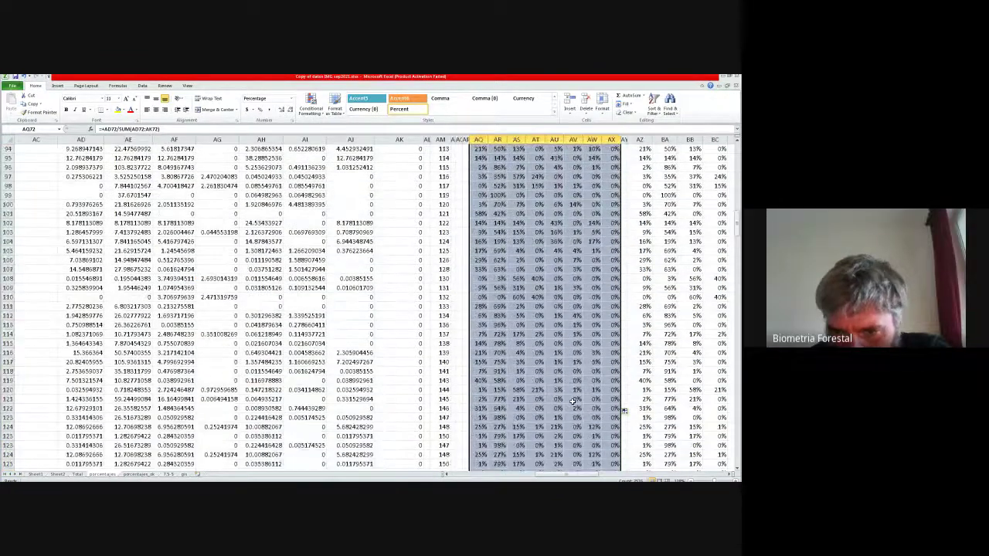
pyautogui.scroll(-8, 572, 402)
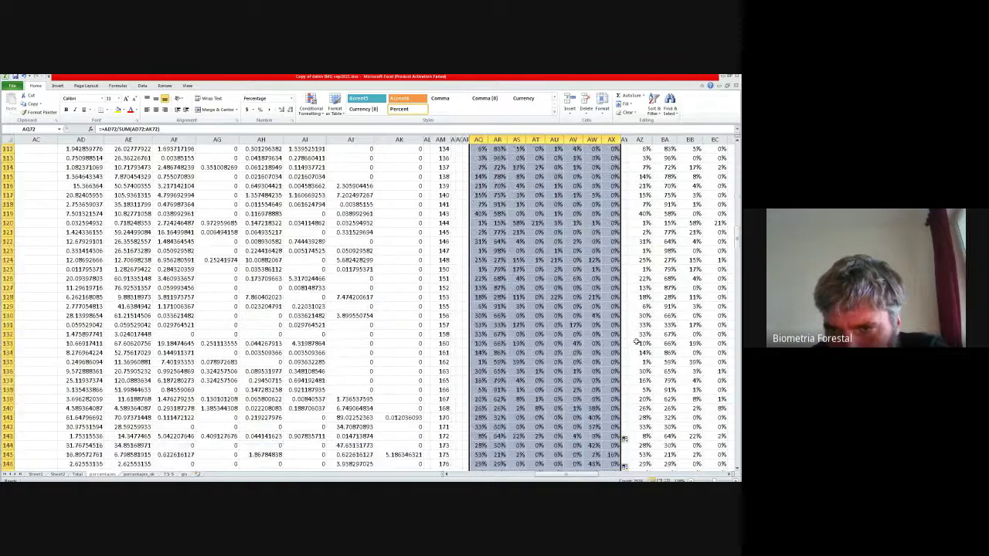
pyautogui.scroll(-6, 641, 335)
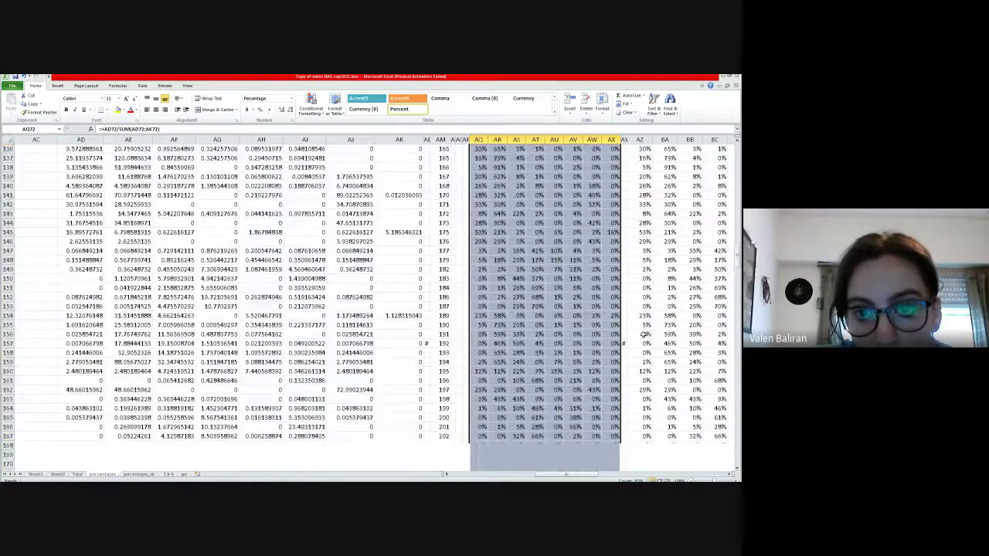
# Step: Compare the percentage formulas in AZ165 and AX165, including the ranges their sums refer to
pyautogui.click(644, 336)
pyautogui.scroll(1, 644, 336)
pyautogui.press('Down')
pyautogui.press('Down')
pyautogui.press('Down')
pyautogui.press('Down')
pyautogui.press('Down')
pyautogui.press('Down')
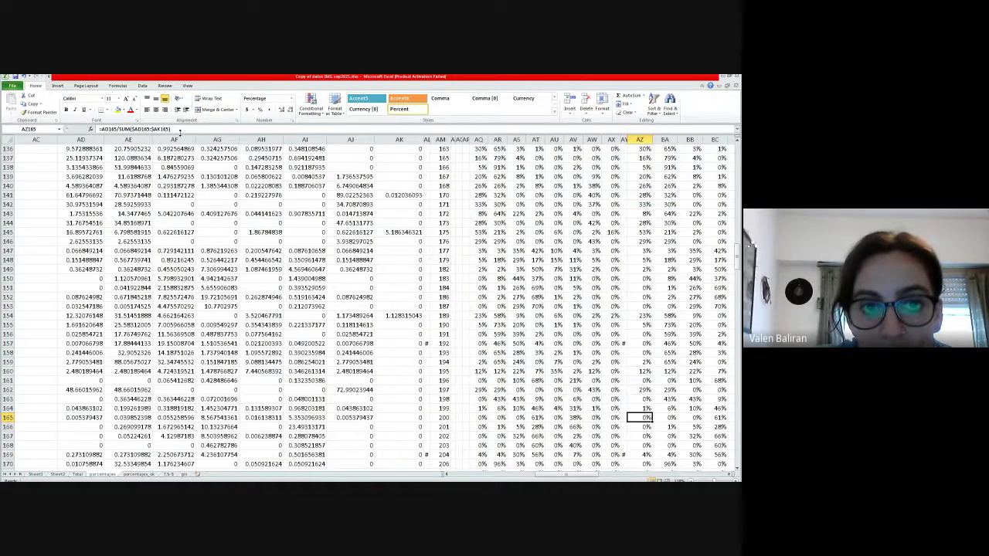
pyautogui.click(178, 130)
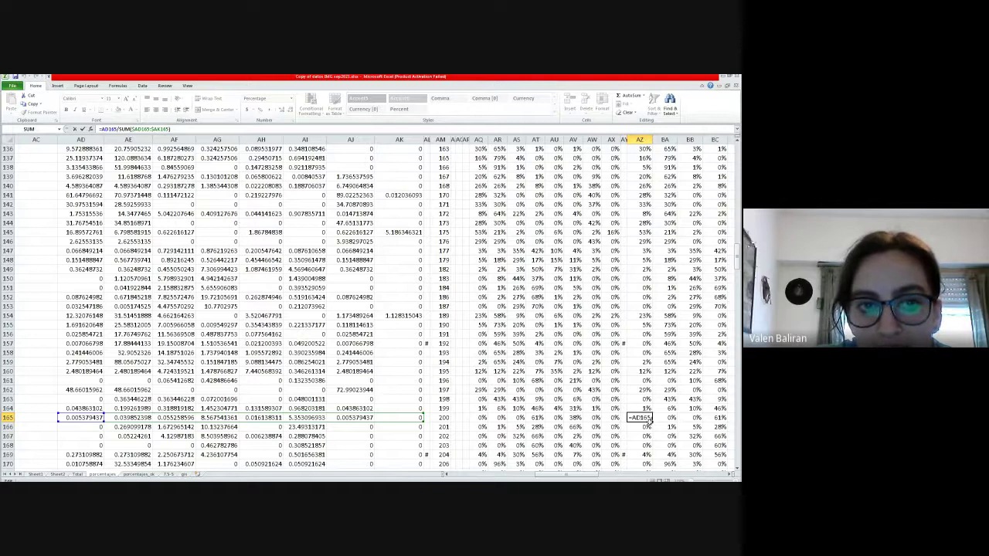
pyautogui.press('Return')
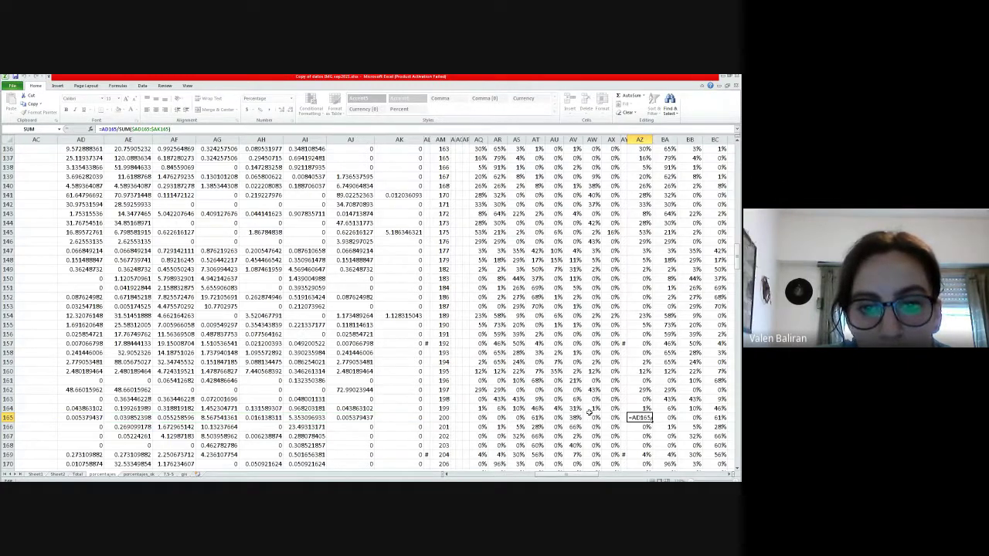
pyautogui.click(615, 418)
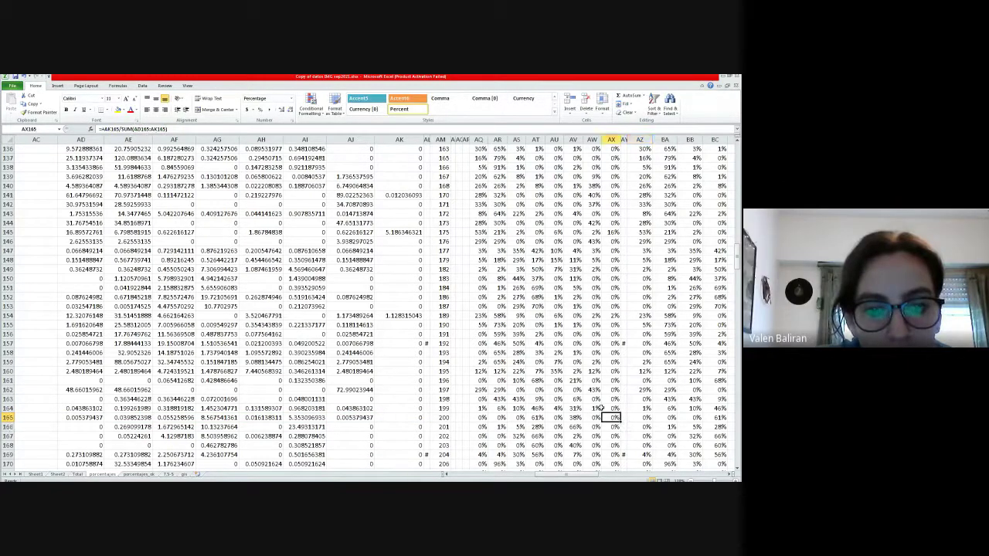
pyautogui.doubleClick(615, 417)
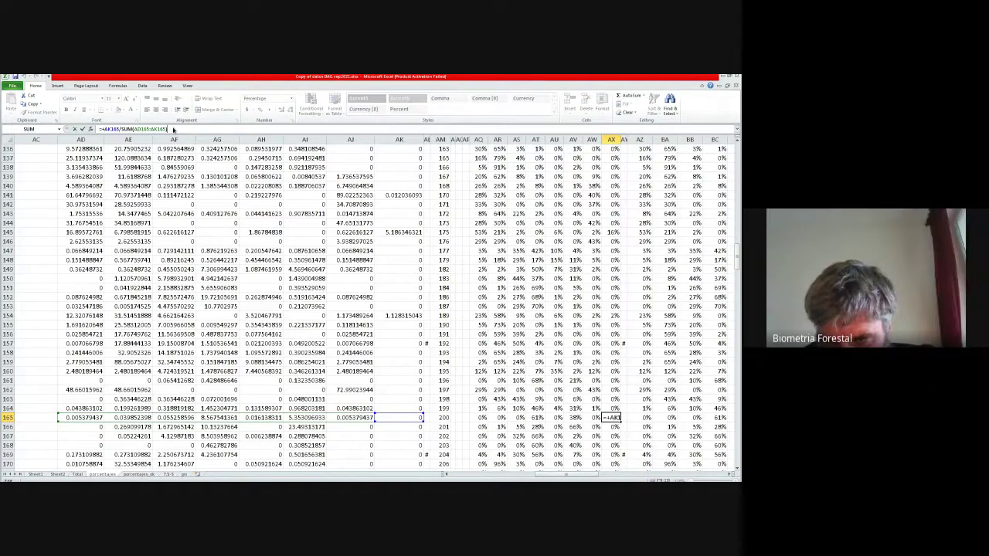
pyautogui.press('Return')
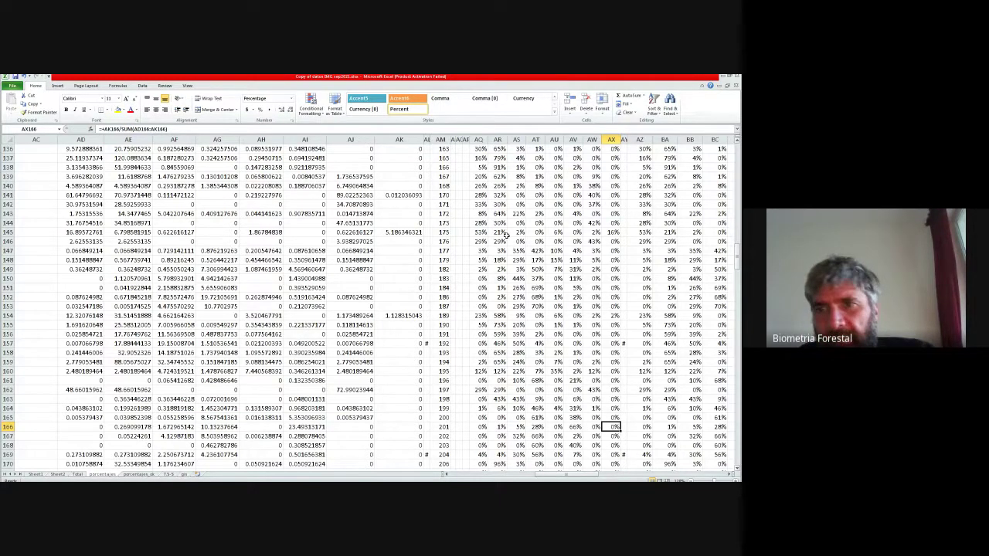
# Step: Recheck the percentage columns AQ:AX for remaining errors between rows 64 and 152, including row 73
pyautogui.scroll(6, 613, 343)
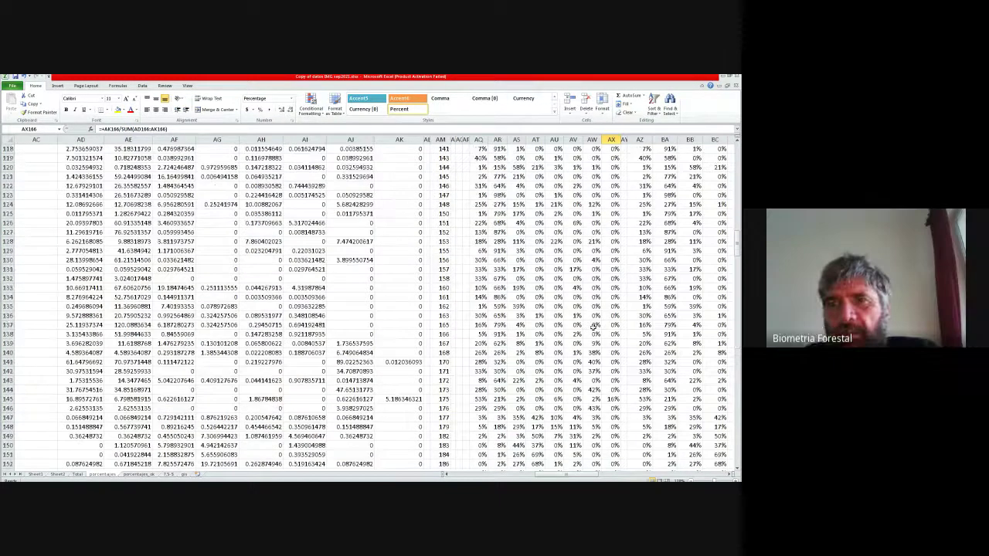
pyautogui.scroll(7, 595, 332)
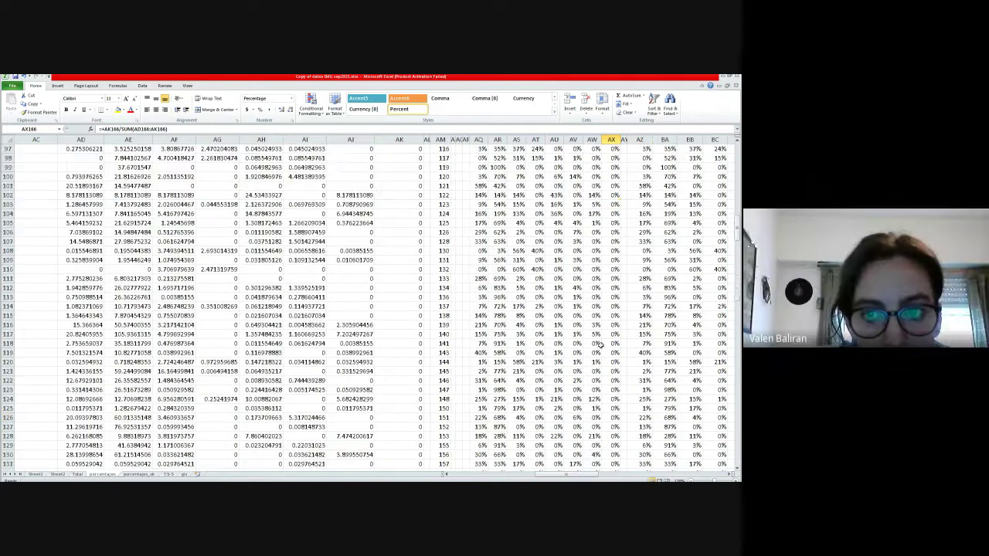
pyautogui.scroll(11, 600, 343)
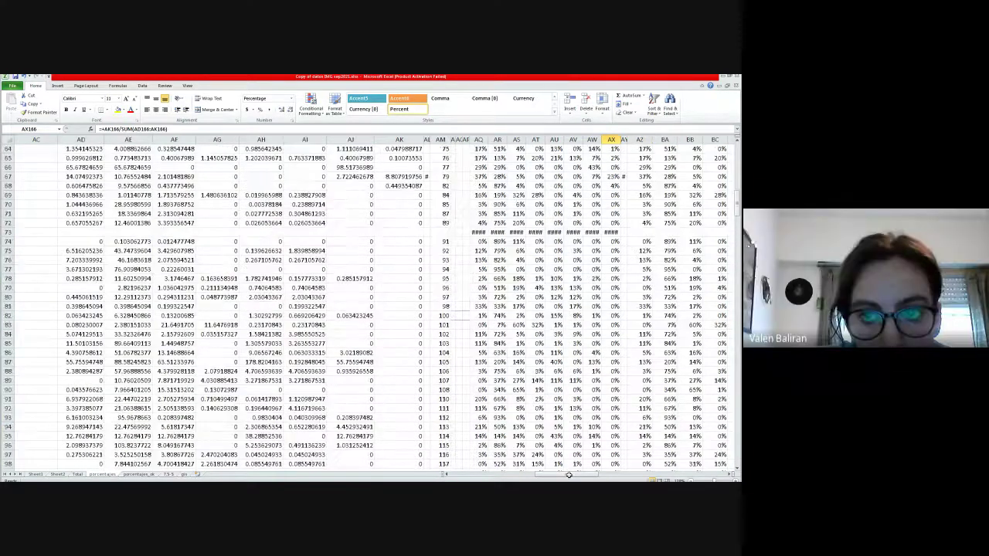
pyautogui.scroll(-2, 579, 232)
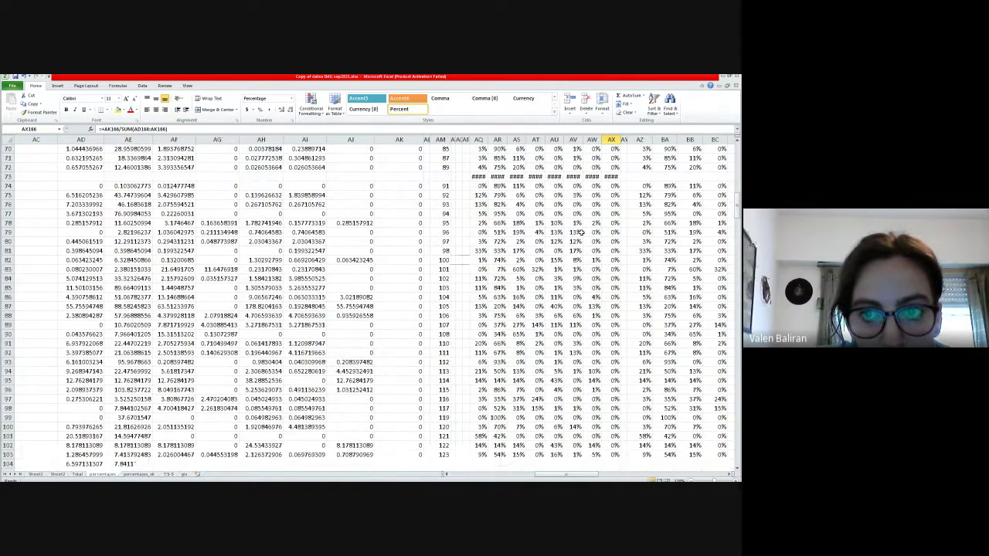
pyautogui.scroll(-9, 581, 232)
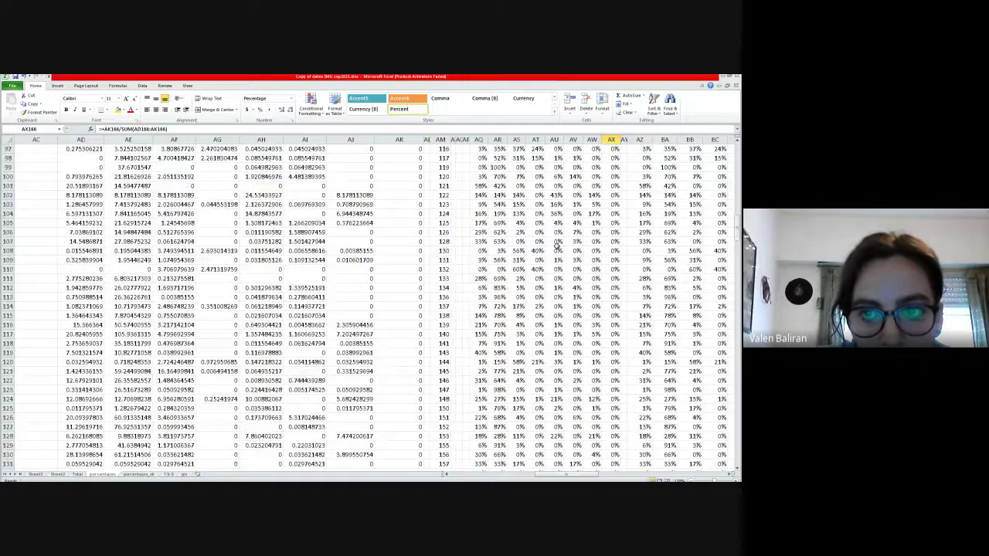
pyautogui.scroll(1, 560, 477)
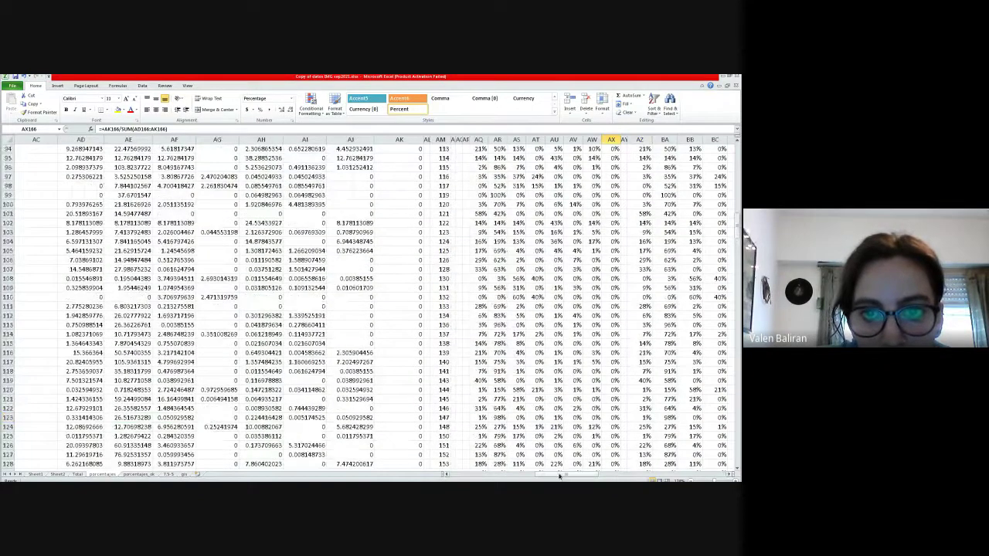
# Step: Inspect the classification formulas in CH123 and CE123 and trace CE123 back to the ranks in BL123:BS123
pyautogui.moveTo(560, 477); pyautogui.dragTo(588, 477)
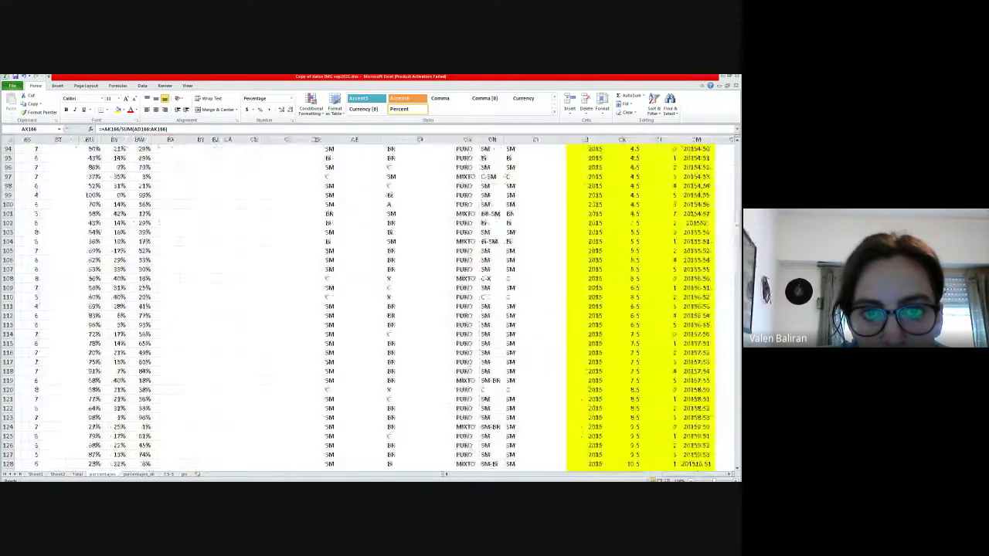
pyautogui.hscroll(-3, 672, 476)
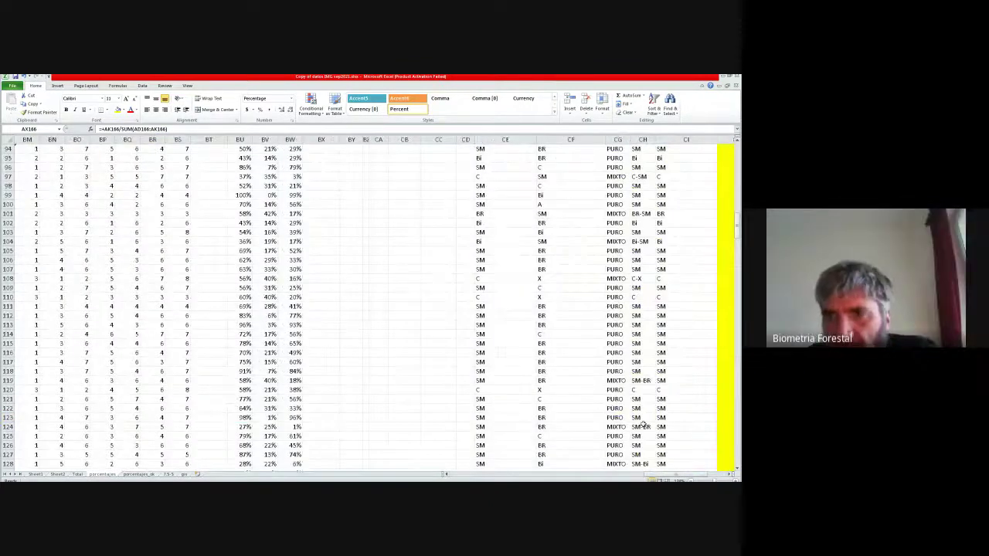
pyautogui.doubleClick(637, 418)
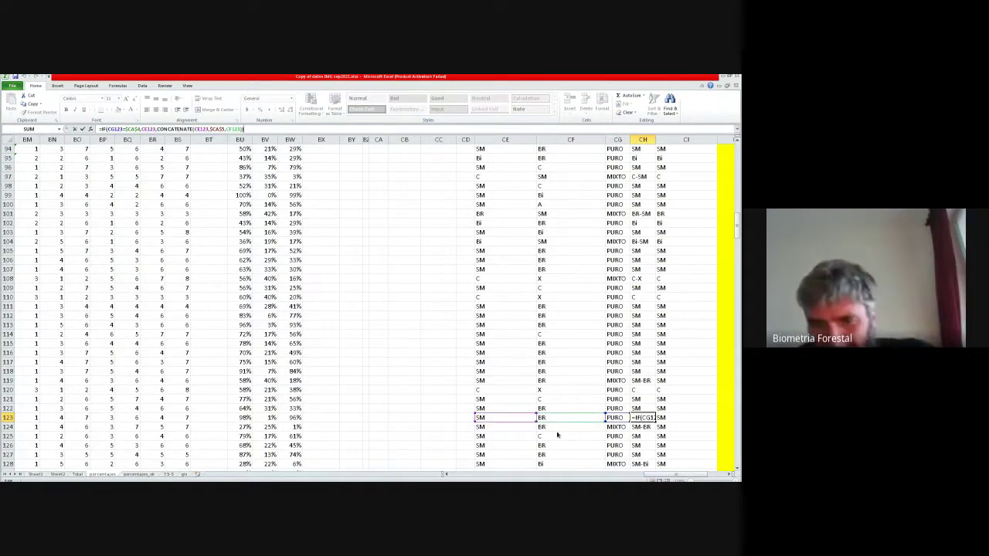
pyautogui.click(487, 417)
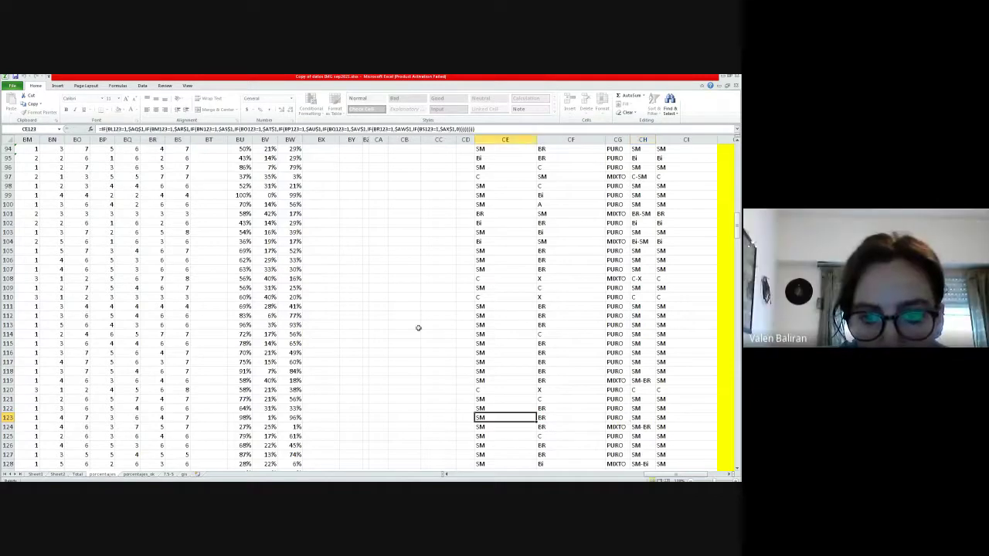
pyautogui.click(221, 129)
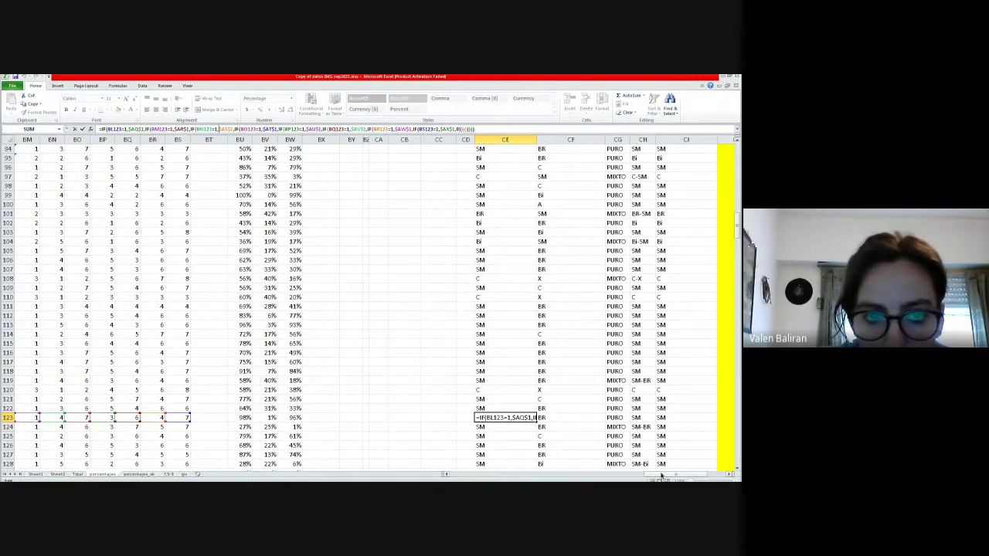
pyautogui.hscroll(-1, 640, 476)
pyautogui.hscroll(-3, 633, 476)
pyautogui.hscroll(-1, 628, 477)
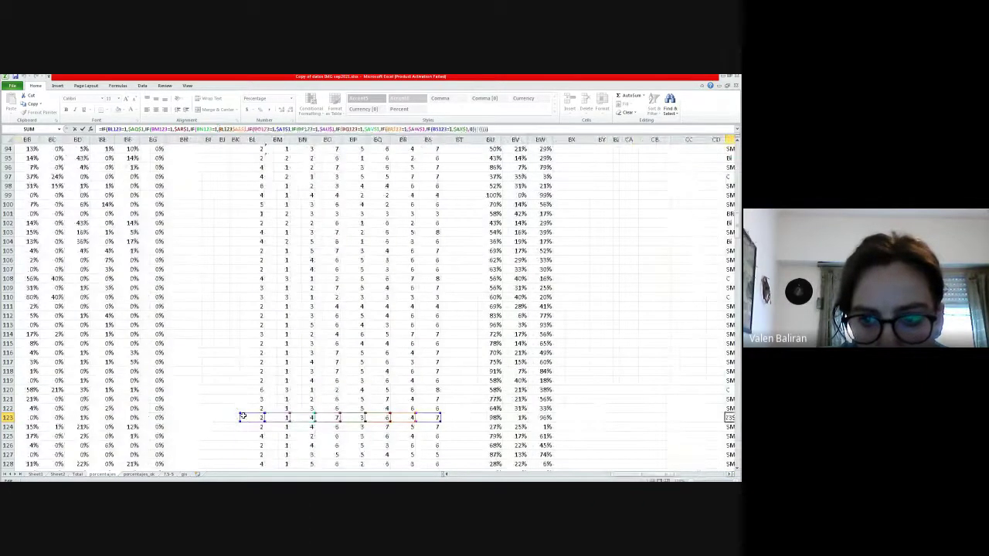
pyautogui.click(263, 417)
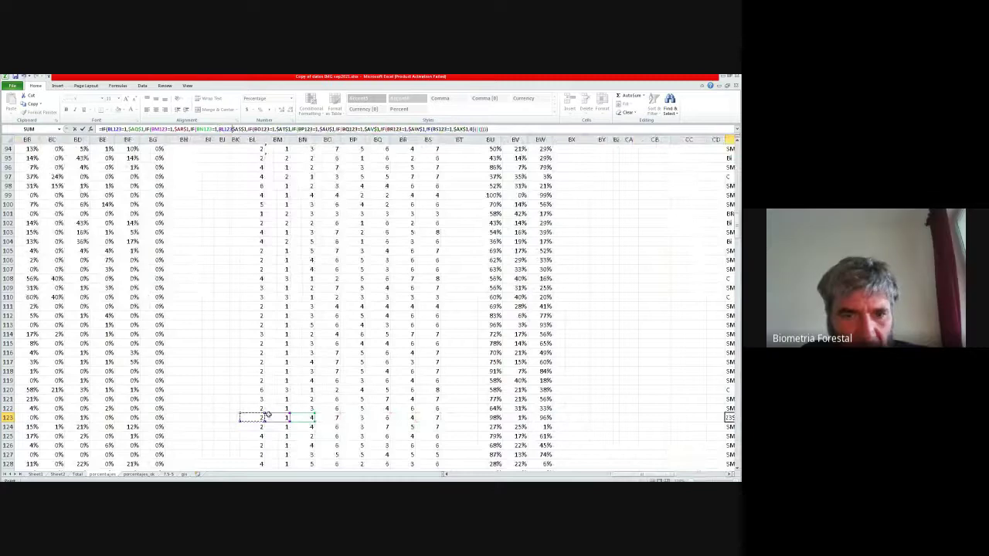
pyautogui.press('Return')
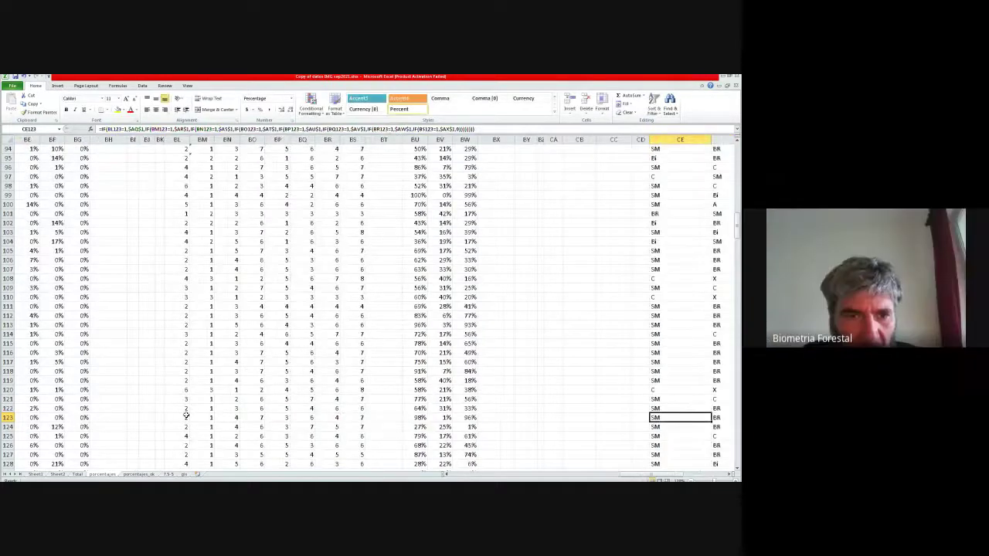
# Step: Inspect the RANK.EQ formula in BL123 and the percentages in AZ123:BG123 that it ranks
pyautogui.click(186, 418)
pyautogui.press('F2')
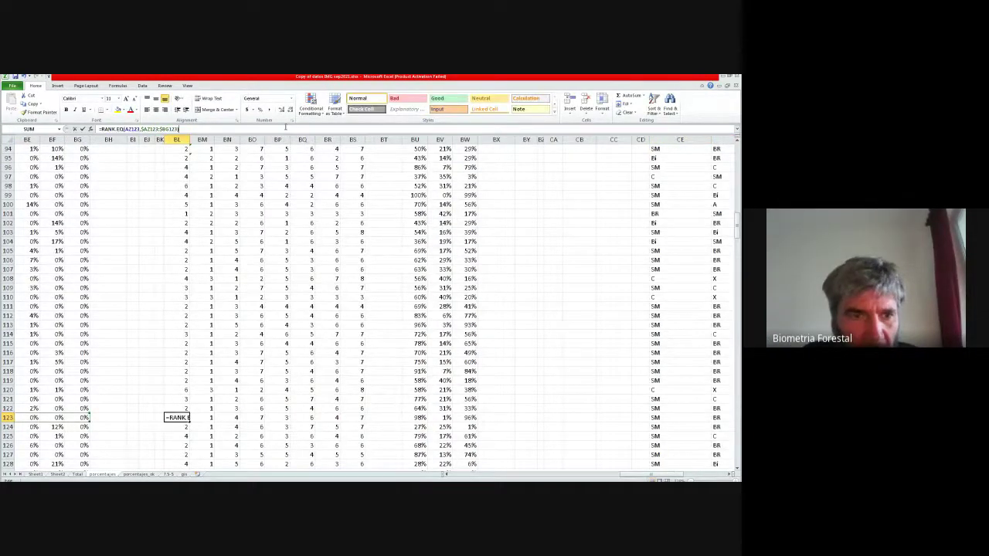
pyautogui.moveTo(641, 477); pyautogui.dragTo(605, 477)
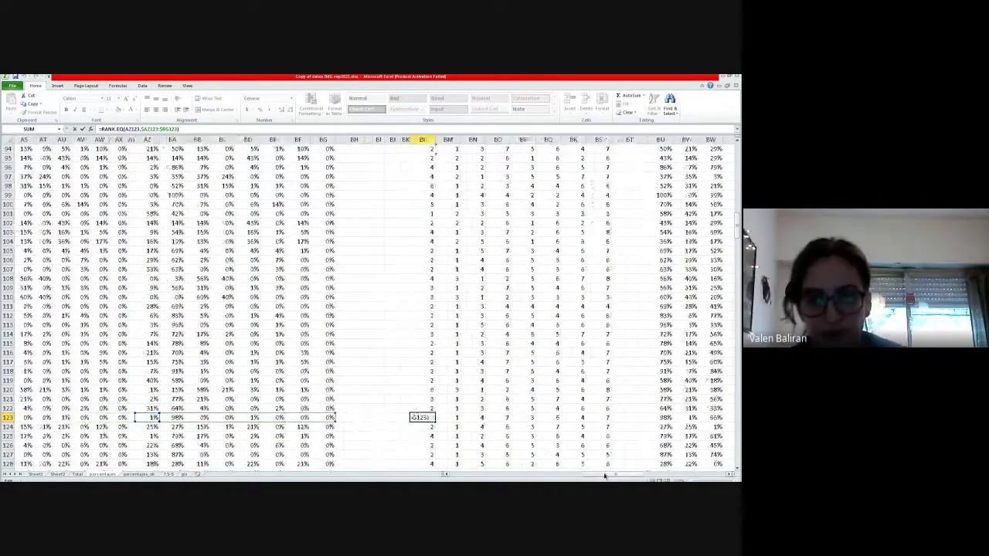
pyautogui.press('Return')
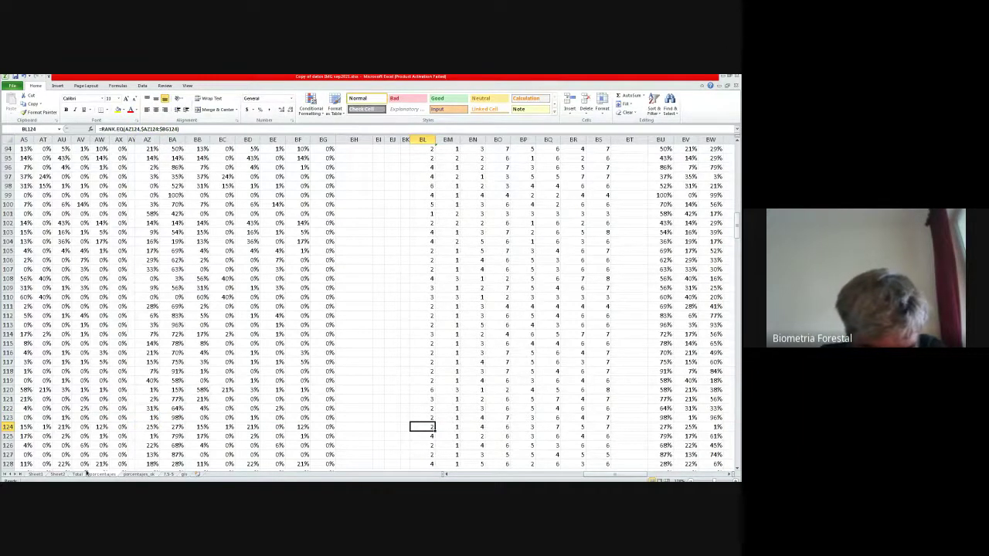
# Step: Review the plot IDs grouped under each PURA class in the PivotTable on Sheet2
pyautogui.click(59, 475)
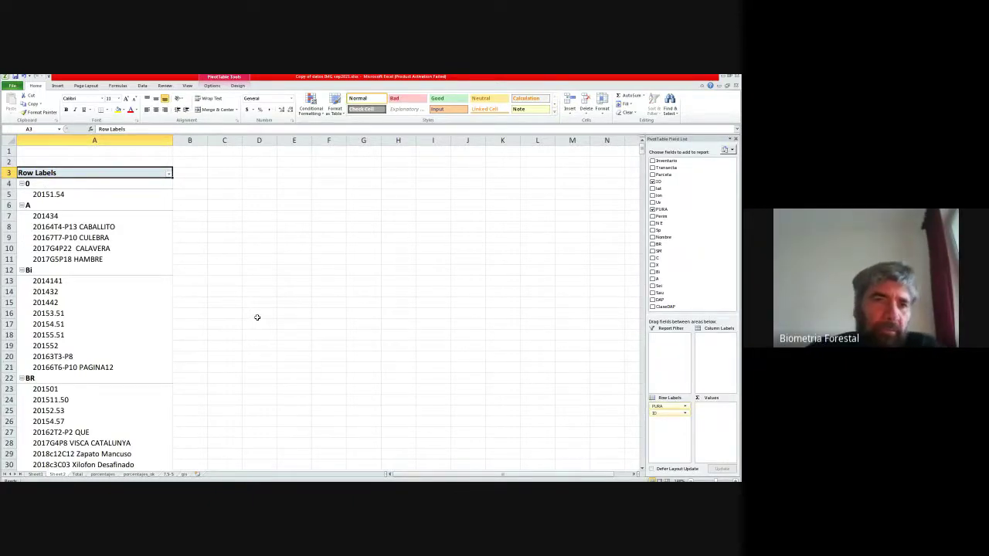
pyautogui.scroll(-3, 259, 313)
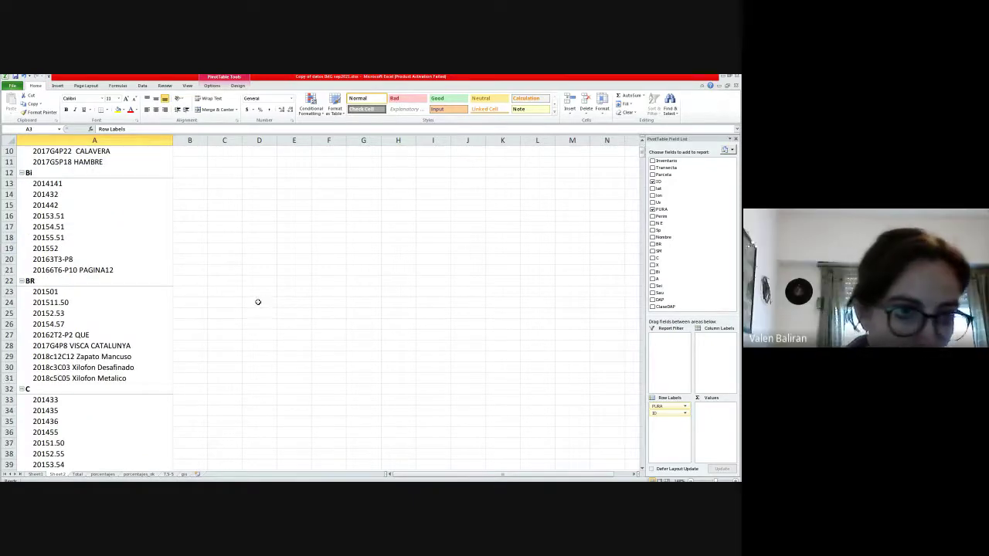
pyautogui.scroll(-1, 259, 308)
pyautogui.scroll(-8, 259, 305)
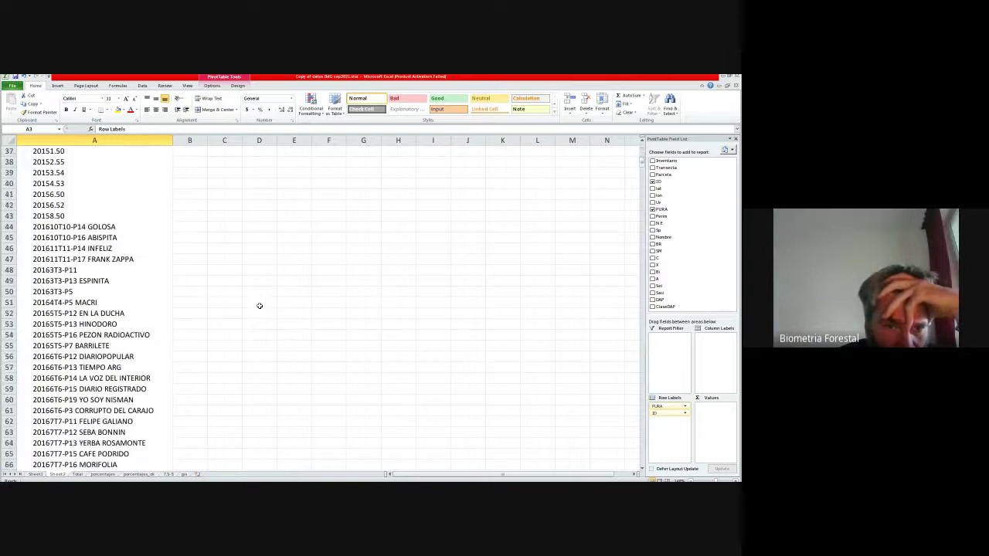
pyautogui.scroll(-9, 260, 306)
pyautogui.scroll(14, 260, 308)
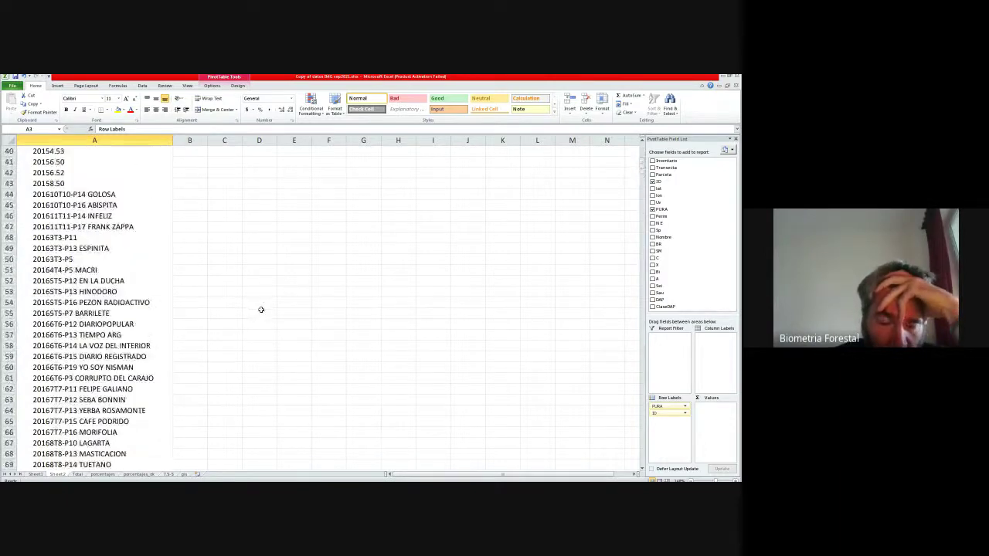
pyautogui.scroll(7, 261, 309)
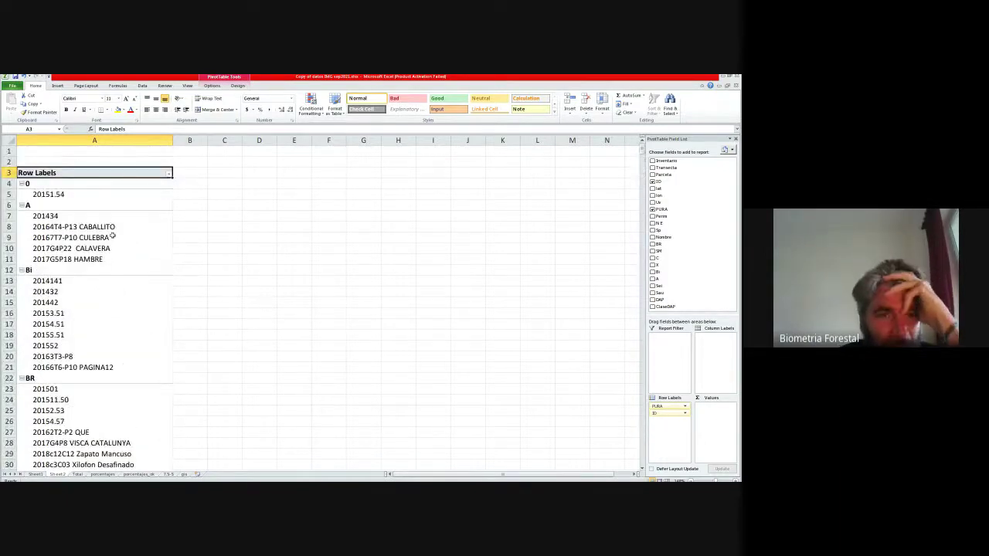
# Step: Rearrange the PivotTable in classic layout without ID, showing the count of DAP by PURA rows and ClaseDAP columns
pyautogui.click(81, 227)
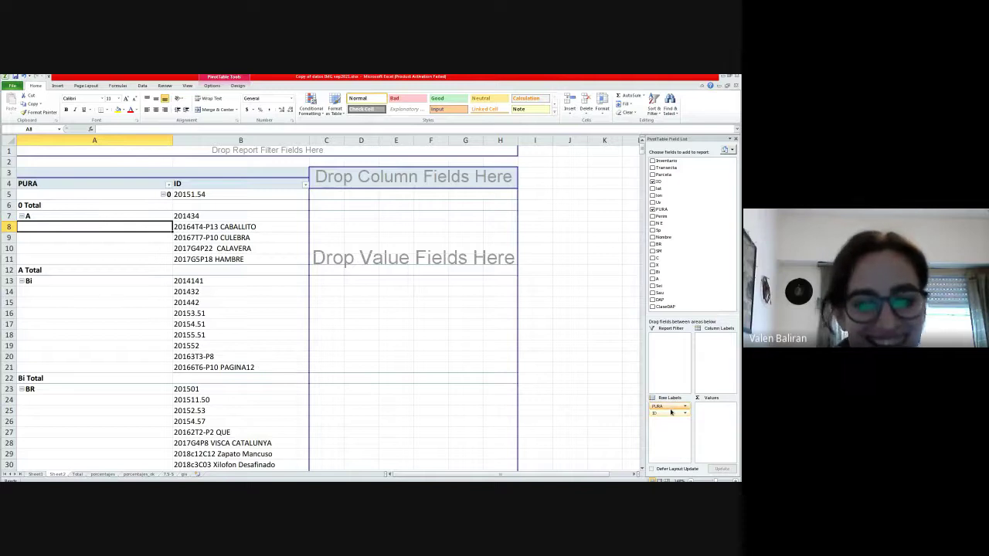
pyautogui.moveTo(672, 414); pyautogui.dragTo(595, 399)
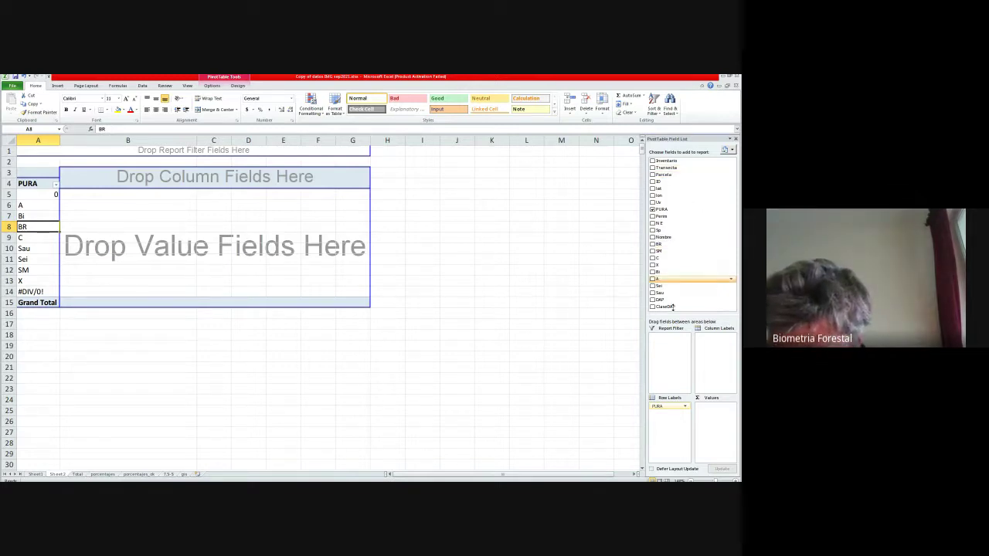
pyautogui.moveTo(672, 307); pyautogui.dragTo(704, 344)
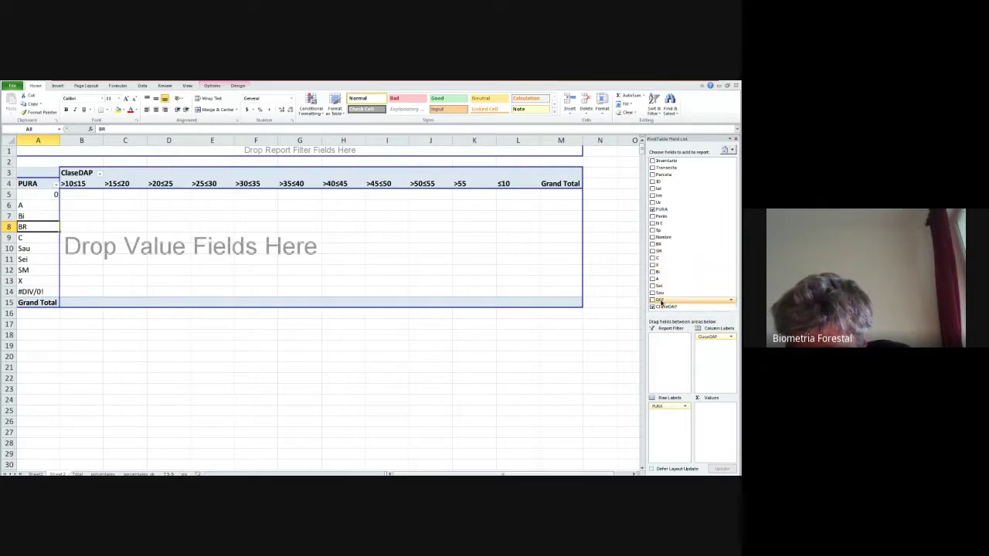
pyautogui.moveTo(659, 300); pyautogui.dragTo(716, 415)
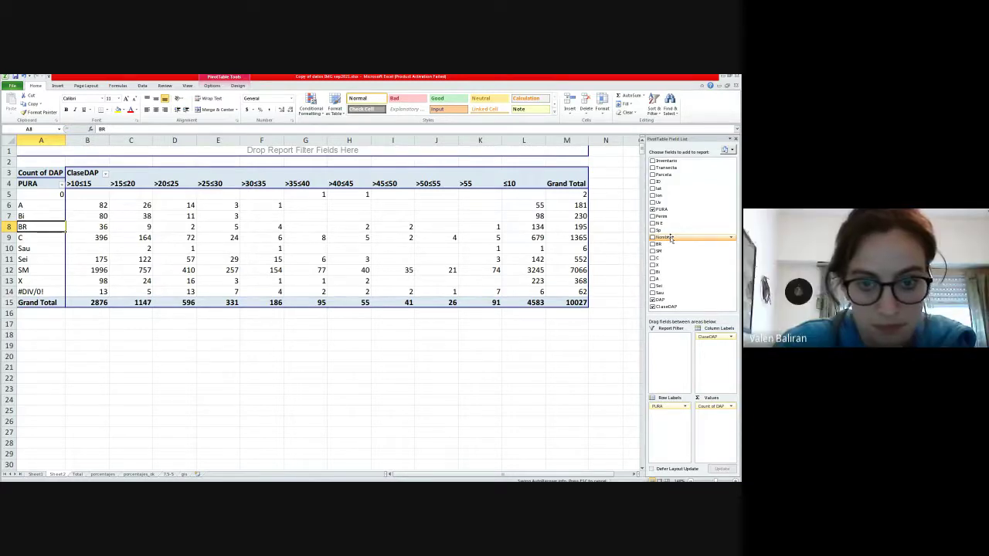
# Step: Examine the tree counts and grand totals for the Bi and Sau classes in the PivotTable
pyautogui.moveTo(671, 238)
pyautogui.mouseDown()
pyautogui.moveTo(675, 437)
pyautogui.moveTo(669, 240)
pyautogui.mouseUp()
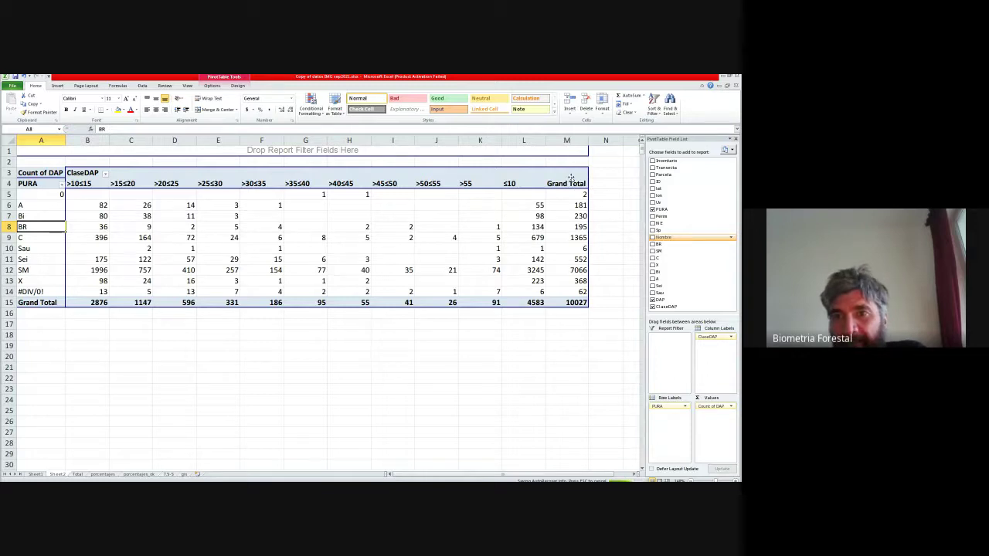
pyautogui.press('Up')
pyautogui.press('Up')
pyautogui.click(576, 217)
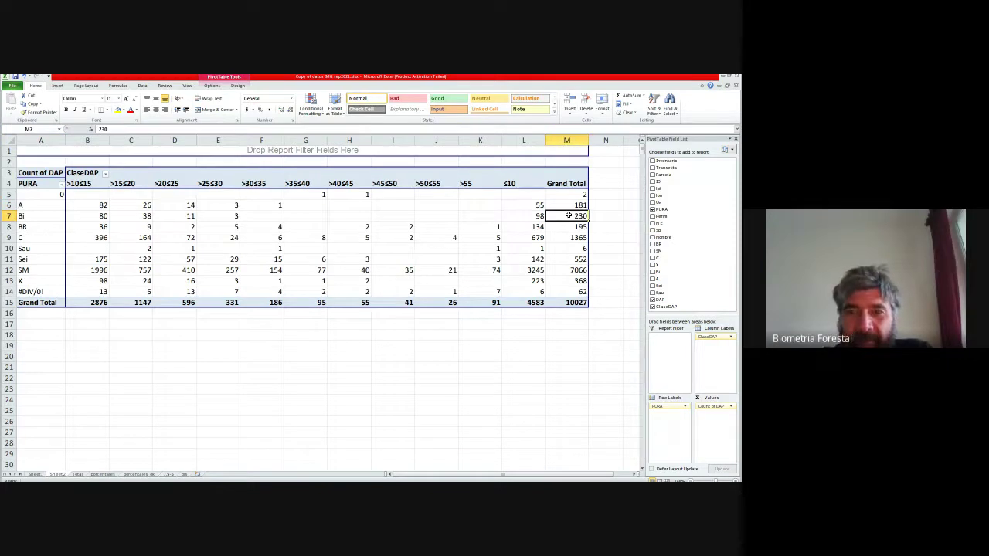
pyautogui.click(98, 217)
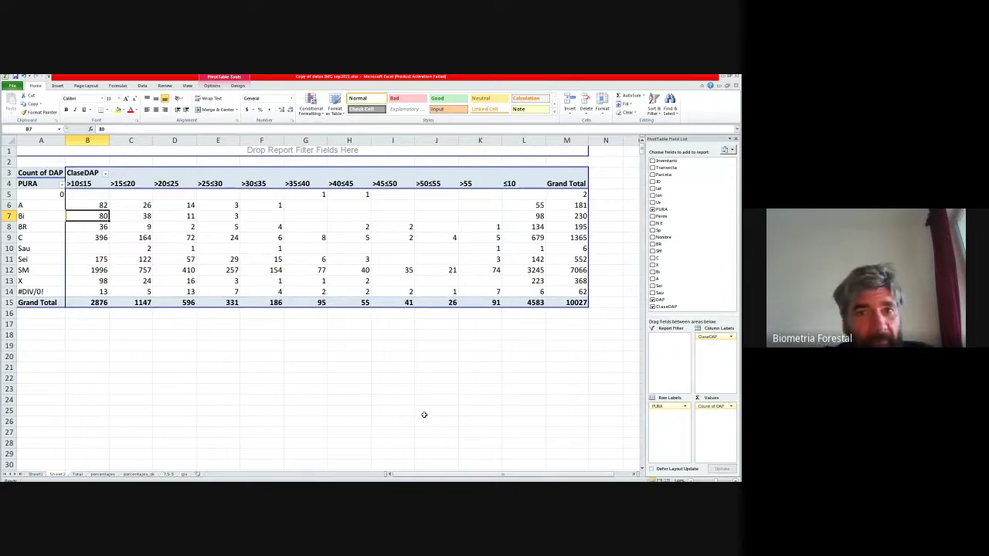
pyautogui.click(581, 249)
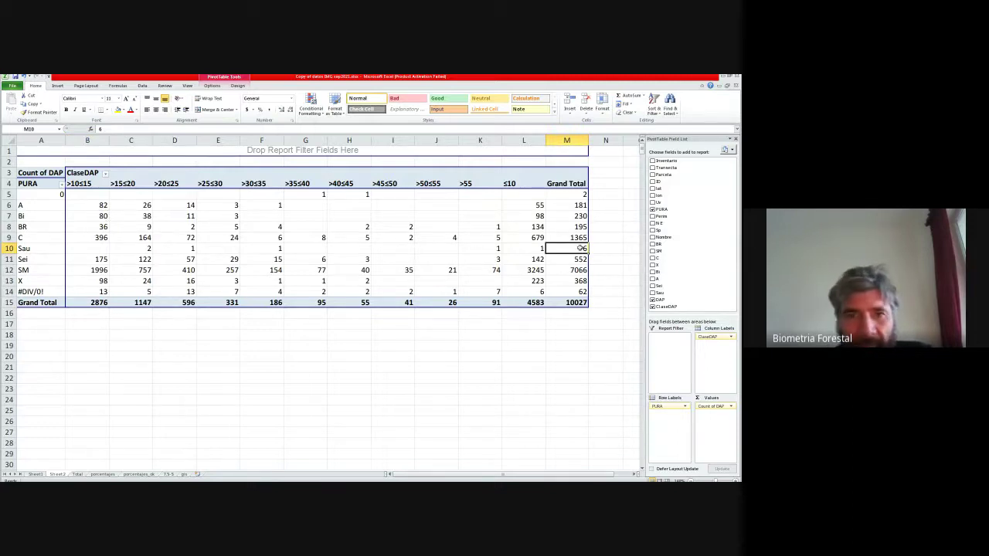
pyautogui.click(150, 249)
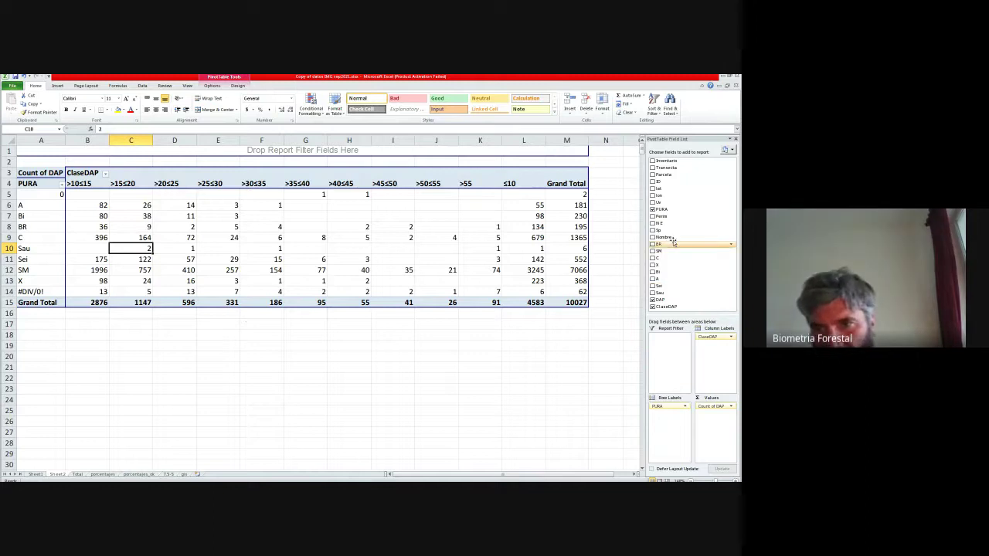
# Step: Add Nombre below PURA as a PivotTable row field and move Sheet2 to the end of the workbook
pyautogui.moveTo(669, 240); pyautogui.dragTo(672, 420)
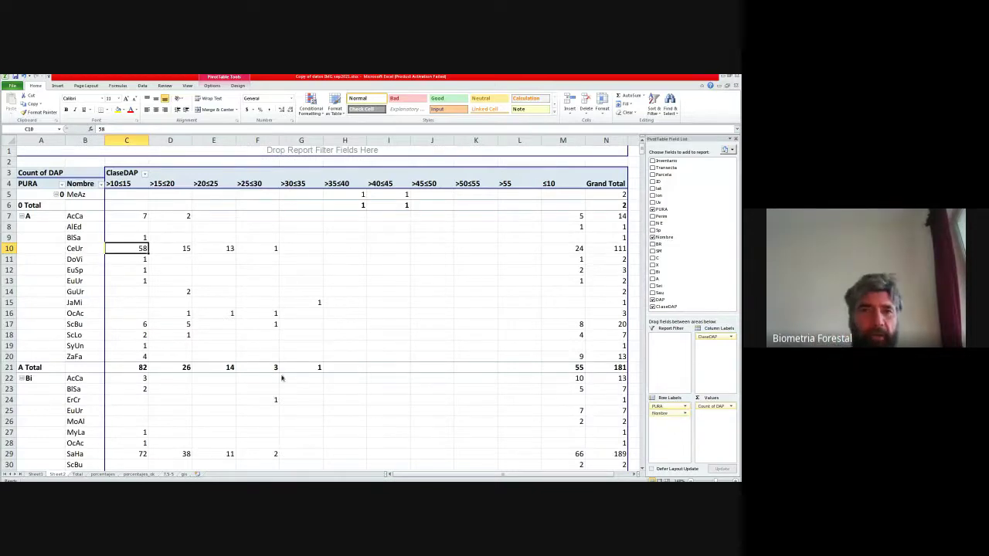
pyautogui.click(479, 261)
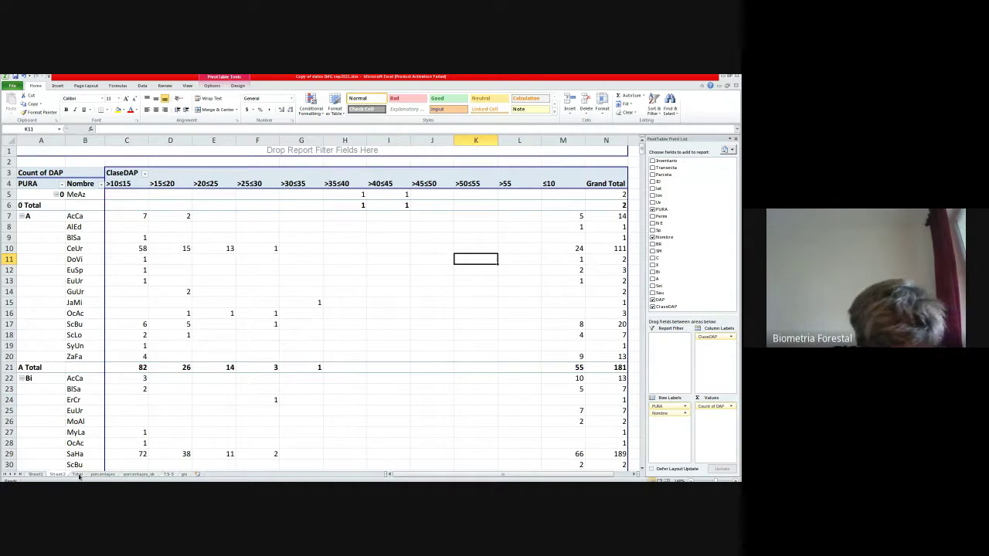
pyautogui.moveTo(79, 476); pyautogui.dragTo(204, 477)
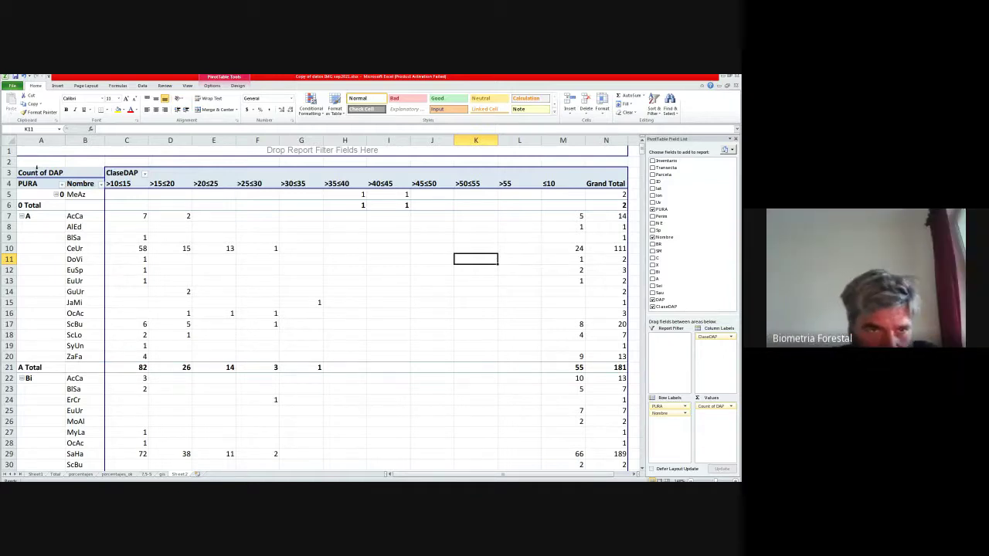
# Step: Copy the PivotTable range A2:N21 and paste it as plain values at A1 of a new sheet
pyautogui.moveTo(26, 163); pyautogui.dragTo(611, 368)
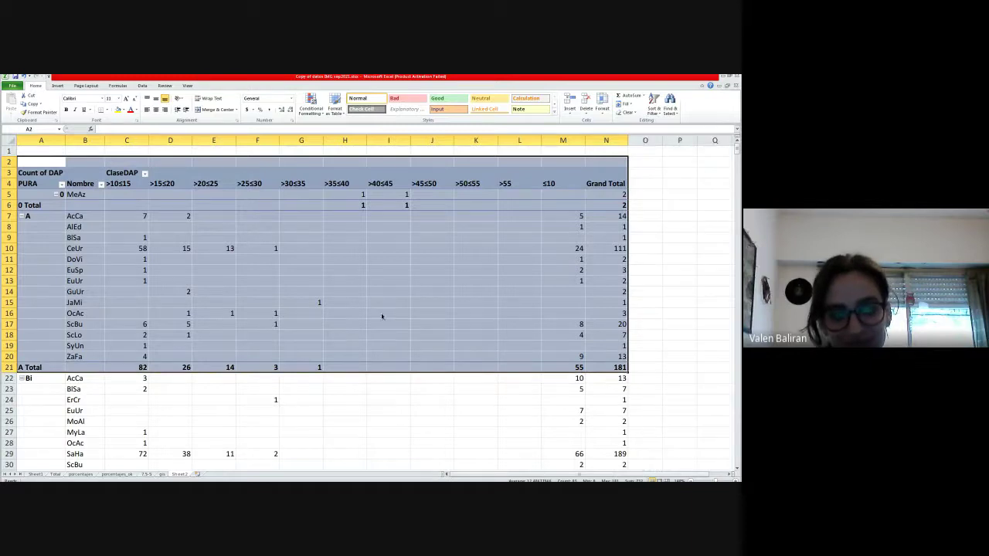
pyautogui.hotkey('ctrl', 'c')
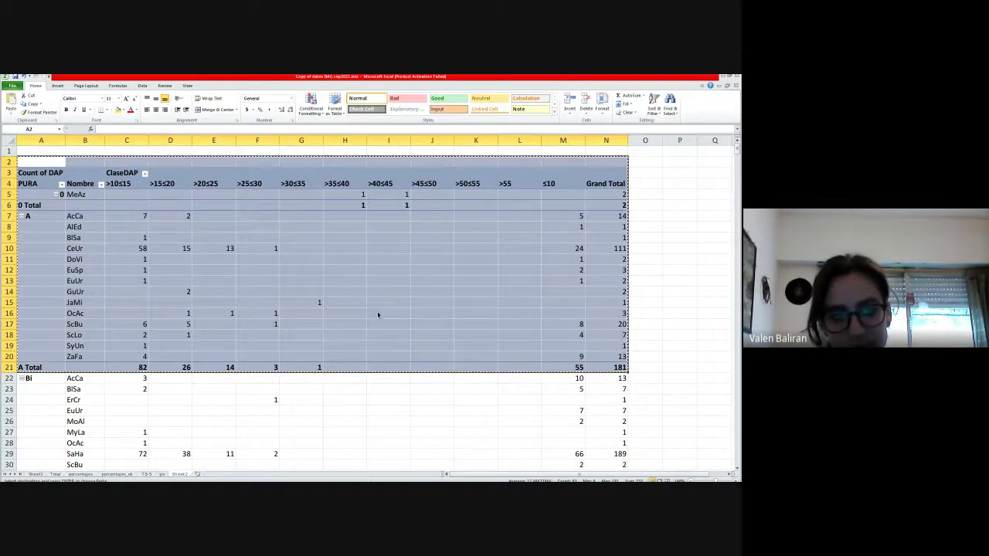
pyautogui.click(198, 474)
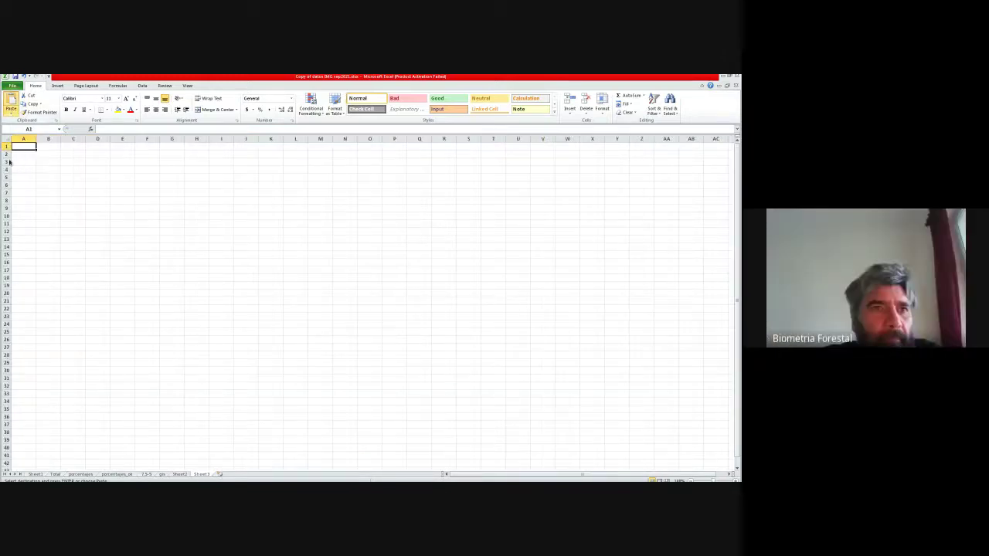
pyautogui.click(11, 109)
pyautogui.hotkey('ctrl', 'z')
pyautogui.hotkey('ctrl', 'v')
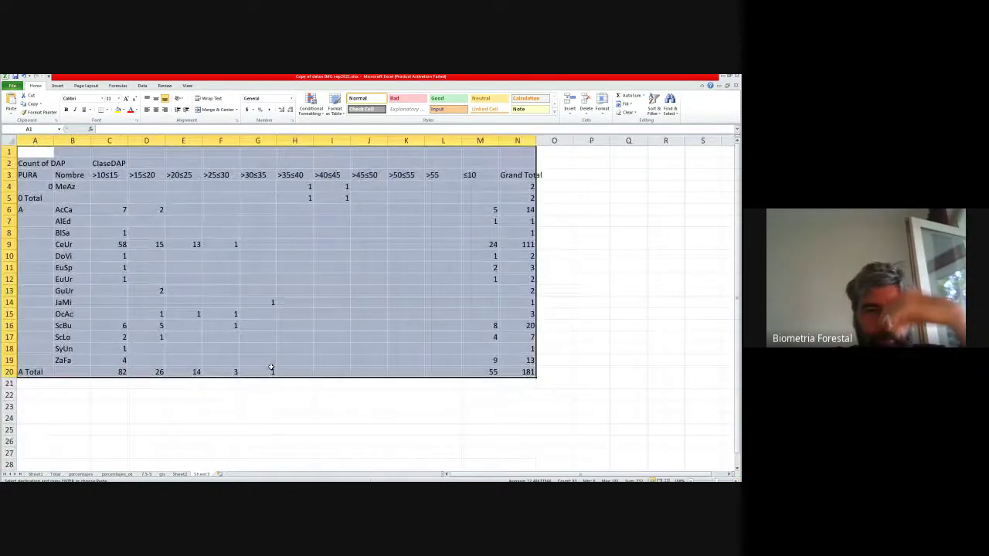
pyautogui.click(228, 420)
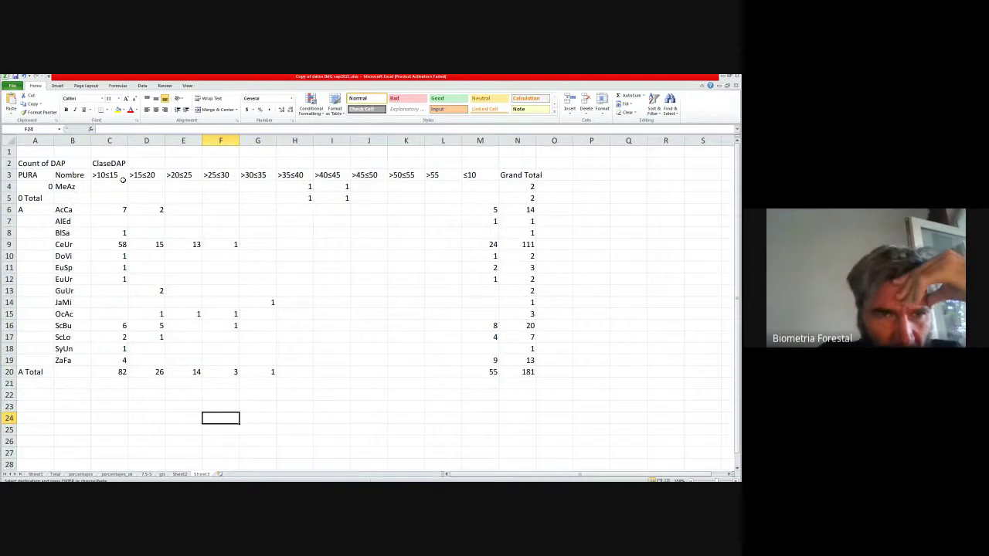
# Step: Insert a blank column before the >10≤15 class and move the ≤10 data from N3:N20 into it, starting at C3
pyautogui.click(110, 140)
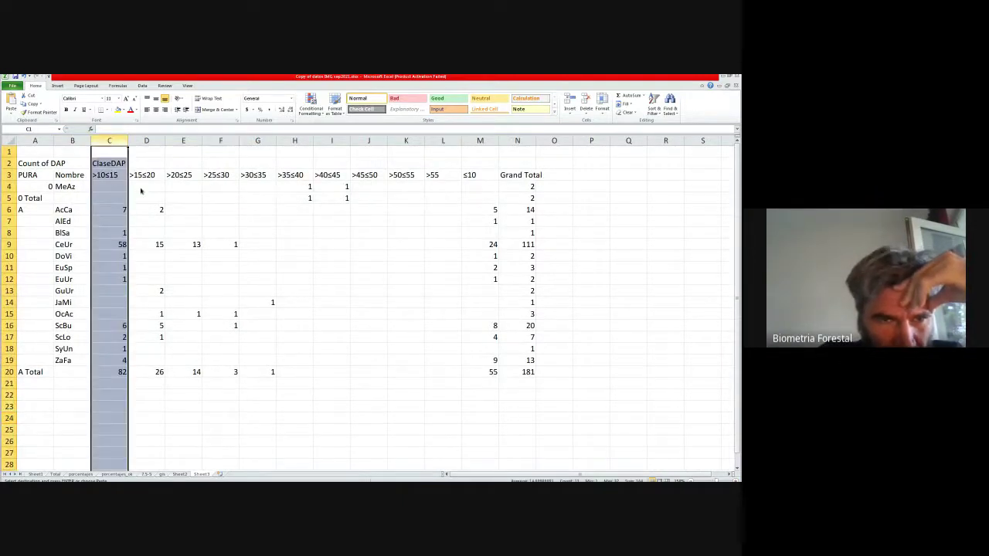
pyautogui.hotkey('ctrl', 'shift', '+')
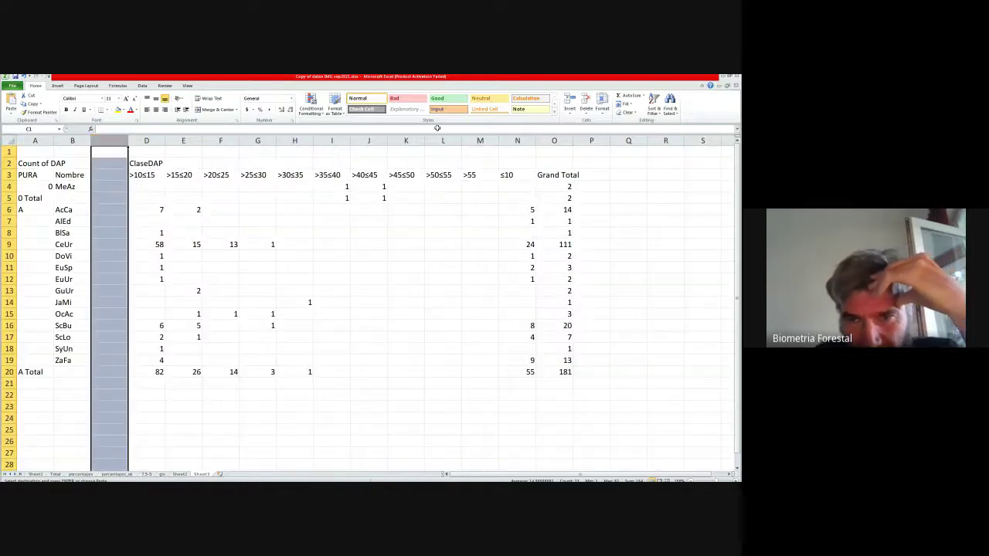
pyautogui.press('Escape')
pyautogui.moveTo(512, 174); pyautogui.dragTo(525, 372)
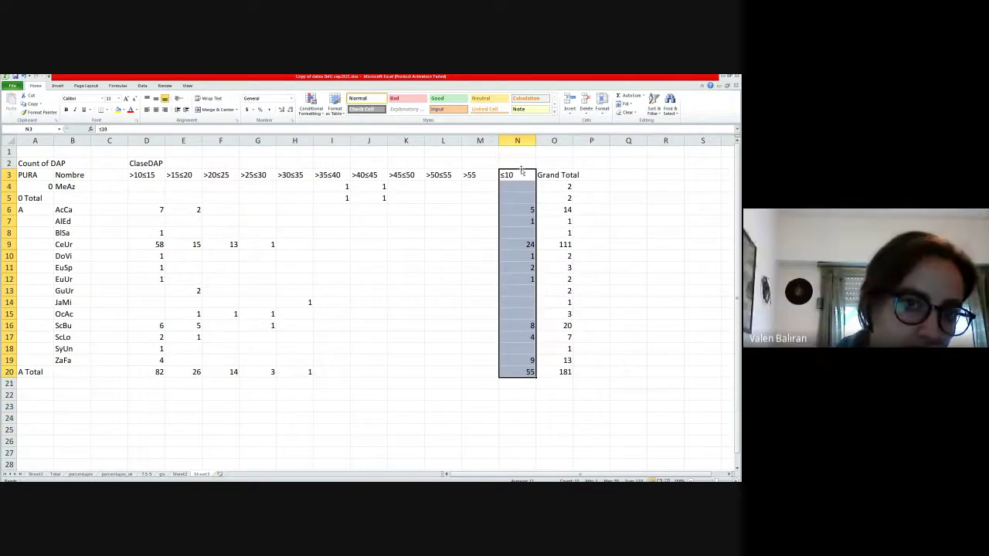
pyautogui.moveTo(521, 171); pyautogui.dragTo(120, 173)
pyautogui.click(188, 412)
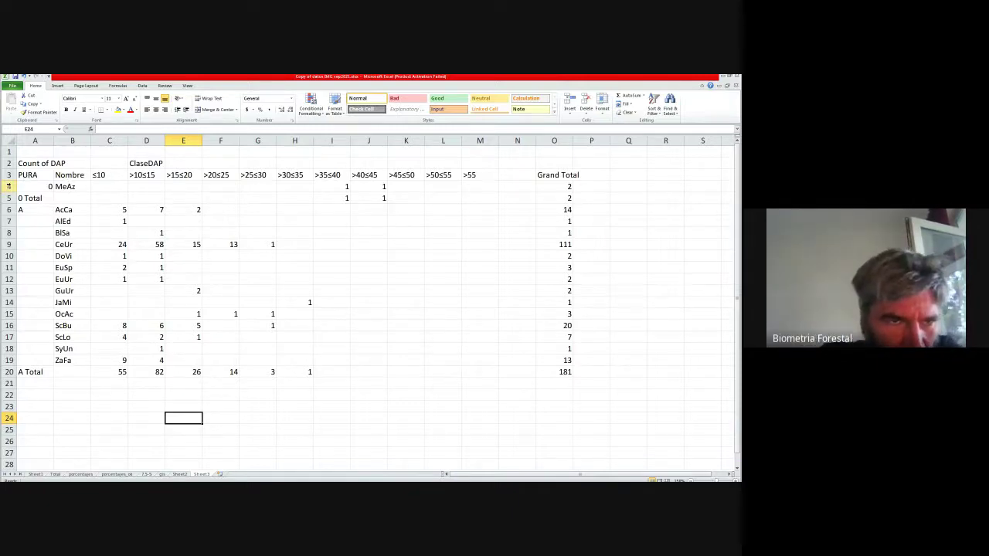
# Step: Delete rows 4 and 5, which hold the PURA class 0 entry and its total
pyautogui.moveTo(9, 186); pyautogui.dragTo(8, 198)
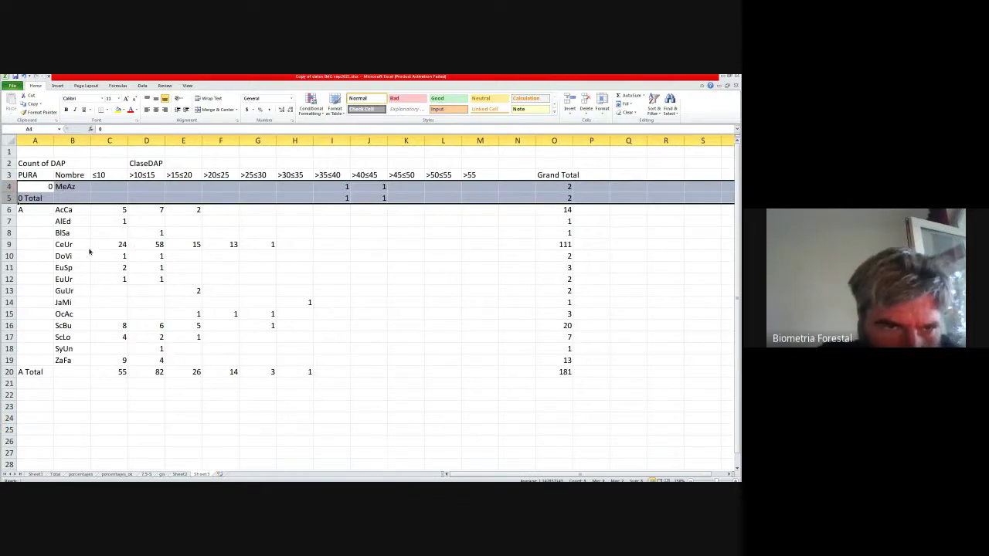
pyautogui.hotkey('ctrl', '-')
pyautogui.click(155, 313)
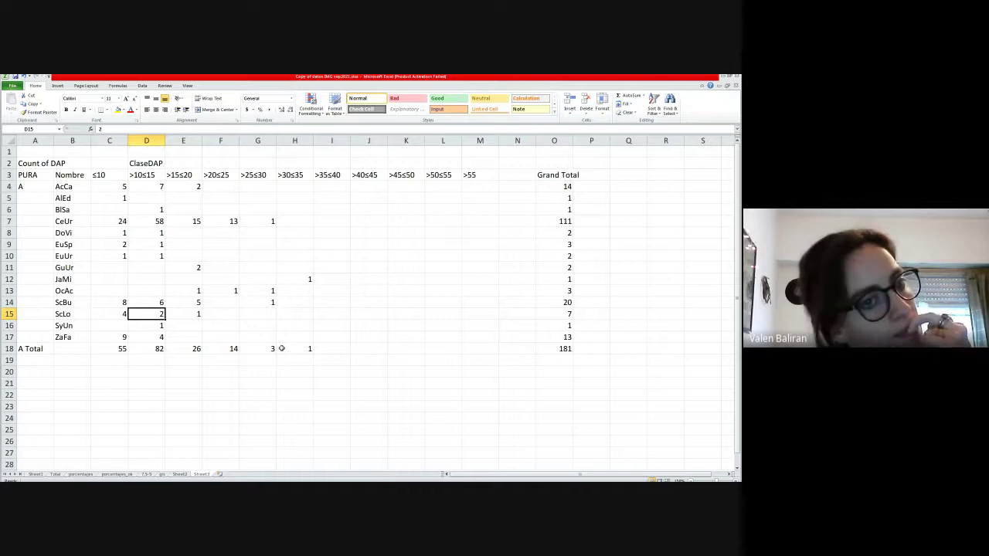
# Step: Head column P with % in P3 and enter the formula +O4/$O$18 in P4
pyautogui.click(594, 175)
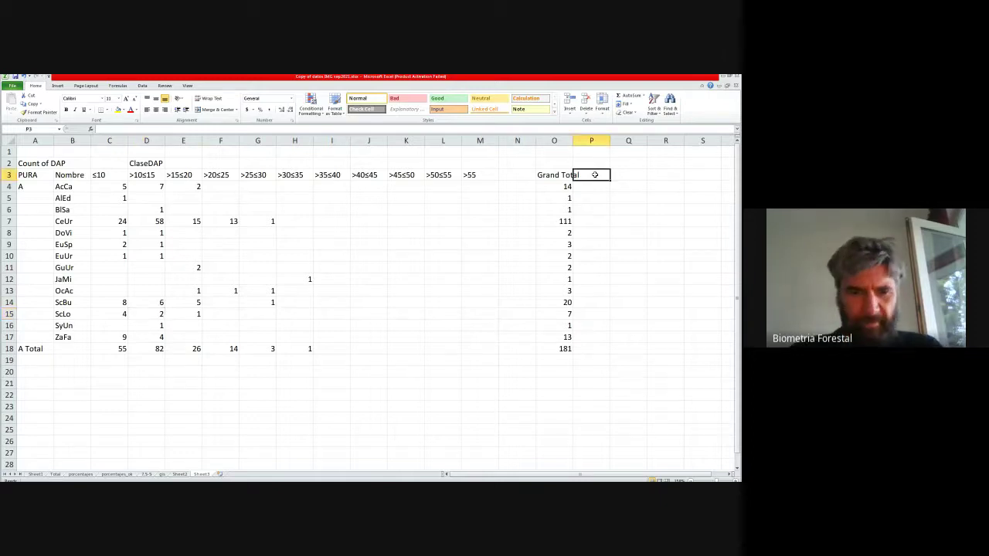
pyautogui.write('%')
pyautogui.press('Return')
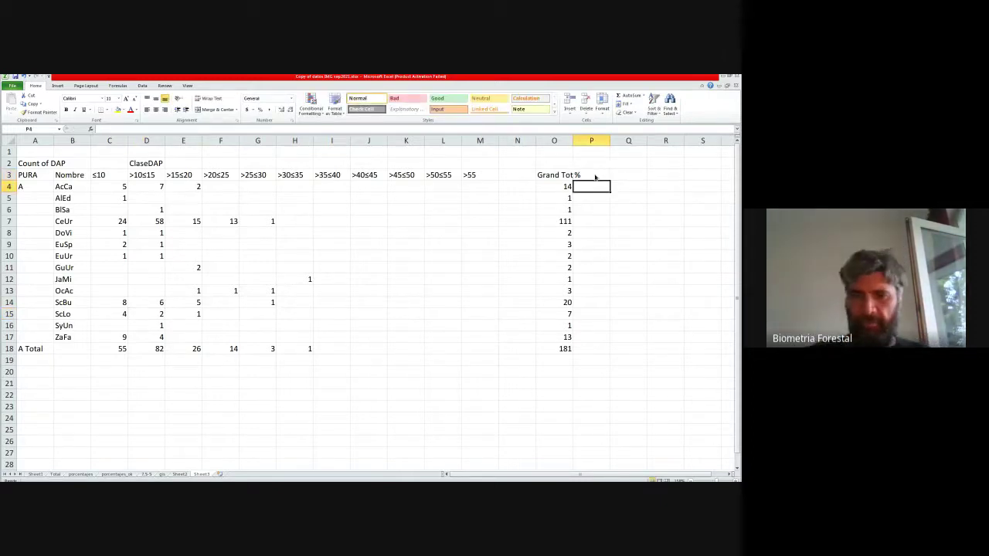
pyautogui.write('+')
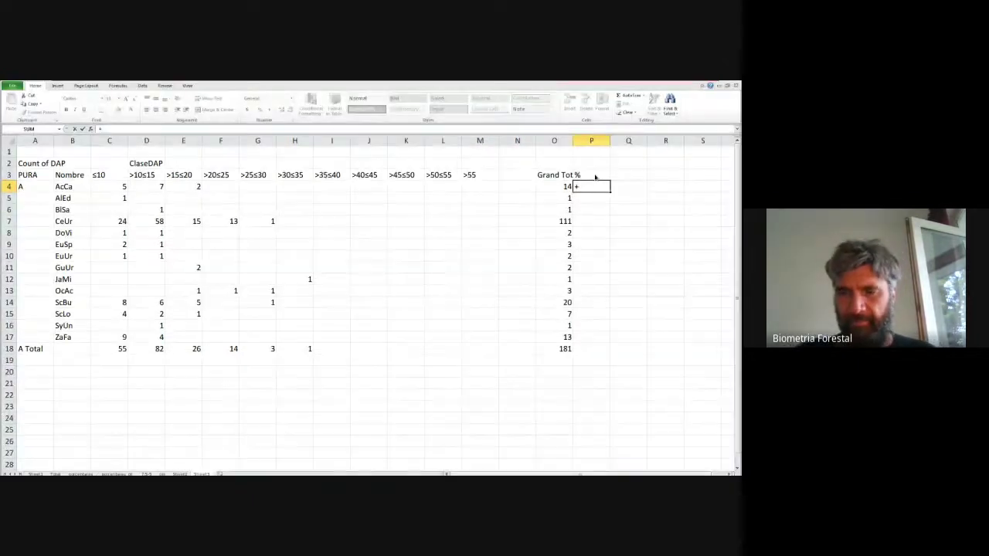
pyautogui.press('Left')
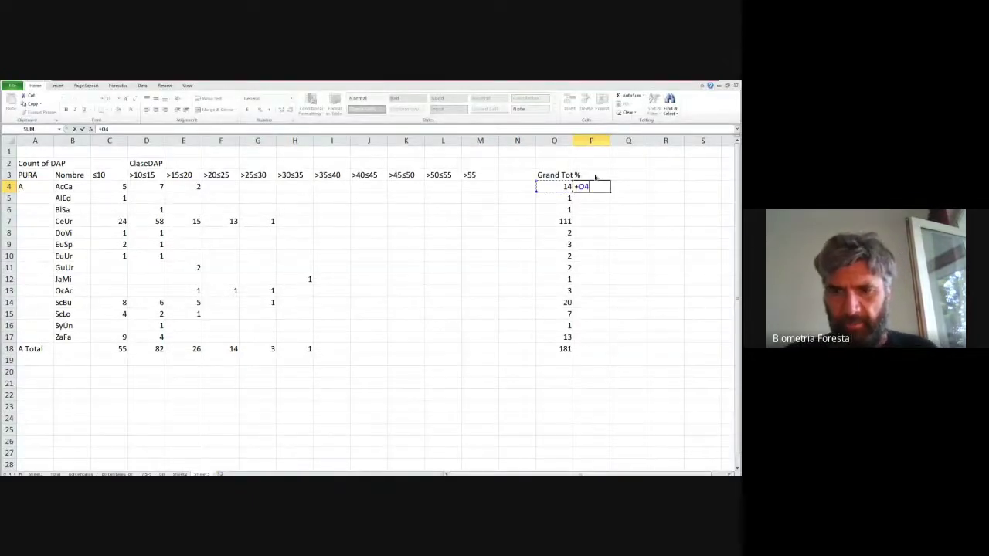
pyautogui.write('/')
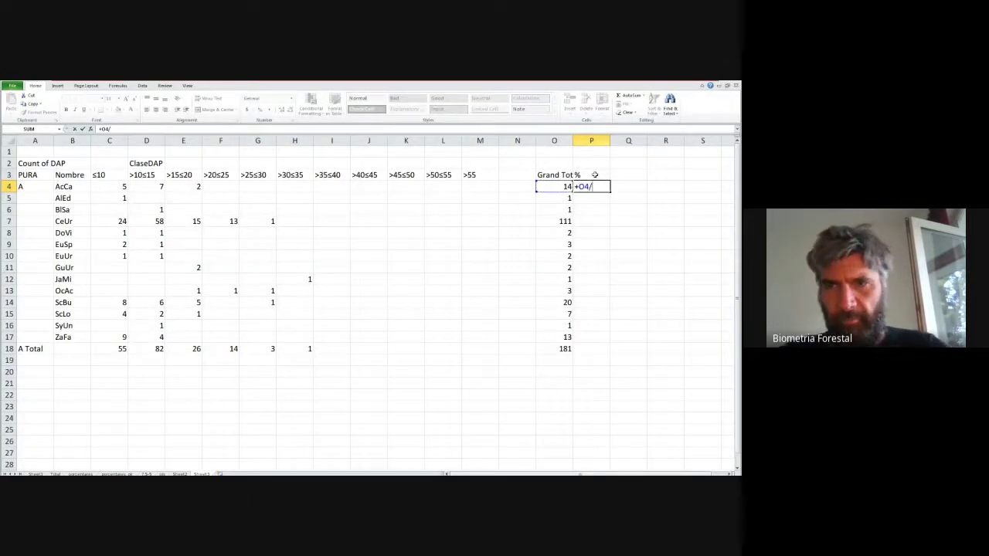
pyautogui.click(555, 349)
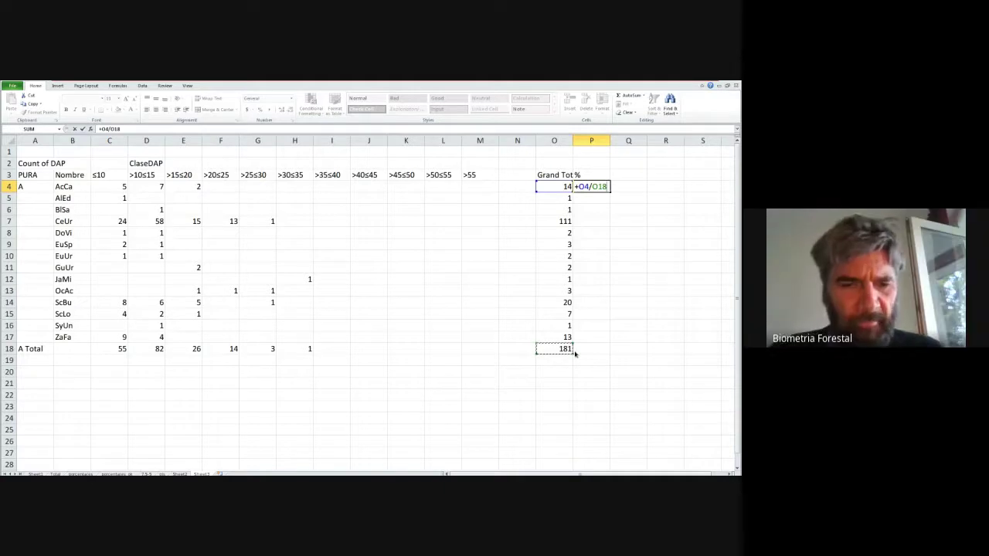
pyautogui.press('F4')
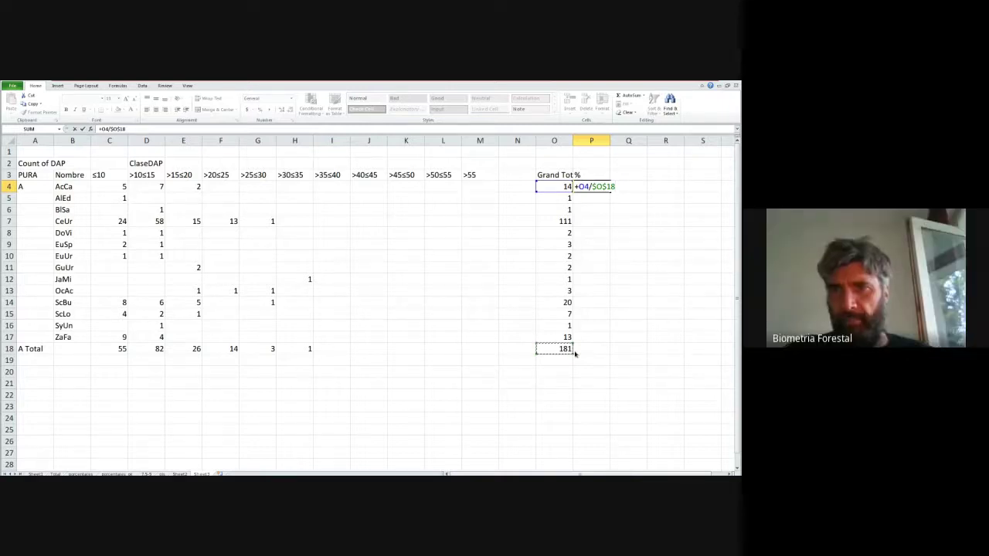
pyautogui.press('Return')
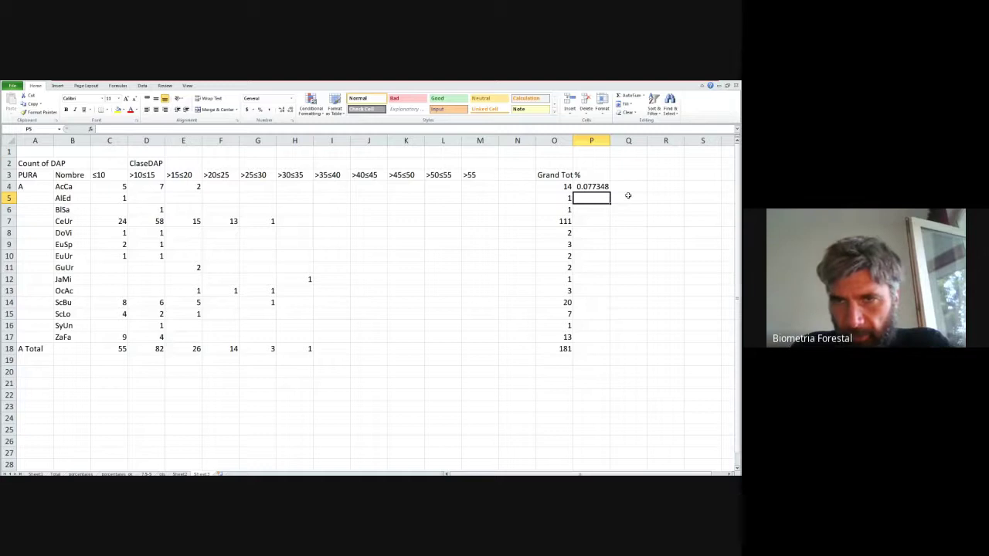
# Step: Format P4 as a percentage and fill its formula down to P17
pyautogui.click(602, 187)
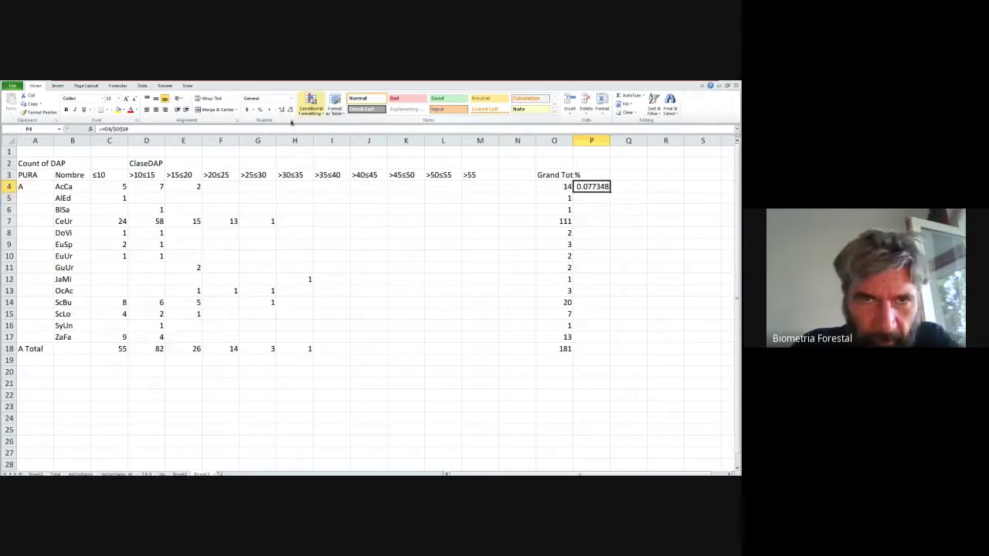
pyautogui.click(259, 109)
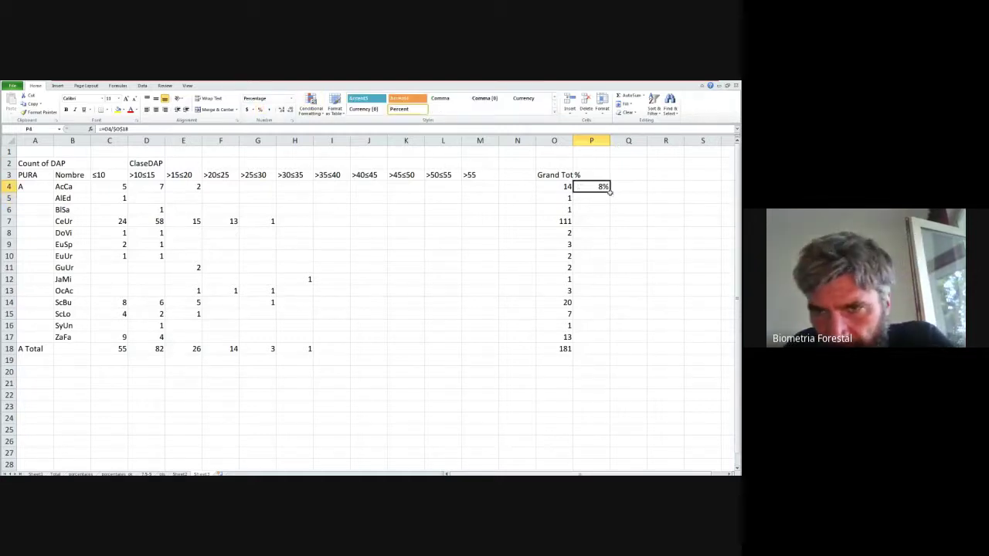
pyautogui.moveTo(609, 192); pyautogui.dragTo(618, 347)
pyautogui.click(677, 313)
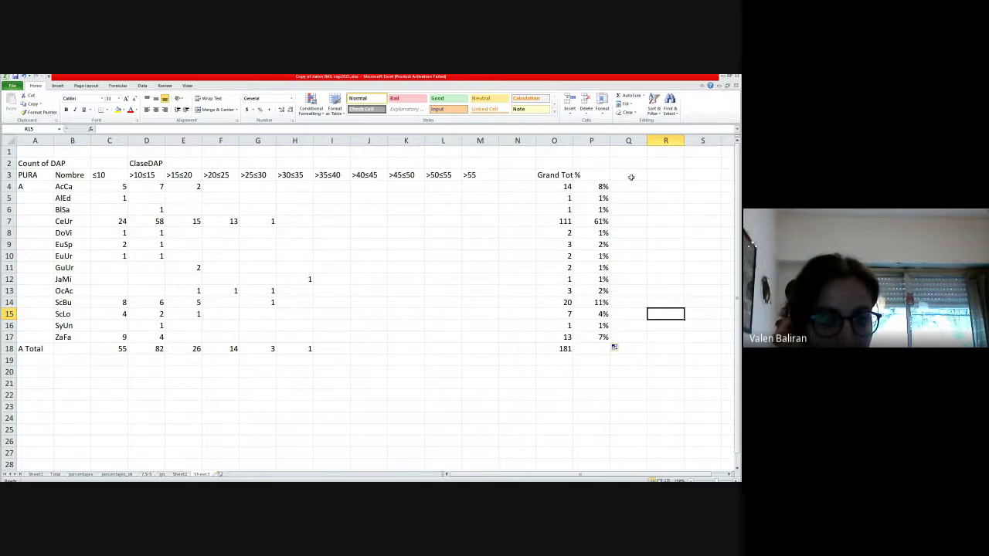
# Step: Highlight the percentages in P4, P7, P14 and P17 with a yellow fill
pyautogui.click(596, 187)
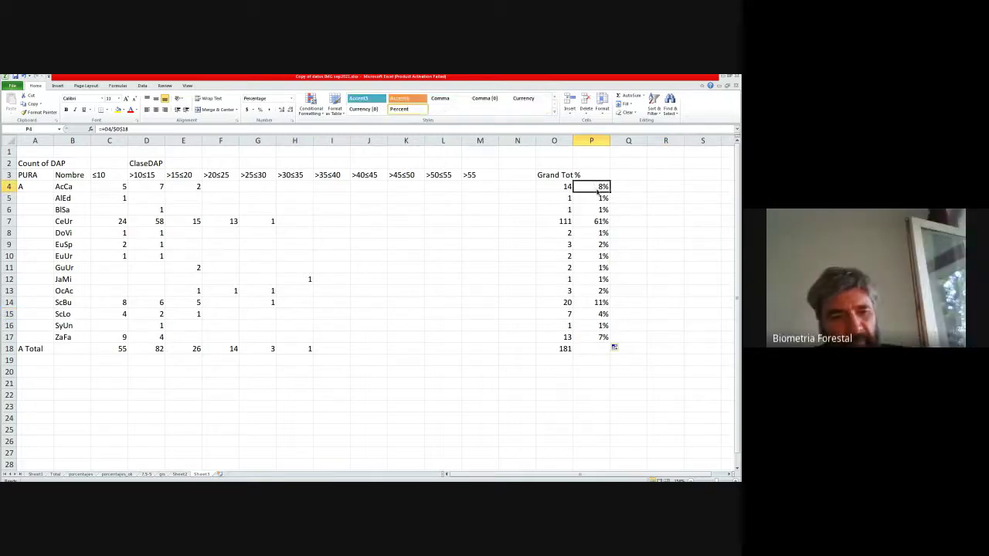
pyautogui.keyDown('ctrl'); pyautogui.click(597, 222); pyautogui.keyUp('ctrl')
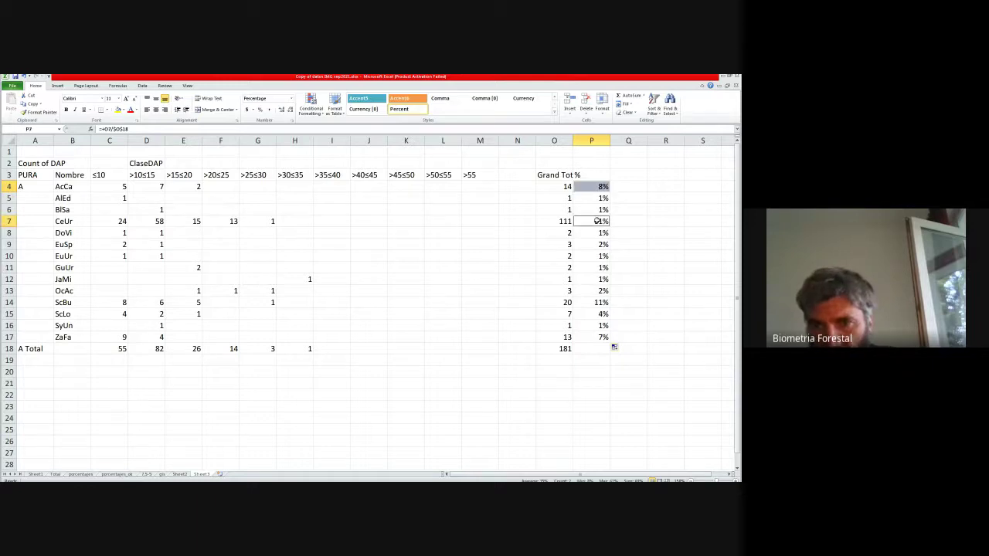
pyautogui.keyDown('ctrl'); pyautogui.click(601, 303); pyautogui.keyUp('ctrl')
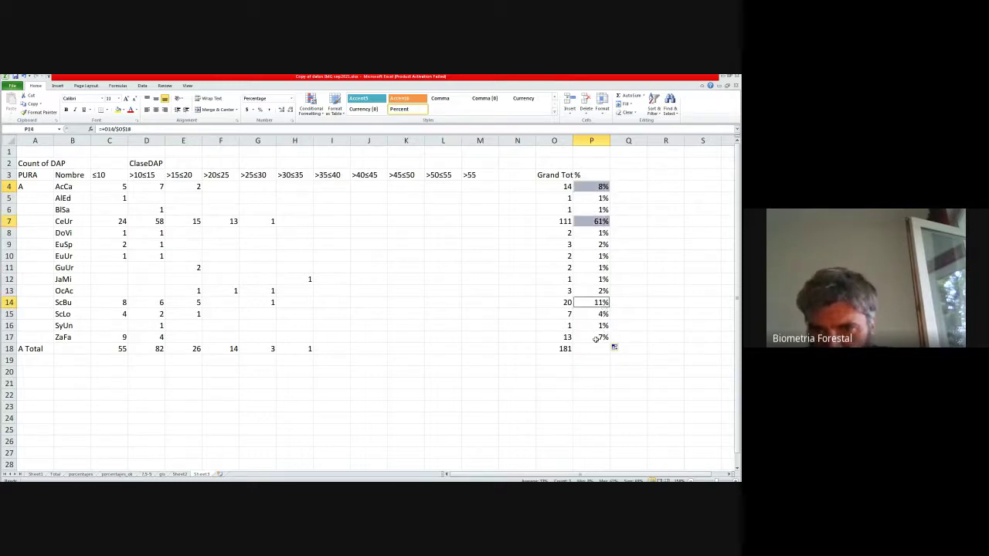
pyautogui.keyDown('ctrl'); pyautogui.click(604, 335); pyautogui.keyUp('ctrl')
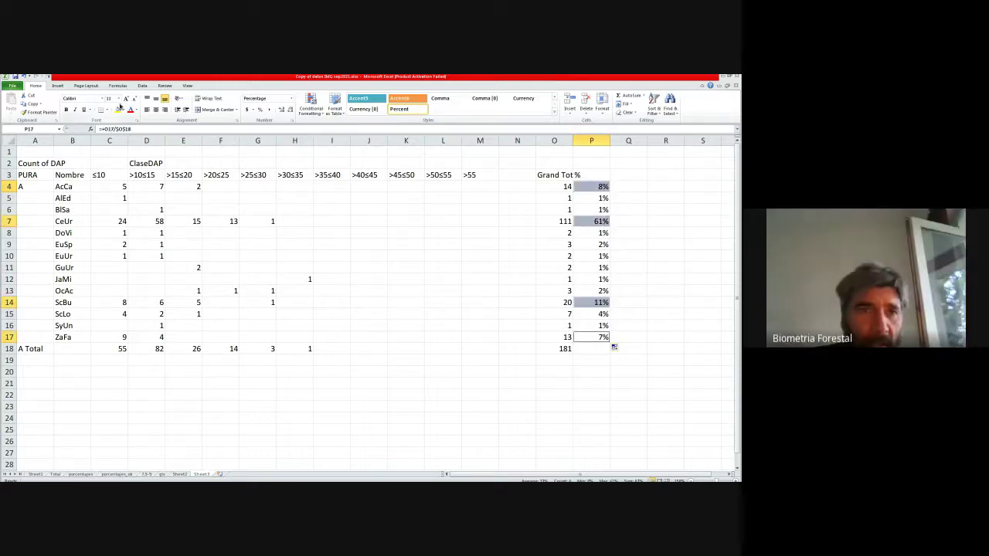
pyautogui.click(117, 110)
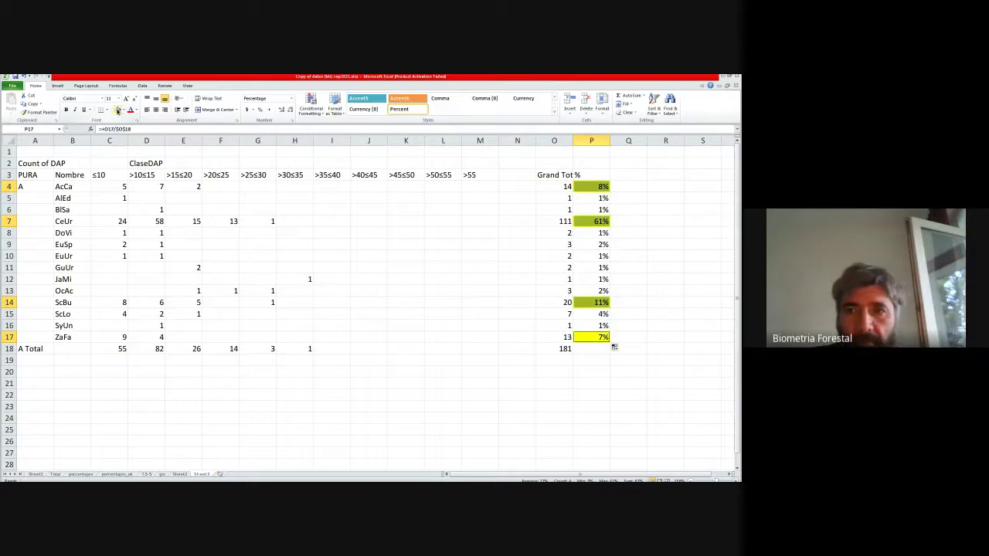
# Step: Highlight the species names AcCa, CeUr, ScBu and ZaFa in B4, B7, B14 and B17 with a yellow fill
pyautogui.click(711, 246)
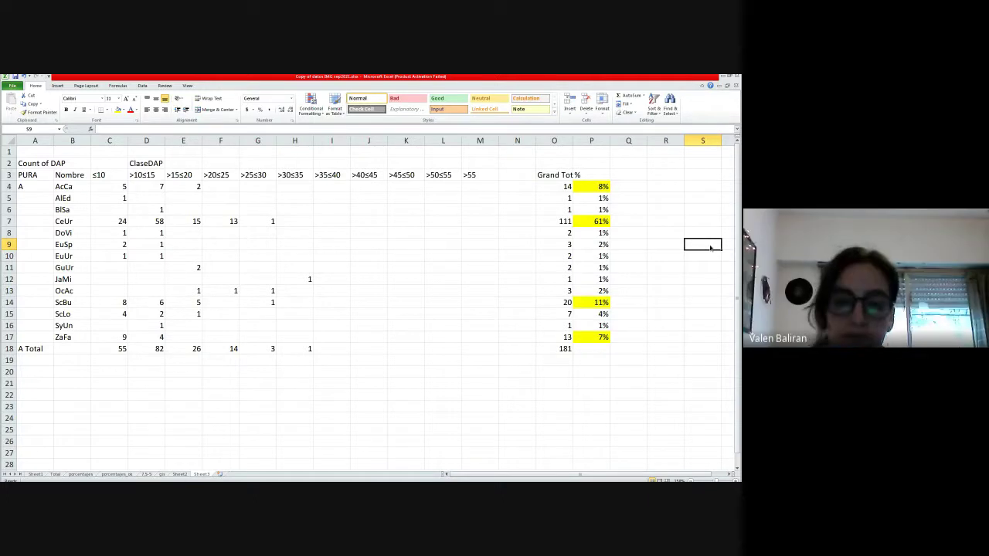
pyautogui.click(77, 186)
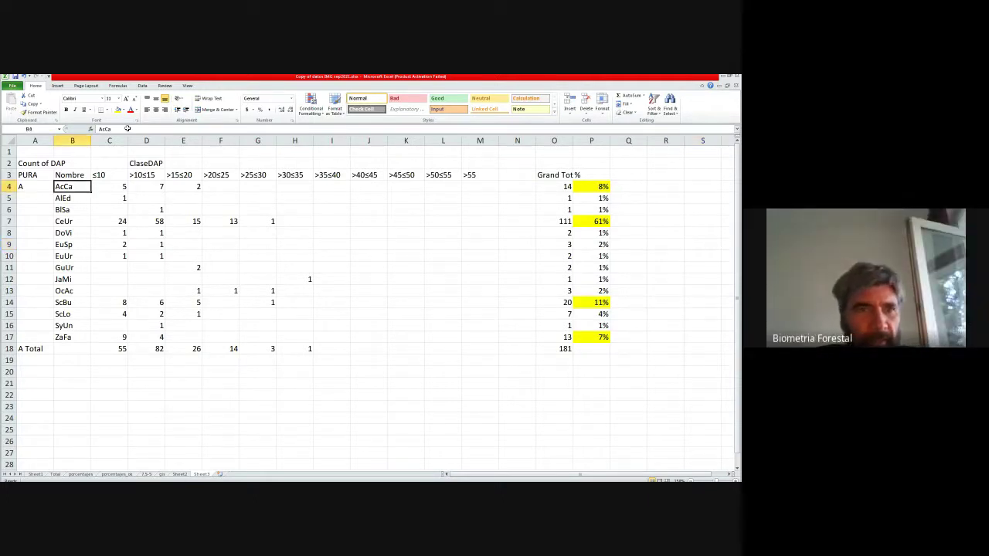
pyautogui.click(118, 109)
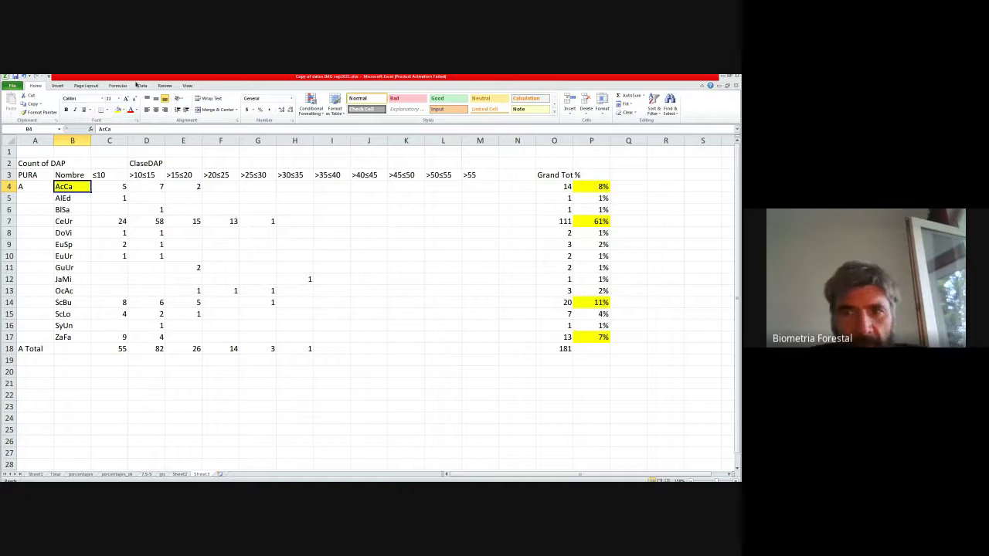
pyautogui.click(72, 221)
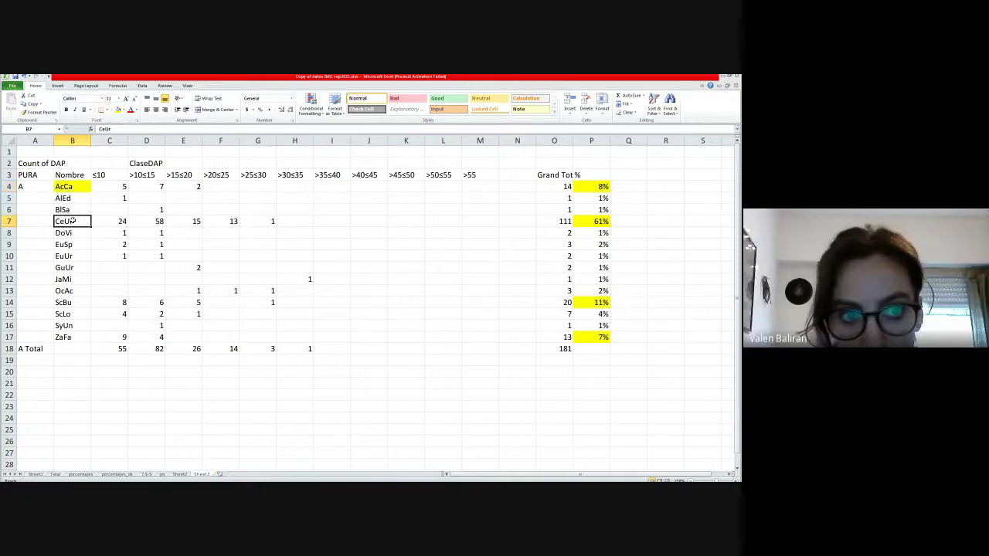
pyautogui.click(118, 109)
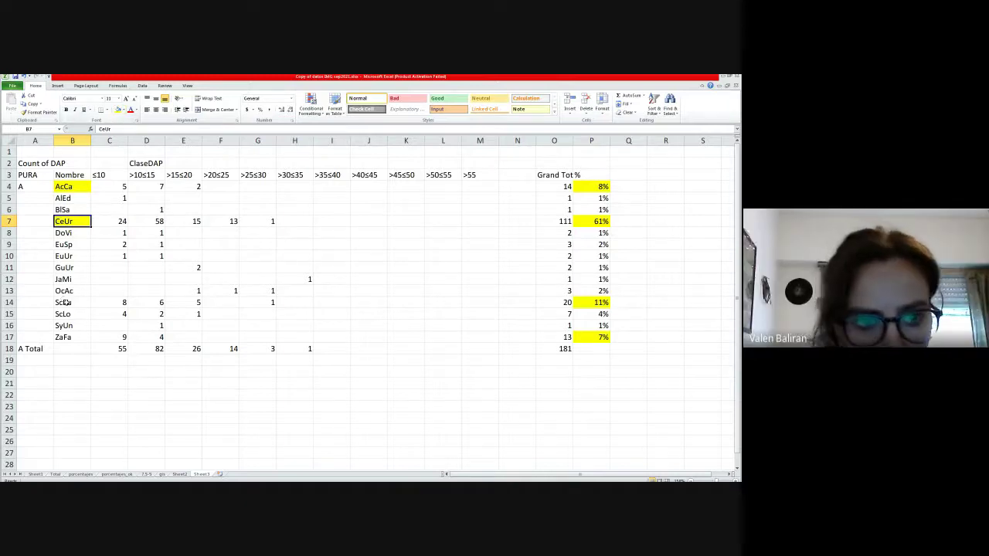
pyautogui.click(65, 302)
pyautogui.click(119, 110)
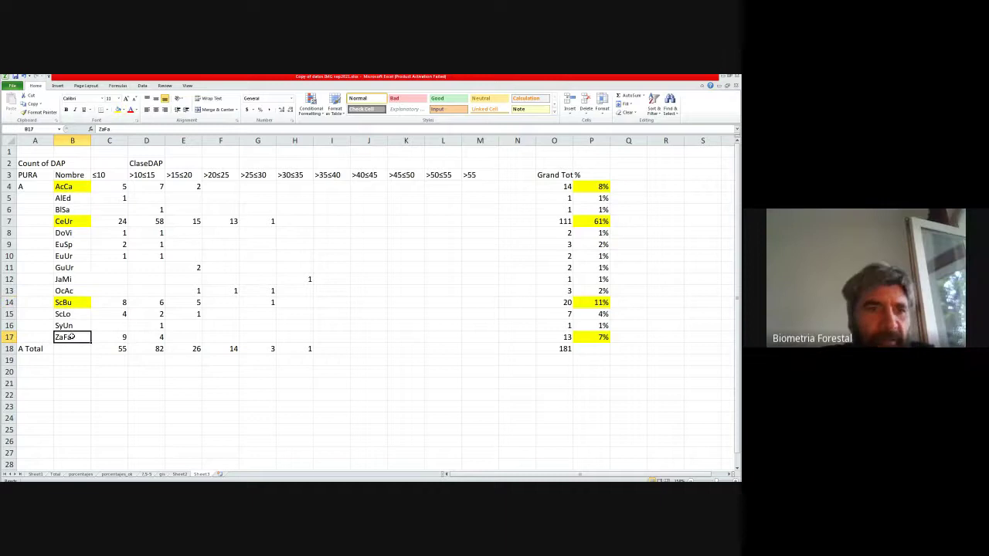
pyautogui.click(117, 110)
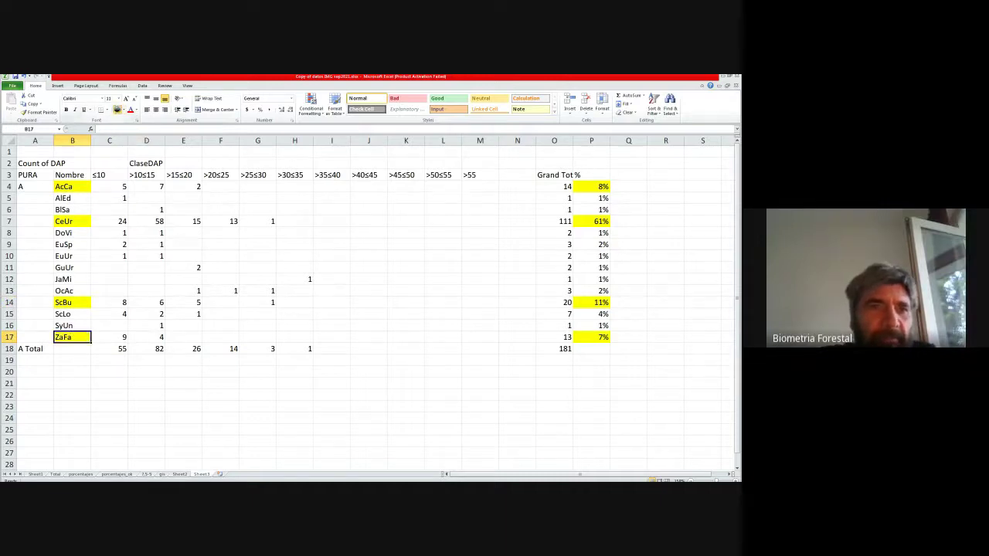
pyautogui.click(223, 384)
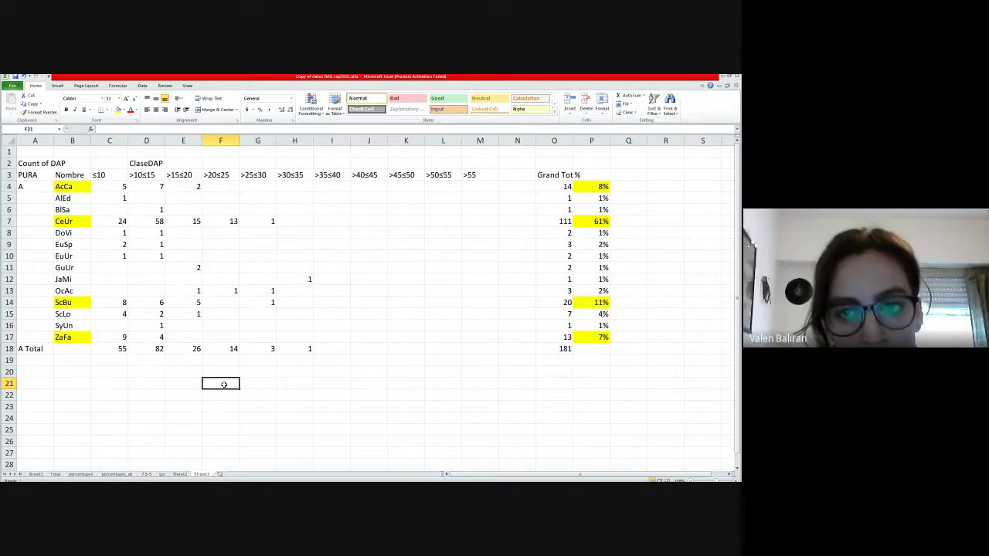
# Step: Copy the class A table in A3:P18, including its header row, and paste it starting at A20
pyautogui.click(71, 315)
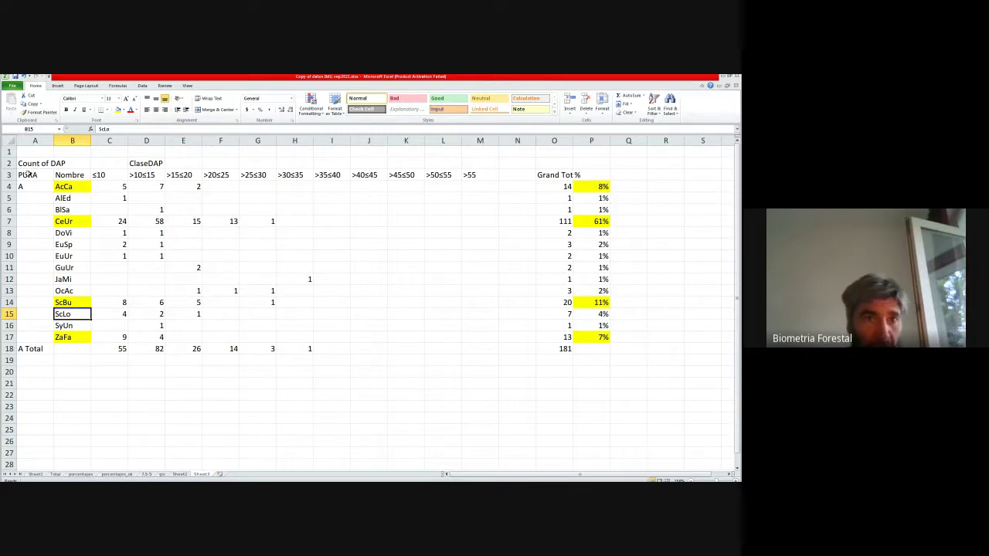
pyautogui.click(31, 176)
pyautogui.moveTo(30, 176); pyautogui.dragTo(602, 350)
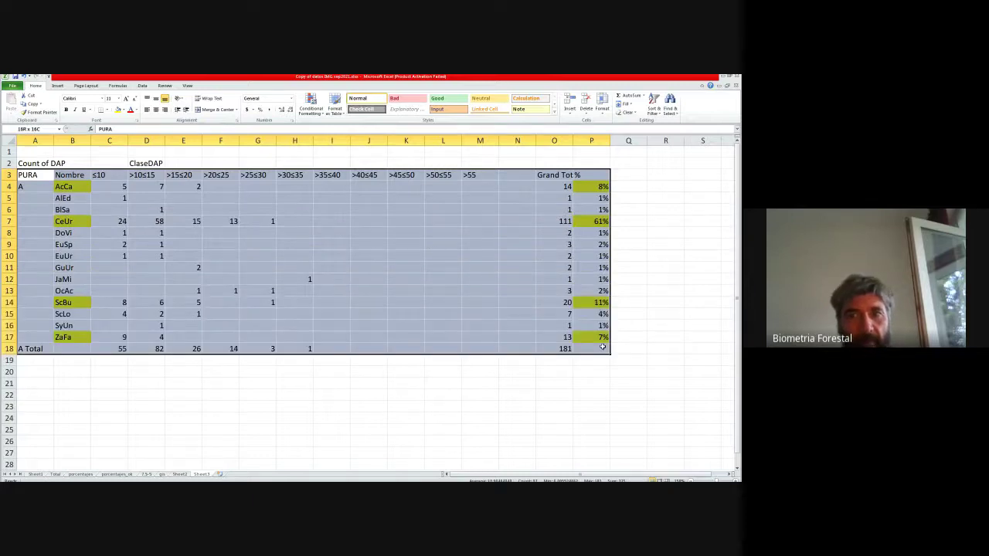
pyautogui.hotkey('ctrl', 'c')
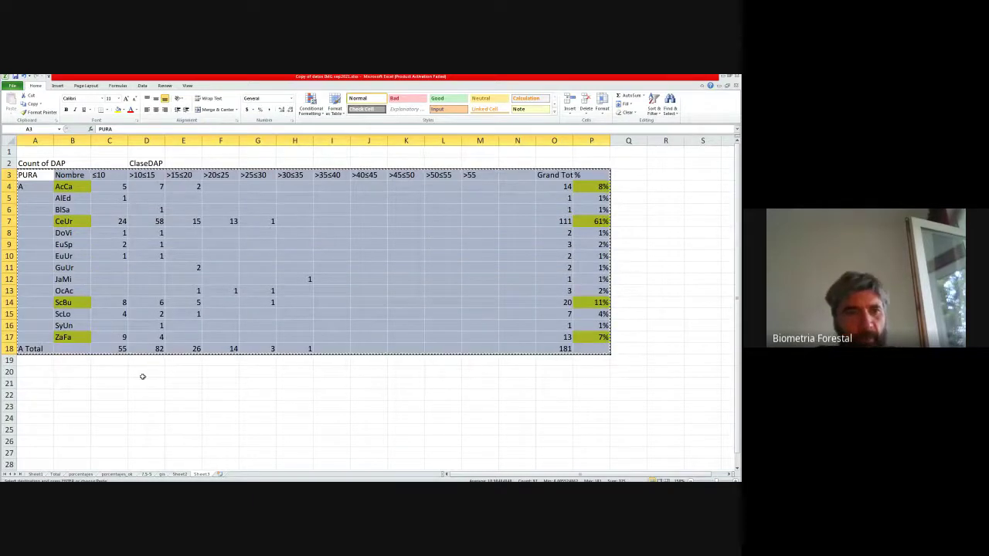
pyautogui.click(25, 371)
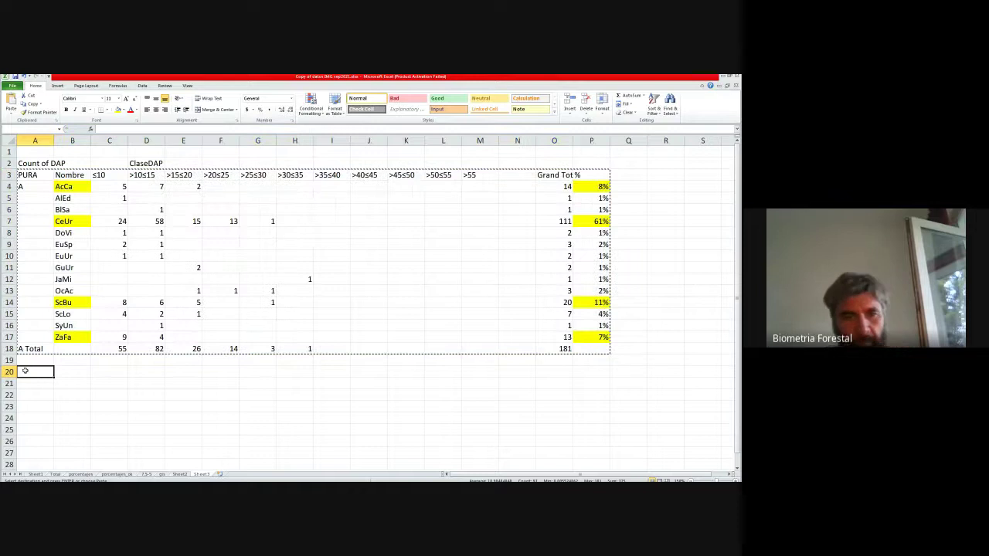
pyautogui.press('Return')
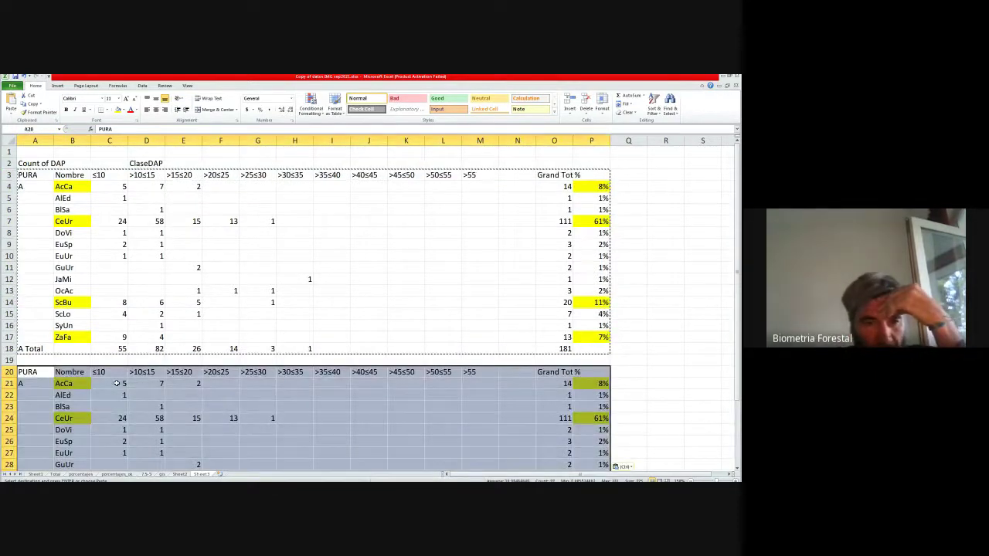
# Step: In the copied table, move the highlighted names CeUr, ScBu and ZaFa to B22, B23 and B24, replacing the names there
pyautogui.scroll(-1, 117, 384)
pyautogui.scroll(-4, 117, 383)
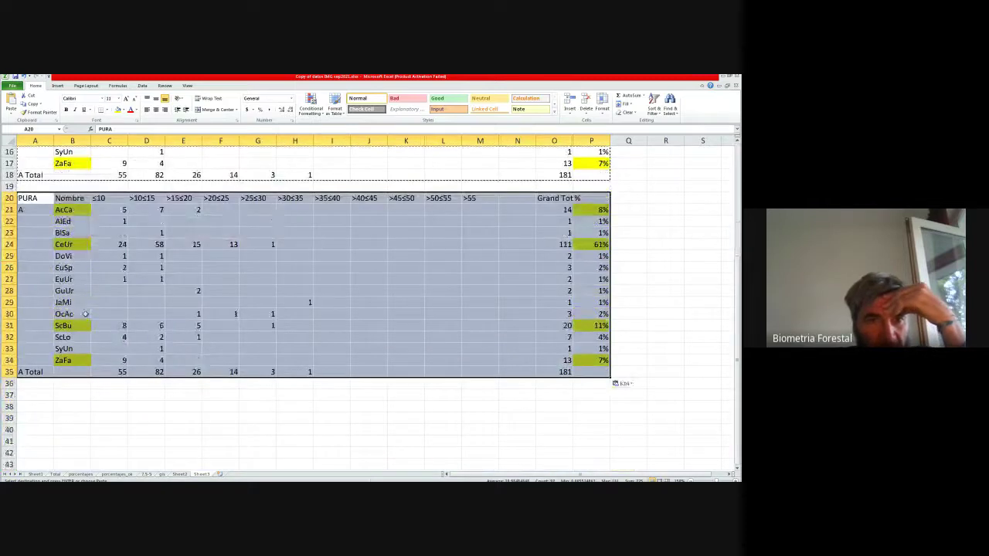
pyautogui.click(77, 244)
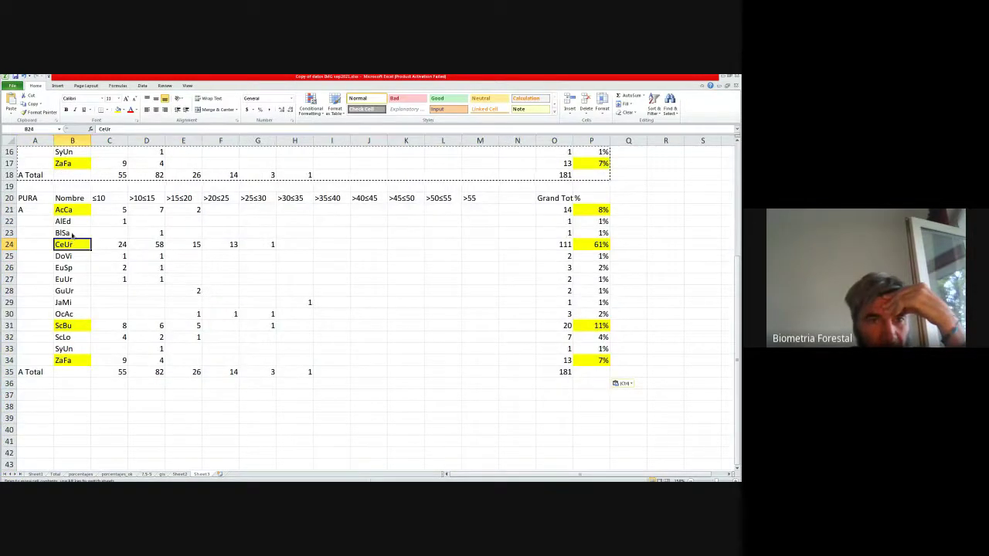
pyautogui.click(73, 221)
pyautogui.press('Escape')
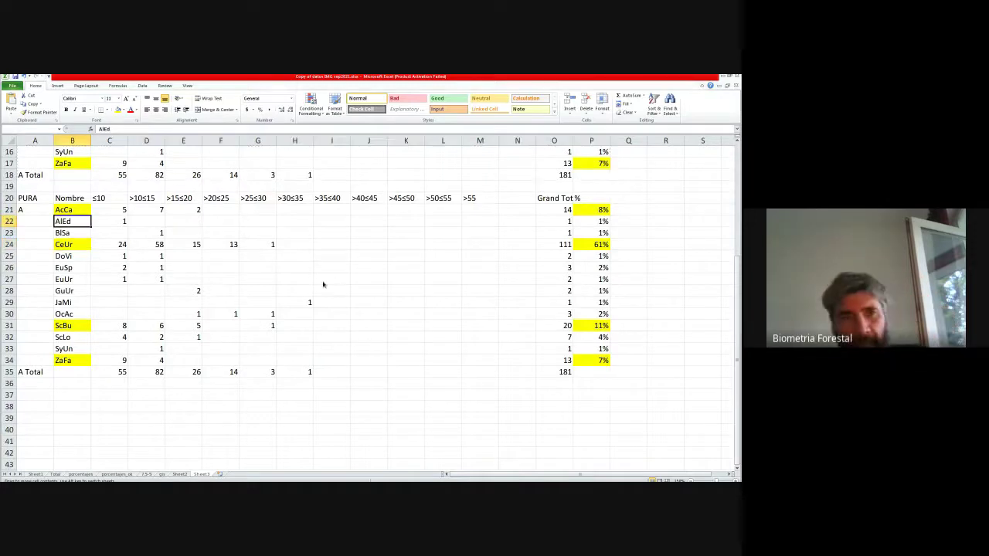
pyautogui.hotkey('ctrl', 'z')
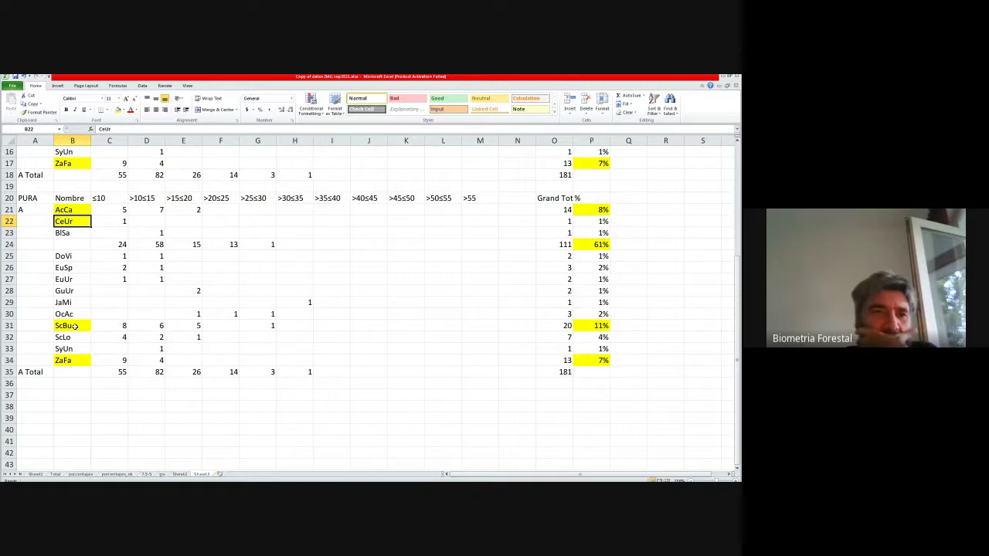
pyautogui.click(68, 324)
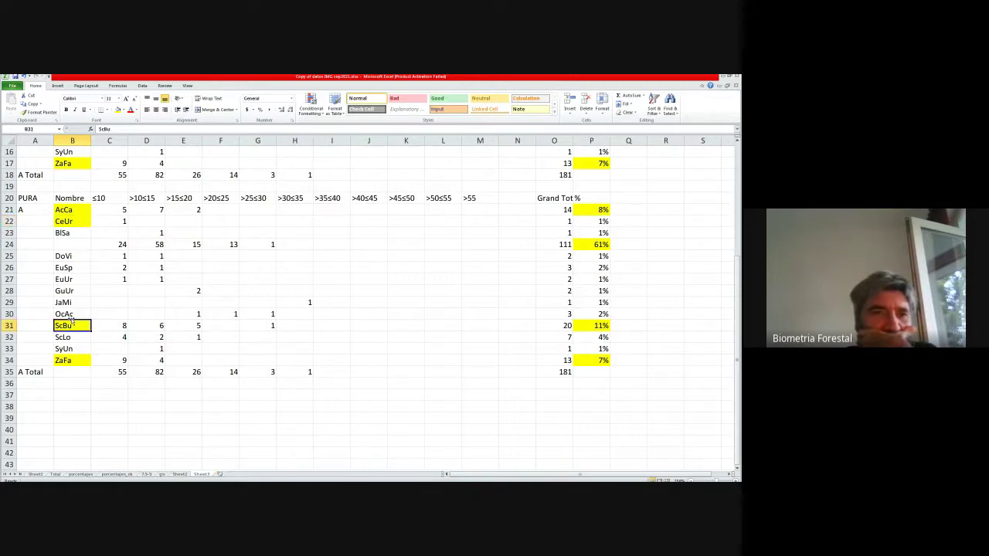
pyautogui.moveTo(71, 321); pyautogui.dragTo(79, 233)
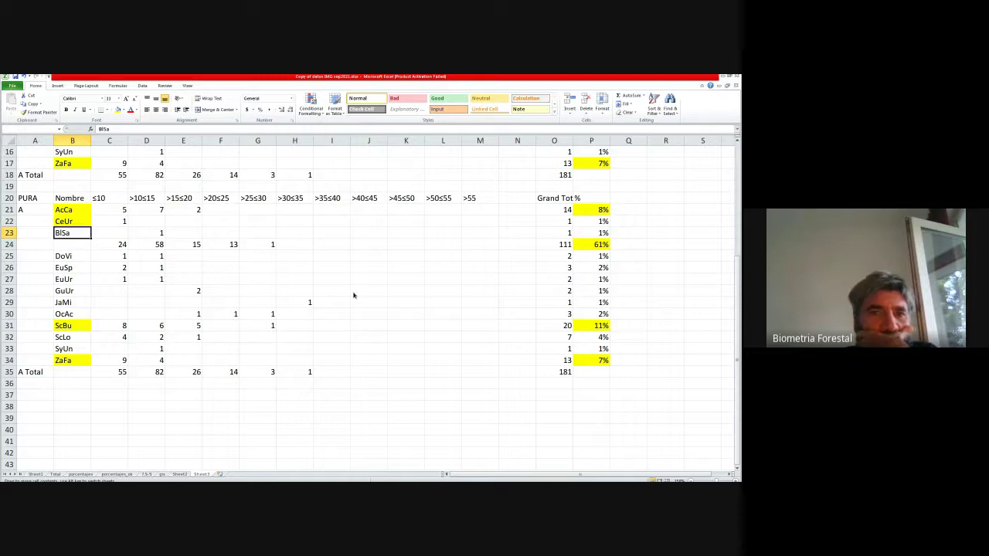
pyautogui.click(353, 296)
pyautogui.click(74, 358)
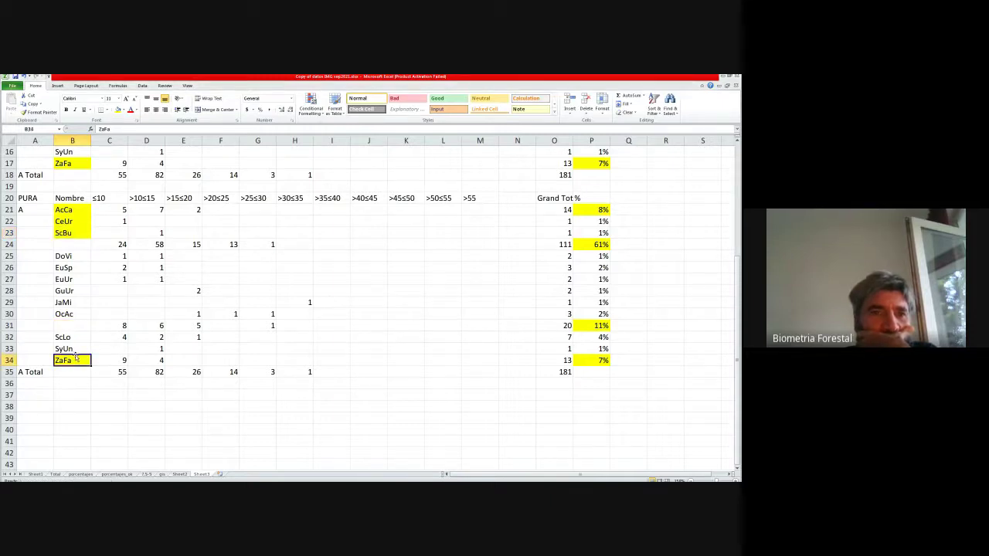
pyautogui.moveTo(75, 355); pyautogui.dragTo(72, 251)
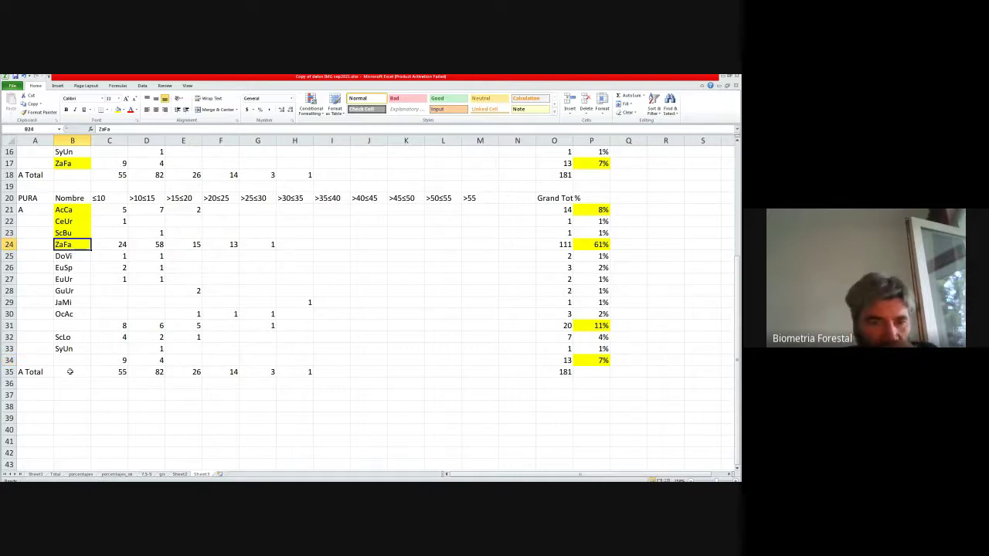
# Step: Enter Otras in B25 and Total in B26 below the highlighted species of the copied table
pyautogui.click(71, 257)
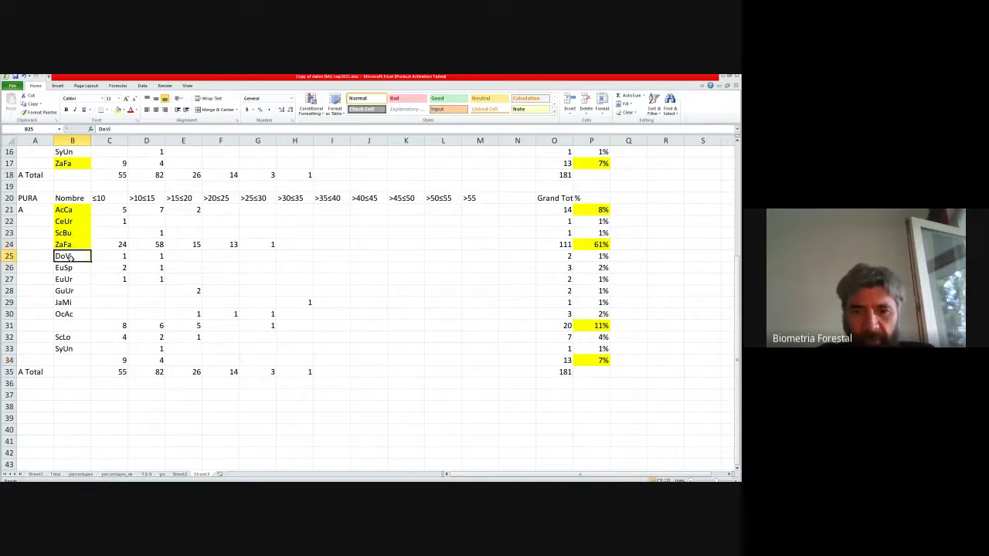
pyautogui.write('Otras')
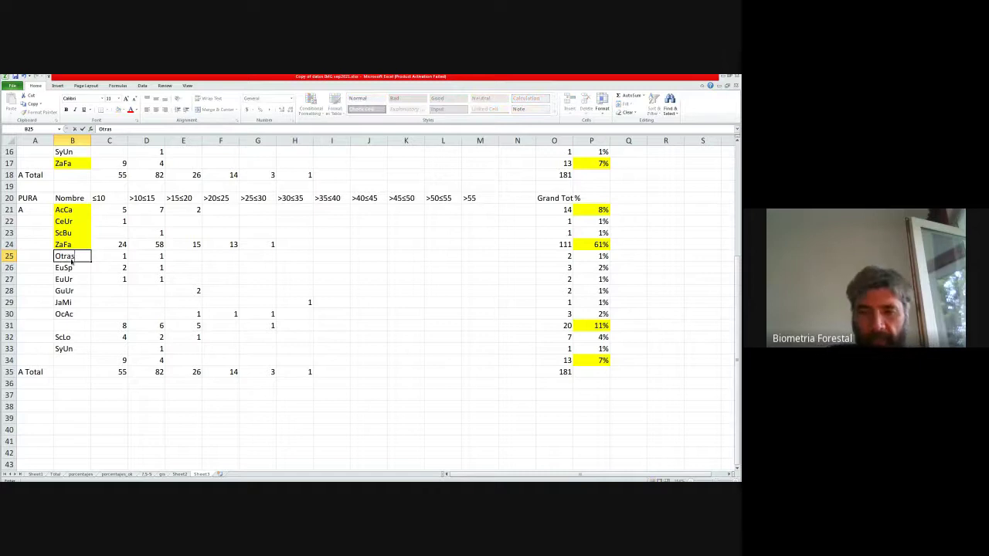
pyautogui.press('Return')
pyautogui.write('T')
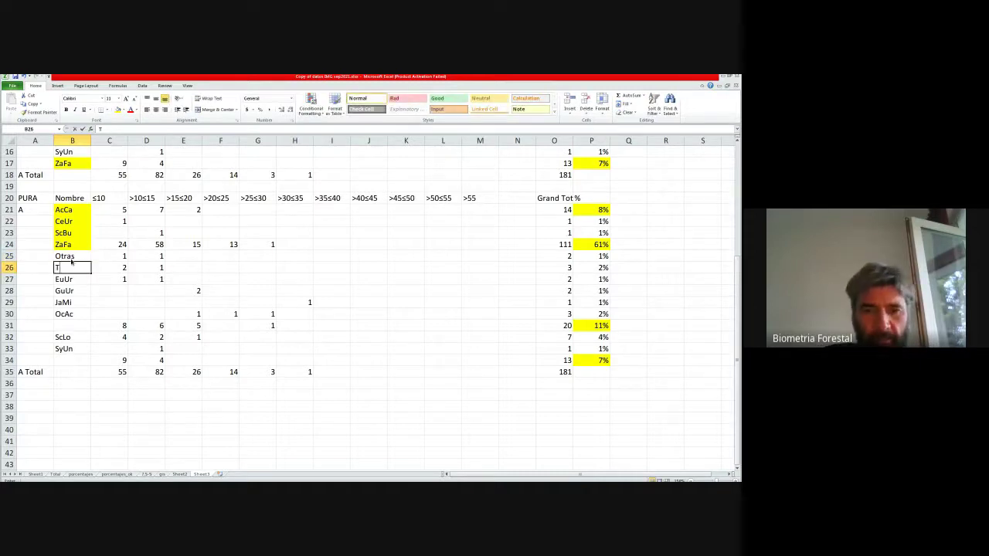
pyautogui.write('otal')
pyautogui.press('Return')
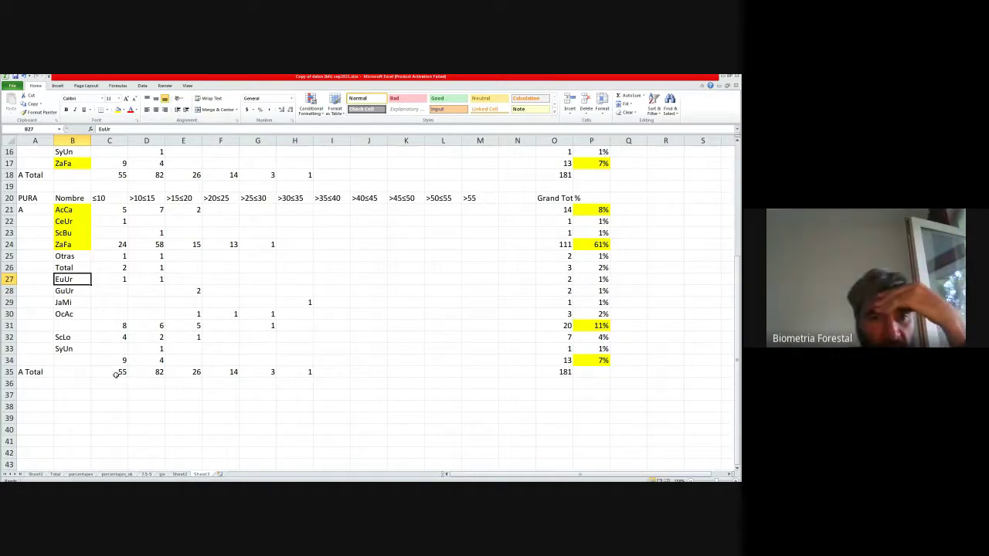
# Step: Move the totals in C35:H35 to C25:H25 on the Otras row and clear the contents of rows 26 to 35
pyautogui.moveTo(118, 373); pyautogui.dragTo(297, 259)
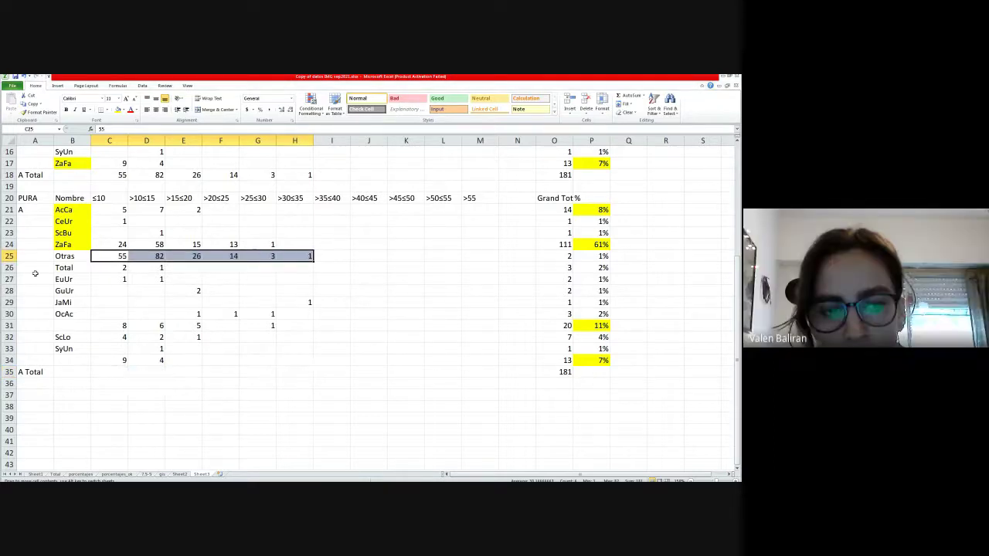
pyautogui.click(9, 268)
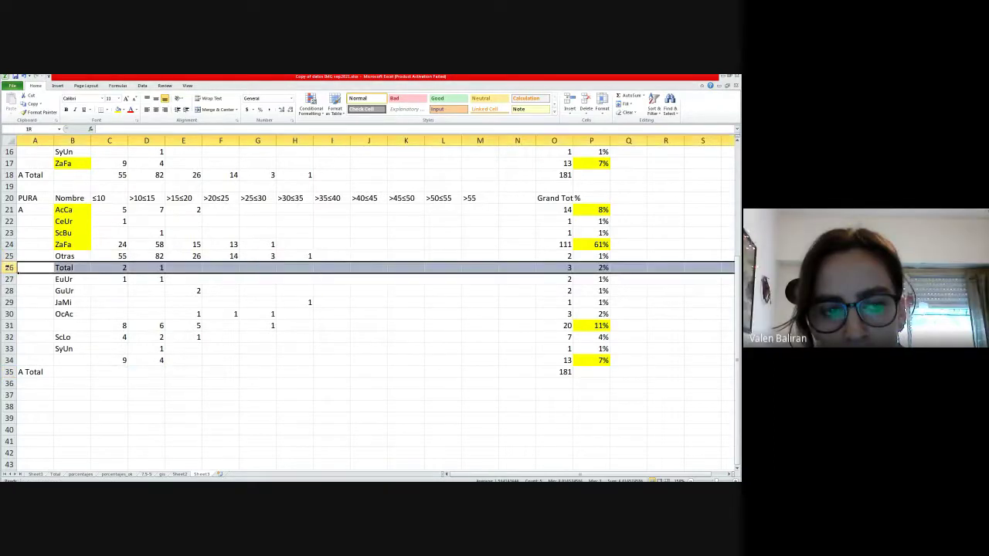
pyautogui.moveTo(9, 268); pyautogui.dragTo(6, 372)
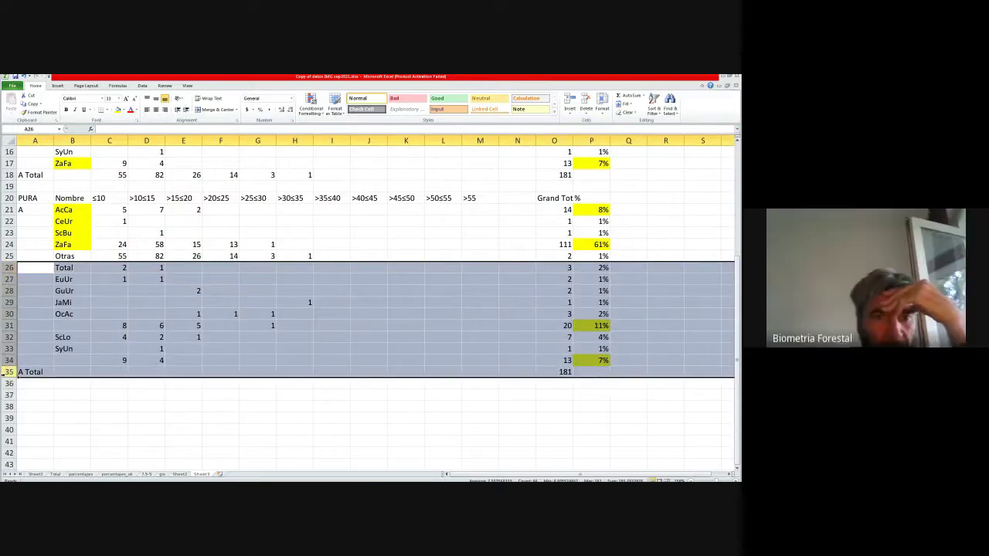
pyautogui.press('Delete')
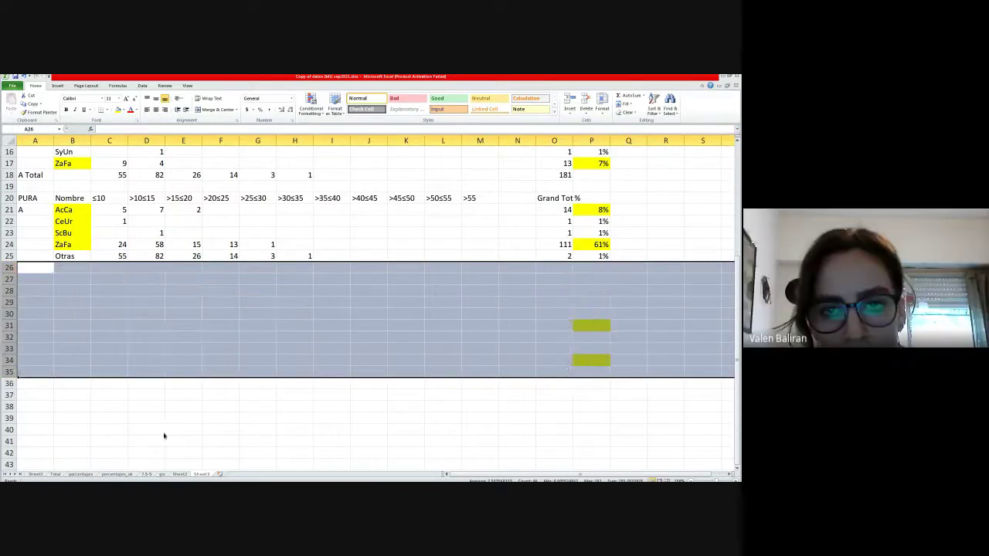
pyautogui.click(224, 349)
# Step: In C21, divide the AcCa count in C4 by the class total in C18 and format the cell as a percentage
pyautogui.scroll(2, 225, 349)
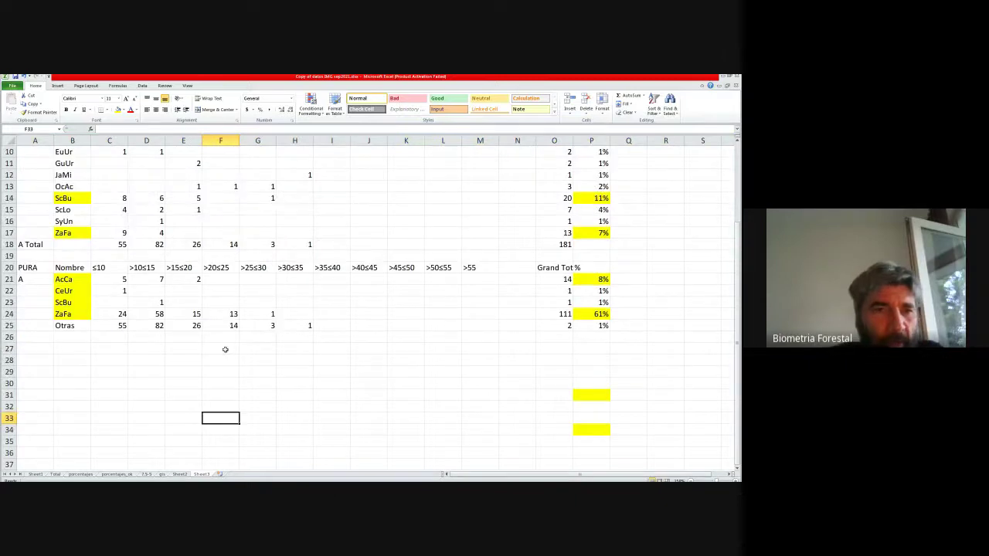
pyautogui.click(121, 280)
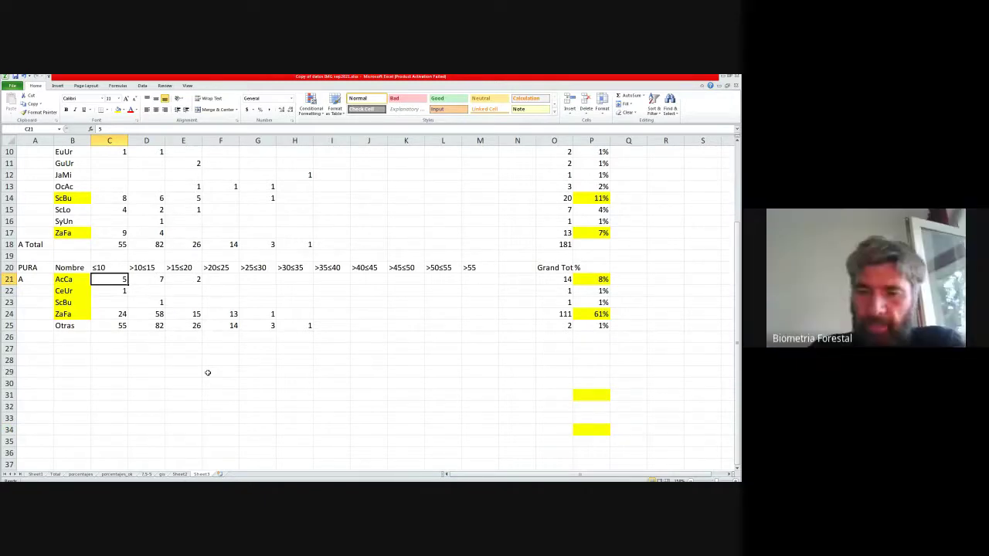
pyautogui.write('=')
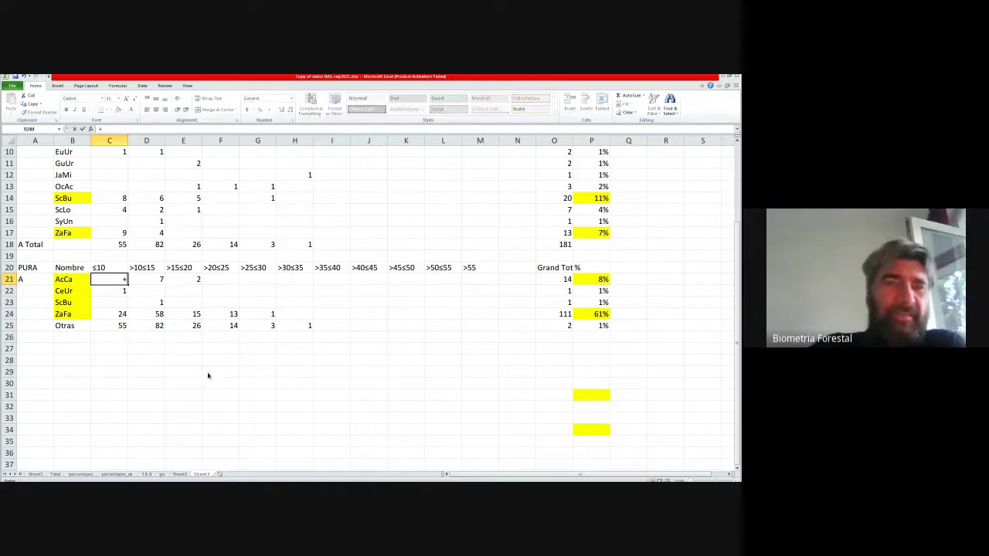
pyautogui.scroll(1, 147, 360)
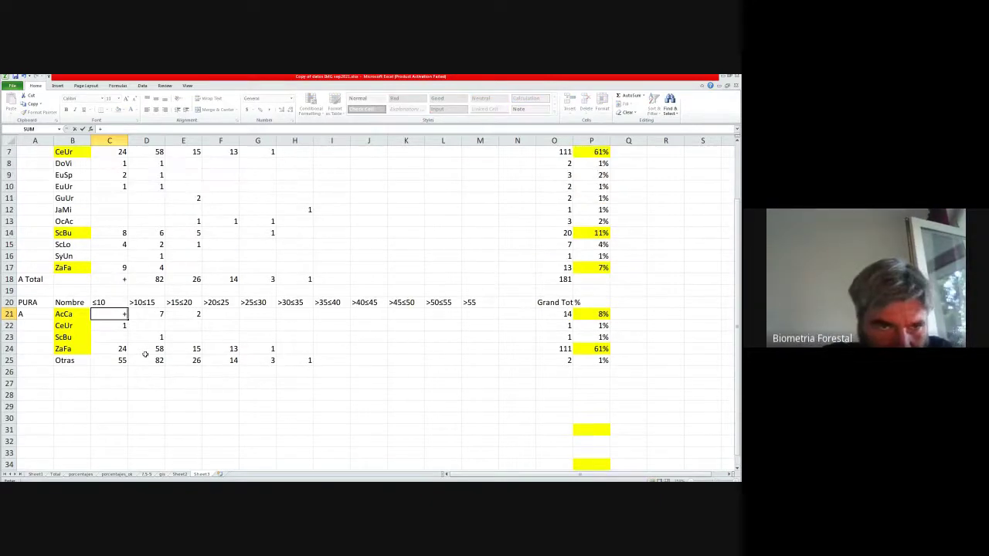
pyautogui.scroll(2, 145, 354)
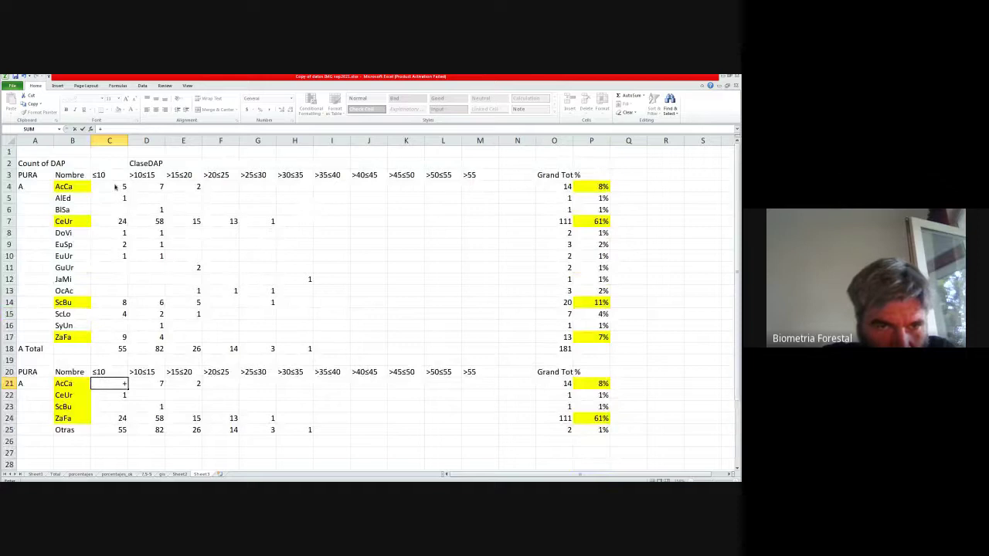
pyautogui.click(115, 187)
pyautogui.write('/')
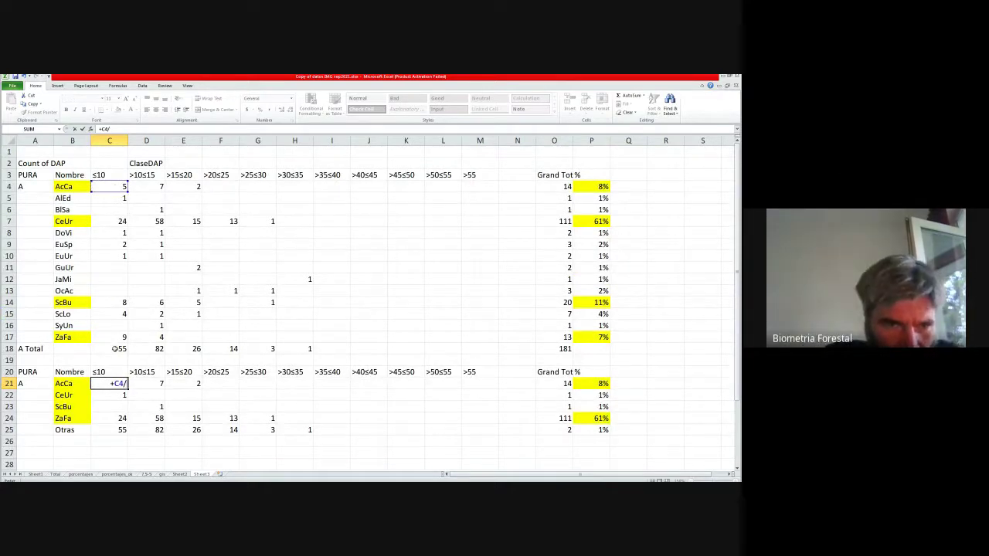
pyautogui.click(116, 350)
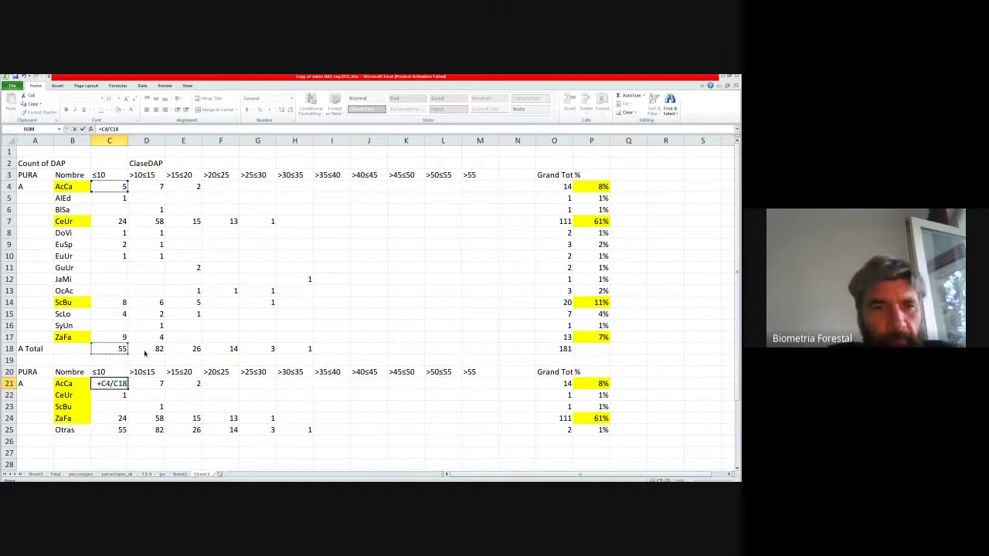
pyautogui.press('Return')
pyautogui.press('Up')
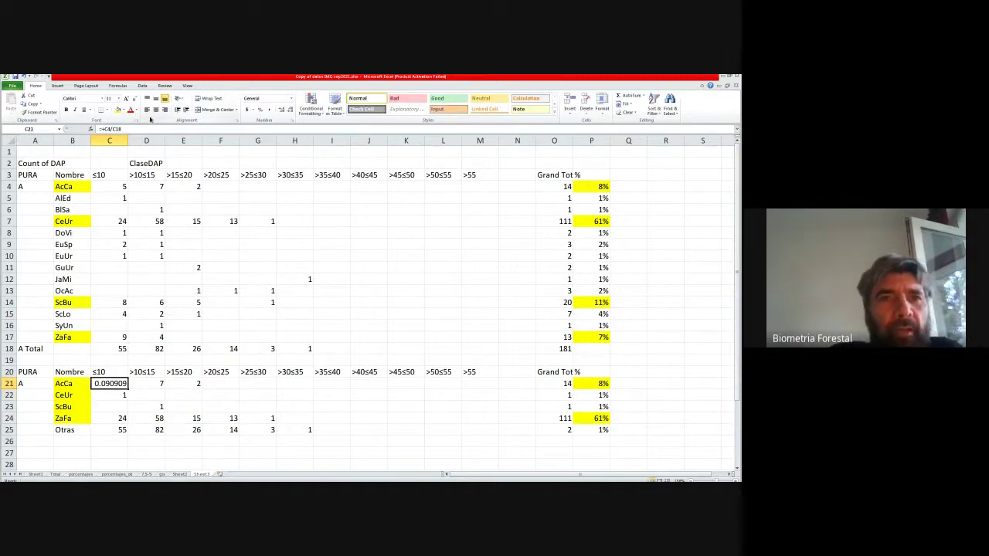
pyautogui.click(261, 110)
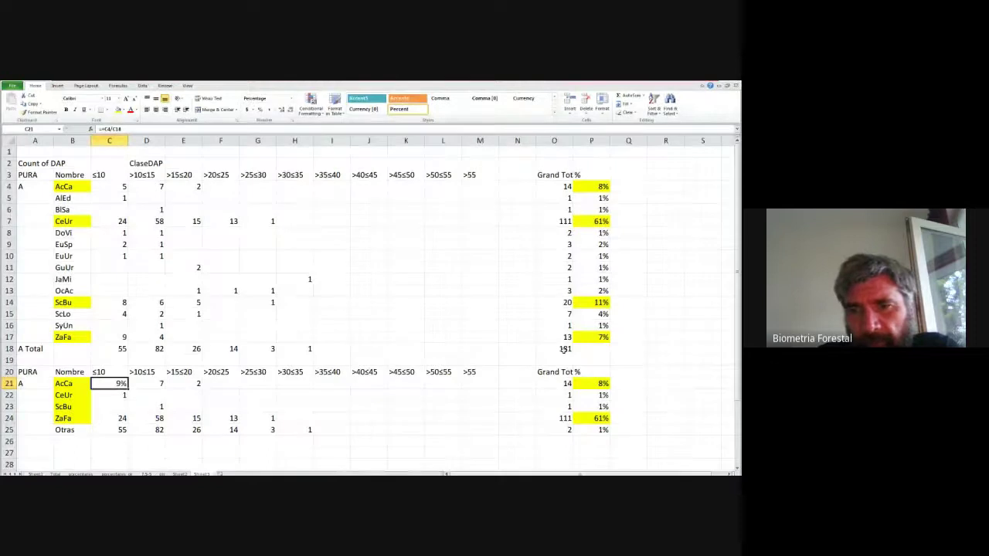
# Step: Change the divisor of the AcCa formula in C21 to the grand total as an absolute reference, $O$18
pyautogui.click(565, 349)
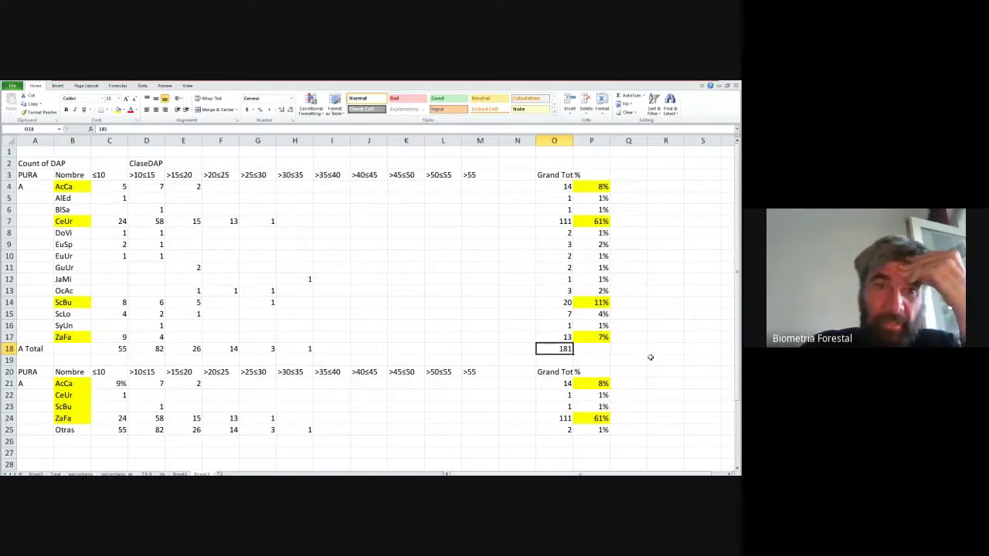
pyautogui.click(121, 186)
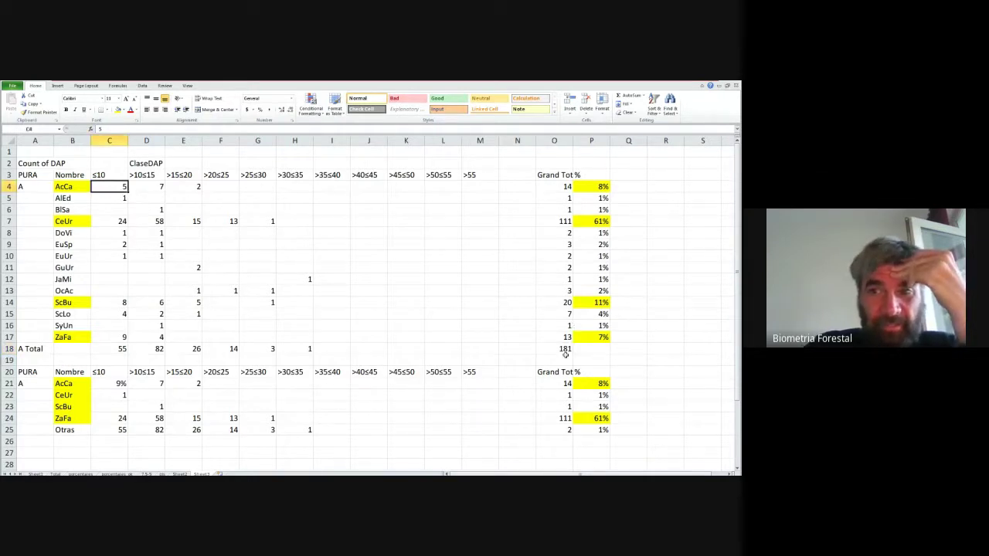
pyautogui.click(565, 349)
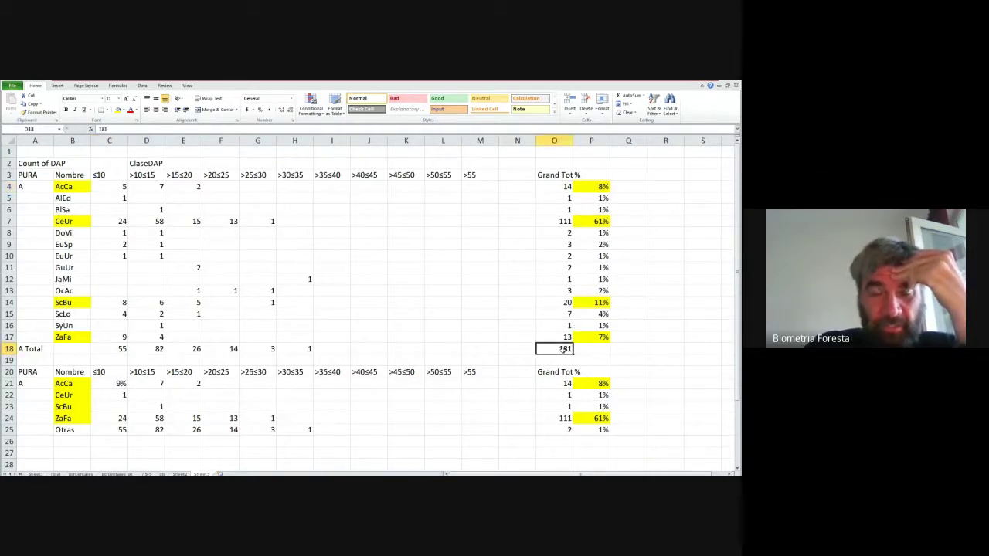
pyautogui.click(116, 381)
pyautogui.doubleClick(109, 384)
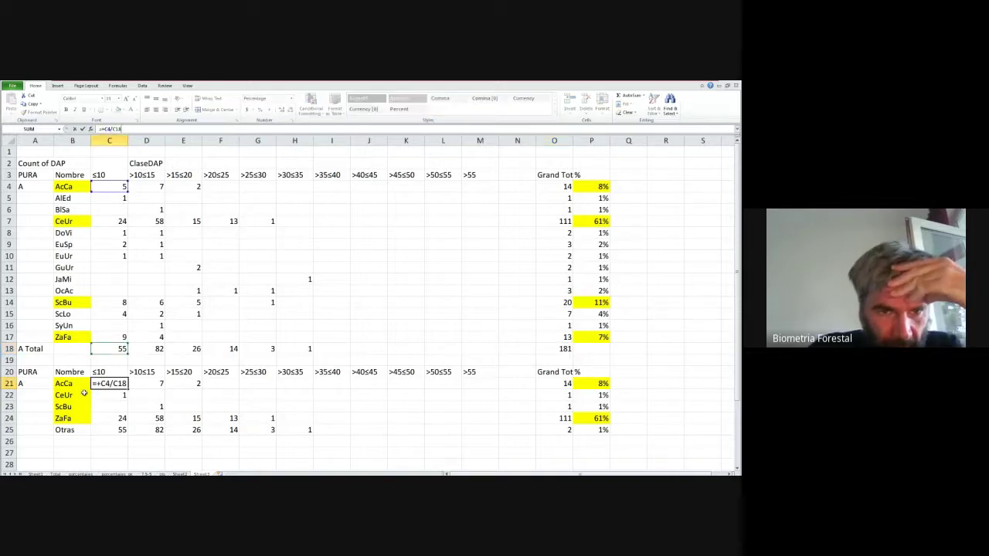
pyautogui.press('BackSpace')
pyautogui.press('BackSpace')
pyautogui.press('BackSpace')
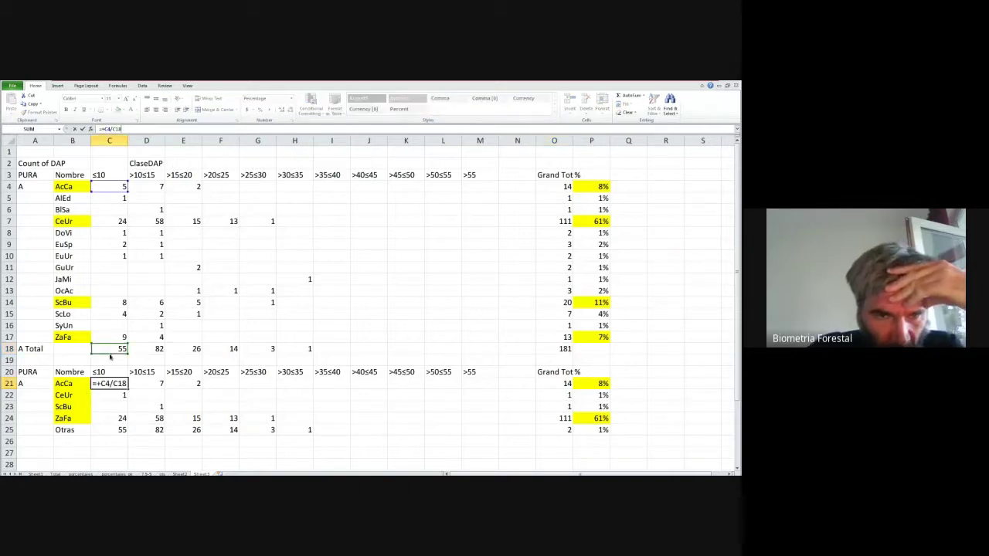
pyautogui.click(295, 337)
pyautogui.click(554, 348)
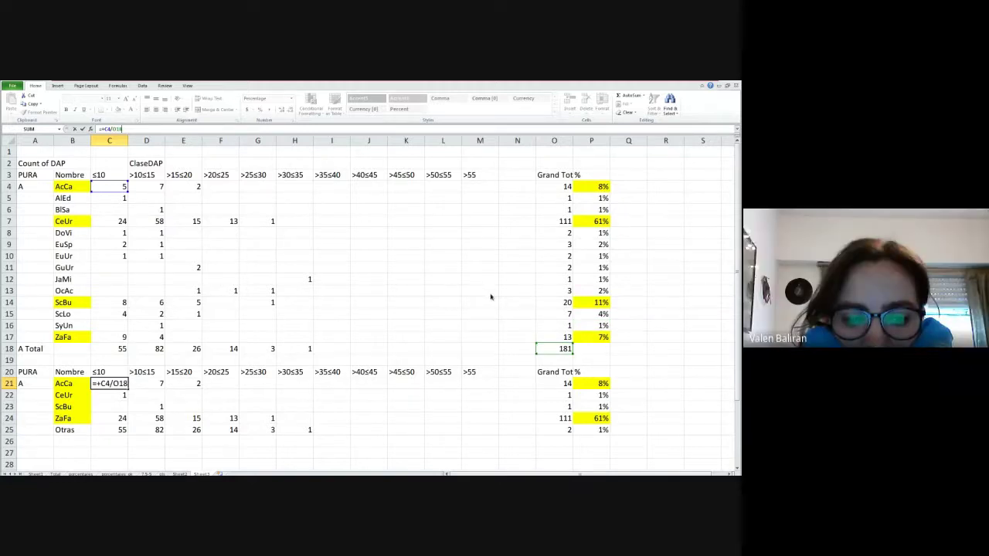
pyautogui.press('F4')
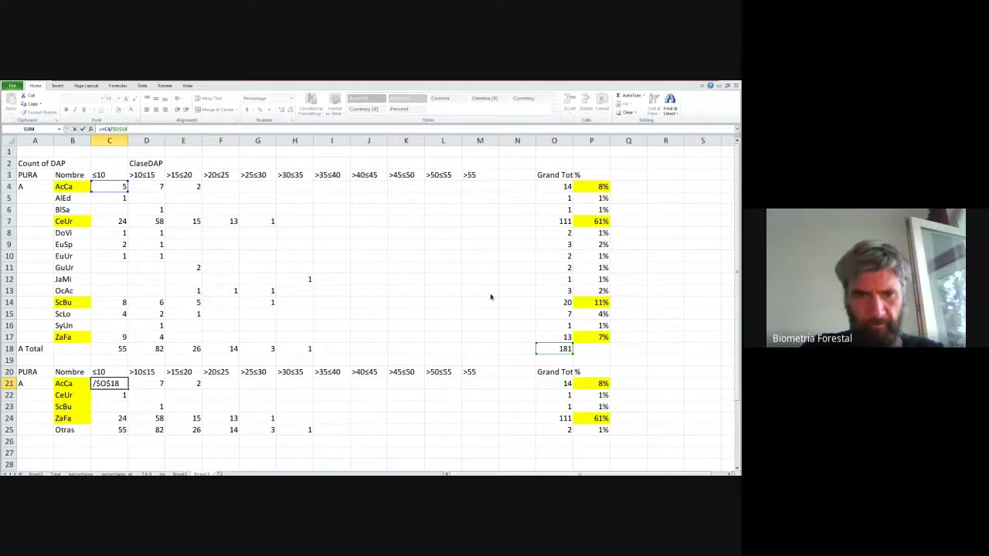
pyautogui.press('Return')
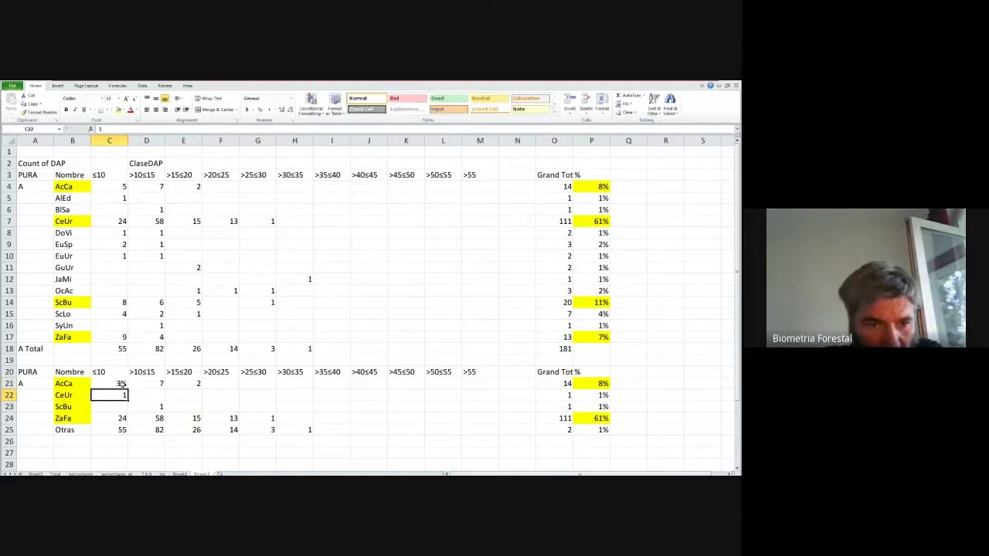
# Step: Fill the AcCa percentage formula from C21 across to M21 and down to C24
pyautogui.click(121, 384)
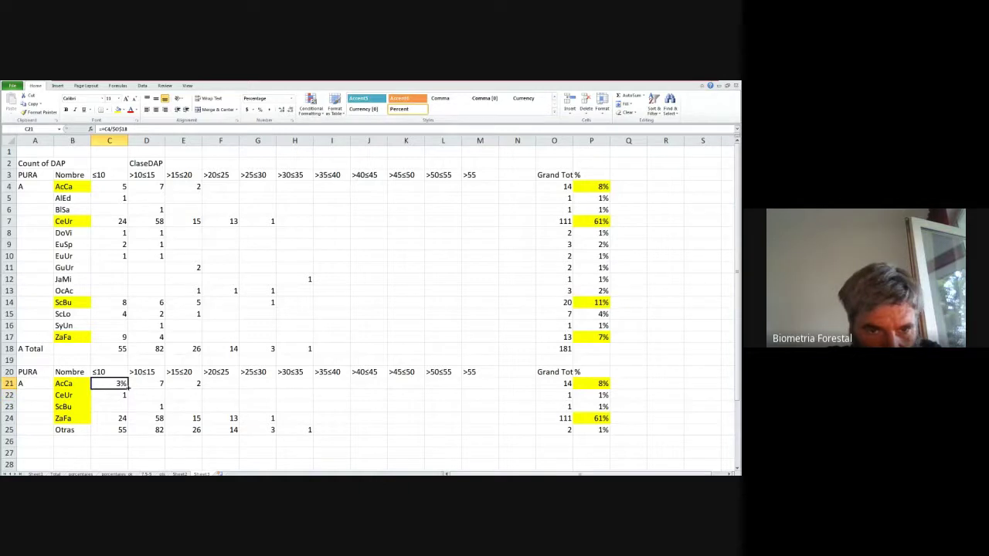
pyautogui.moveTo(130, 384); pyautogui.dragTo(488, 397)
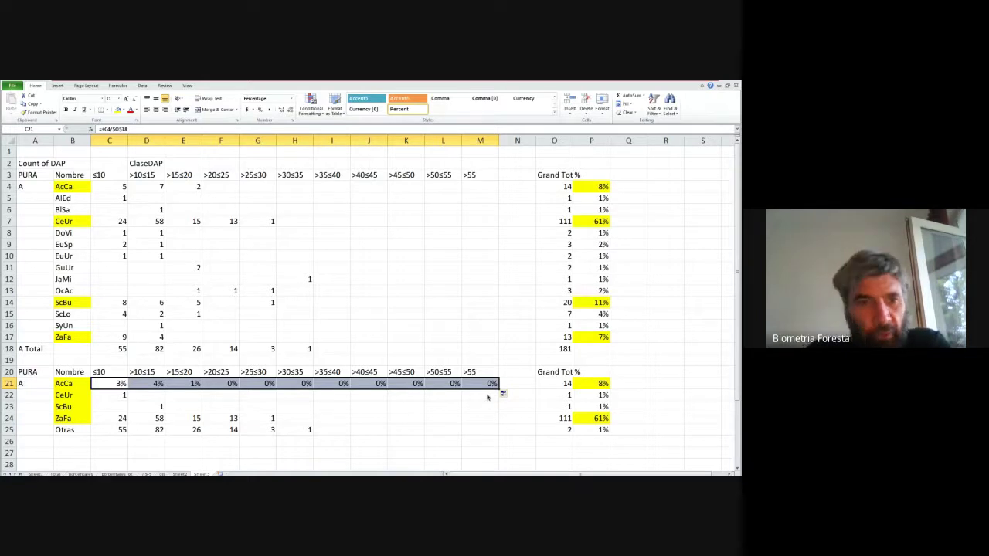
pyautogui.click(118, 387)
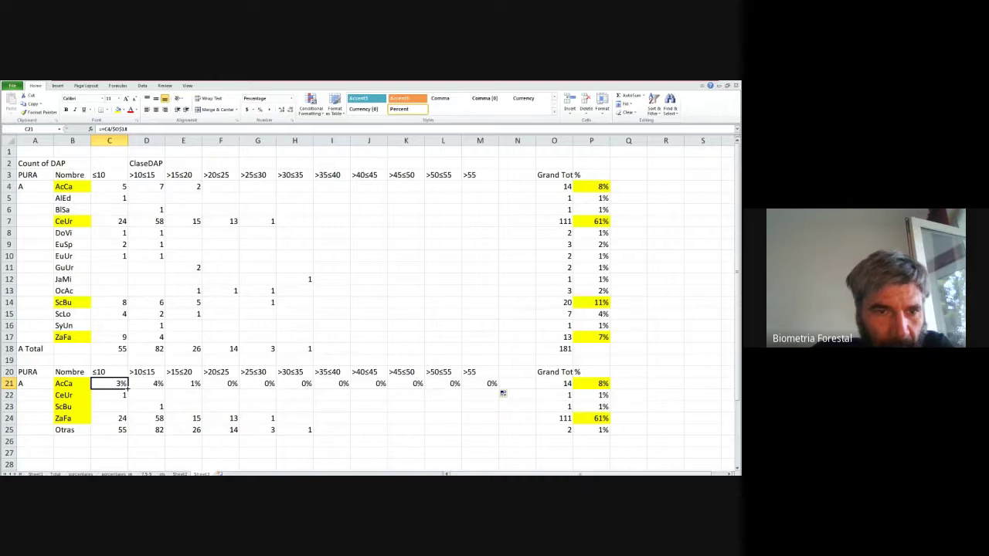
pyautogui.moveTo(127, 389); pyautogui.dragTo(126, 422)
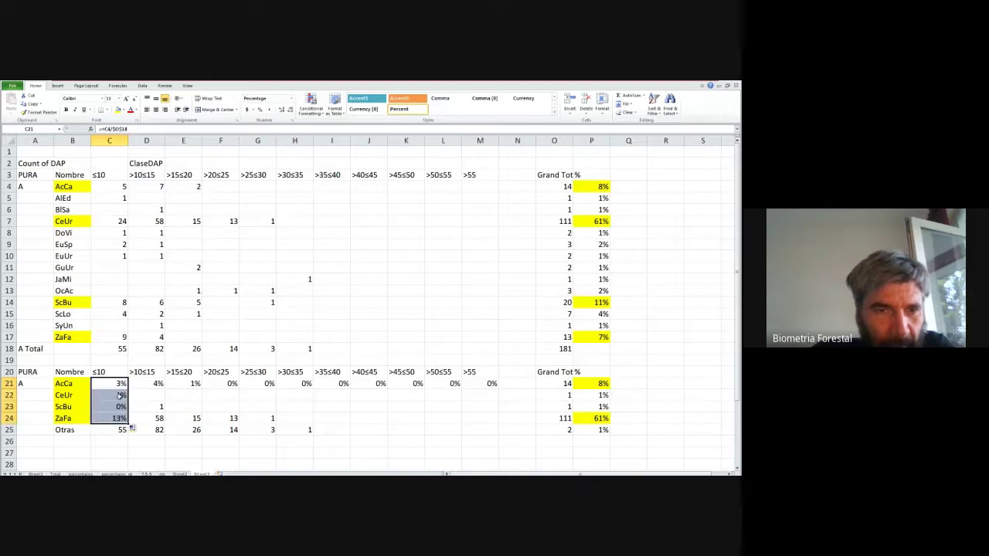
# Step: Edit the CeUr formula in C22 so that it divides C7 by $O$18
pyautogui.click(120, 395)
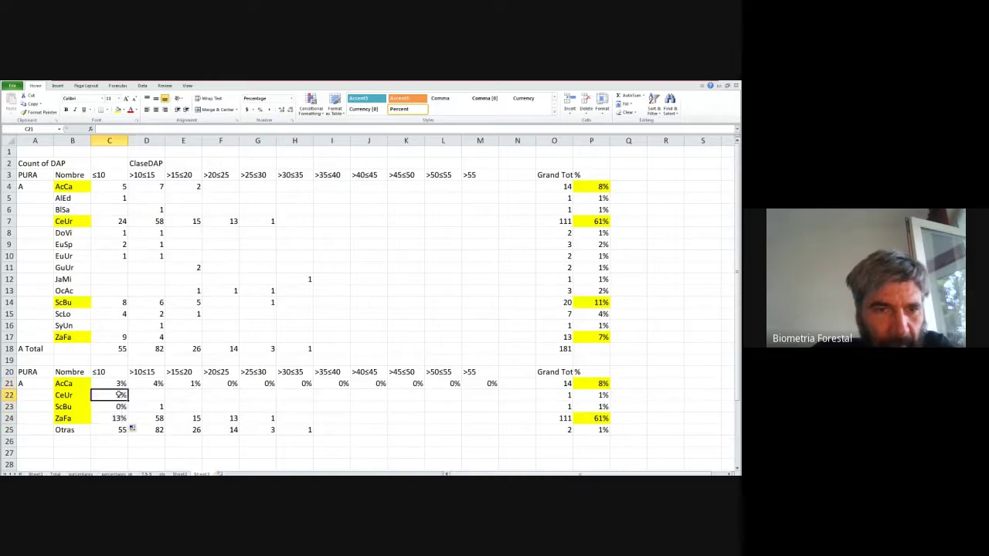
pyautogui.click(135, 129)
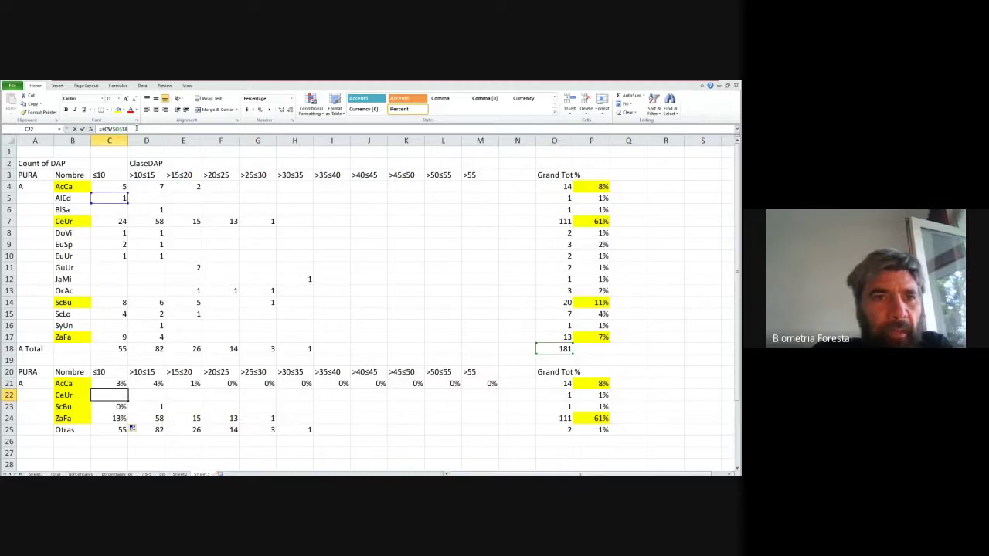
pyautogui.click(120, 221)
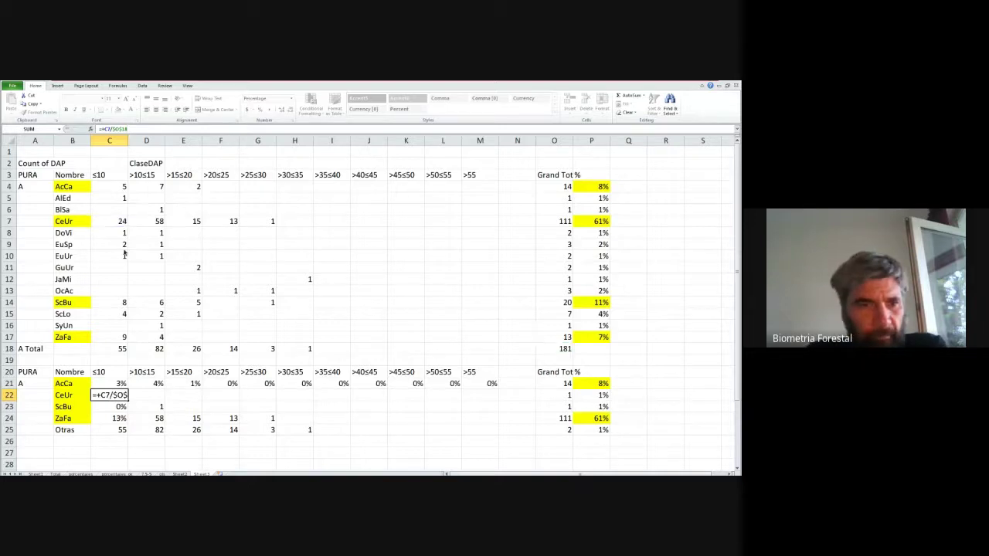
pyautogui.press('Return')
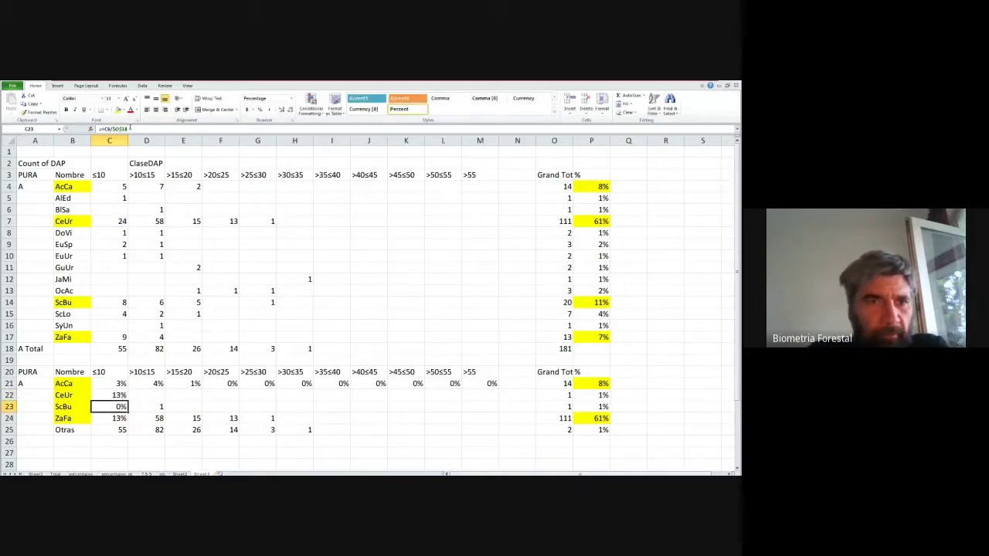
pyautogui.click(130, 129)
pyautogui.moveTo(108, 210); pyautogui.dragTo(123, 252)
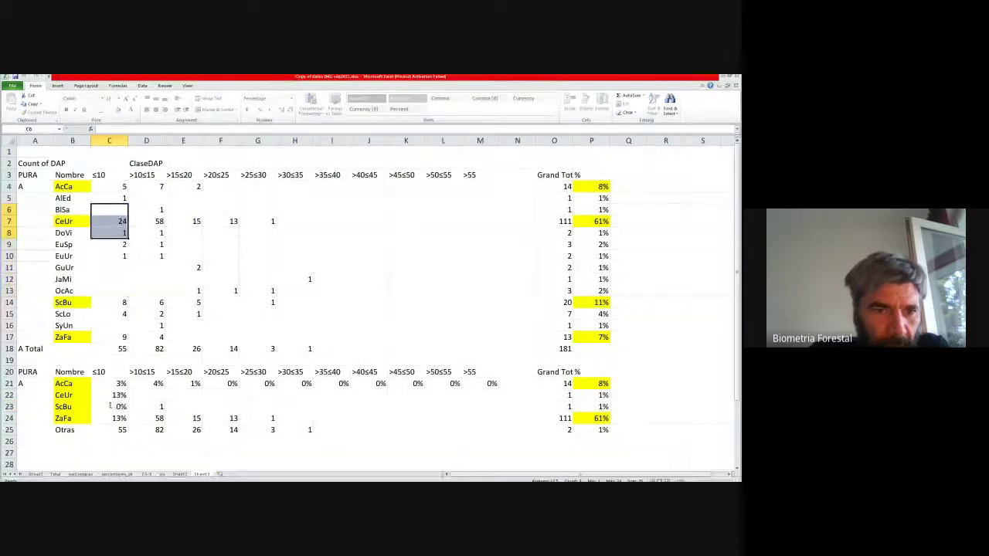
pyautogui.hotkey('ctrl', 'Return')
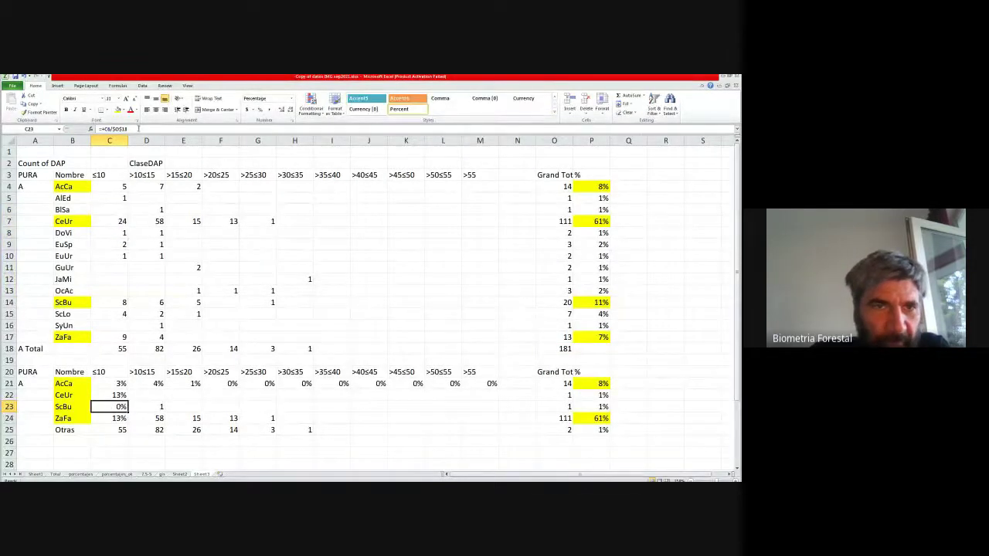
# Step: Repoint the ScBu formula in C23 to C14 and the ZaFa formula in C24 to C17, keeping $O$18 as divisor
pyautogui.click(147, 128)
pyautogui.moveTo(121, 219); pyautogui.dragTo(118, 302)
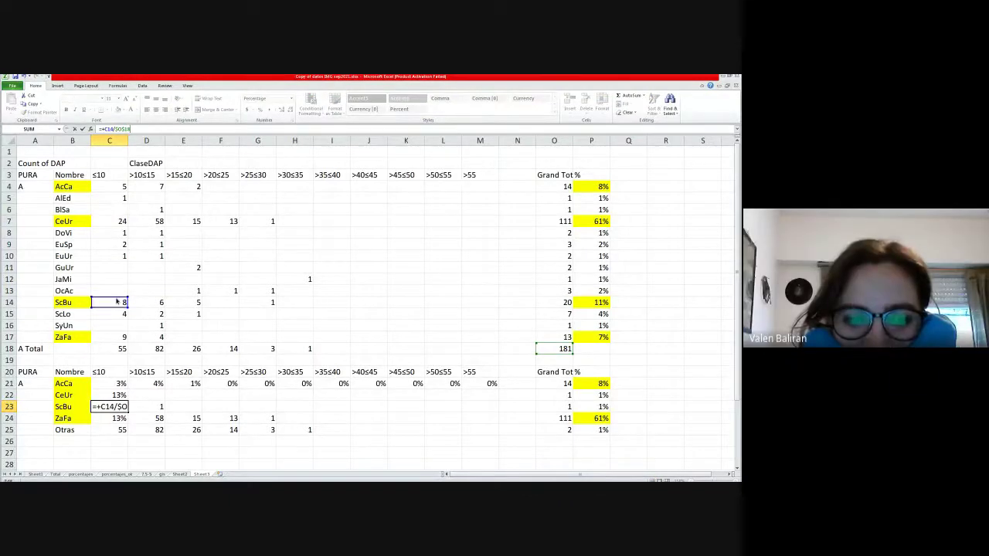
pyautogui.press('Return')
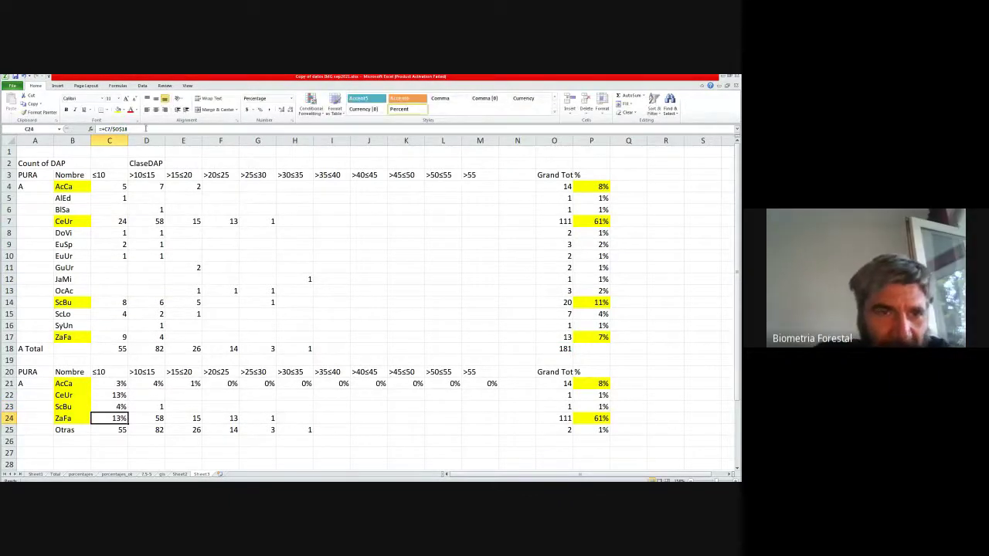
pyautogui.click(147, 128)
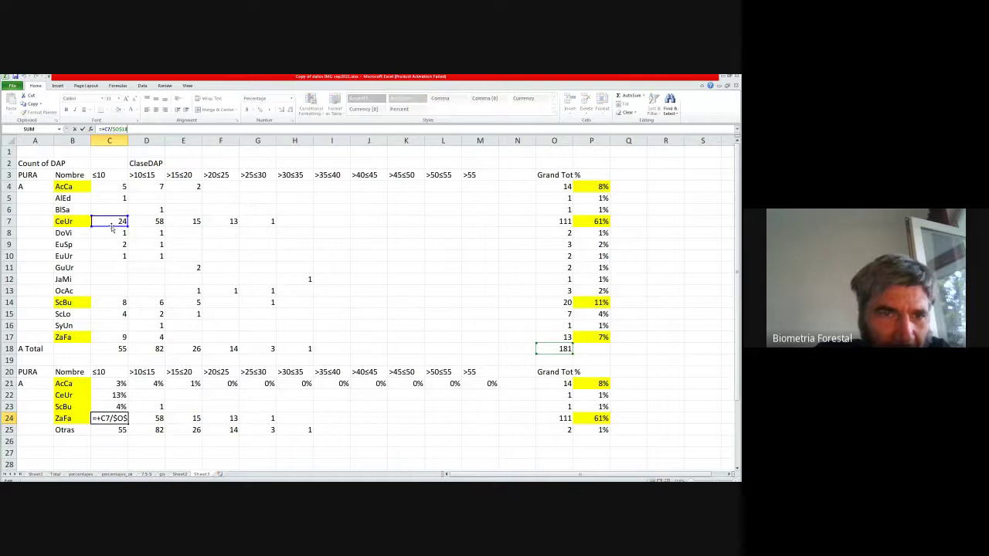
pyautogui.moveTo(112, 227); pyautogui.dragTo(113, 340)
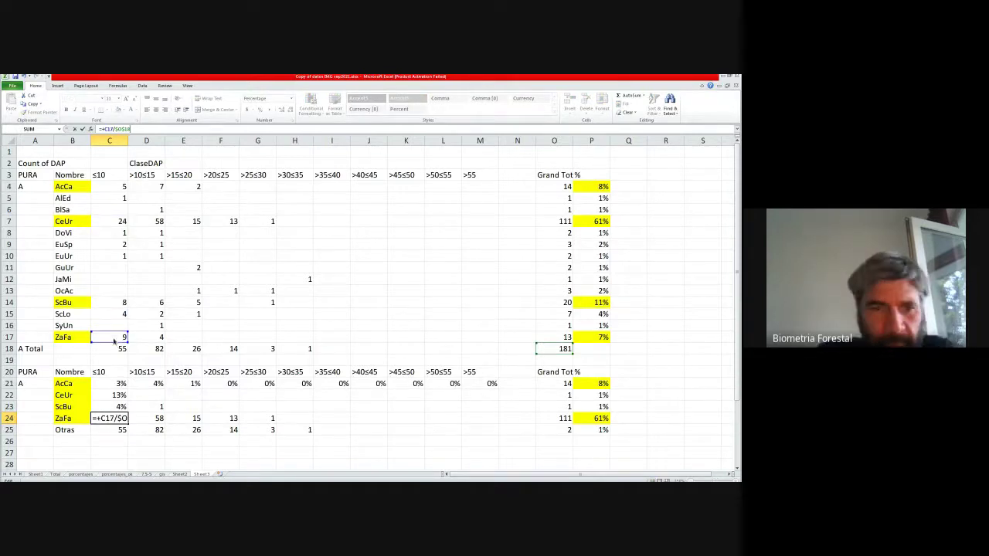
pyautogui.press('Return')
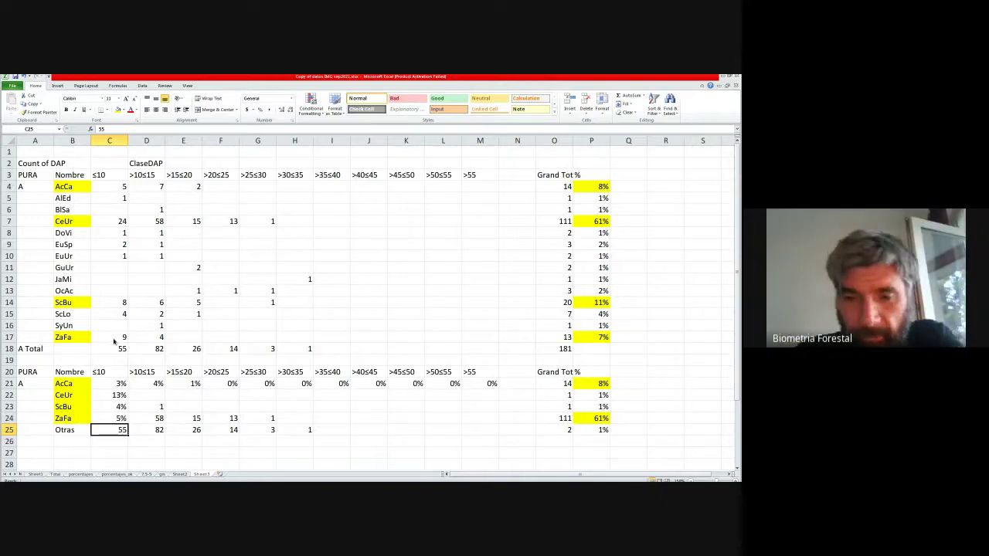
# Step: Start the Otras formula in C25 with the column total minus the four dominant species: +(C18-C17-C14-C7-C4)
pyautogui.write('+')
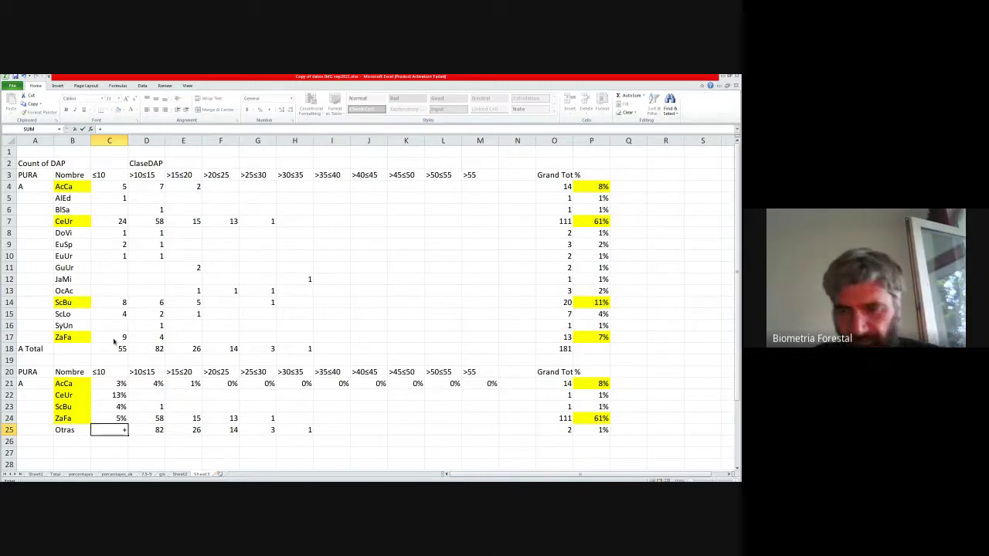
pyautogui.write('(')
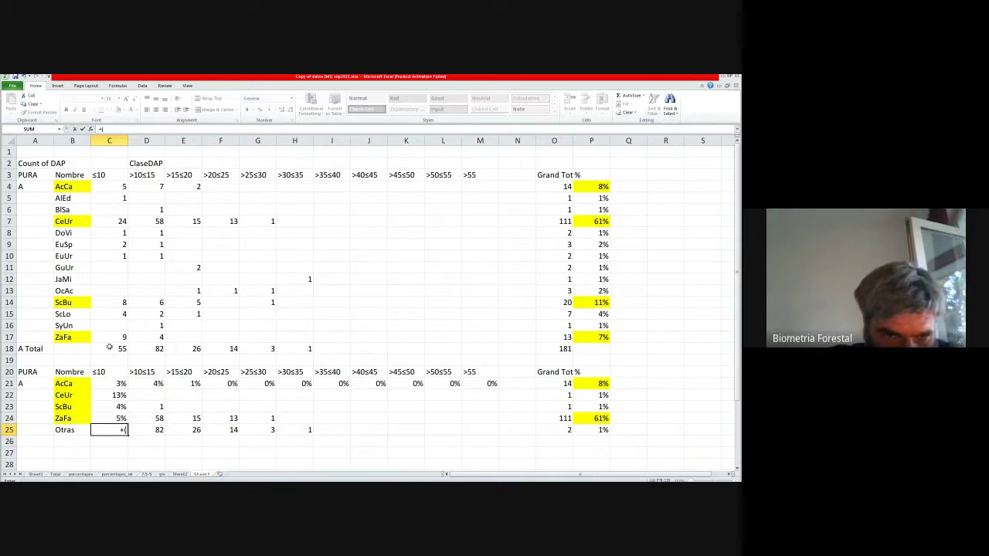
pyautogui.click(109, 348)
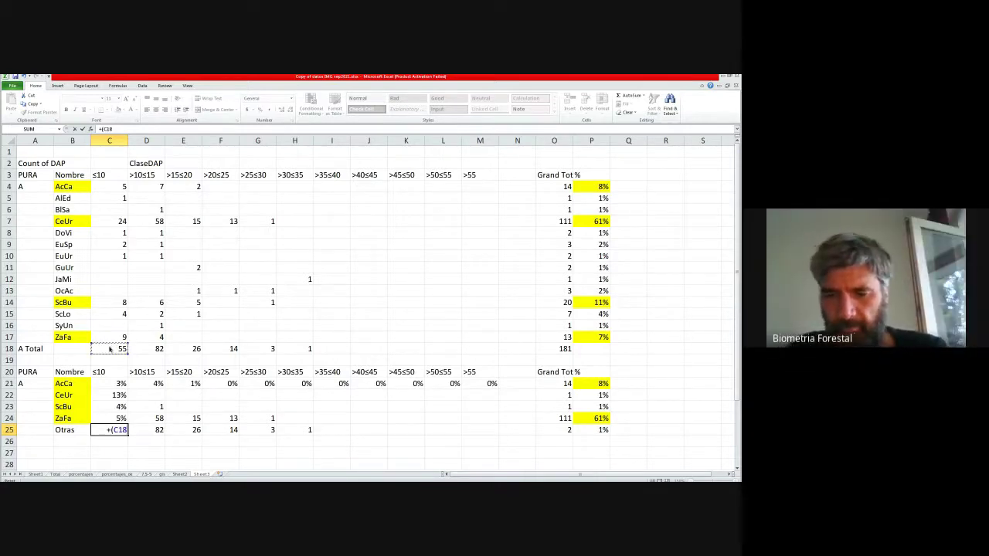
pyautogui.write('-')
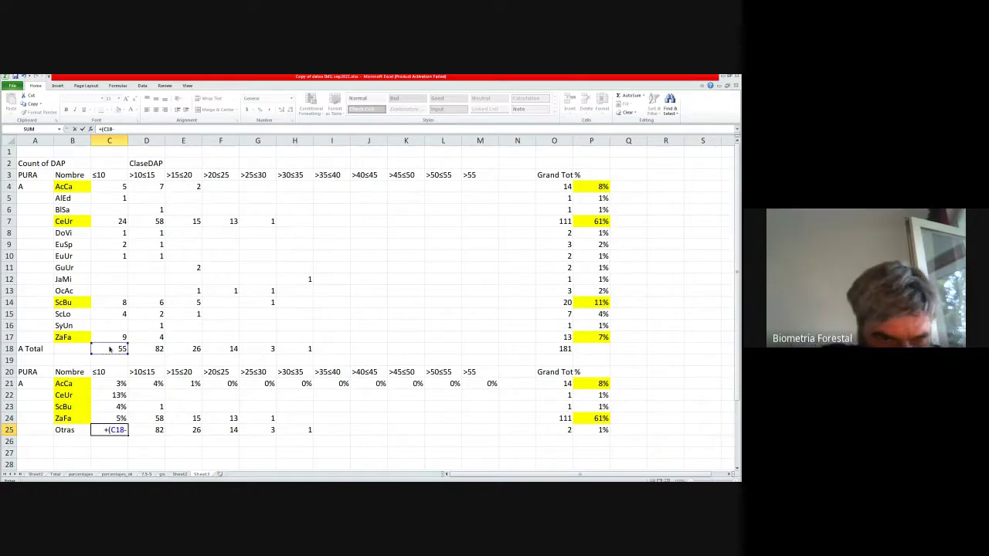
pyautogui.click(107, 340)
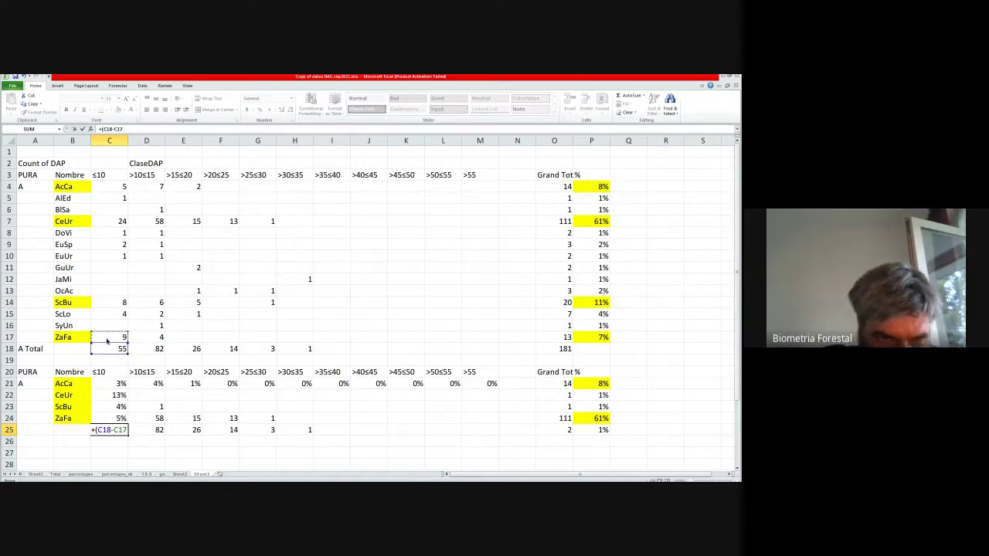
pyautogui.write('-')
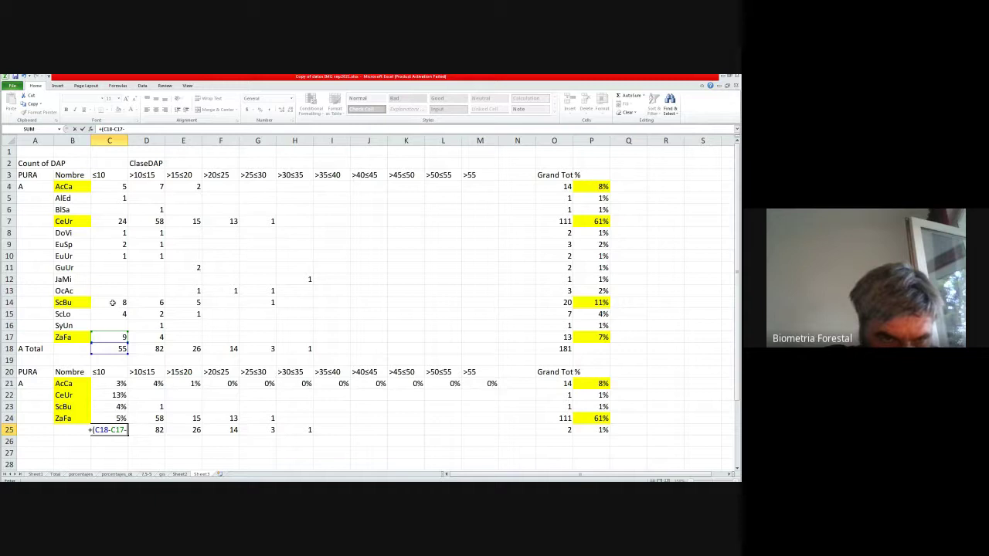
pyautogui.click(112, 304)
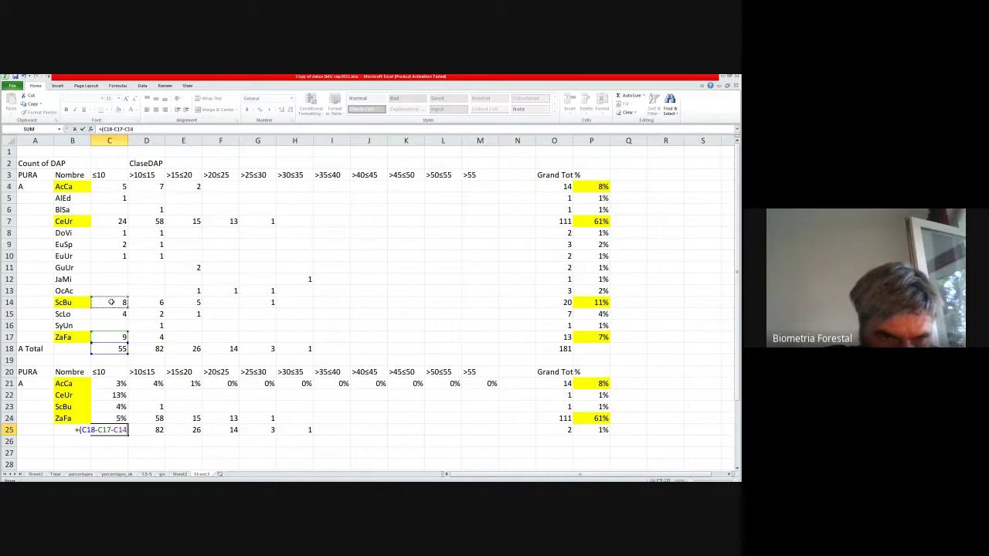
pyautogui.write('-')
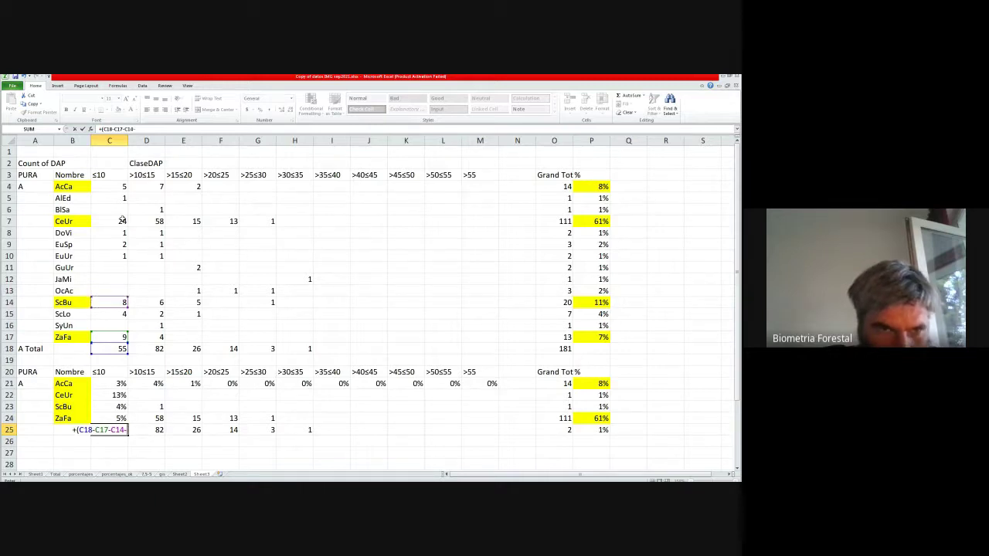
pyautogui.click(116, 221)
pyautogui.write('-')
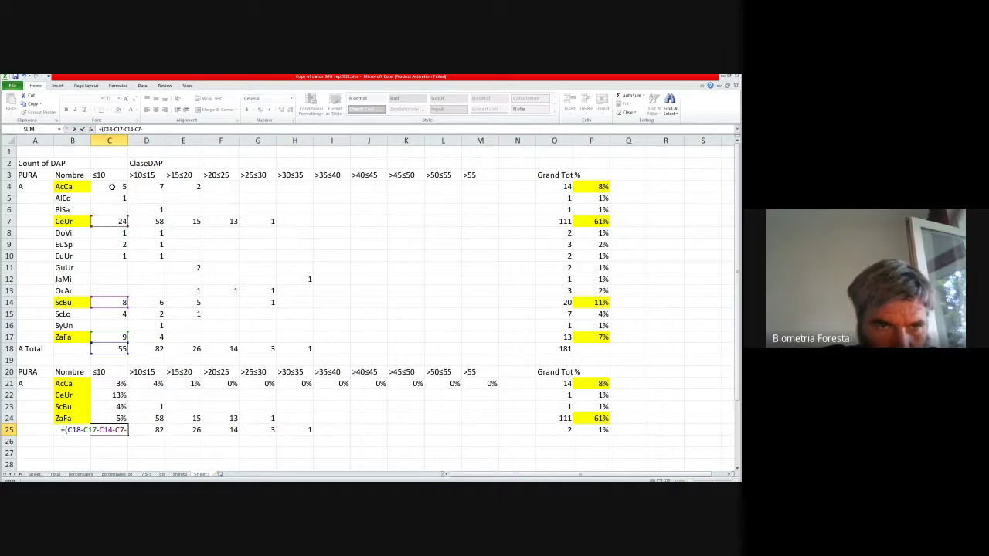
pyautogui.click(112, 187)
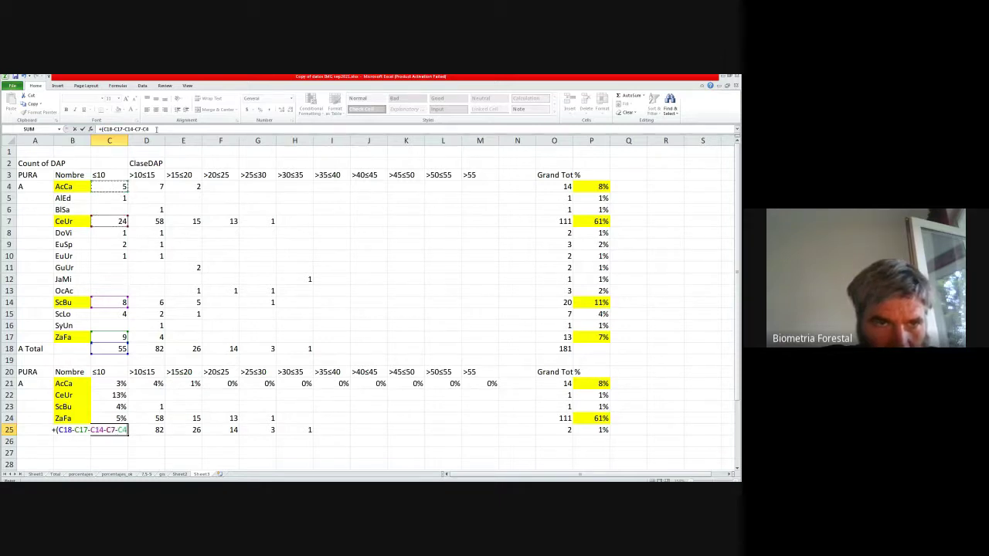
pyautogui.write(')')
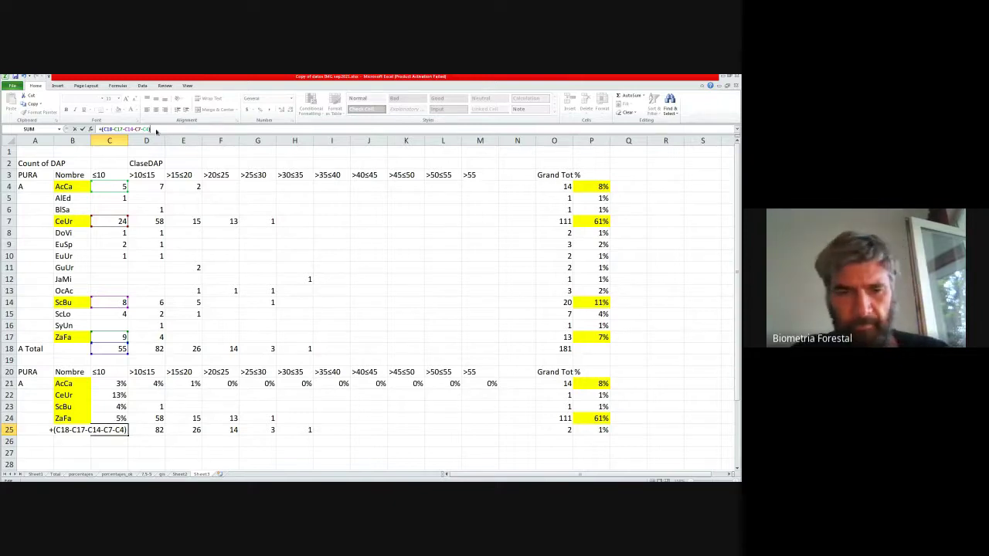
# Step: Divide the Otras formula in C25 by the grand total as an absolute reference, $O$18, and format the cell as a percentage
pyautogui.write('/')
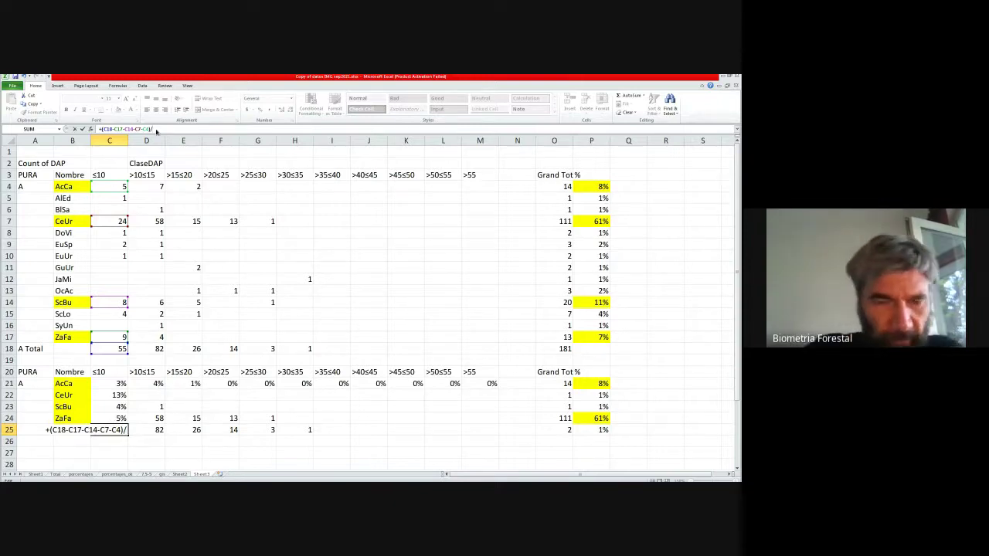
pyautogui.click(563, 348)
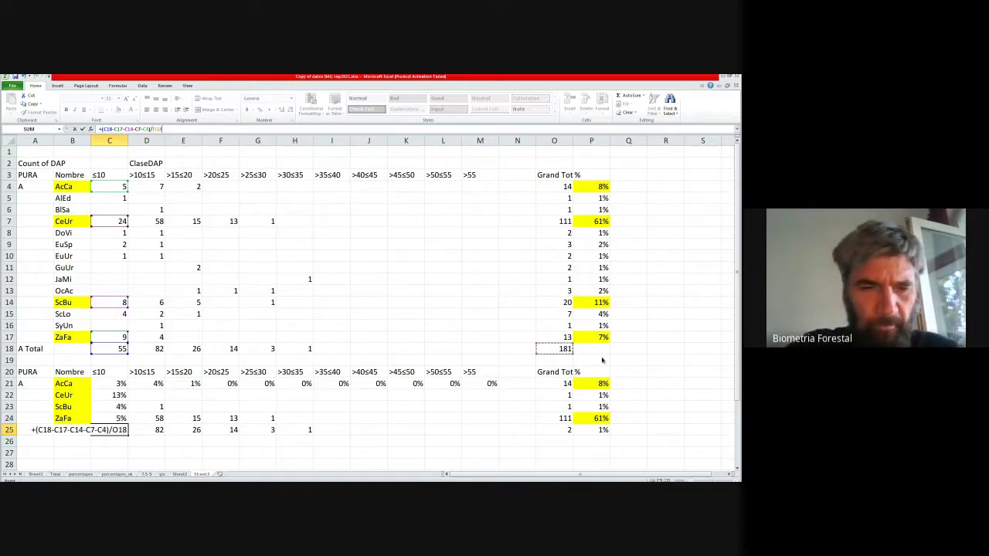
pyautogui.press('F4')
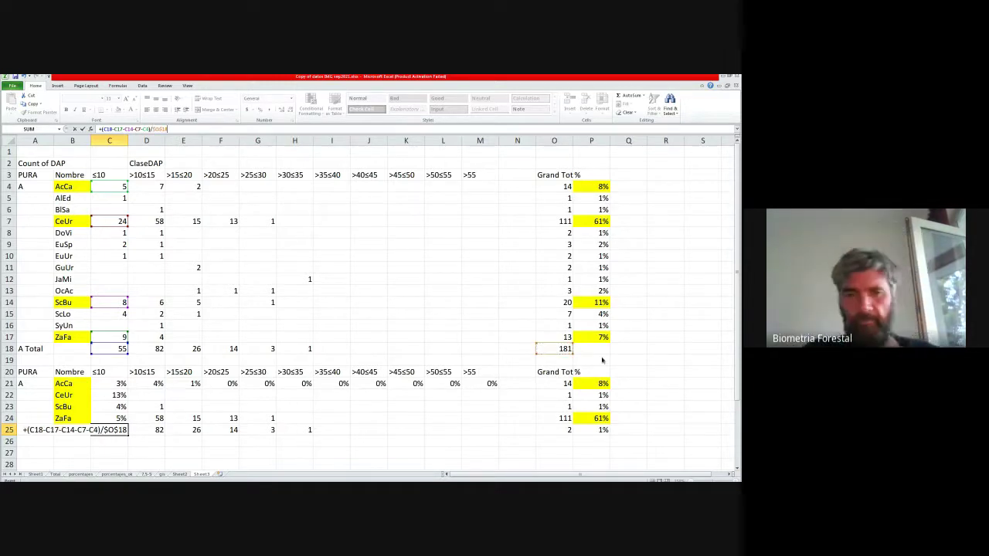
pyautogui.press('Return')
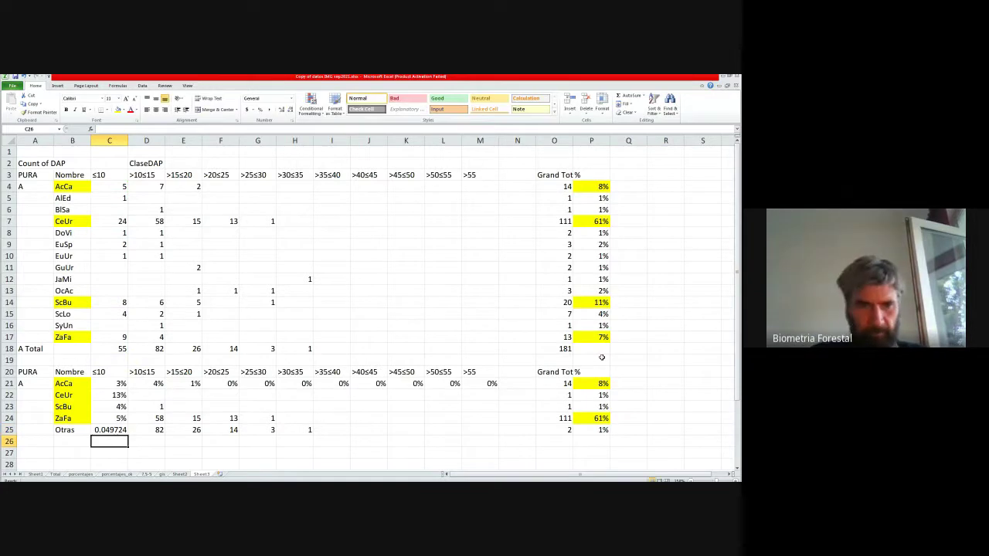
pyautogui.press('Up')
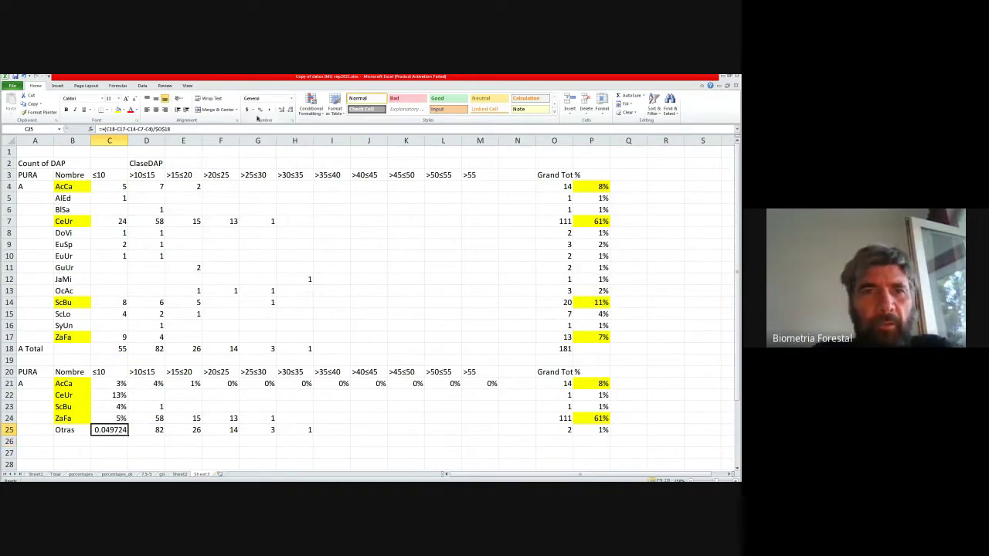
pyautogui.click(259, 110)
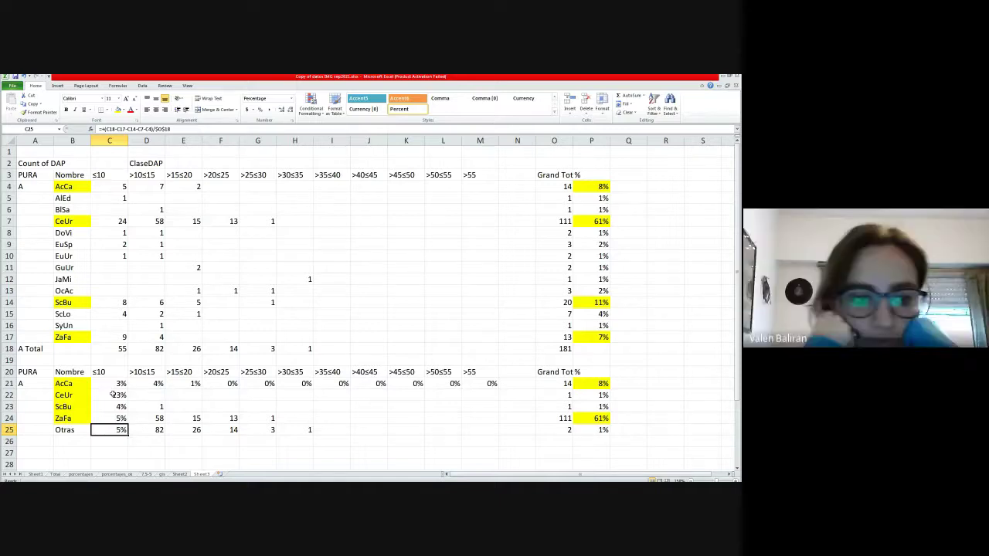
# Step: Fill the CeUr, ScBu, ZaFa and Otras formulas from C22:C25 across to column M and check the sum of C21:M25
pyautogui.moveTo(116, 395); pyautogui.dragTo(497, 456)
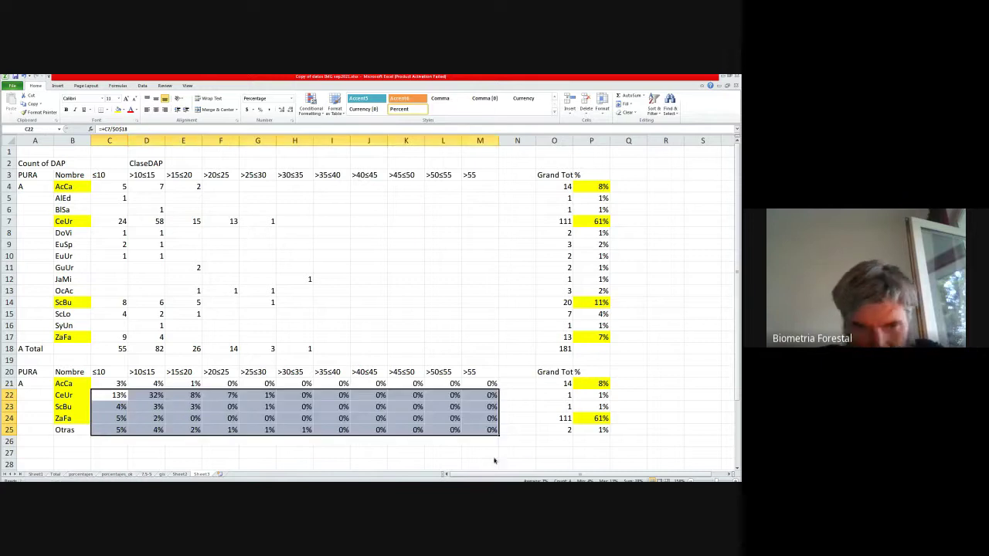
pyautogui.moveTo(111, 383); pyautogui.dragTo(474, 431)
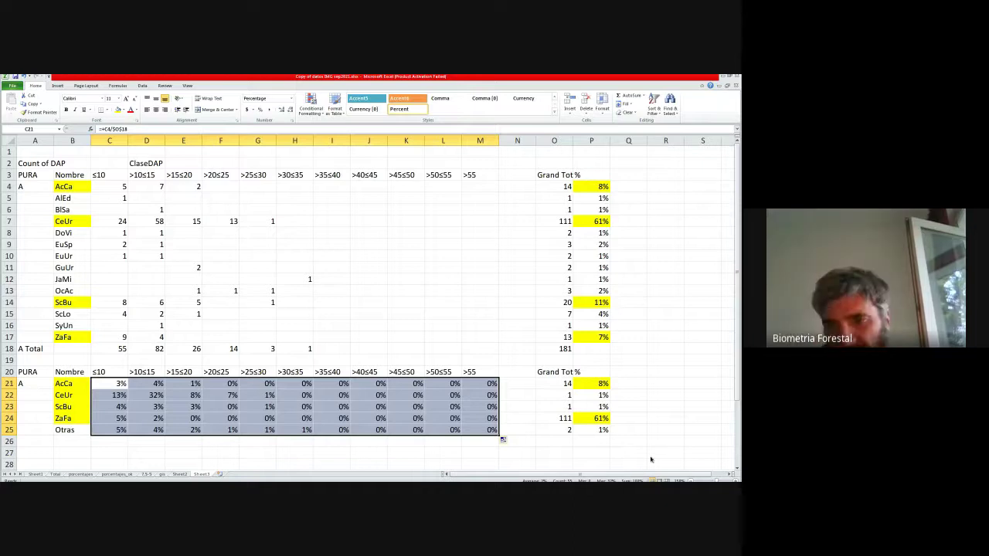
pyautogui.moveTo(628, 429); pyautogui.dragTo(633, 463)
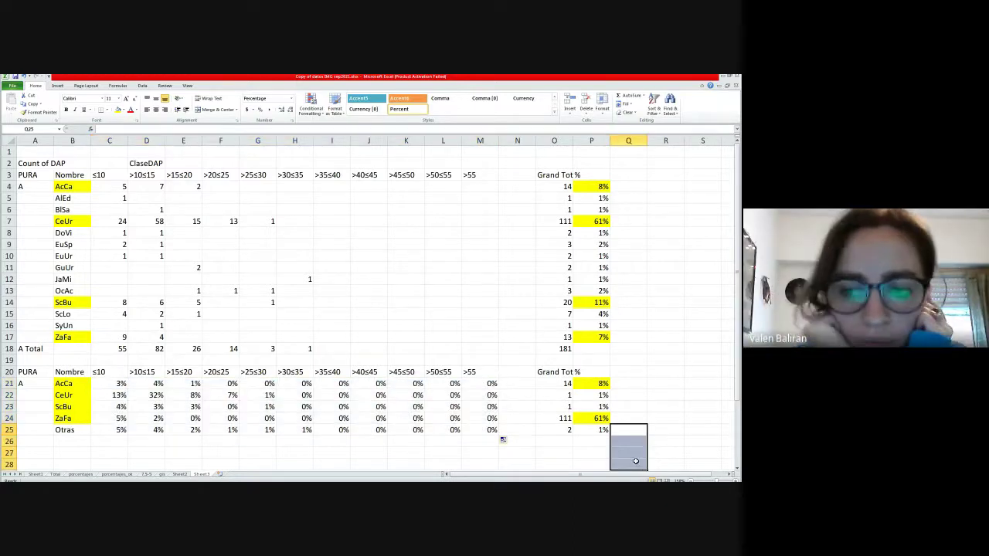
pyautogui.moveTo(112, 385); pyautogui.dragTo(502, 437)
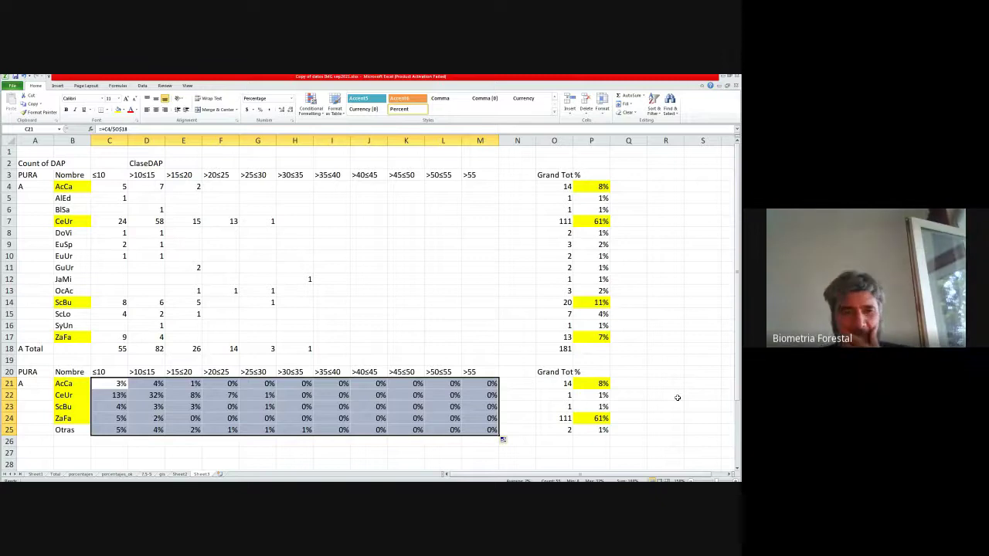
pyautogui.click(678, 397)
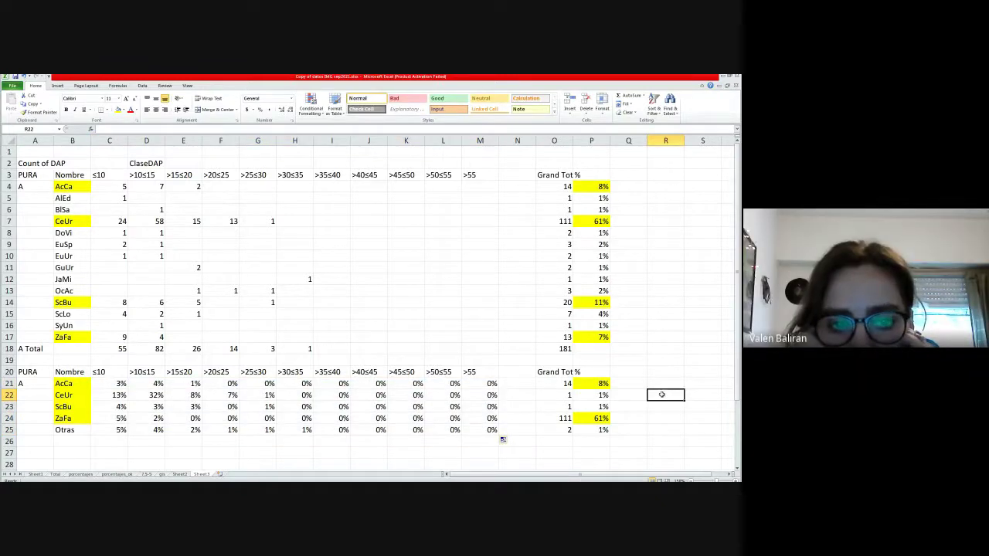
# Step: Insert a line chart from the condensed percentage table B20:M25, covering species names, diameter classes and percentages
pyautogui.scroll(-3, 654, 391)
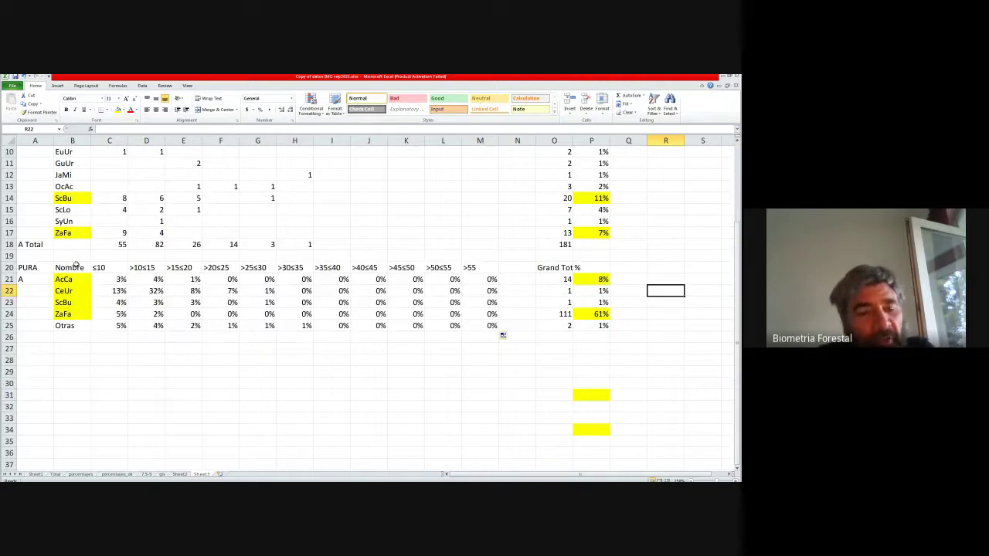
pyautogui.click(29, 280)
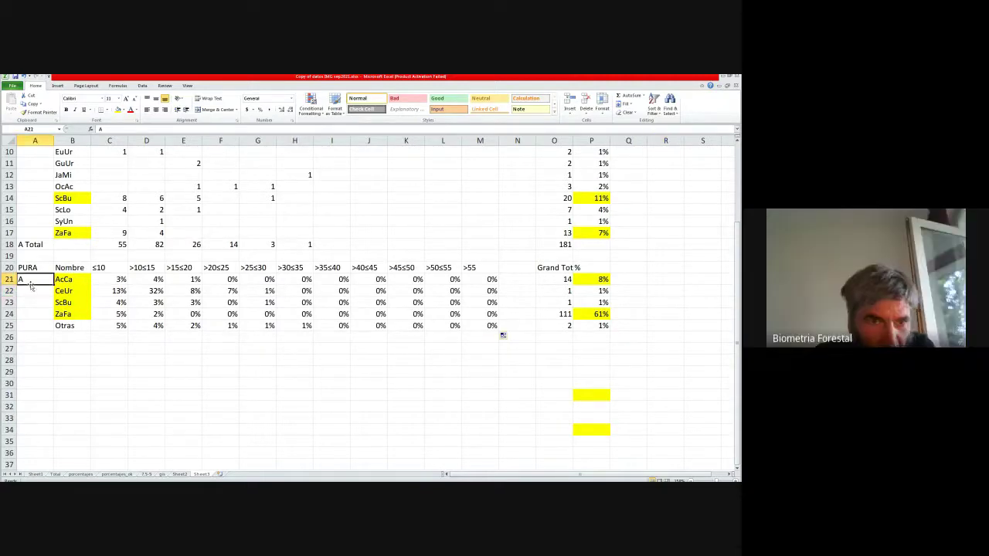
pyautogui.moveTo(67, 264); pyautogui.dragTo(489, 328)
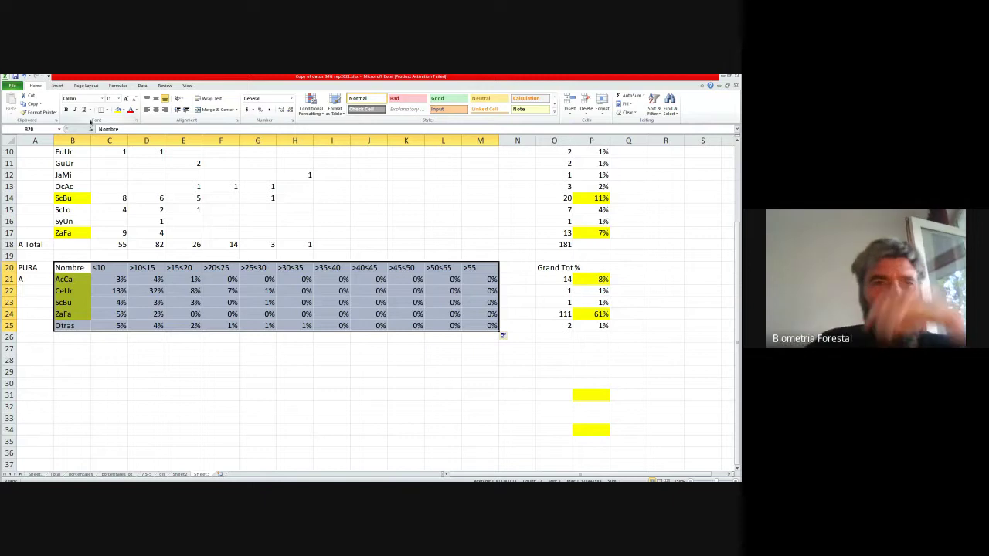
pyautogui.click(56, 85)
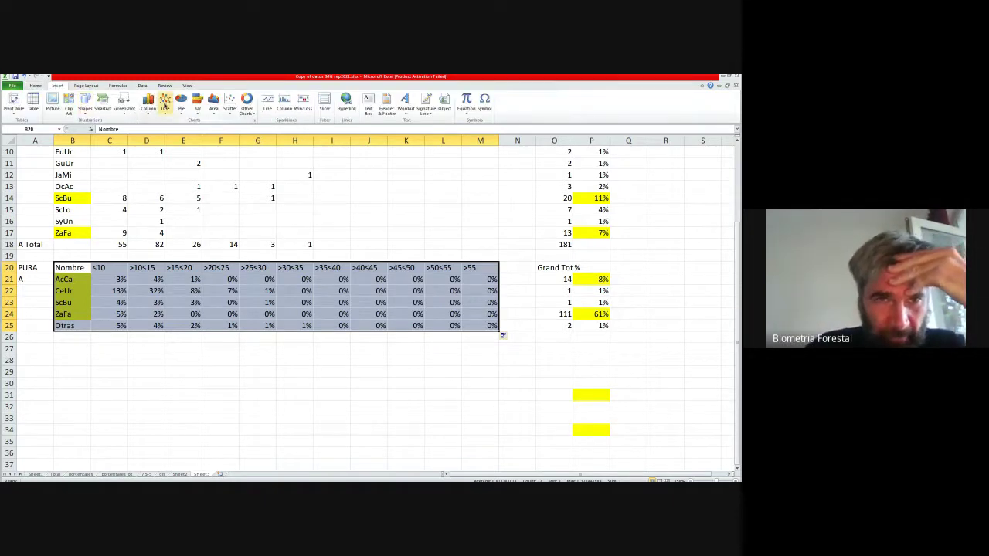
pyautogui.click(165, 100)
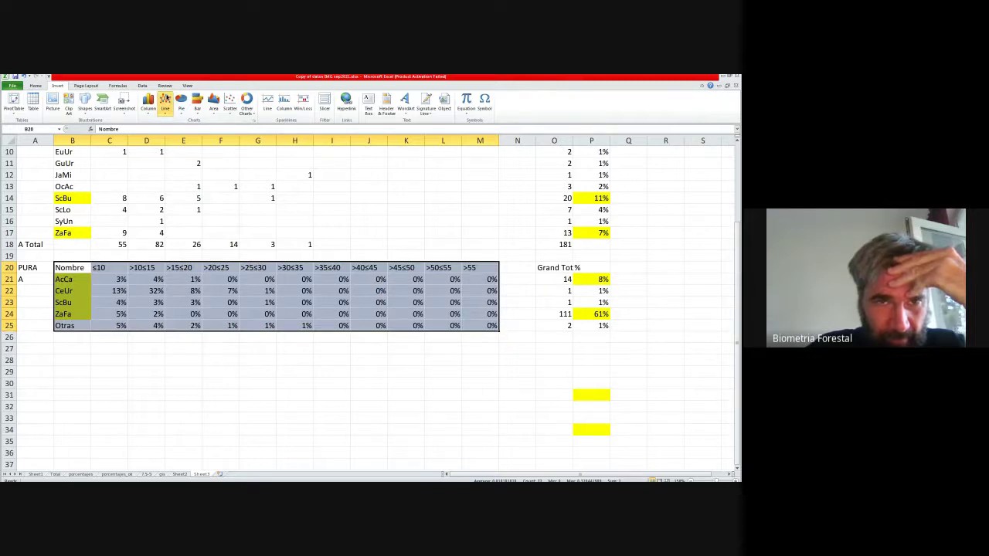
pyautogui.click(170, 135)
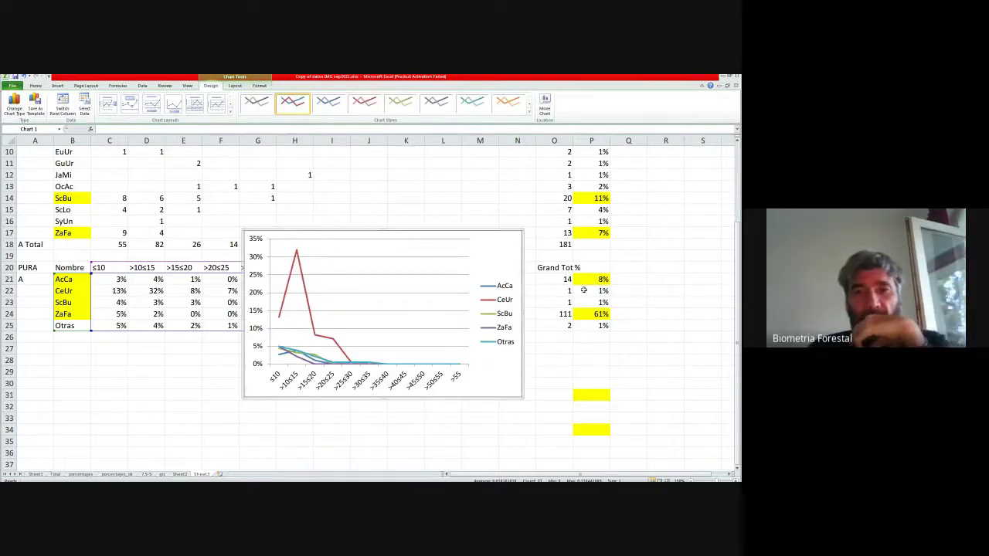
# Step: Move the line chart below the condensed table and enlarge it to span about columns B to N, rows 28 to 46
pyautogui.scroll(-1, 582, 289)
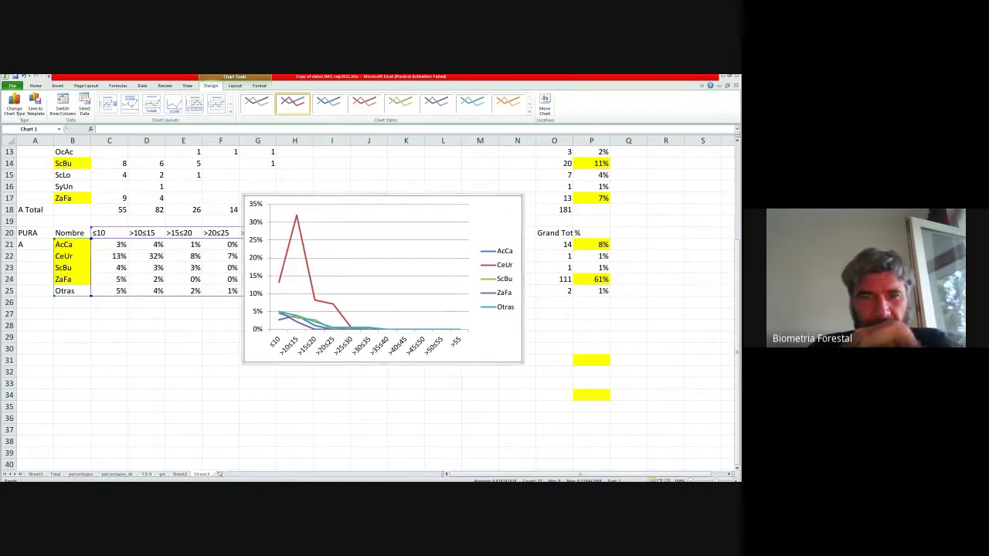
pyautogui.moveTo(433, 232); pyautogui.dragTo(269, 366)
pyautogui.scroll(-3, 411, 387)
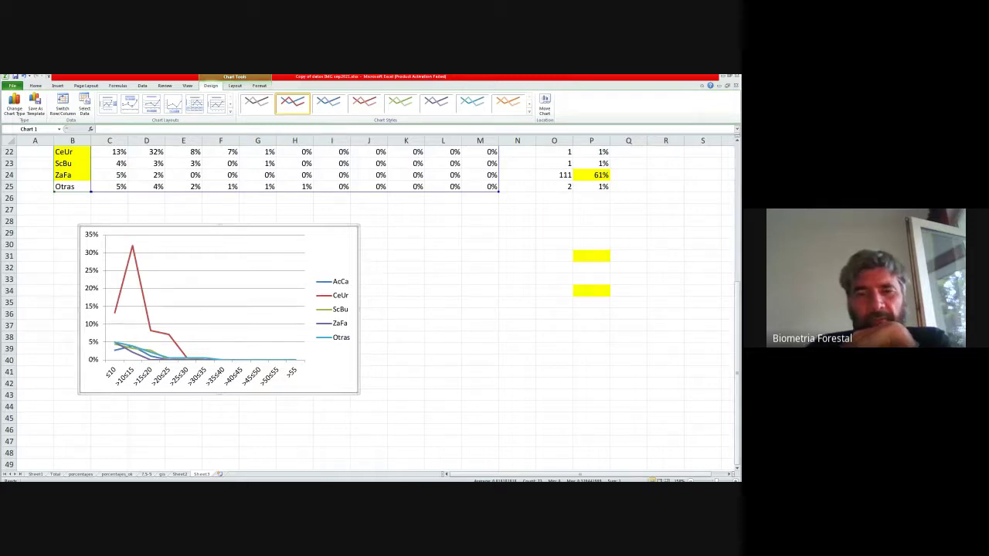
pyautogui.moveTo(358, 393); pyautogui.dragTo(543, 439)
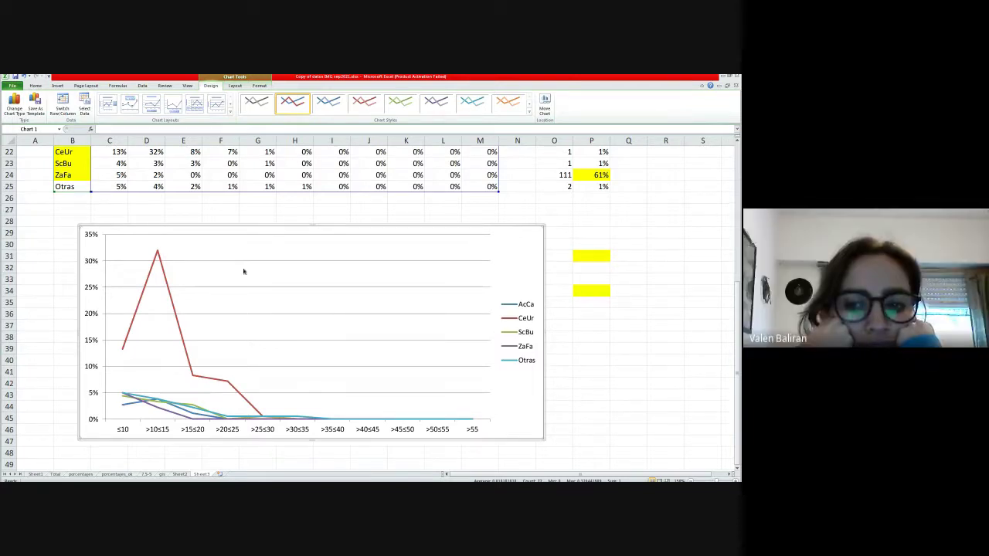
# Step: Change the chart to stacked columns by diameter class and remove its horizontal gridlines
pyautogui.click(281, 257)
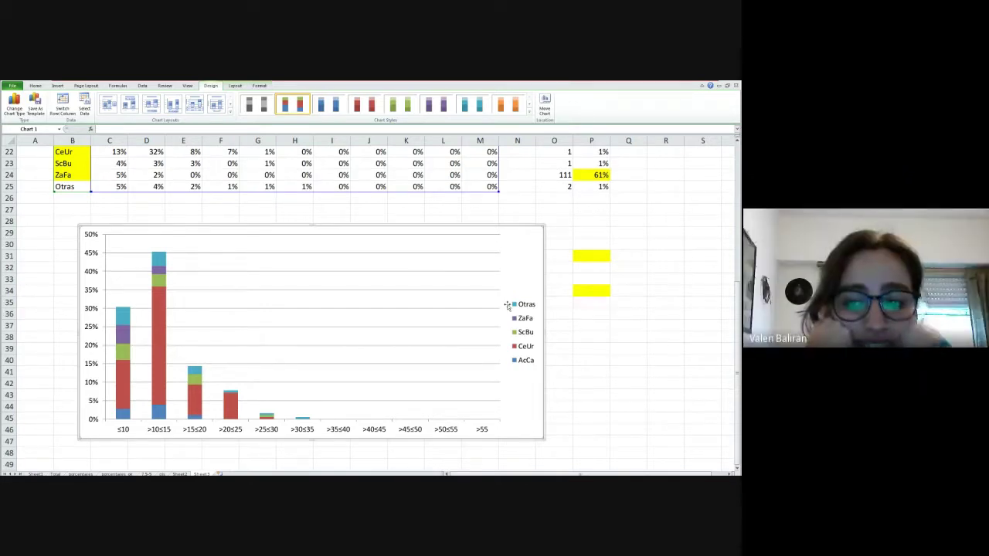
pyautogui.click(95, 273)
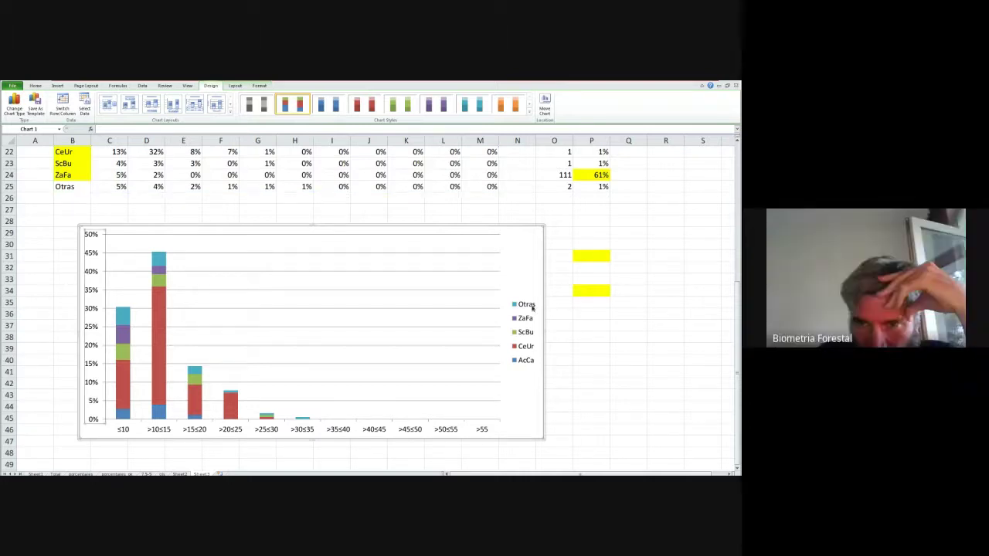
pyautogui.click(496, 290)
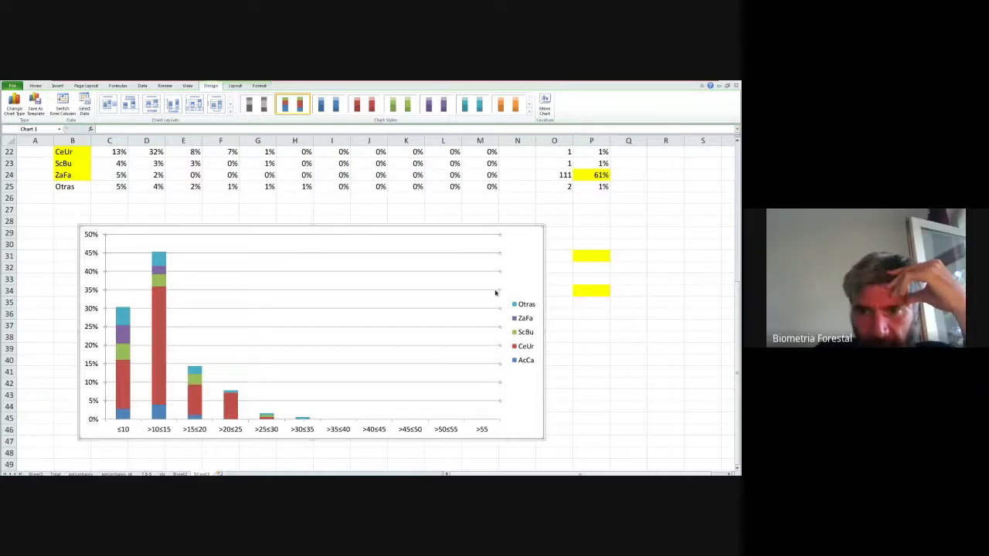
pyautogui.click(517, 302)
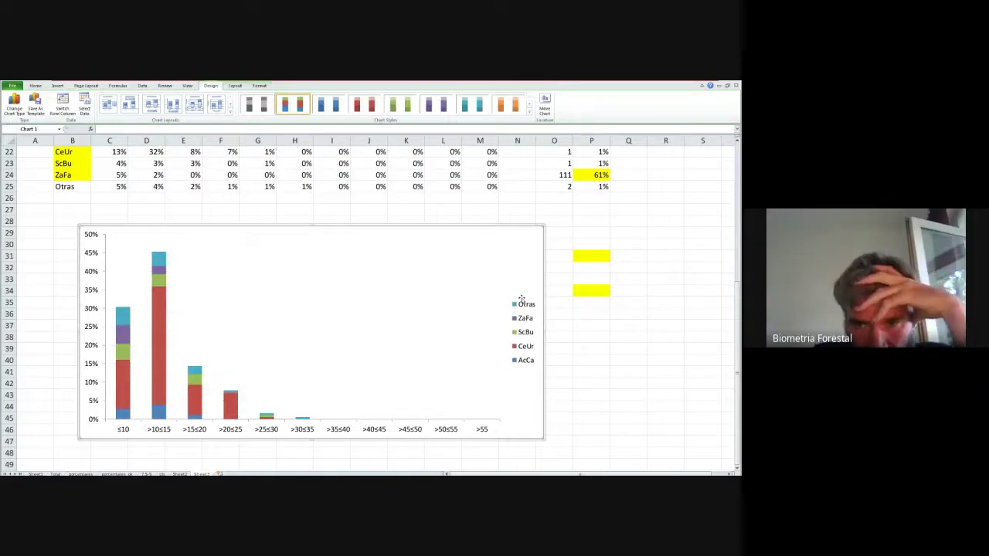
pyautogui.click(527, 318)
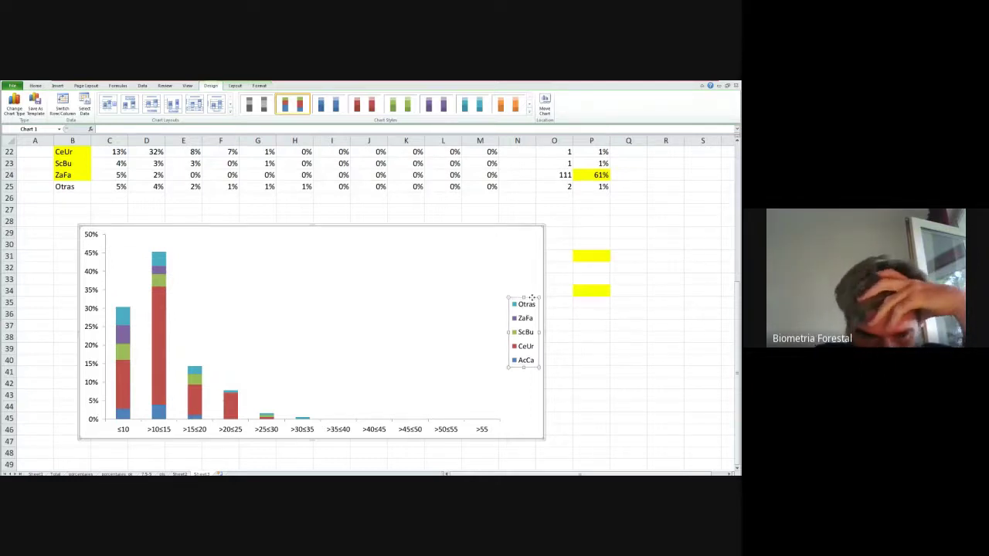
pyautogui.click(511, 256)
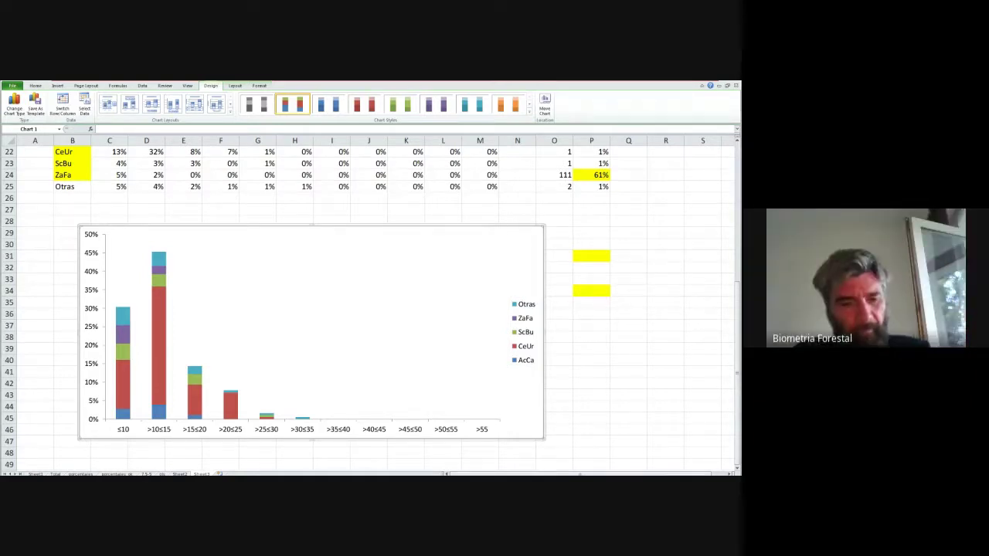
pyautogui.moveTo(525, 350); pyautogui.dragTo(511, 298)
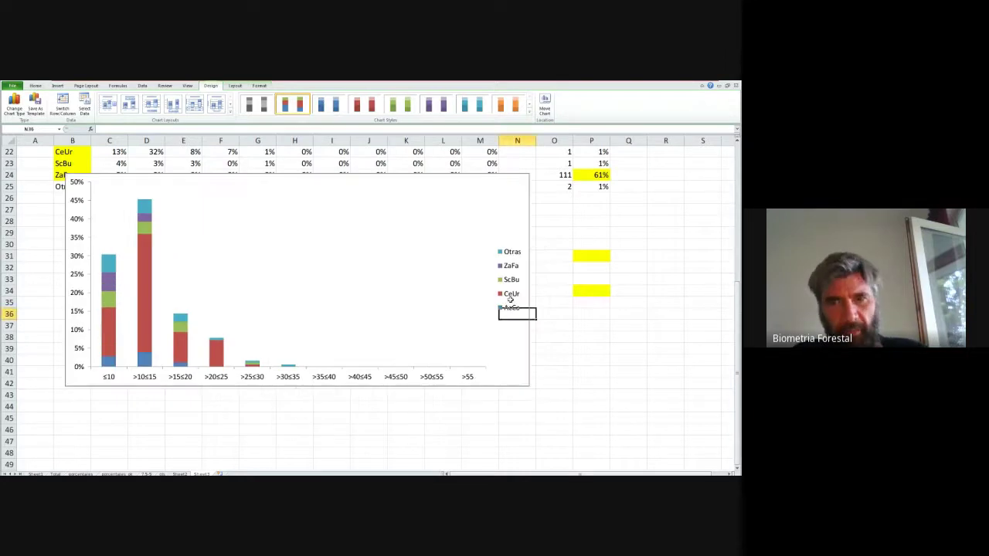
pyautogui.hotkey('ctrl', 'z')
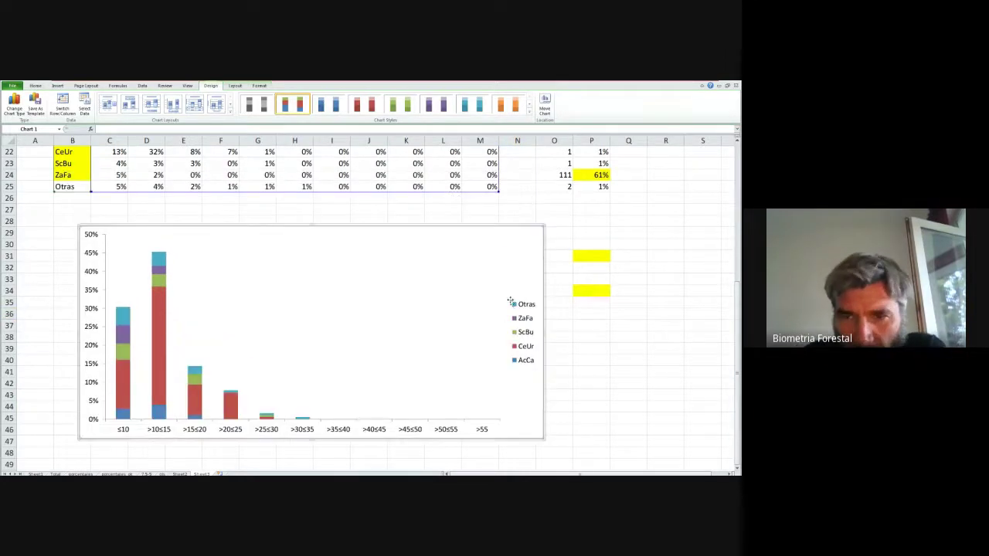
# Step: Widen the stacked column chart's plot area to nearly the chart's right edge, extending it behind the legend
pyautogui.click(478, 312)
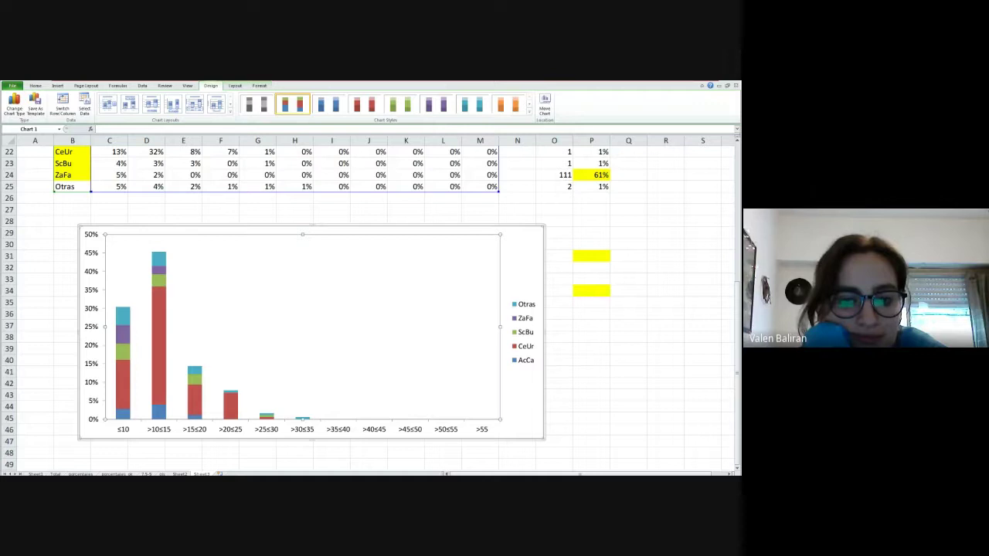
pyautogui.moveTo(501, 327); pyautogui.dragTo(614, 337)
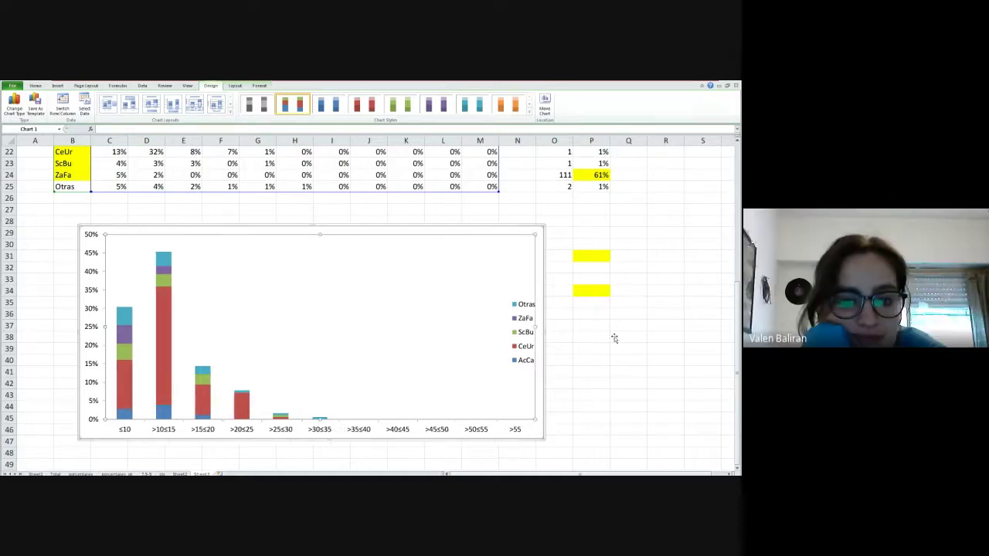